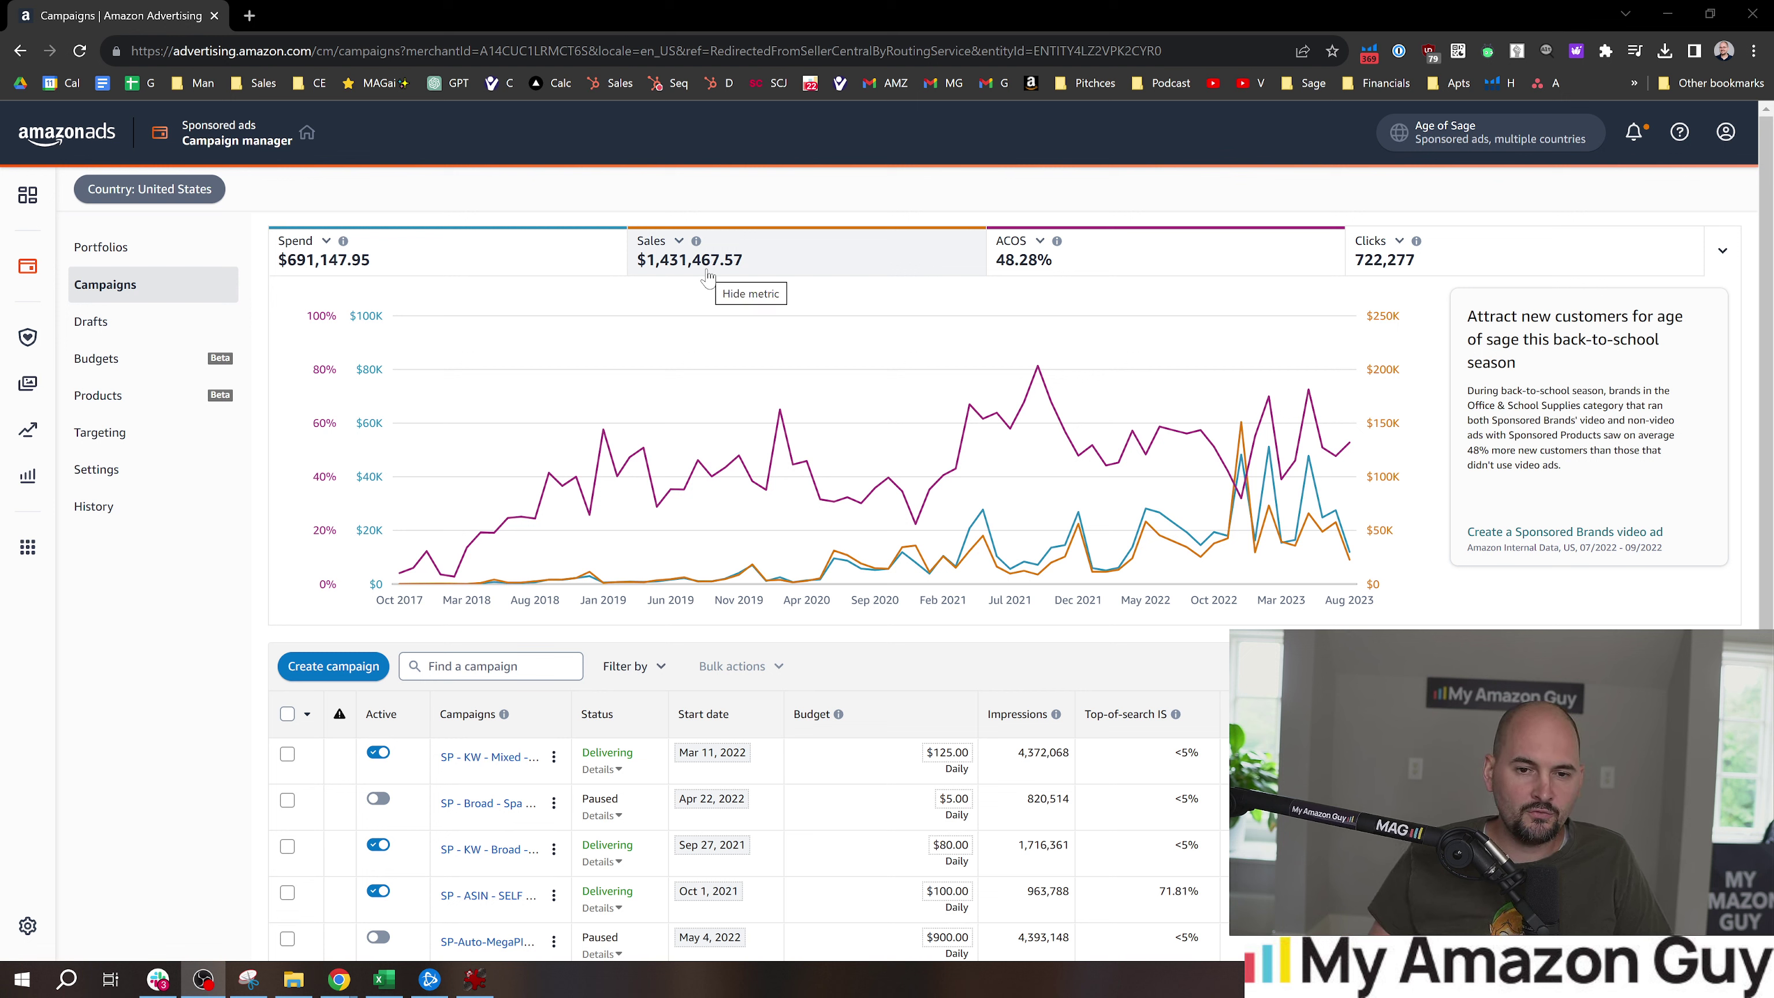
Set the campaign list's date range to the last 30 days
mouse_move(807, 302)
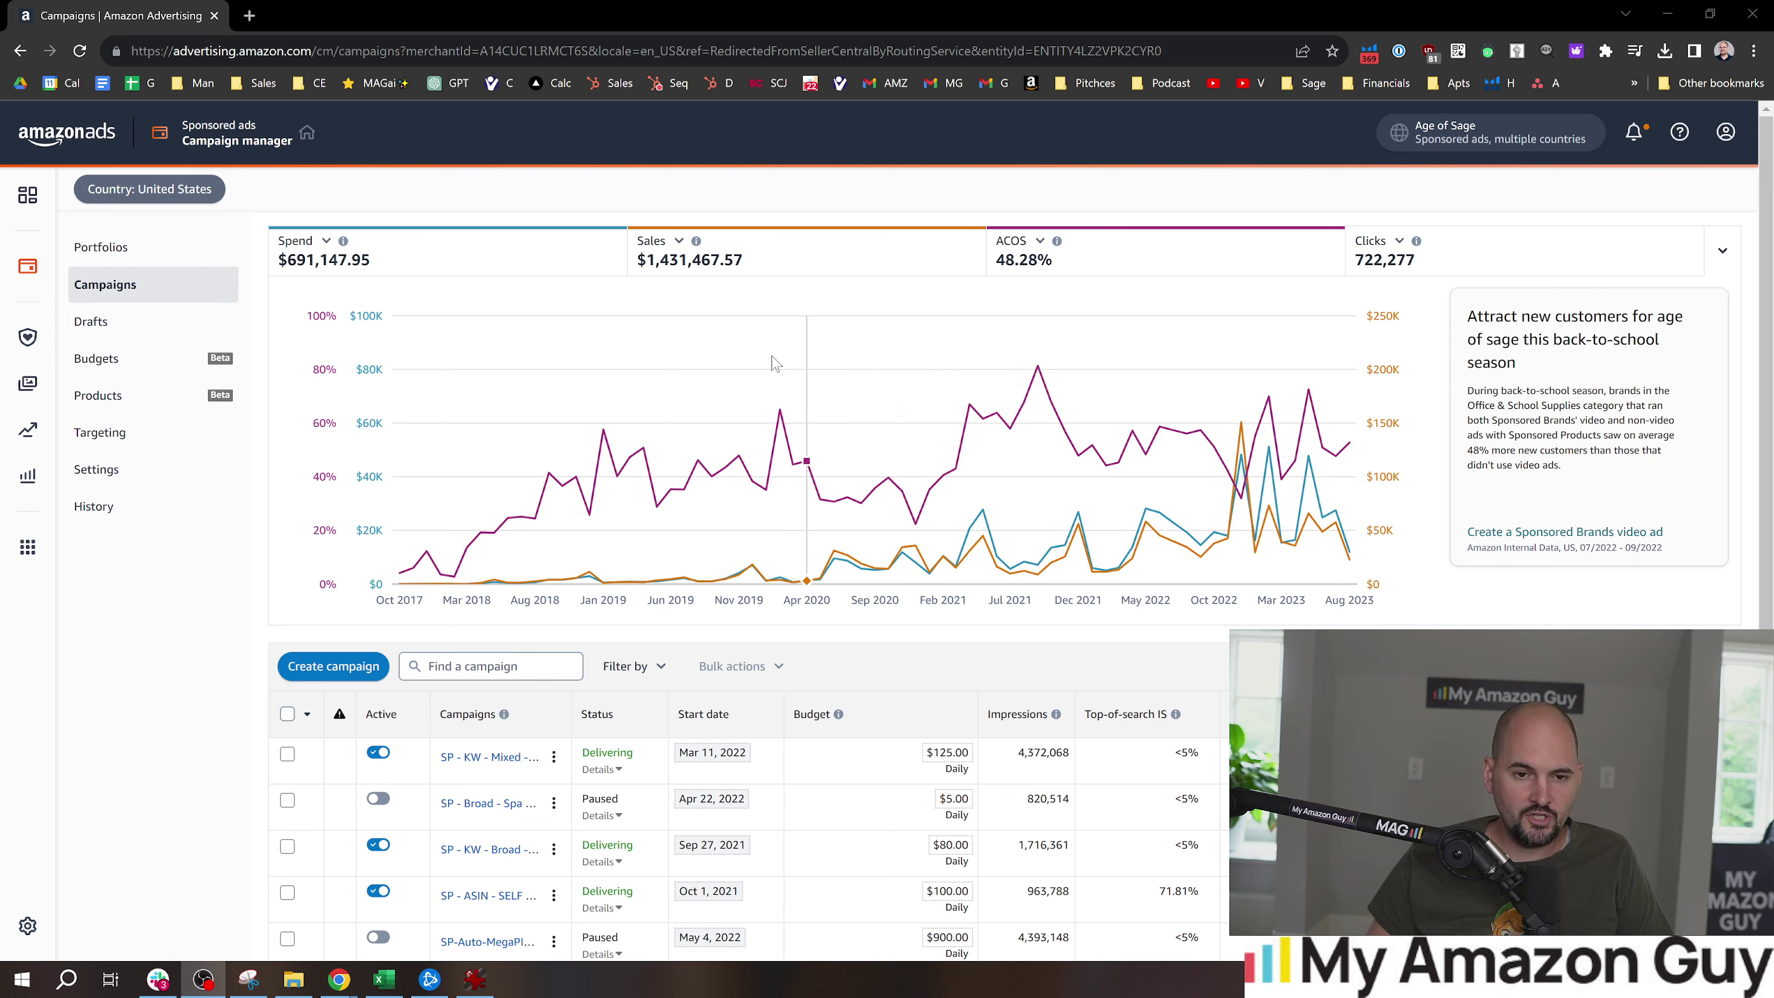
scroll(513, 412, "down", 4)
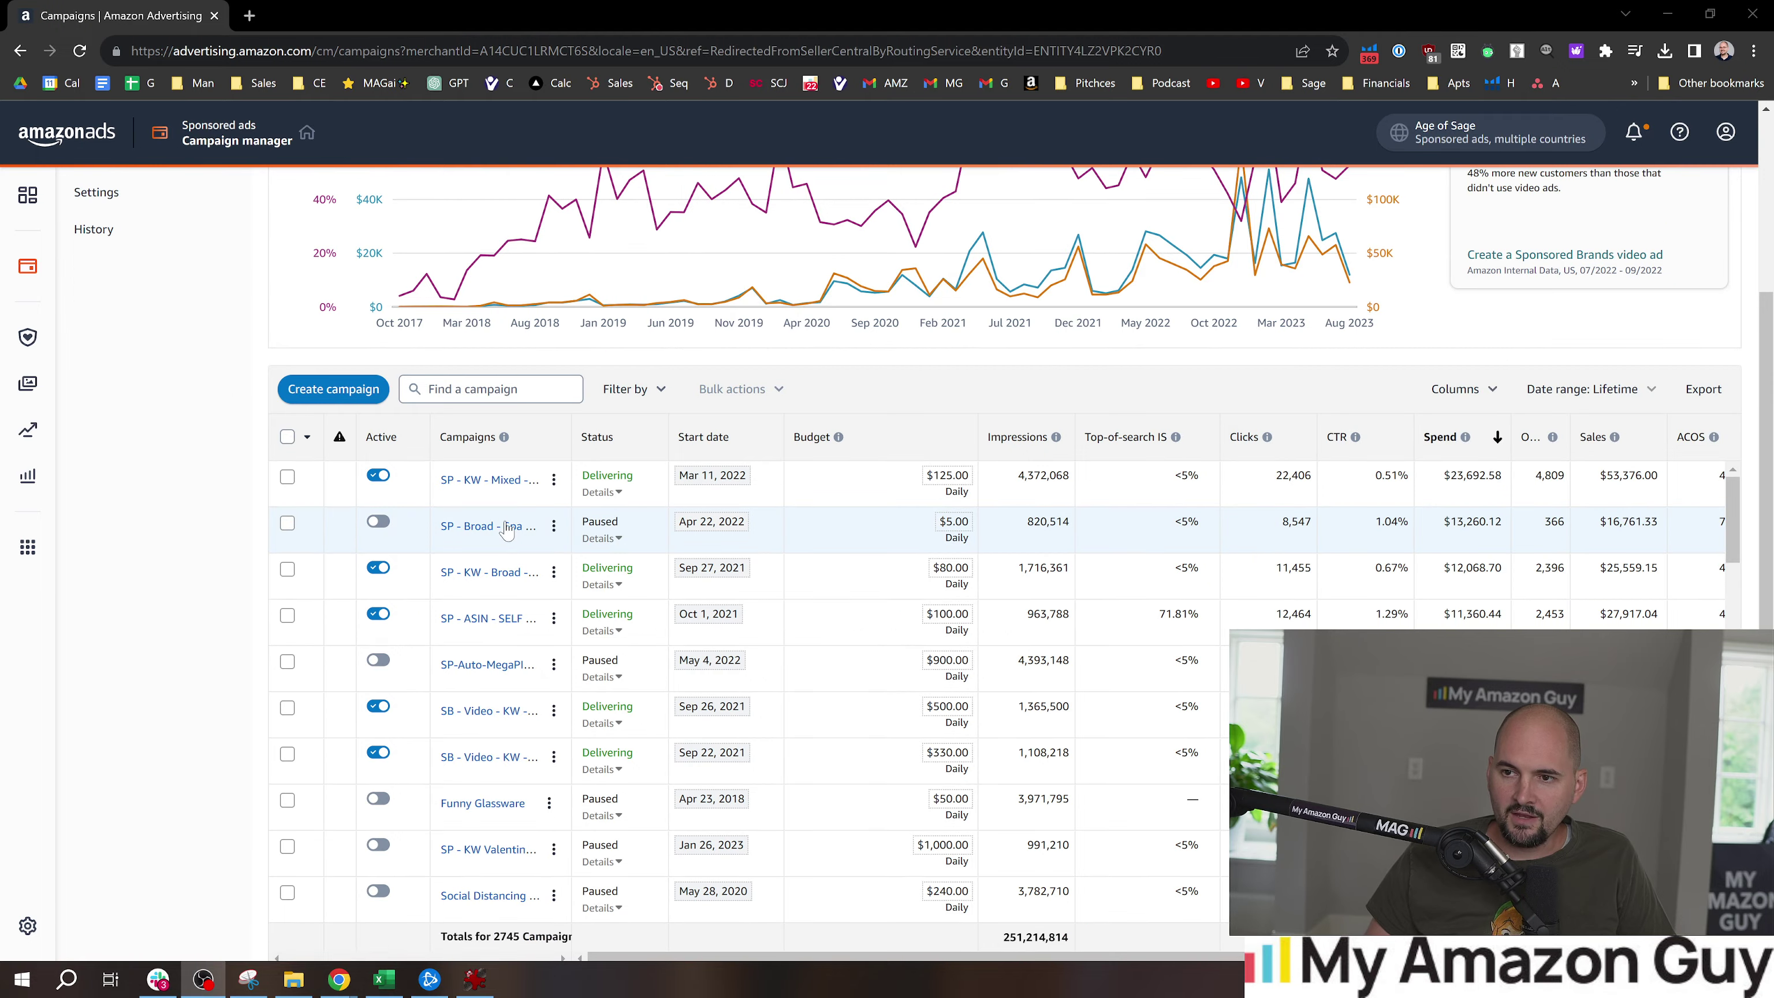
left_click(508, 389)
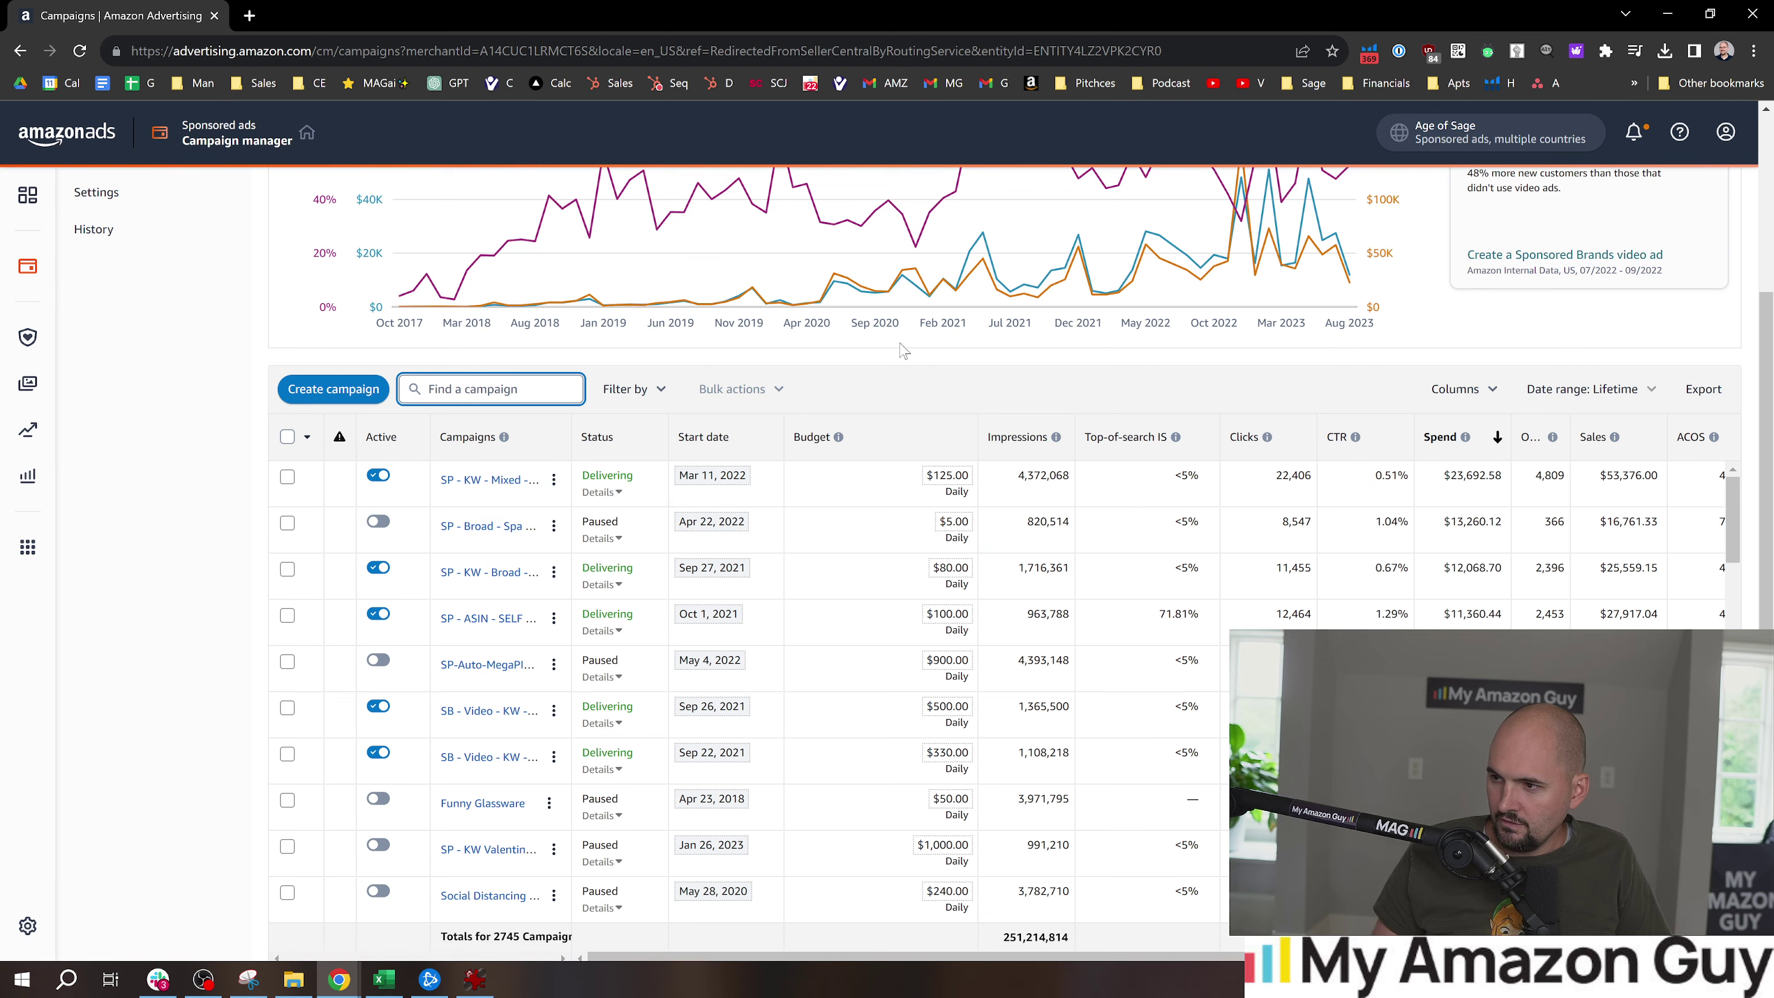
scroll(518, 406, "up", 3)
left_click(1581, 573)
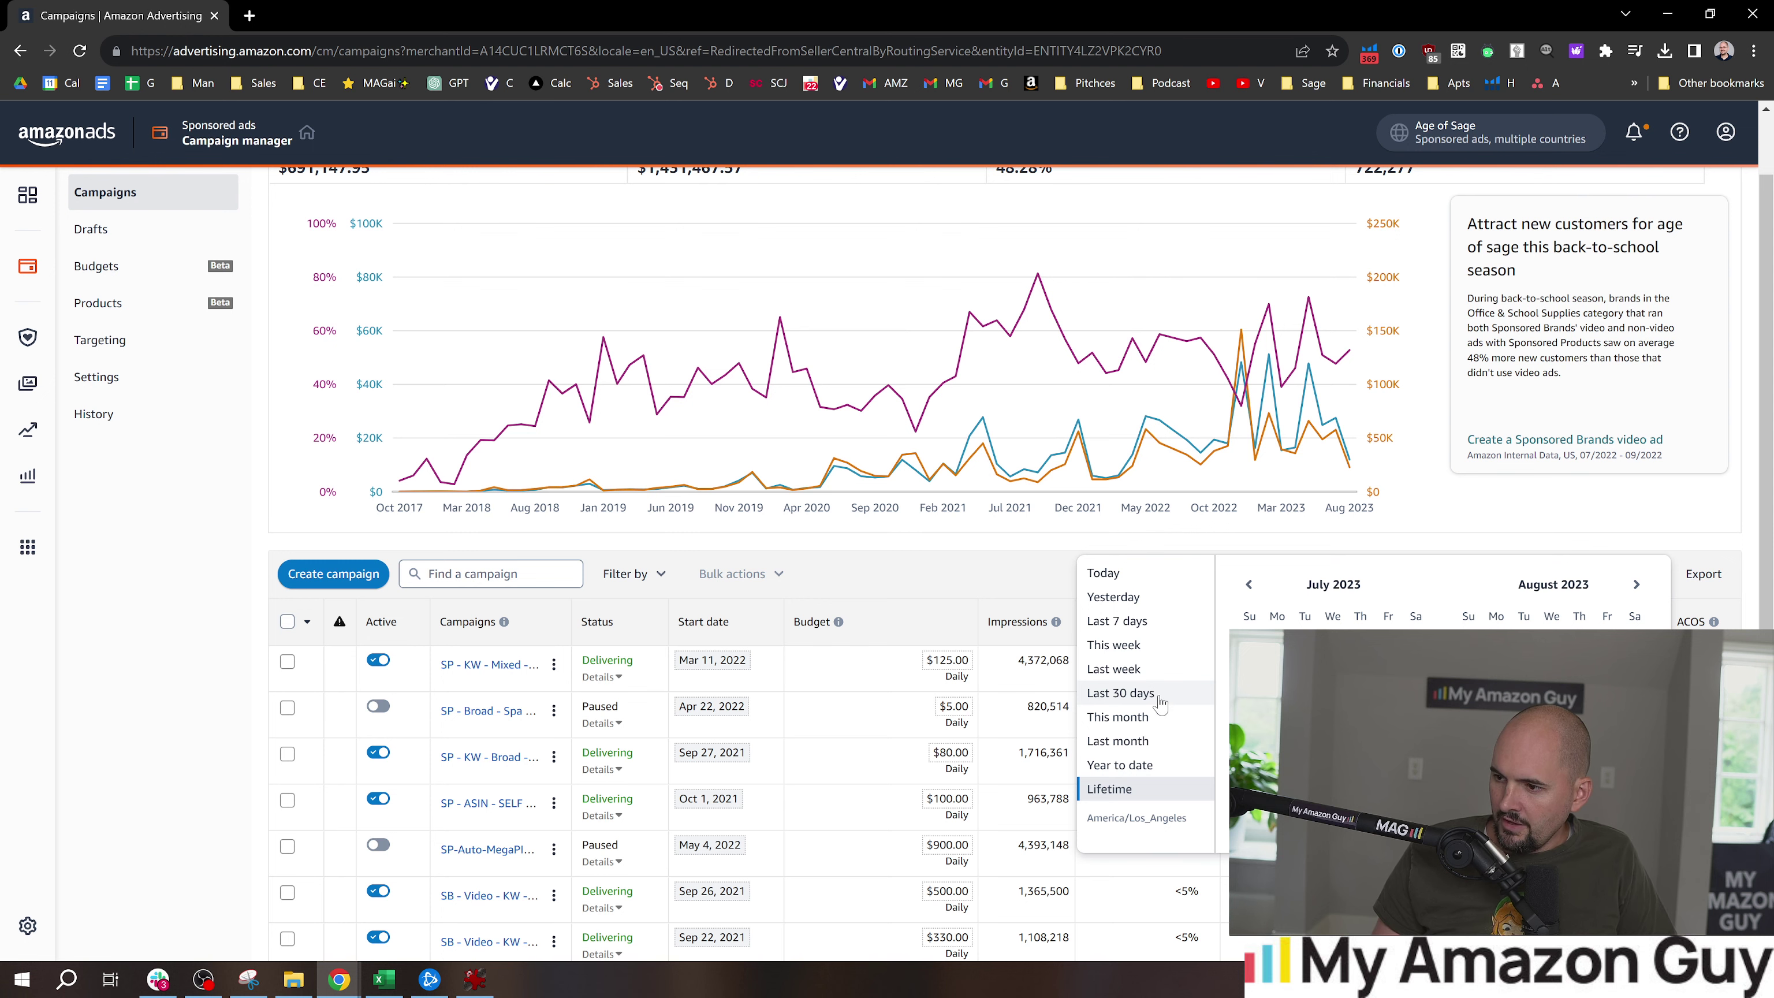
left_click(1191, 691)
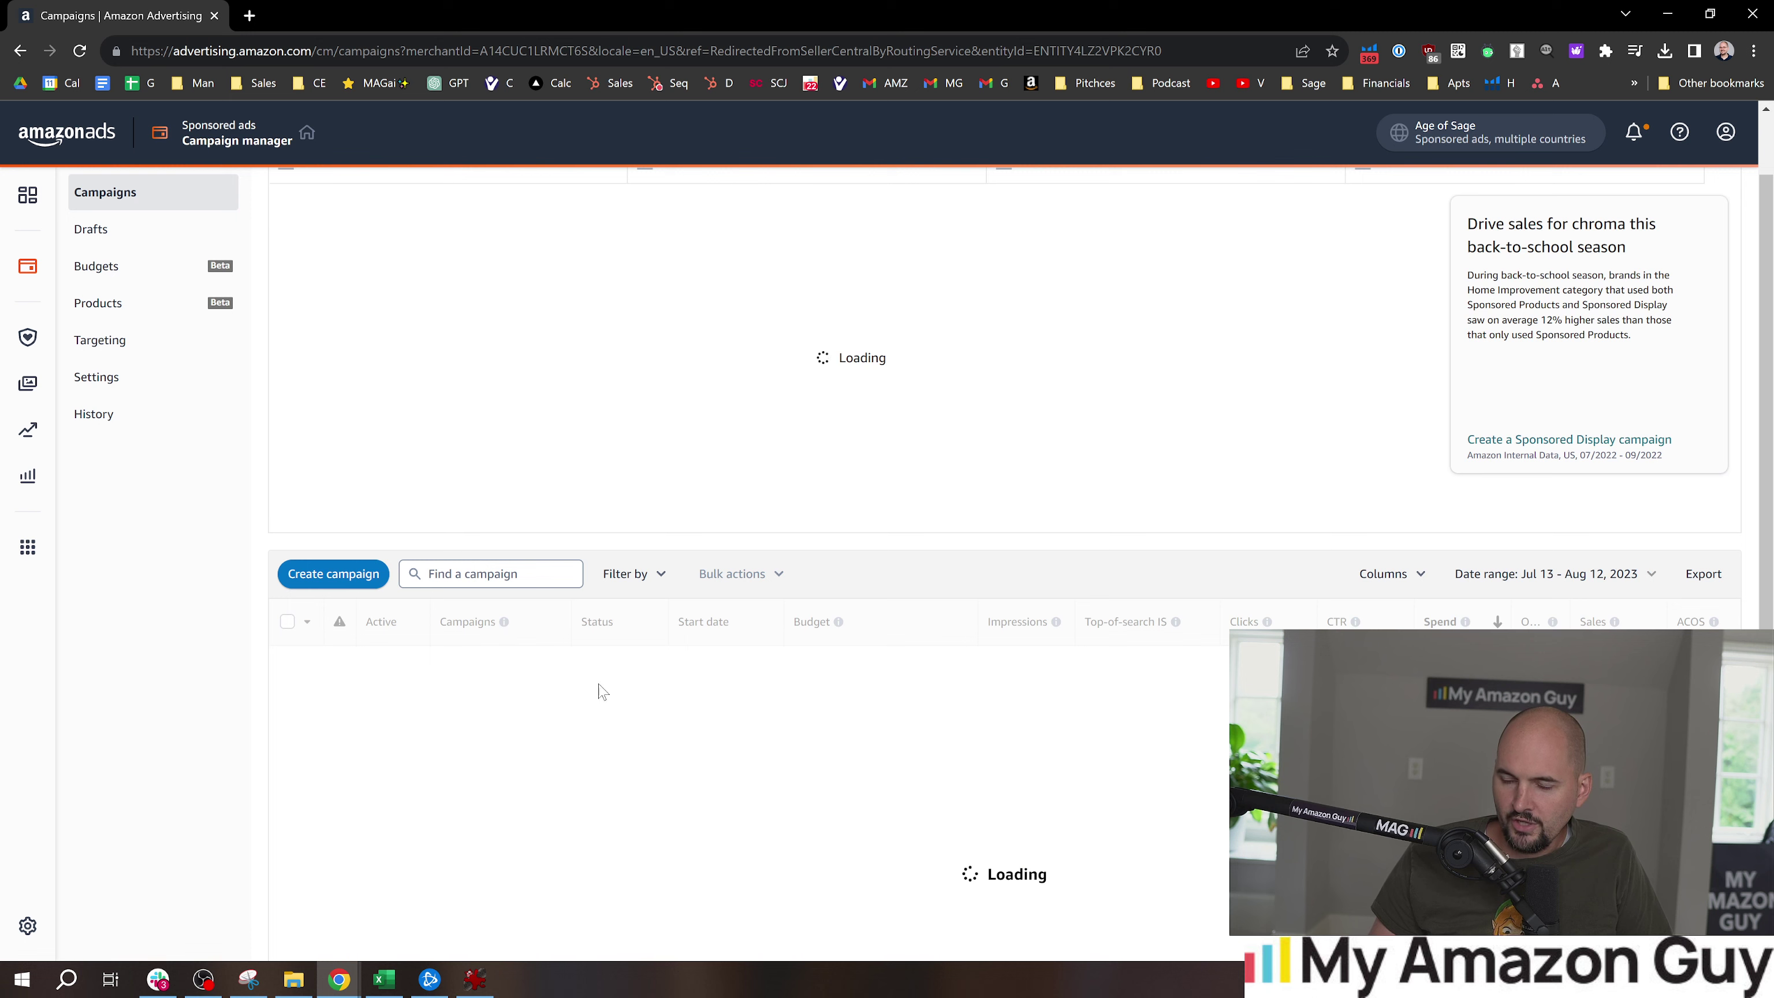
Filter the campaign list by the search text "broad"
left_click(512, 580)
type("br")
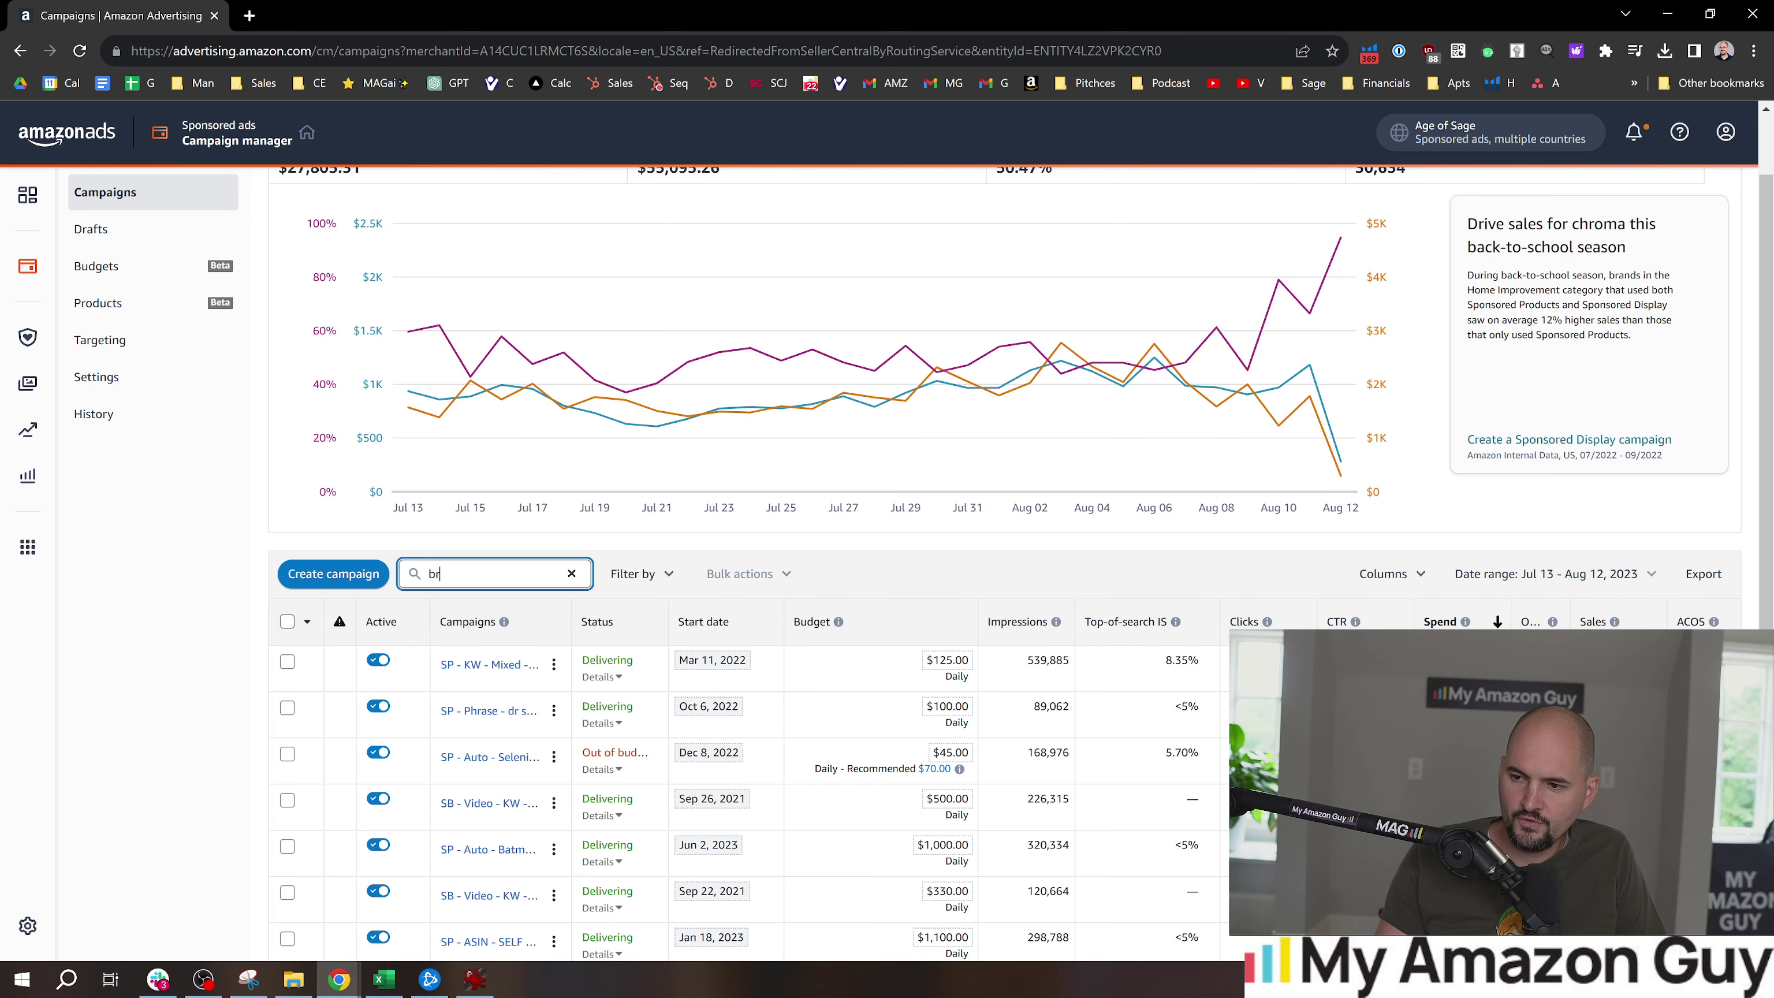
type("oad")
key("Return")
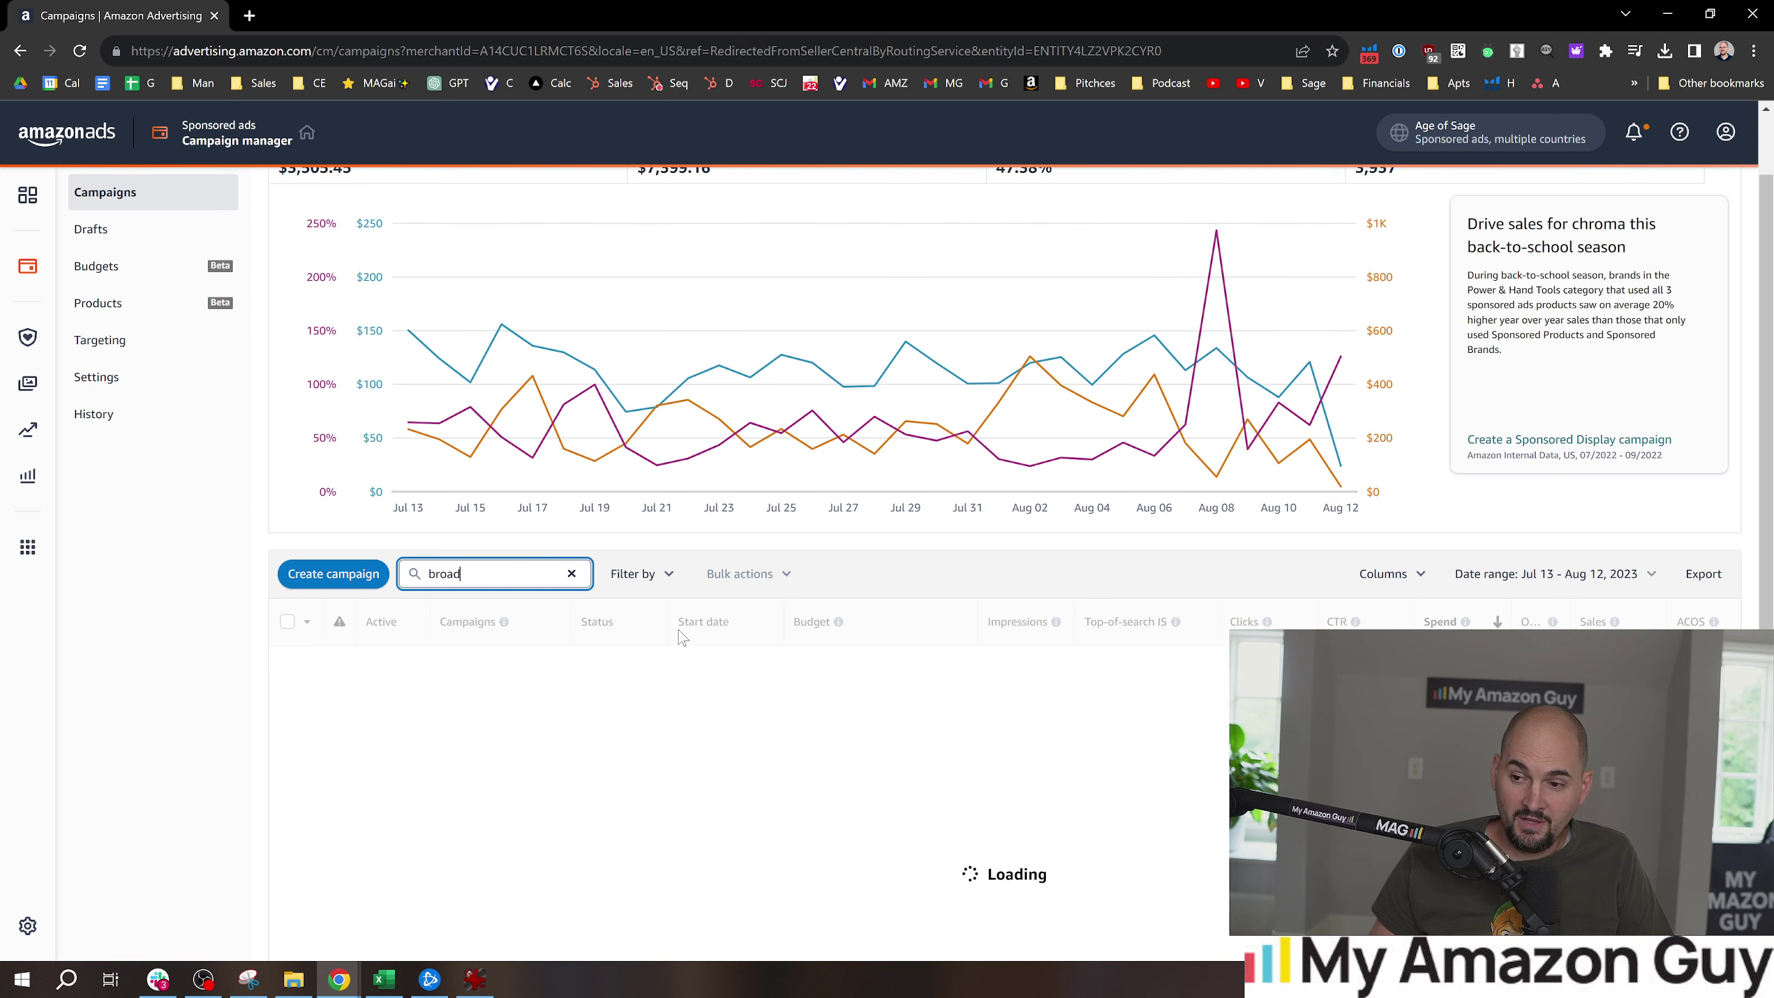
left_click(567, 615)
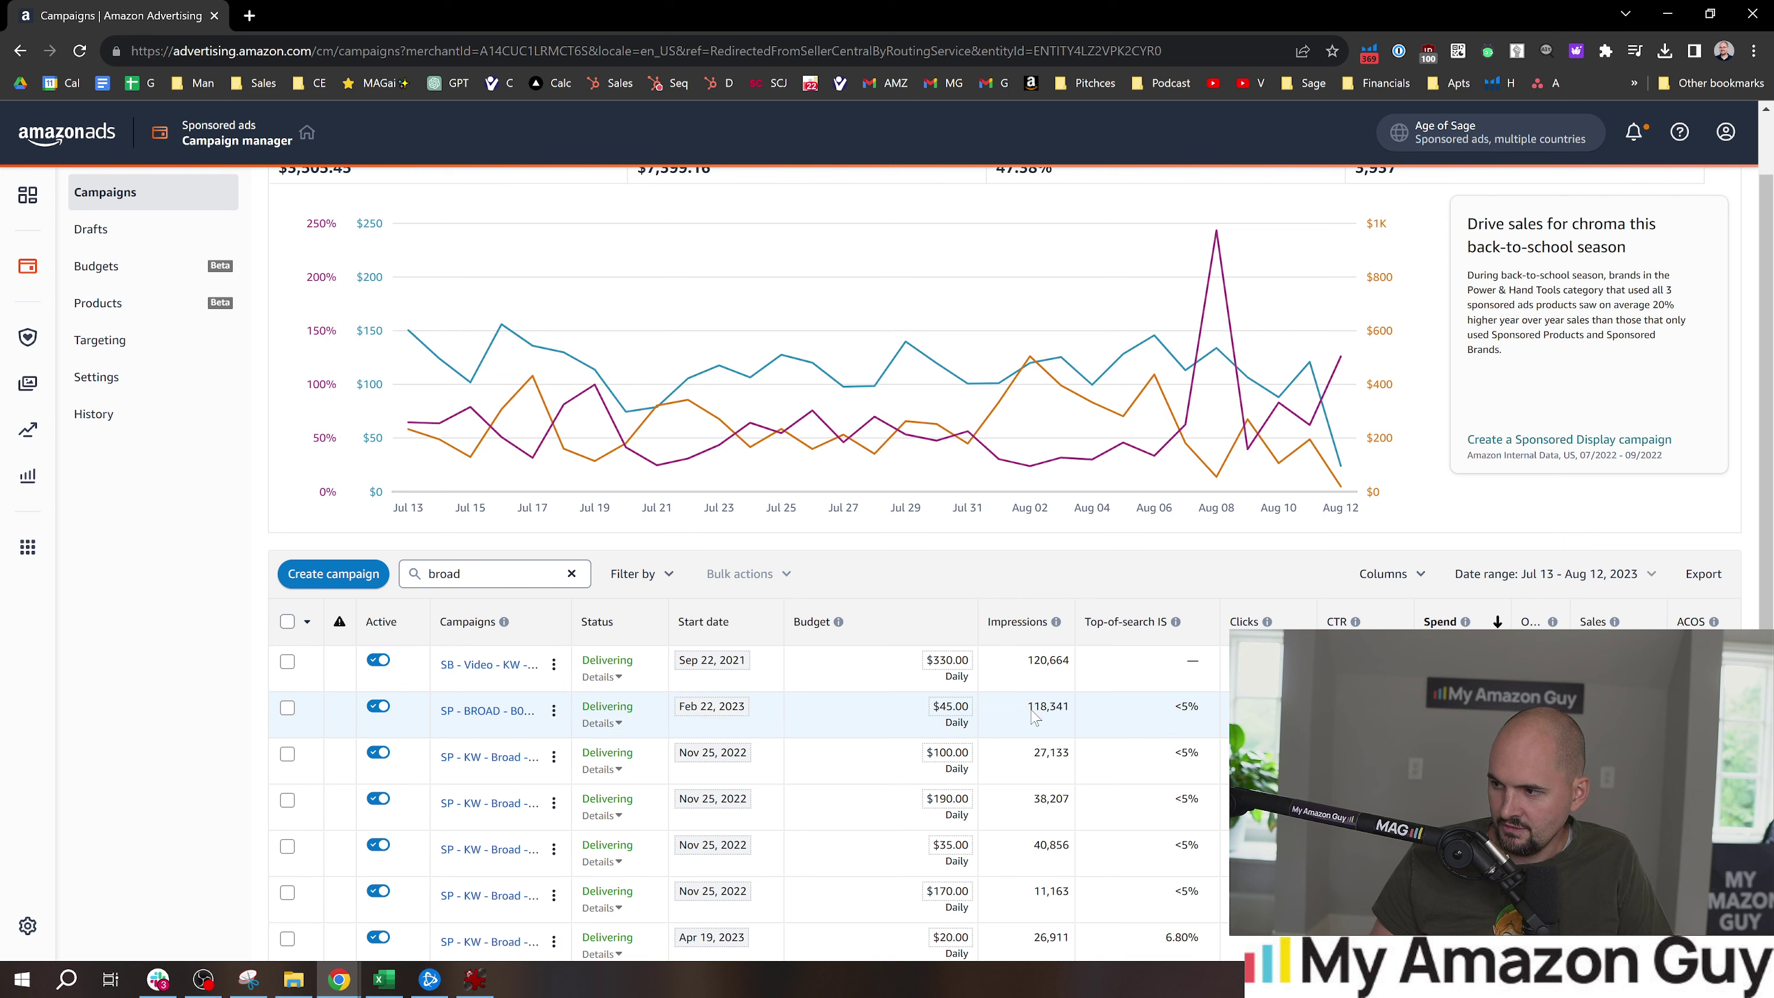
Check the negative keywords of the SP - BROAD Shooting Target Stands campaign and of its ad group B0BVQ1BFYY
left_click(471, 713)
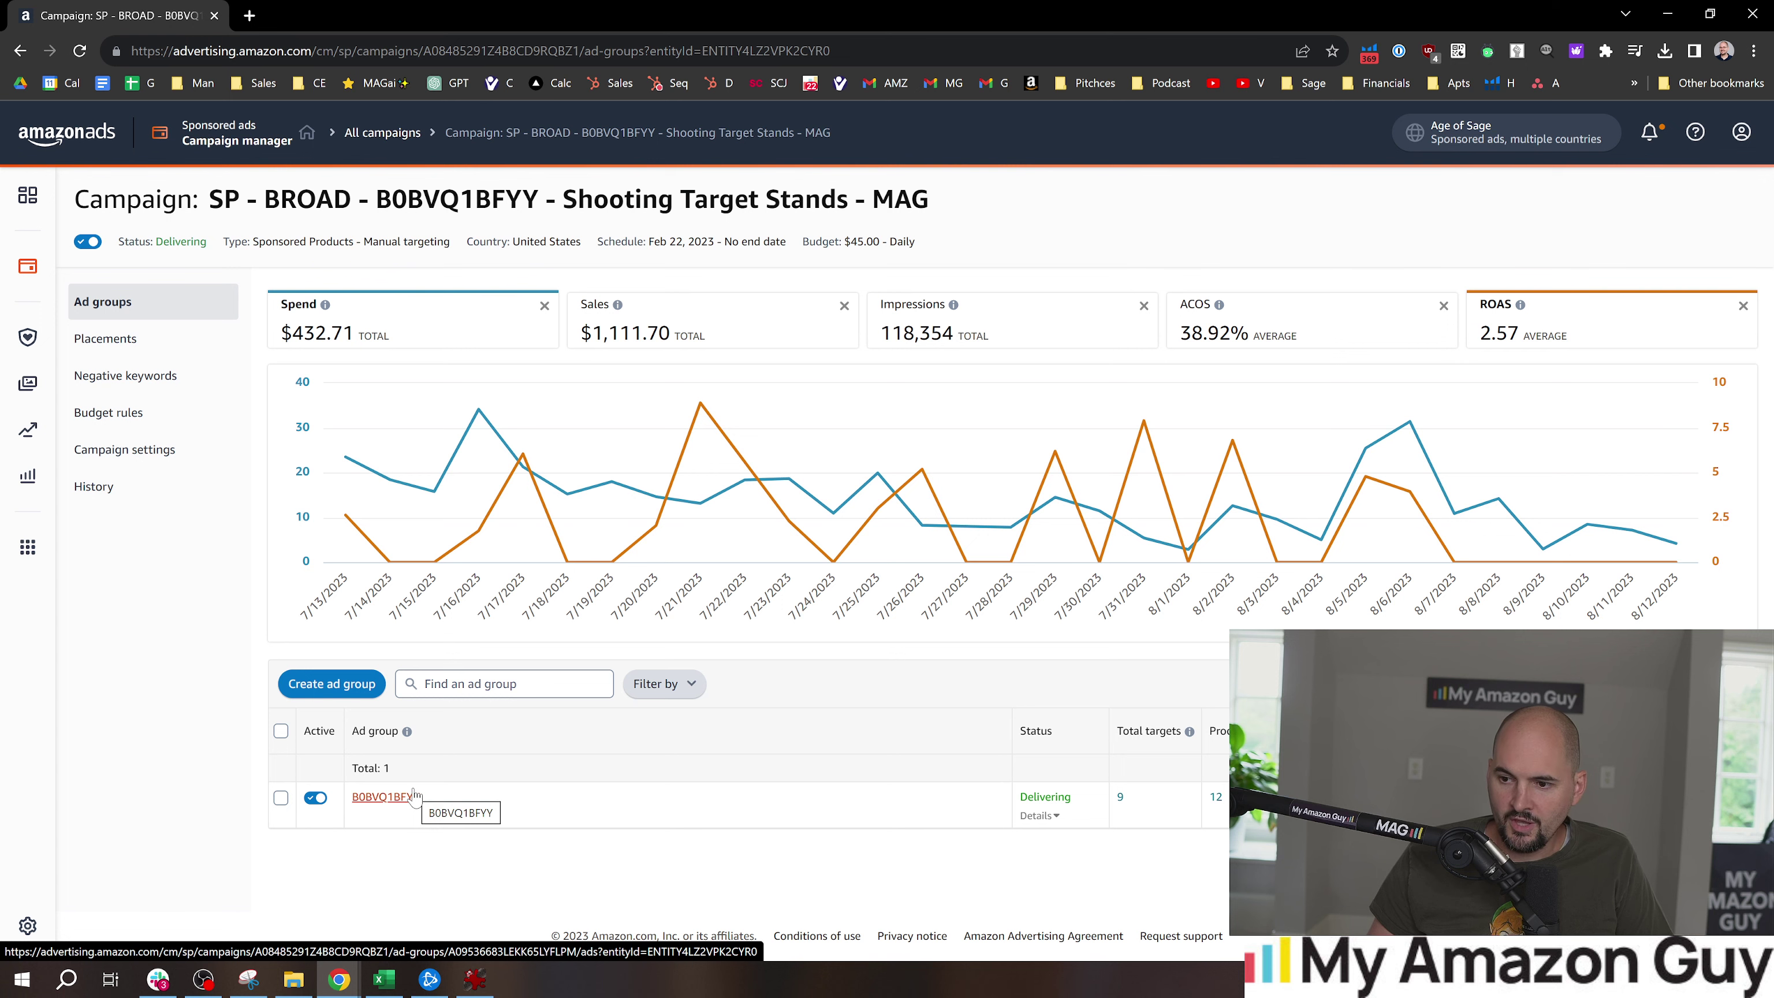
left_click(185, 395)
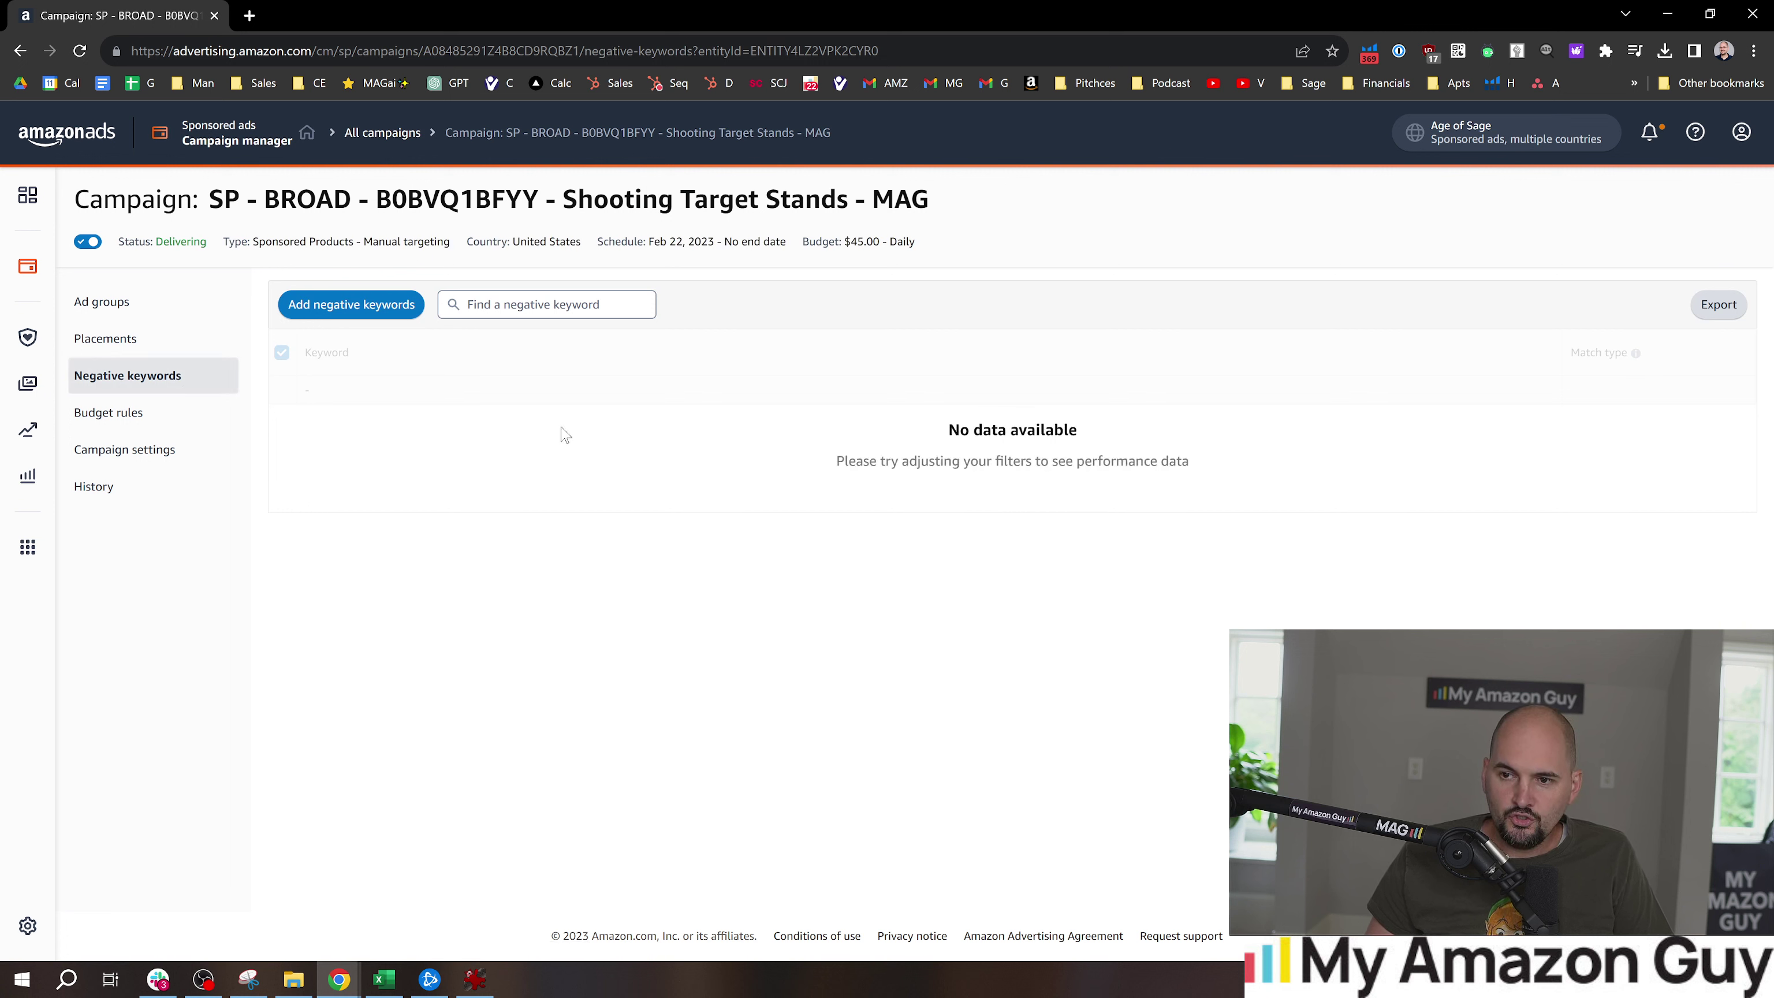
left_click(133, 320)
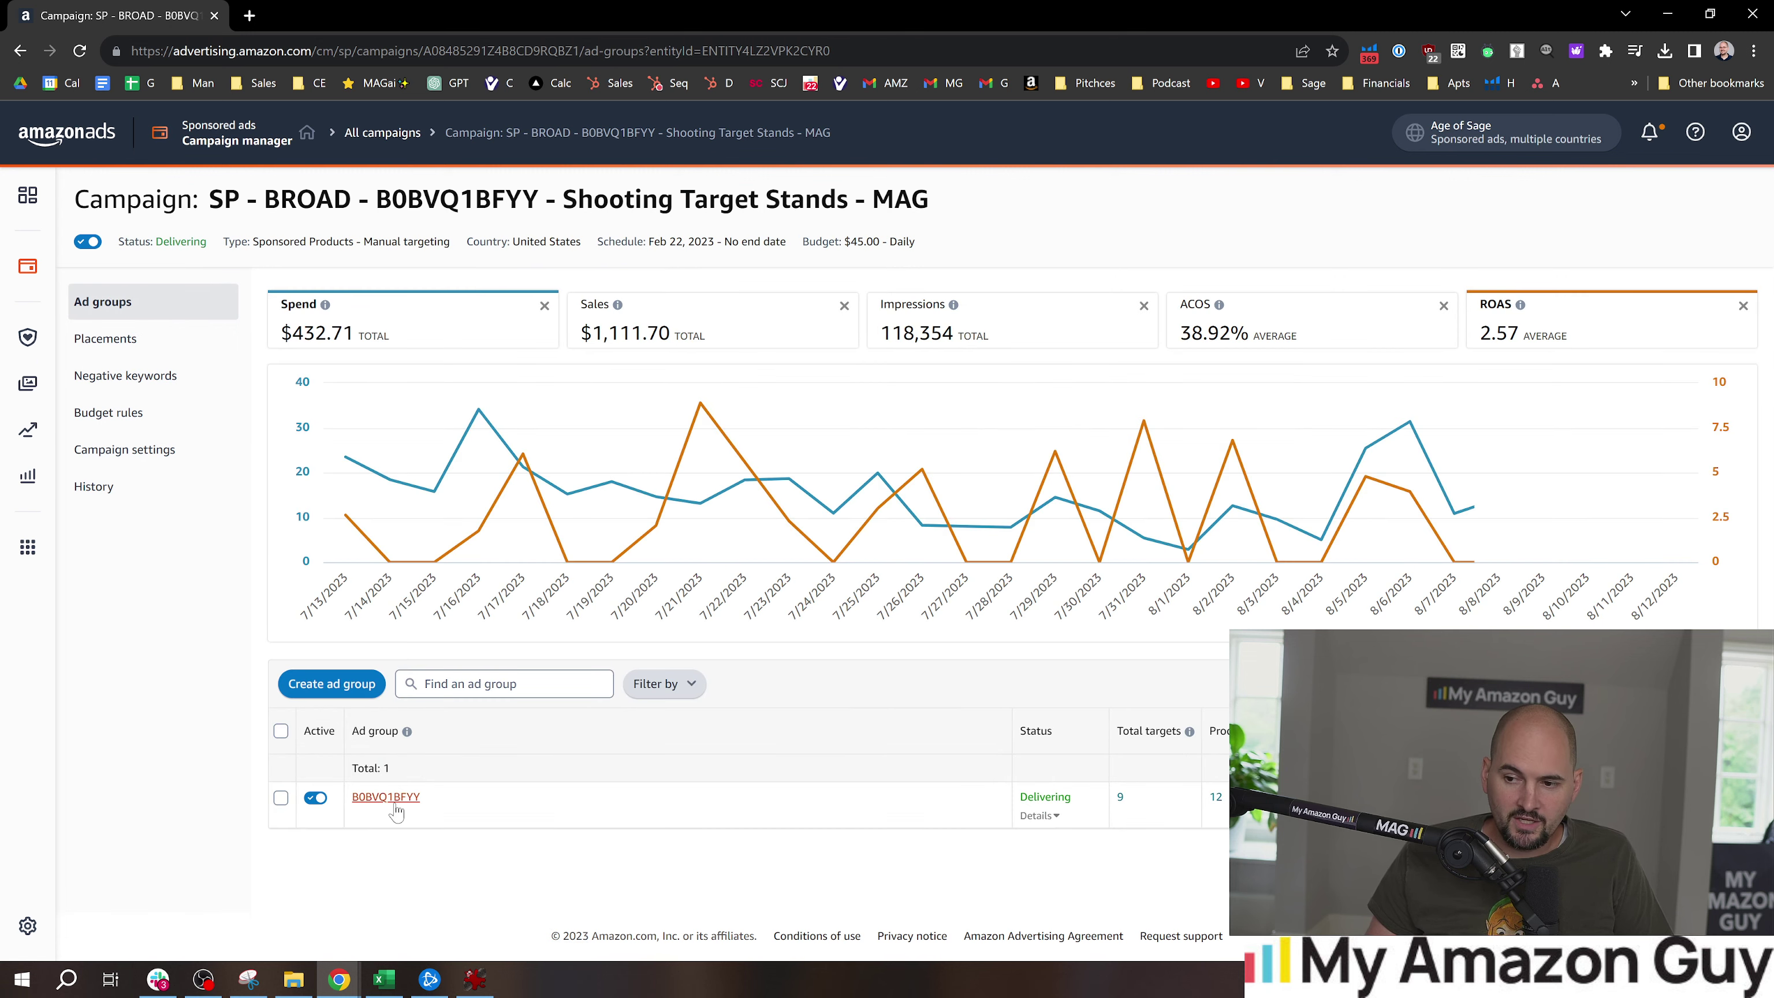
left_click(395, 811)
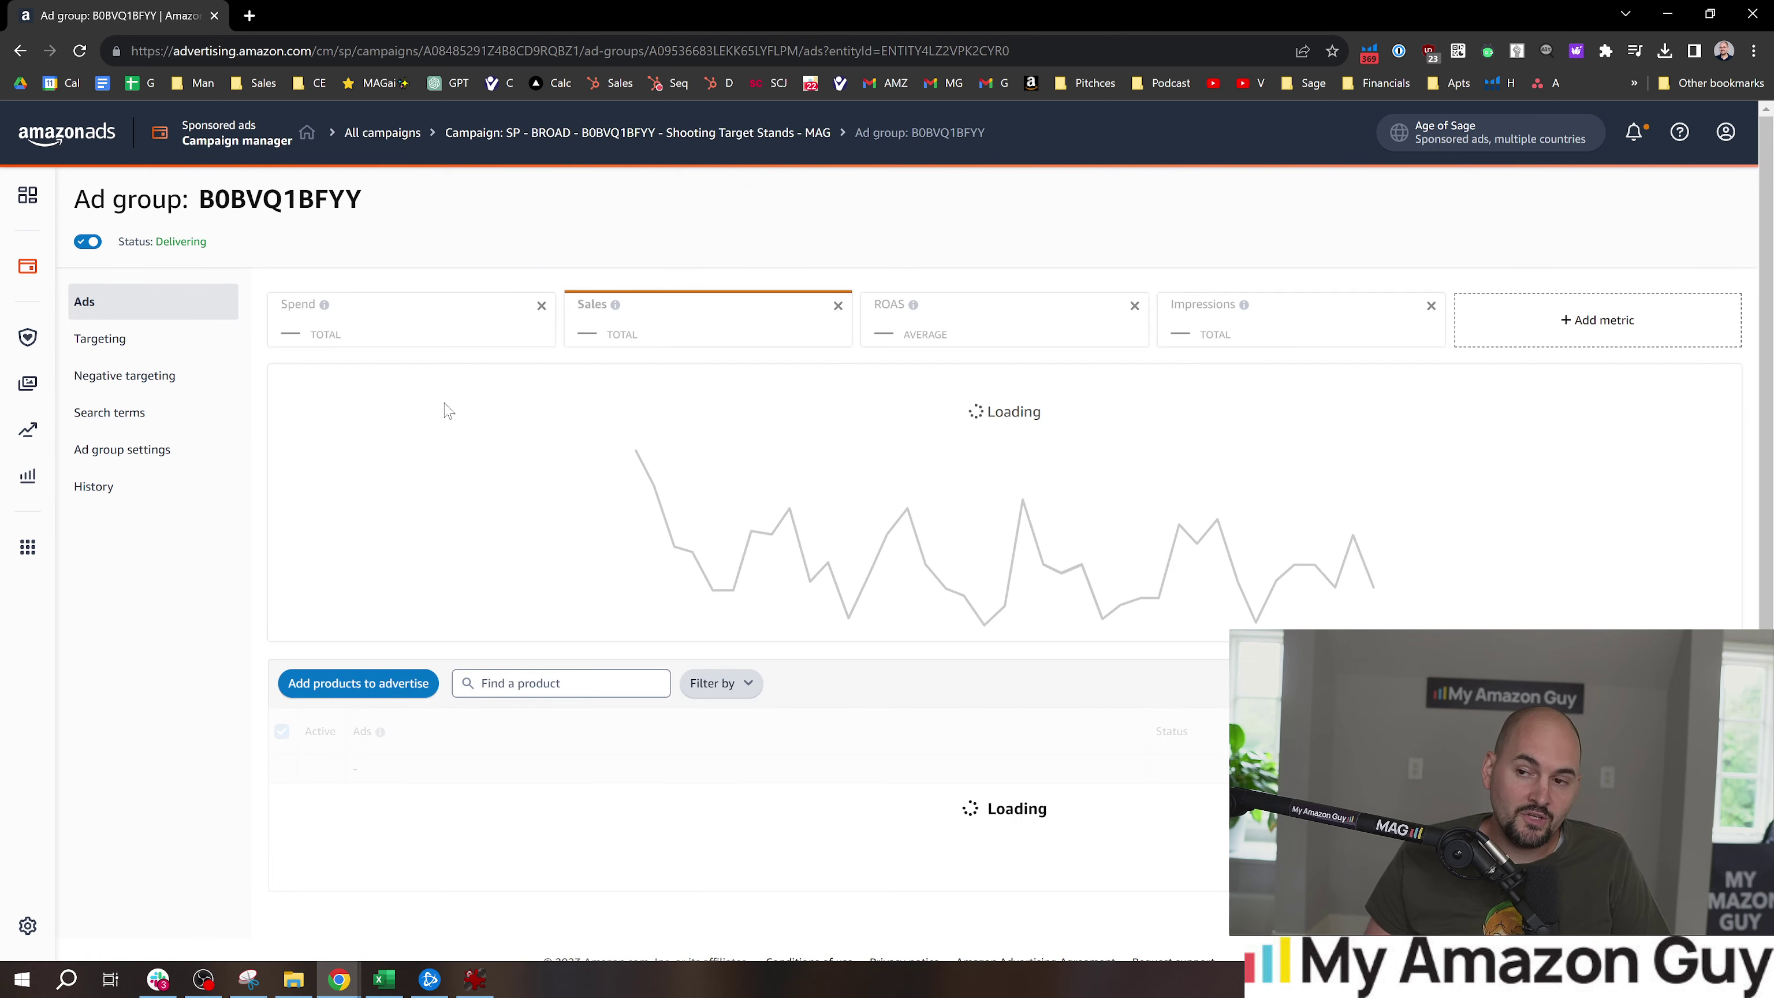
left_click(153, 382)
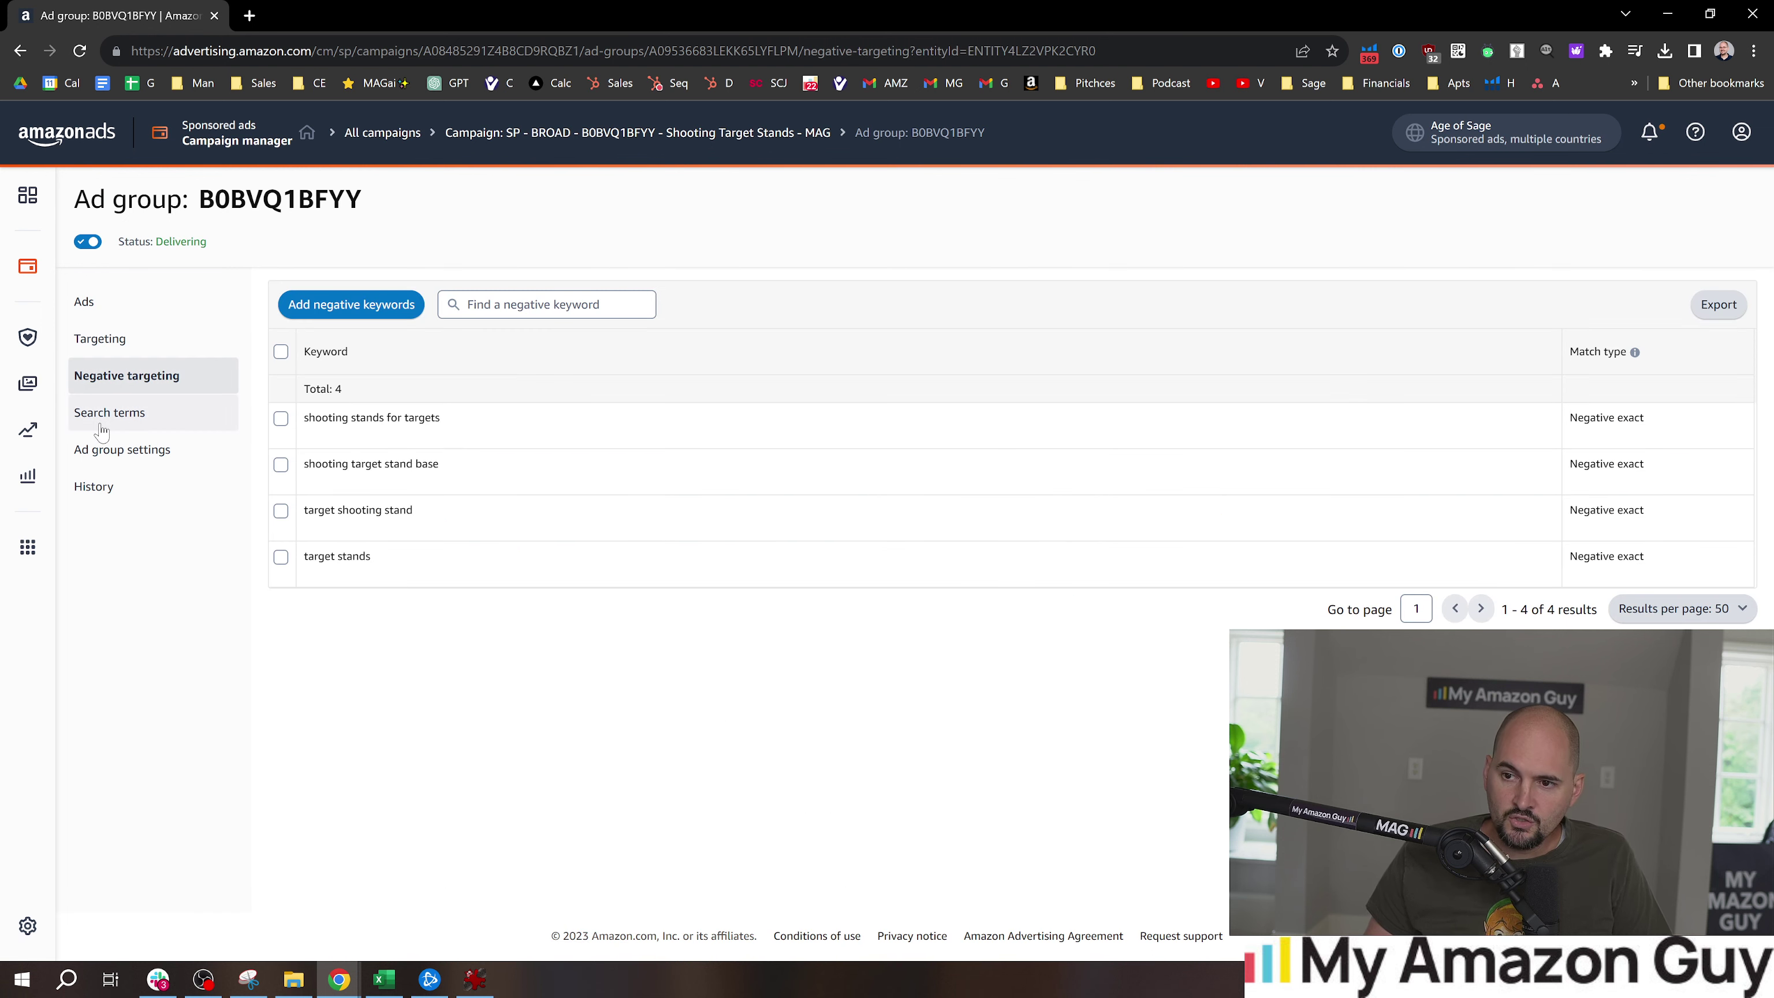
Set the bid of the ad group's broad-match keyword "steel target stand" to $1.09 and save it
left_click(119, 342)
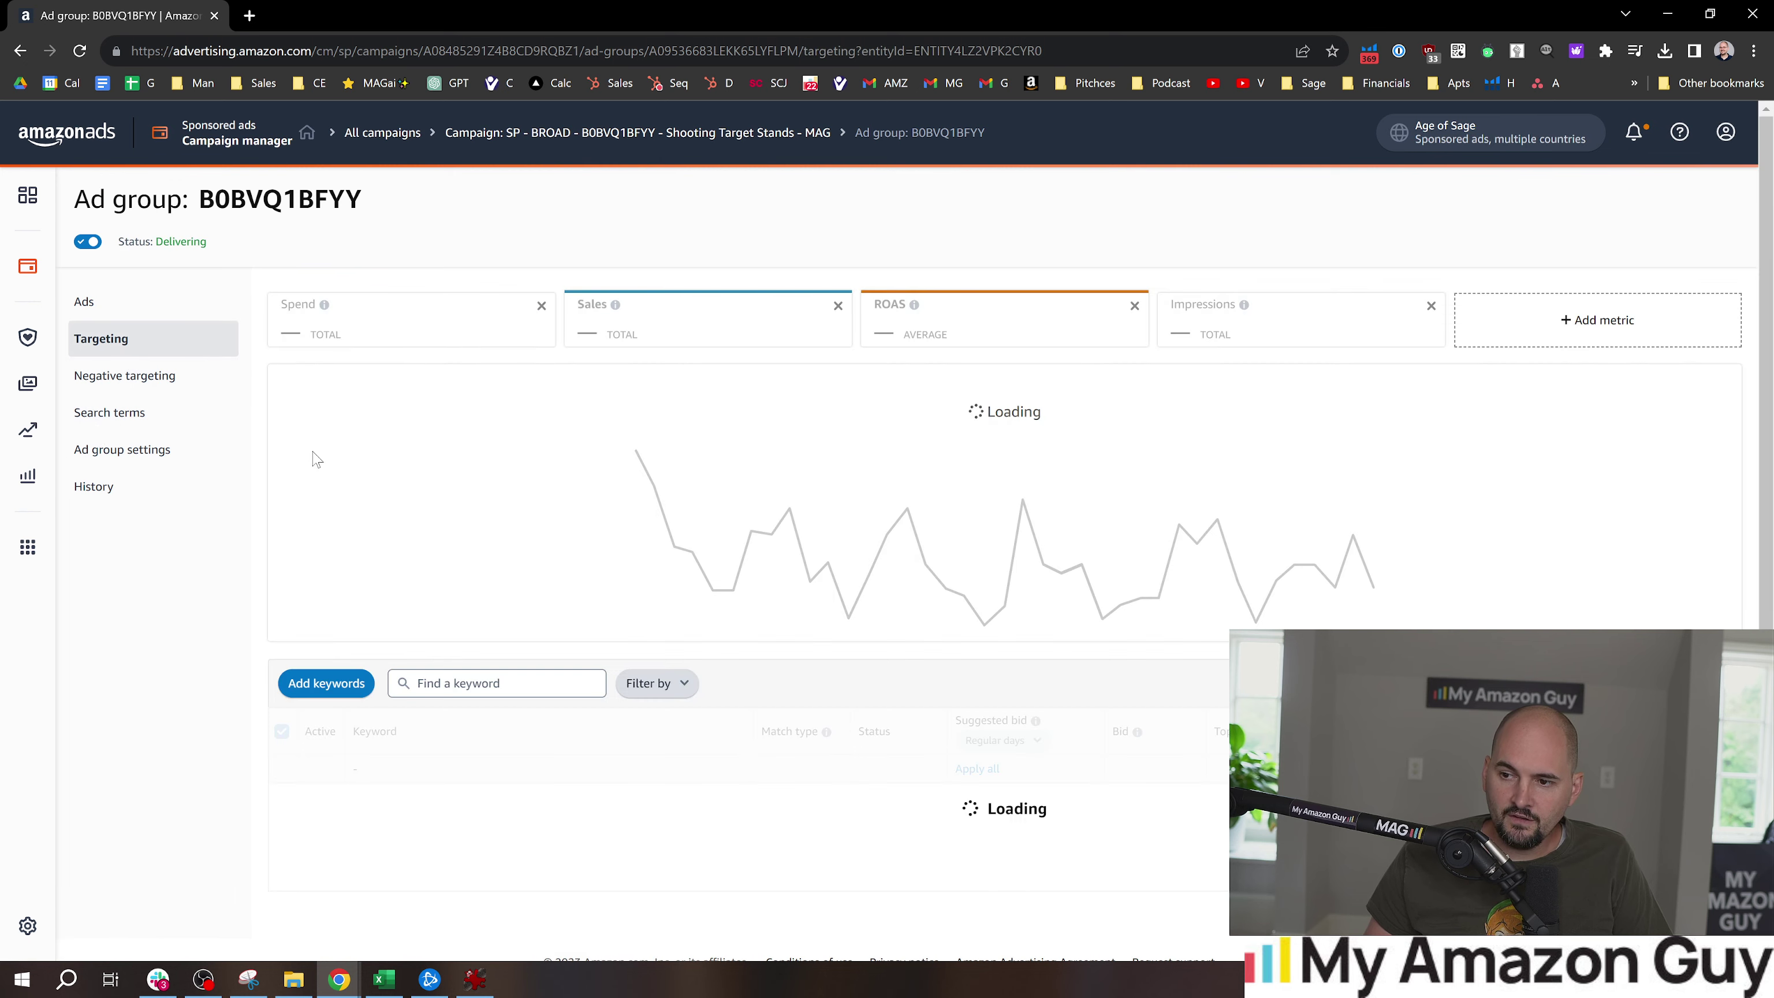
scroll(698, 531, "down", 4)
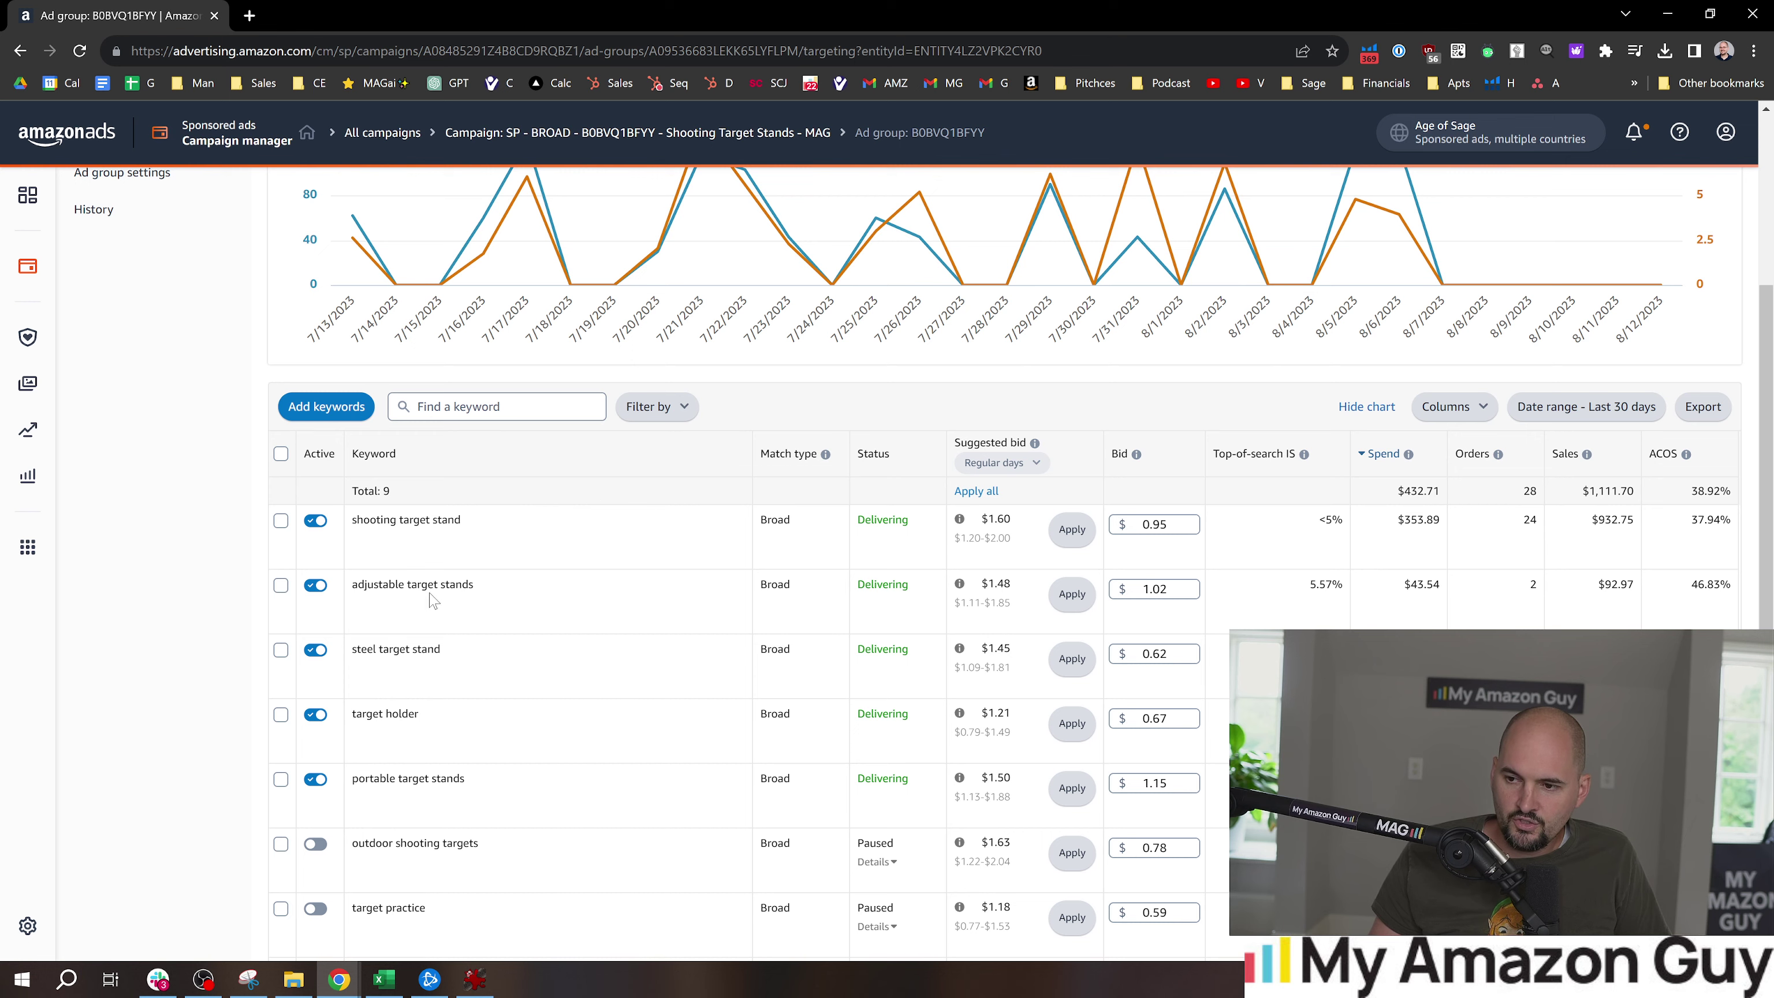
scroll(887, 559, "down", 1)
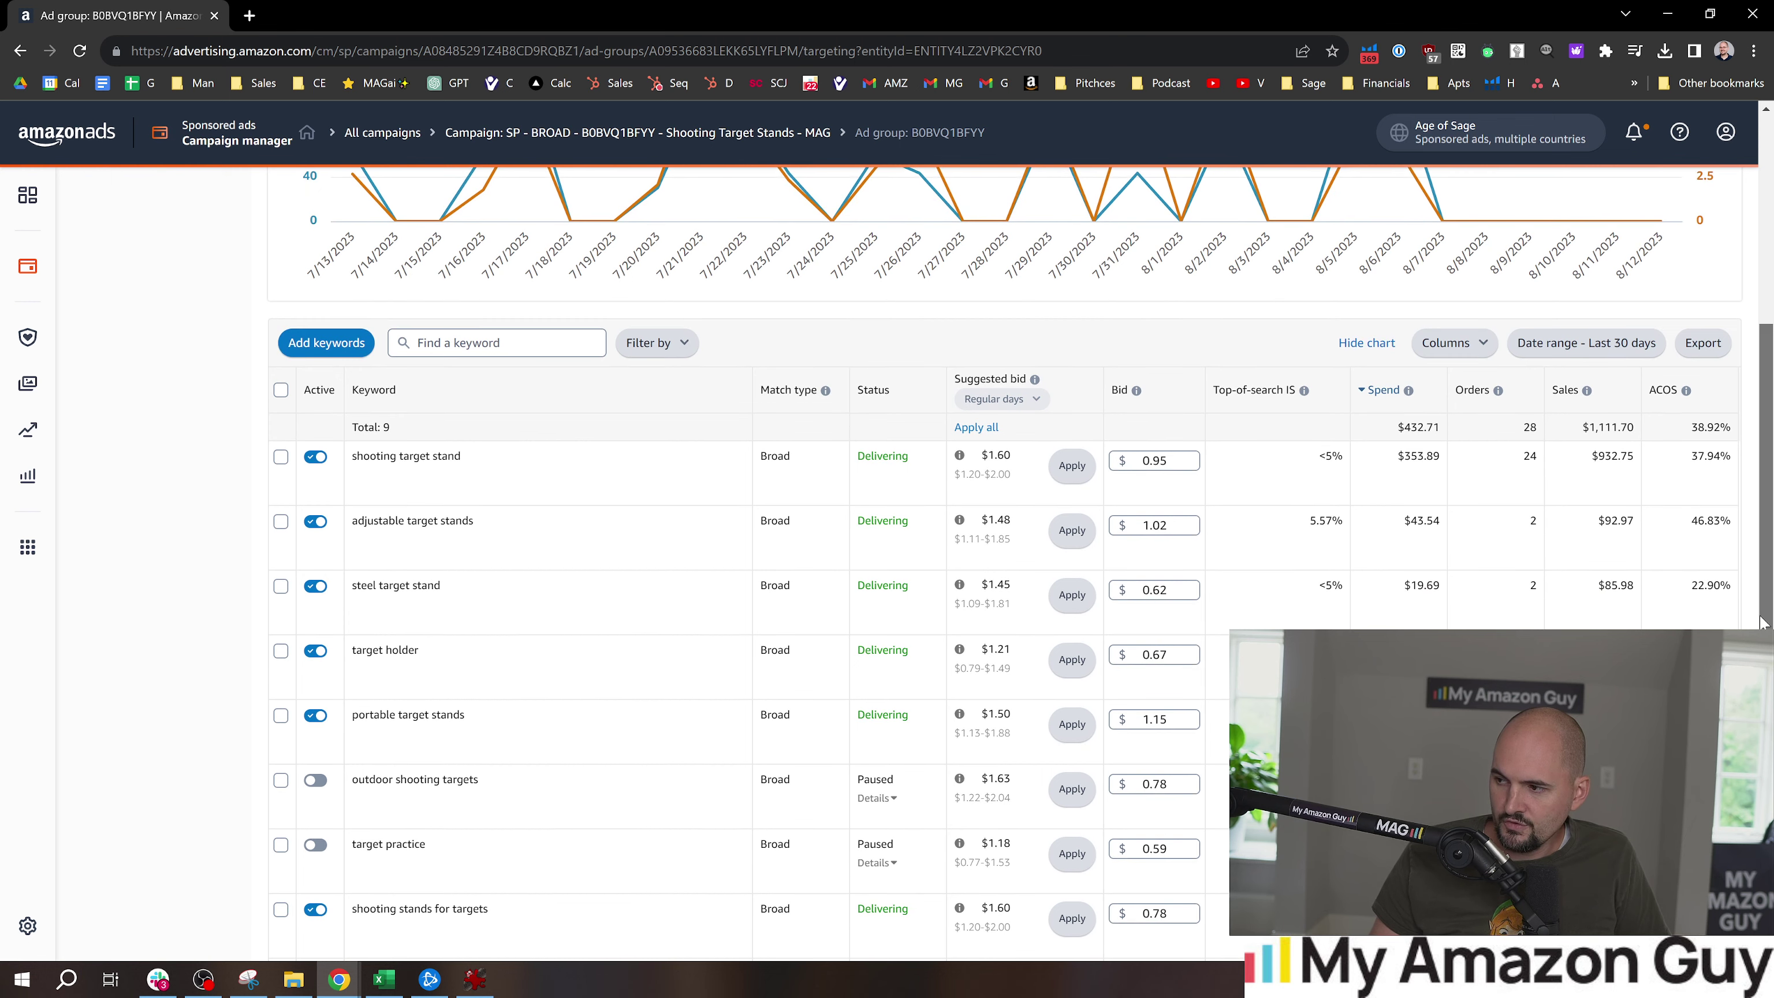
left_click_drag(474, 588, 354, 590)
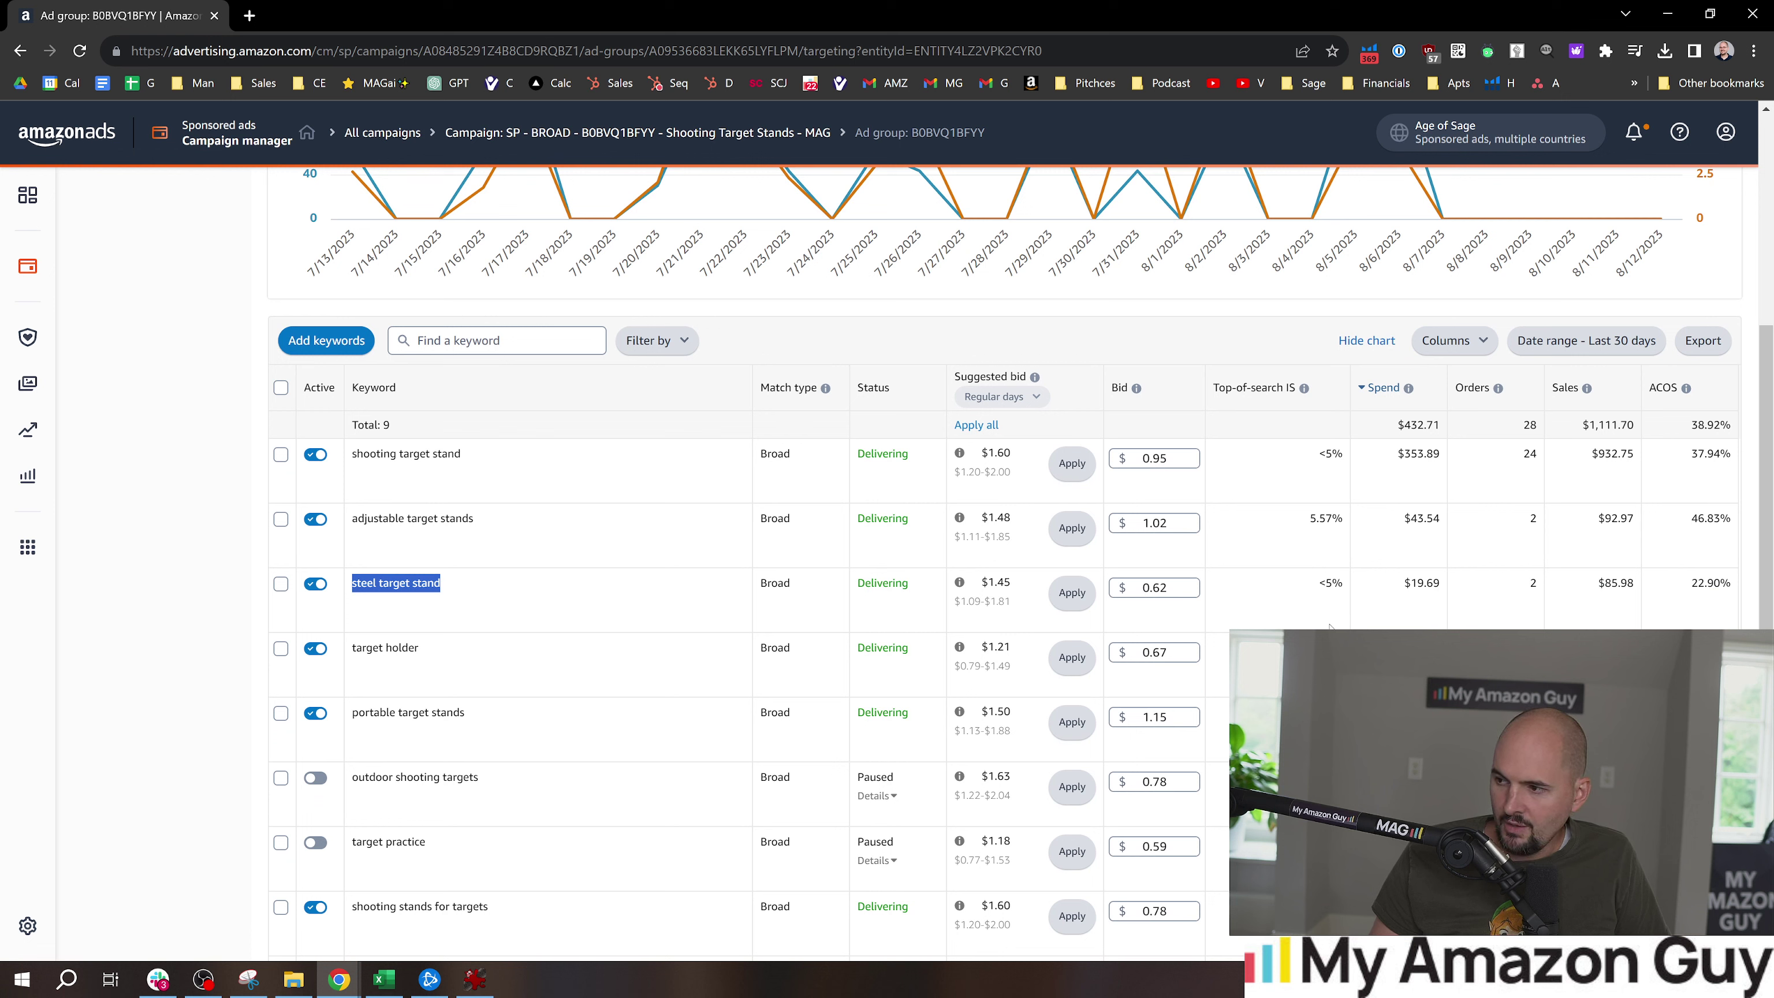
left_click(1138, 587)
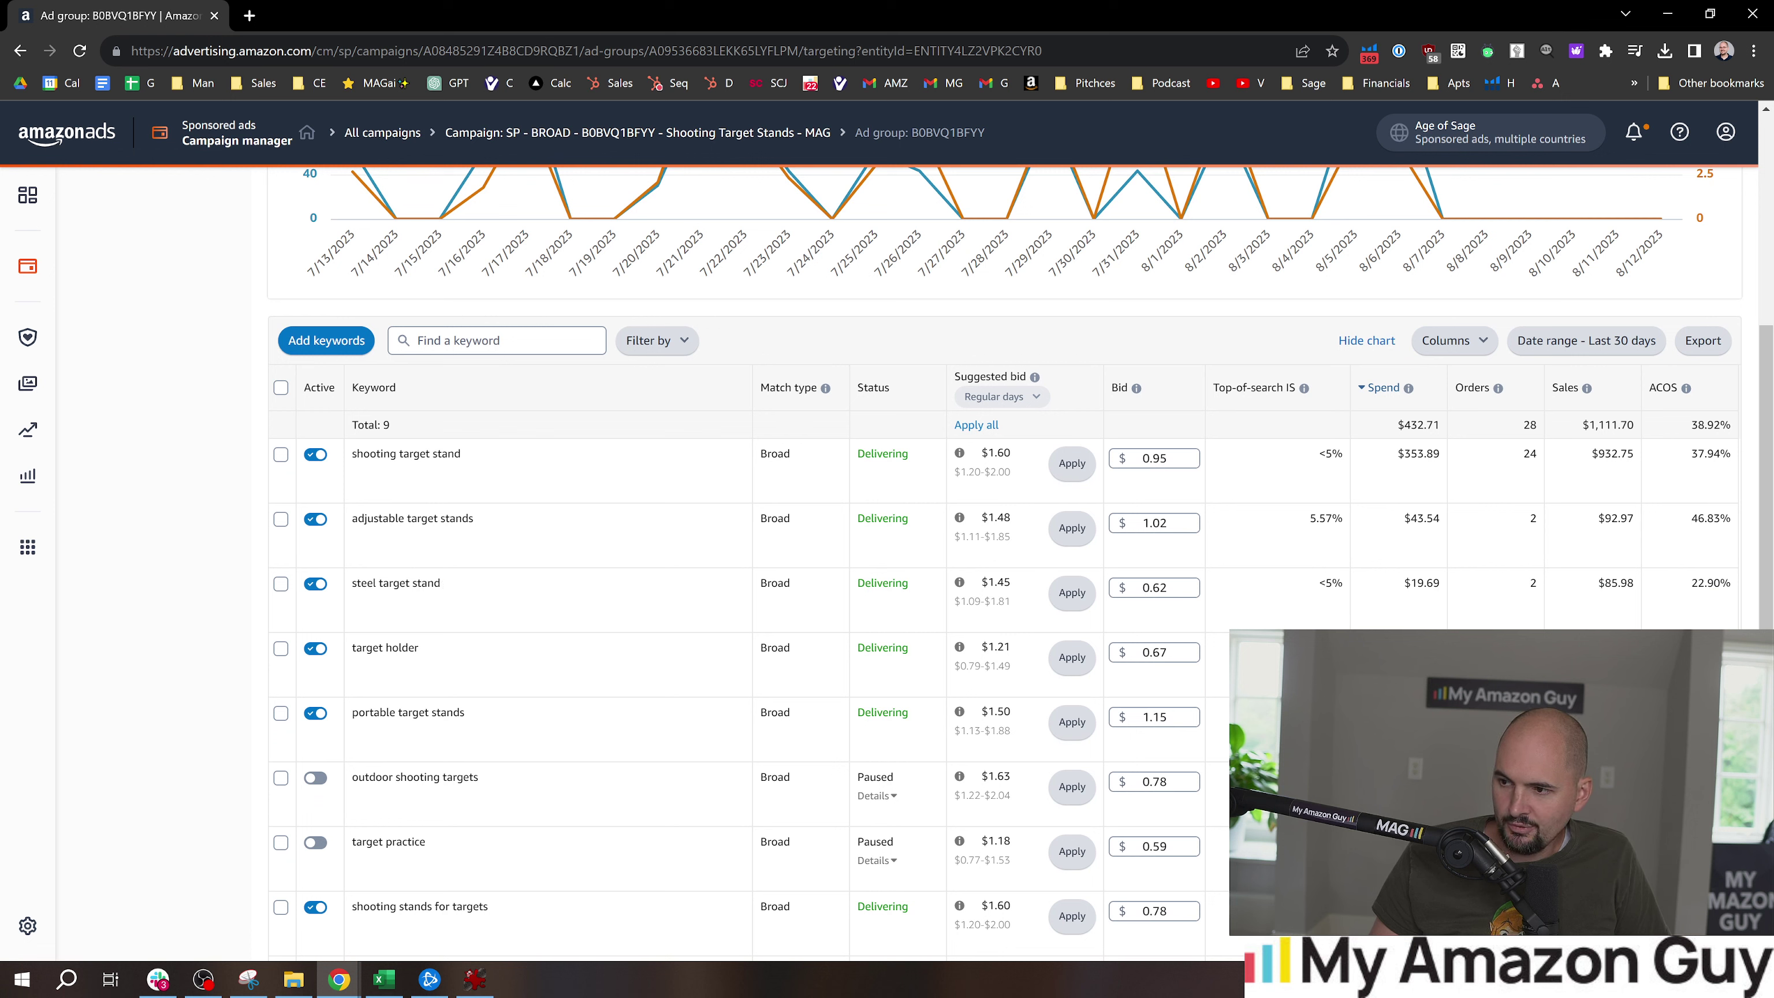
key("ctrl+a")
type("1.")
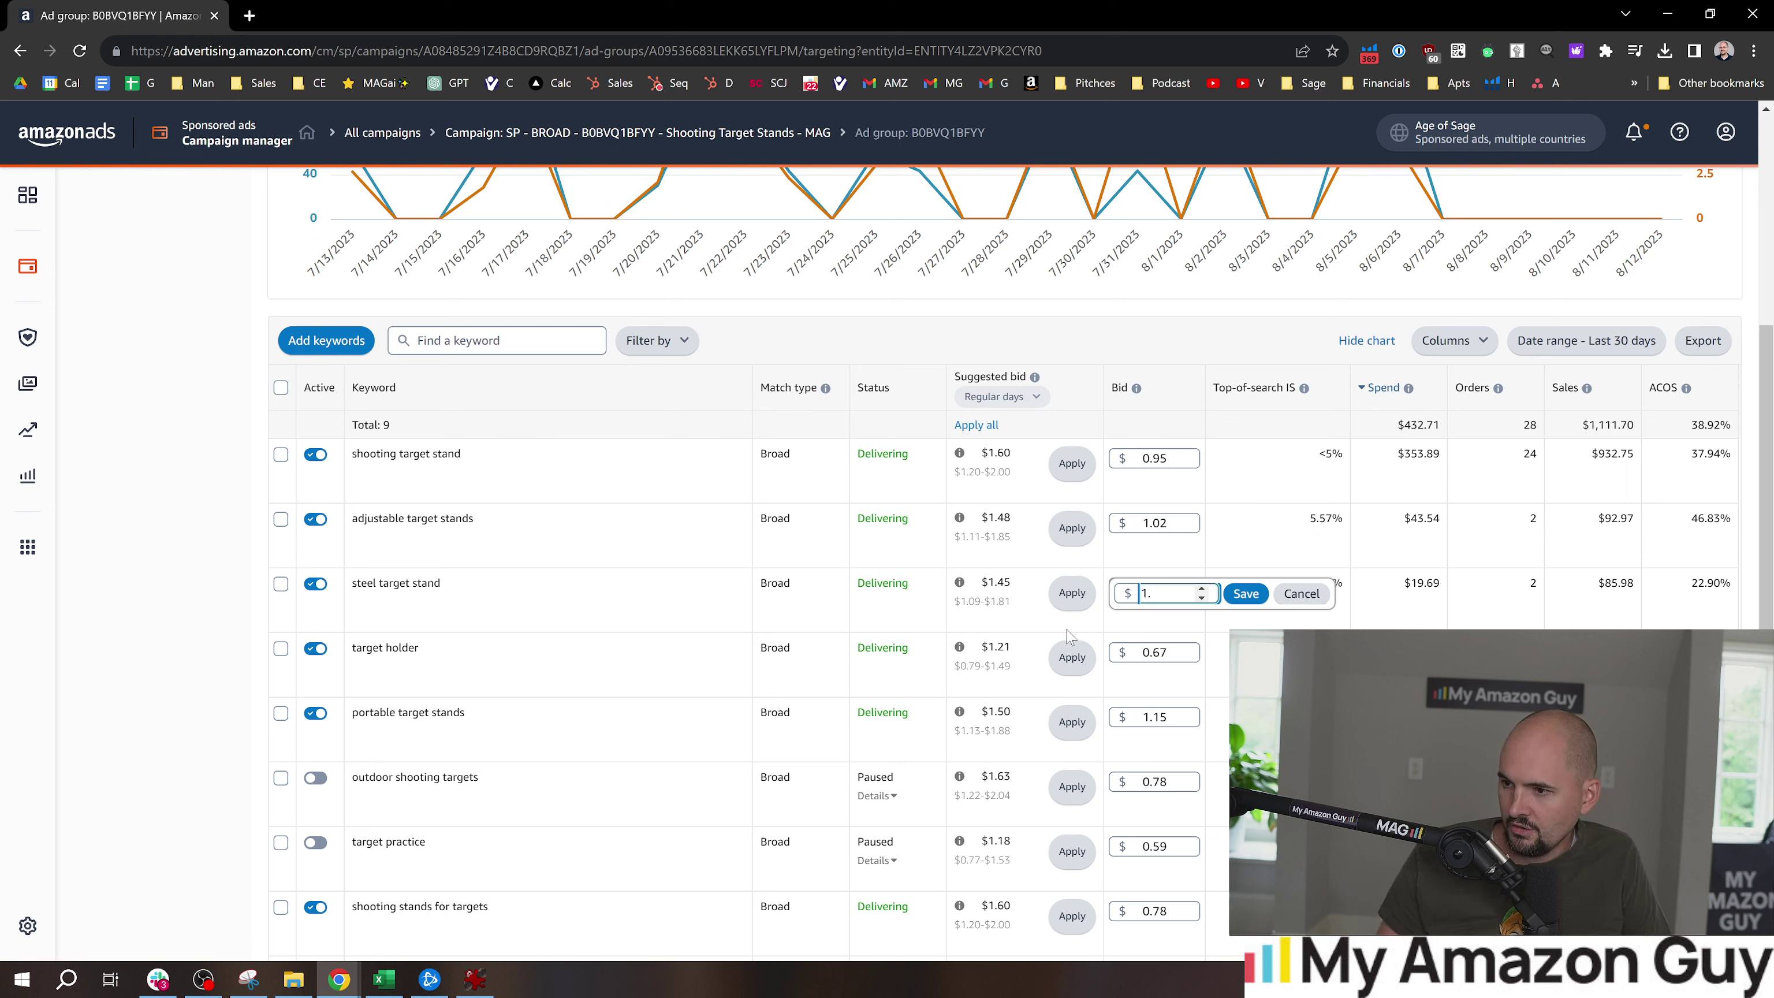
left_click(1244, 591)
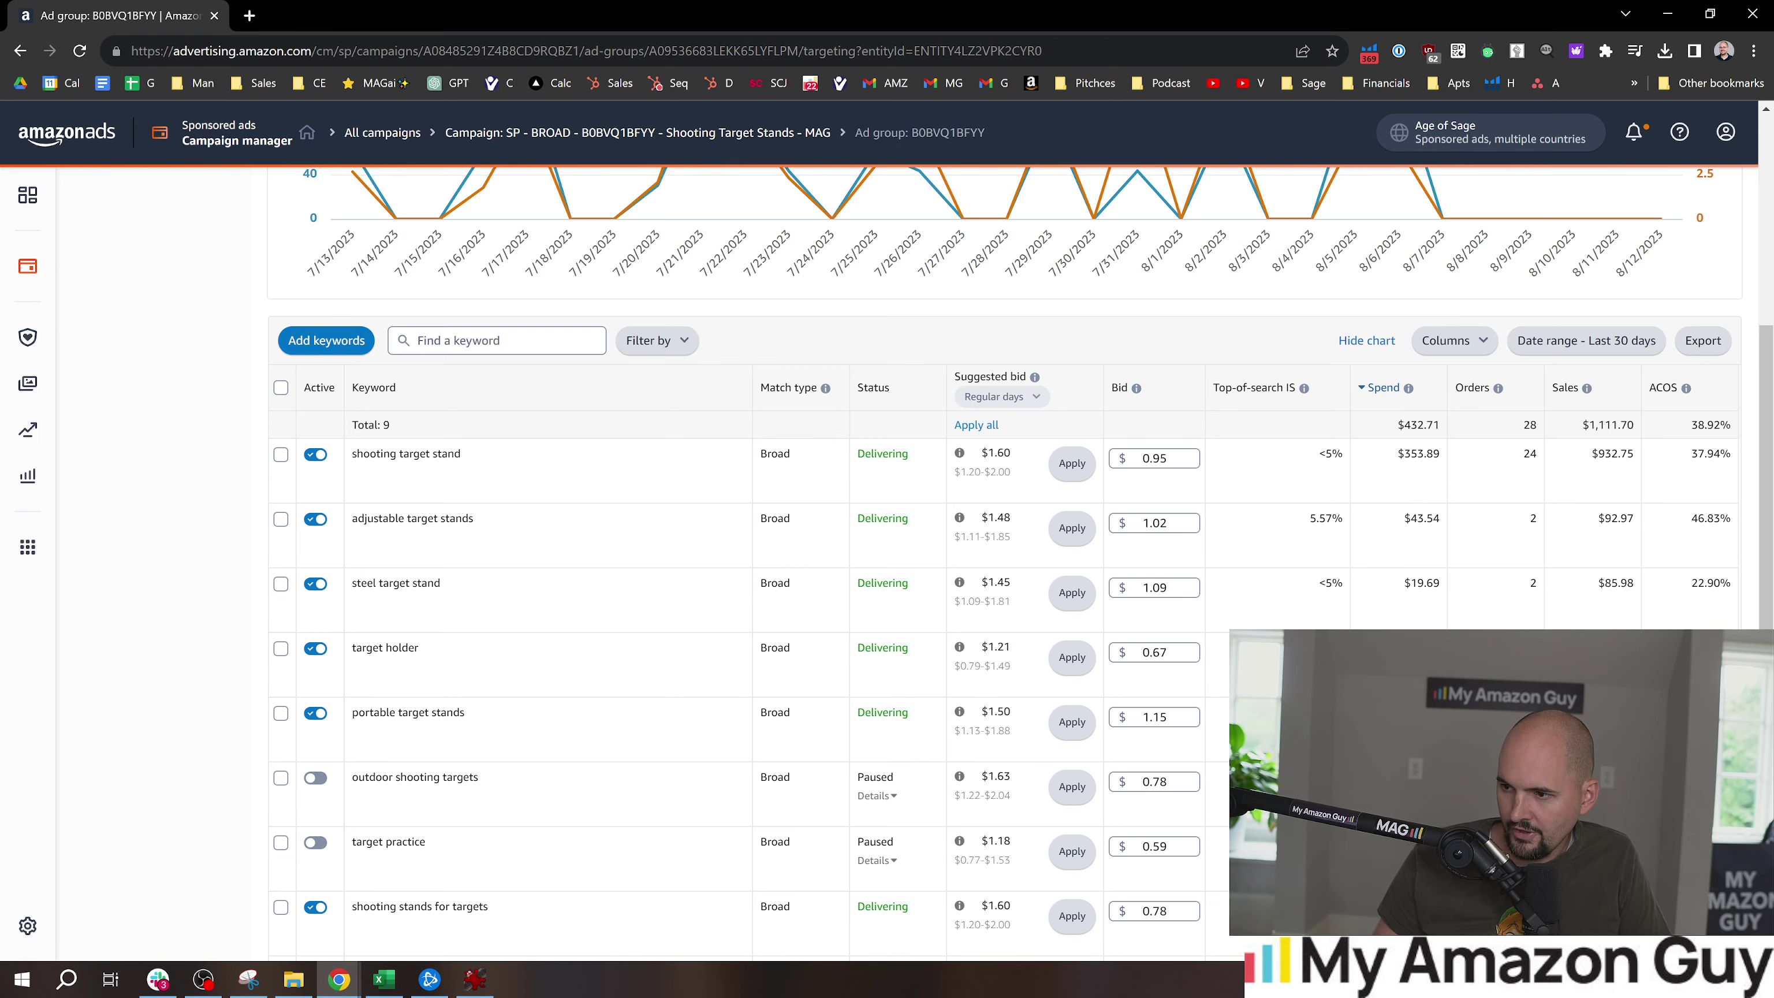
List the ad group's customer search terms for the last 65 days, sorted by highest spend
scroll(1743, 618, "down", 3)
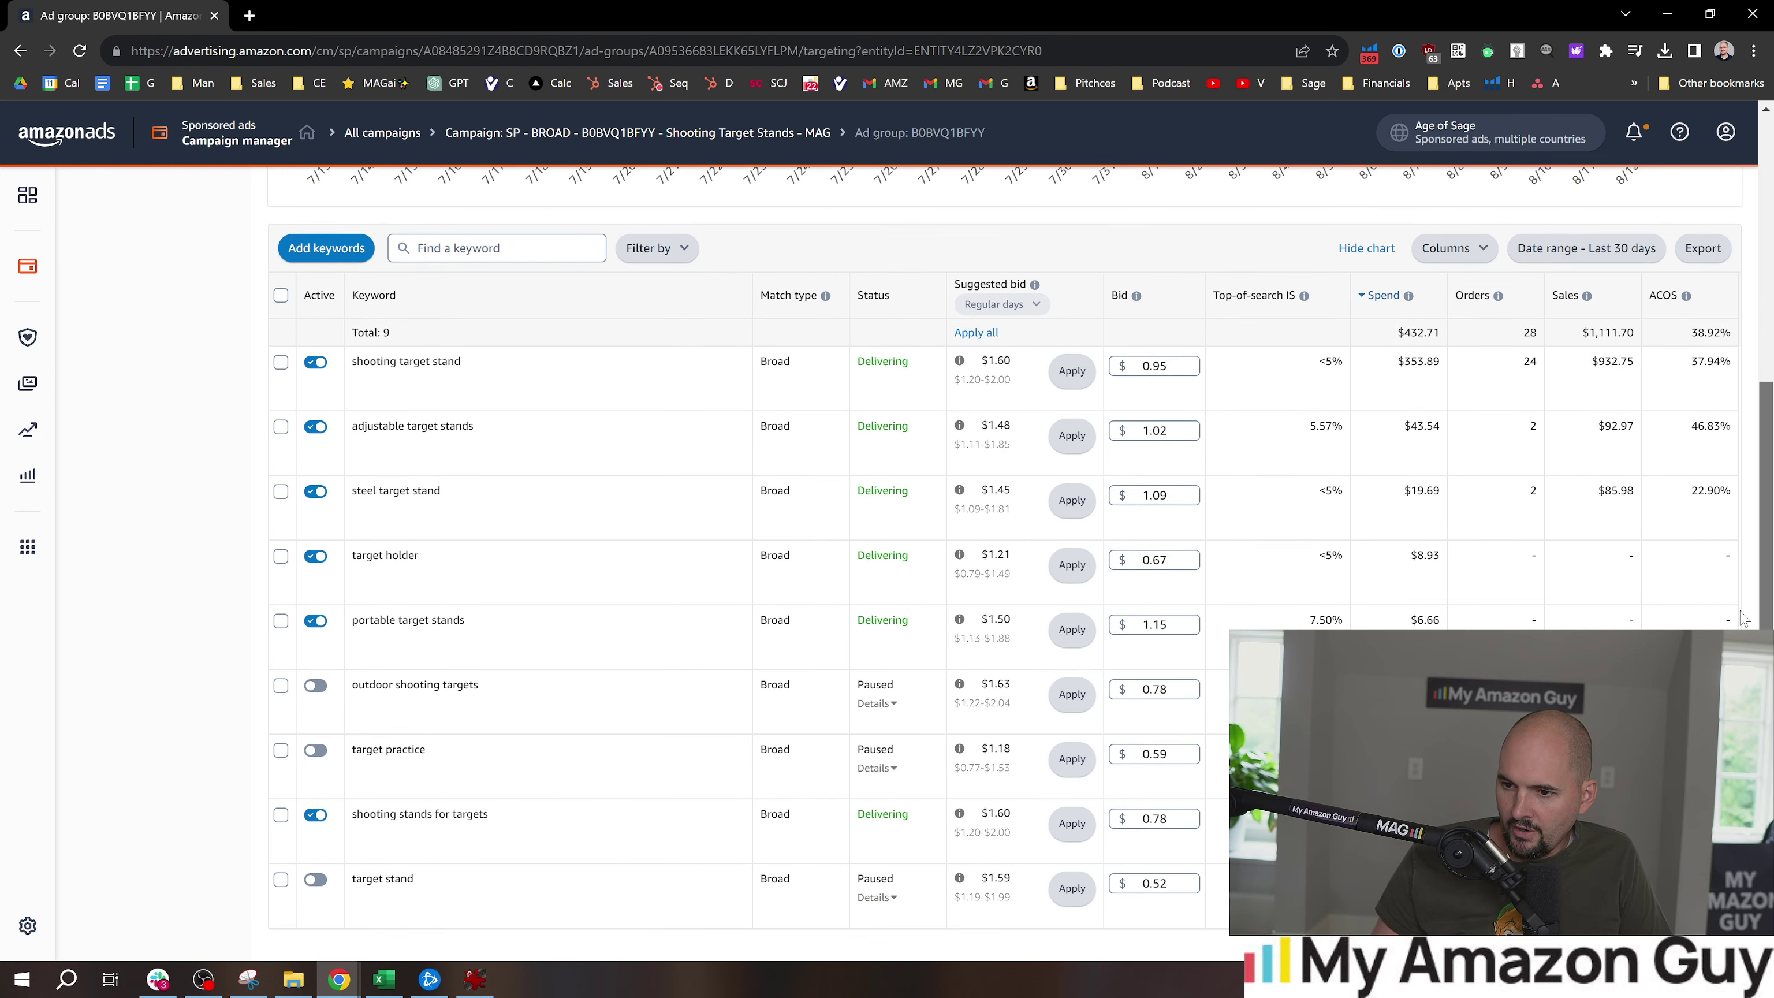
scroll(56, 359, "up", 5)
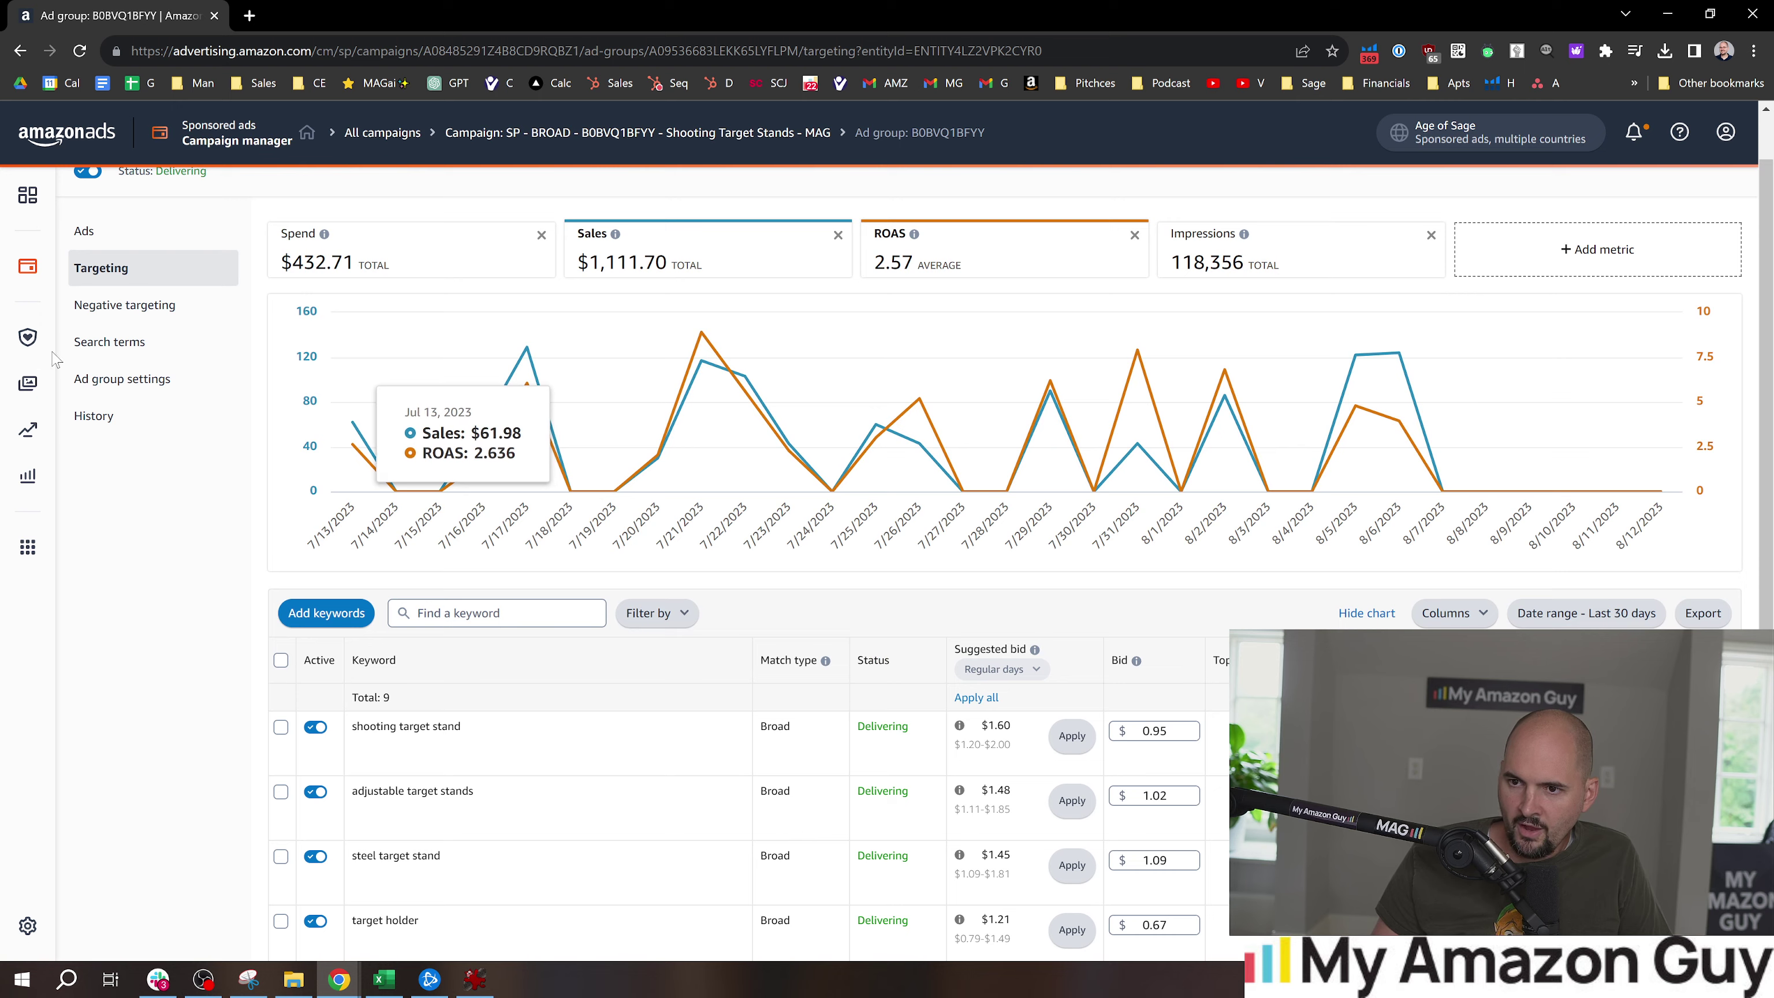
left_click(94, 344)
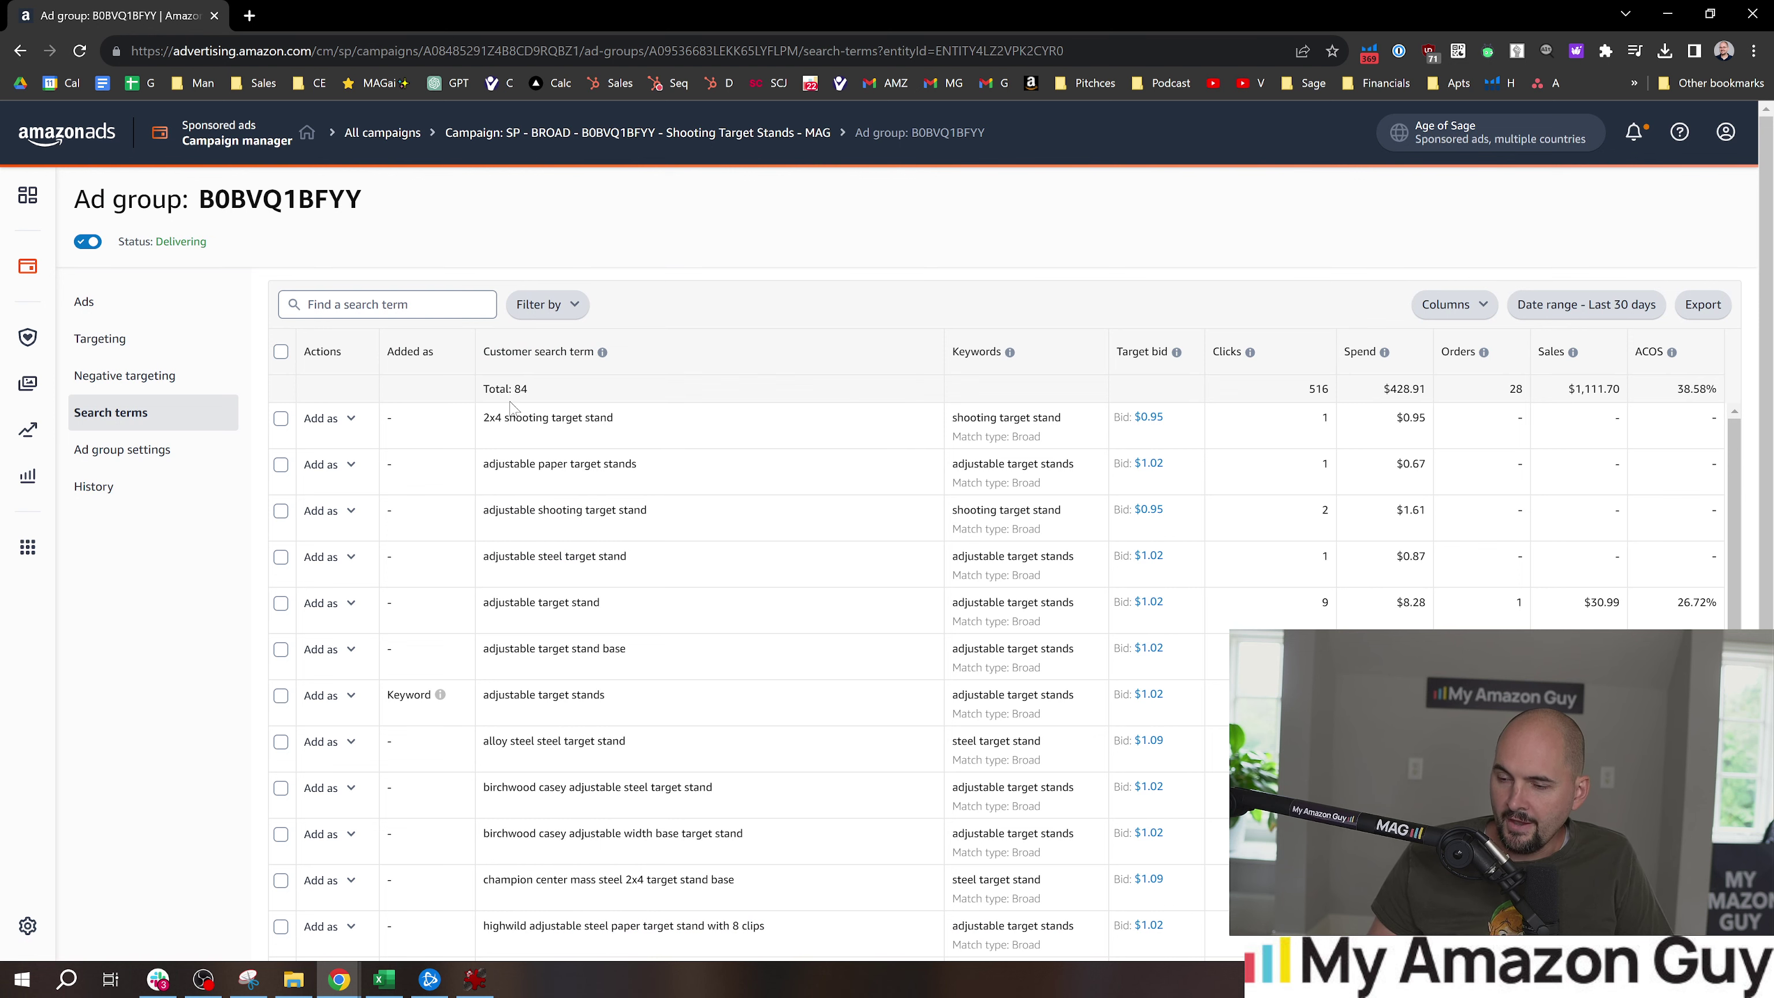
left_click(1361, 356)
left_click(1586, 304)
left_click(1131, 500)
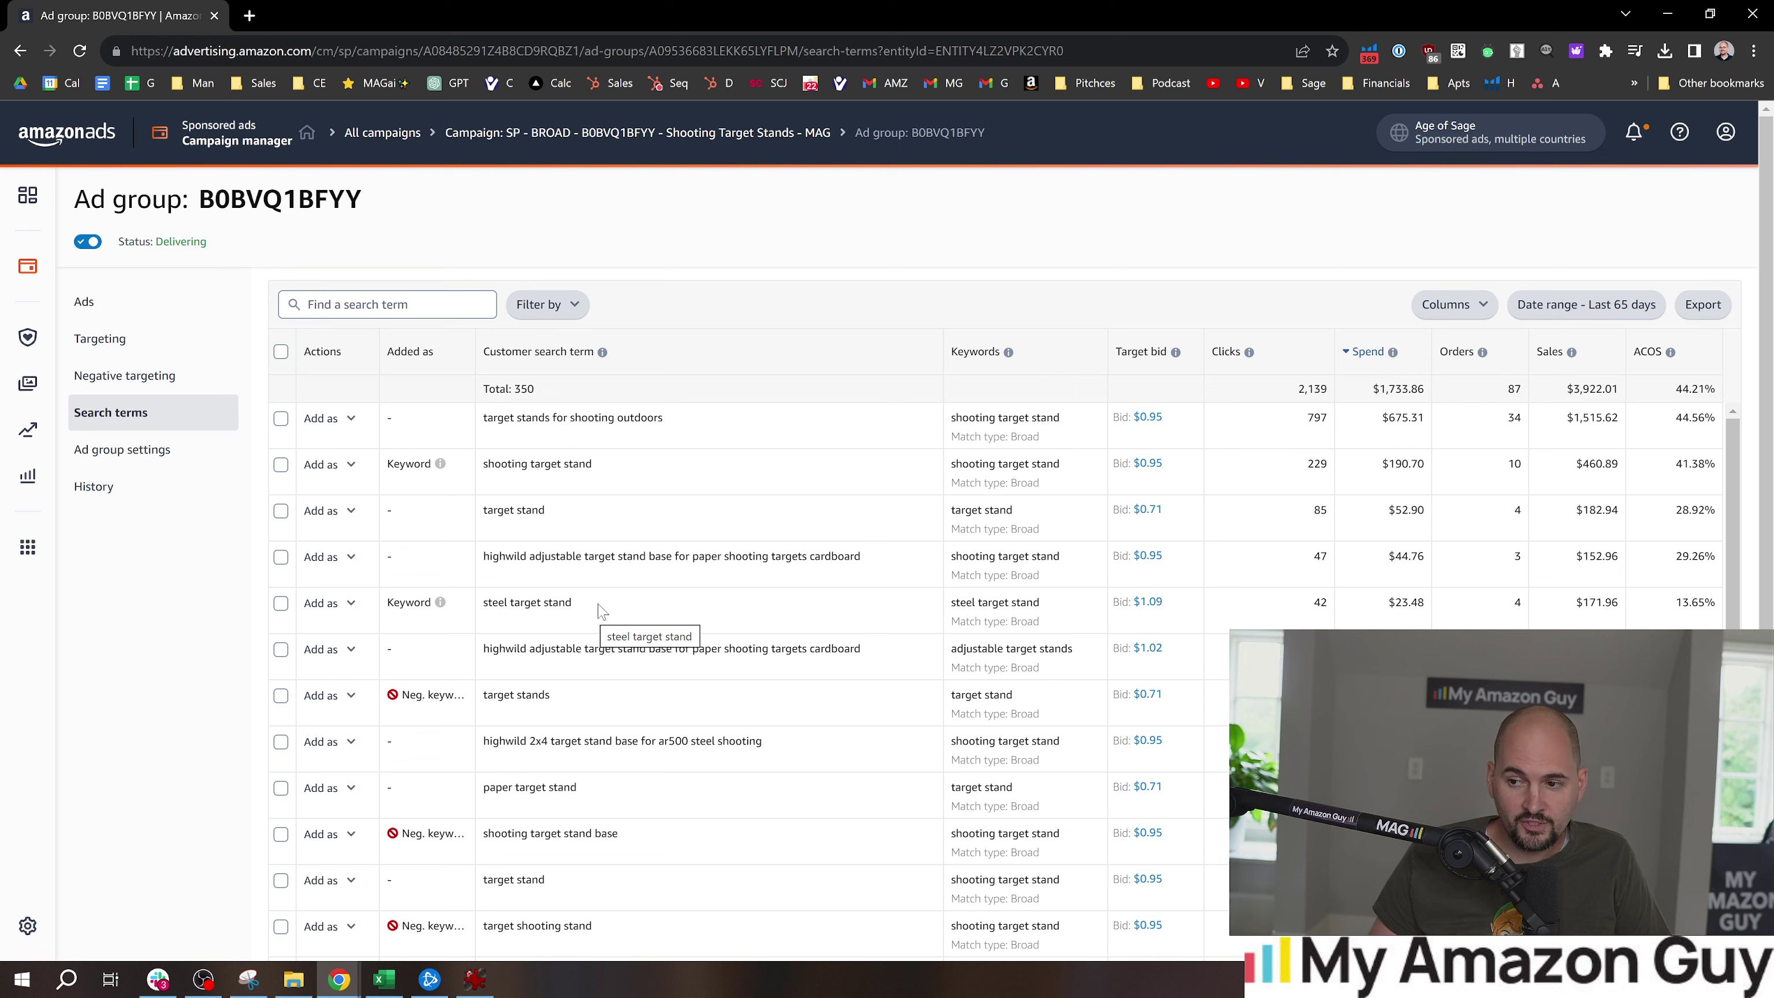
Examine the "steel target stand" search term and the non-converting "highwild" search term matched to adjustable target stands
left_click_drag(598, 609, 482, 612)
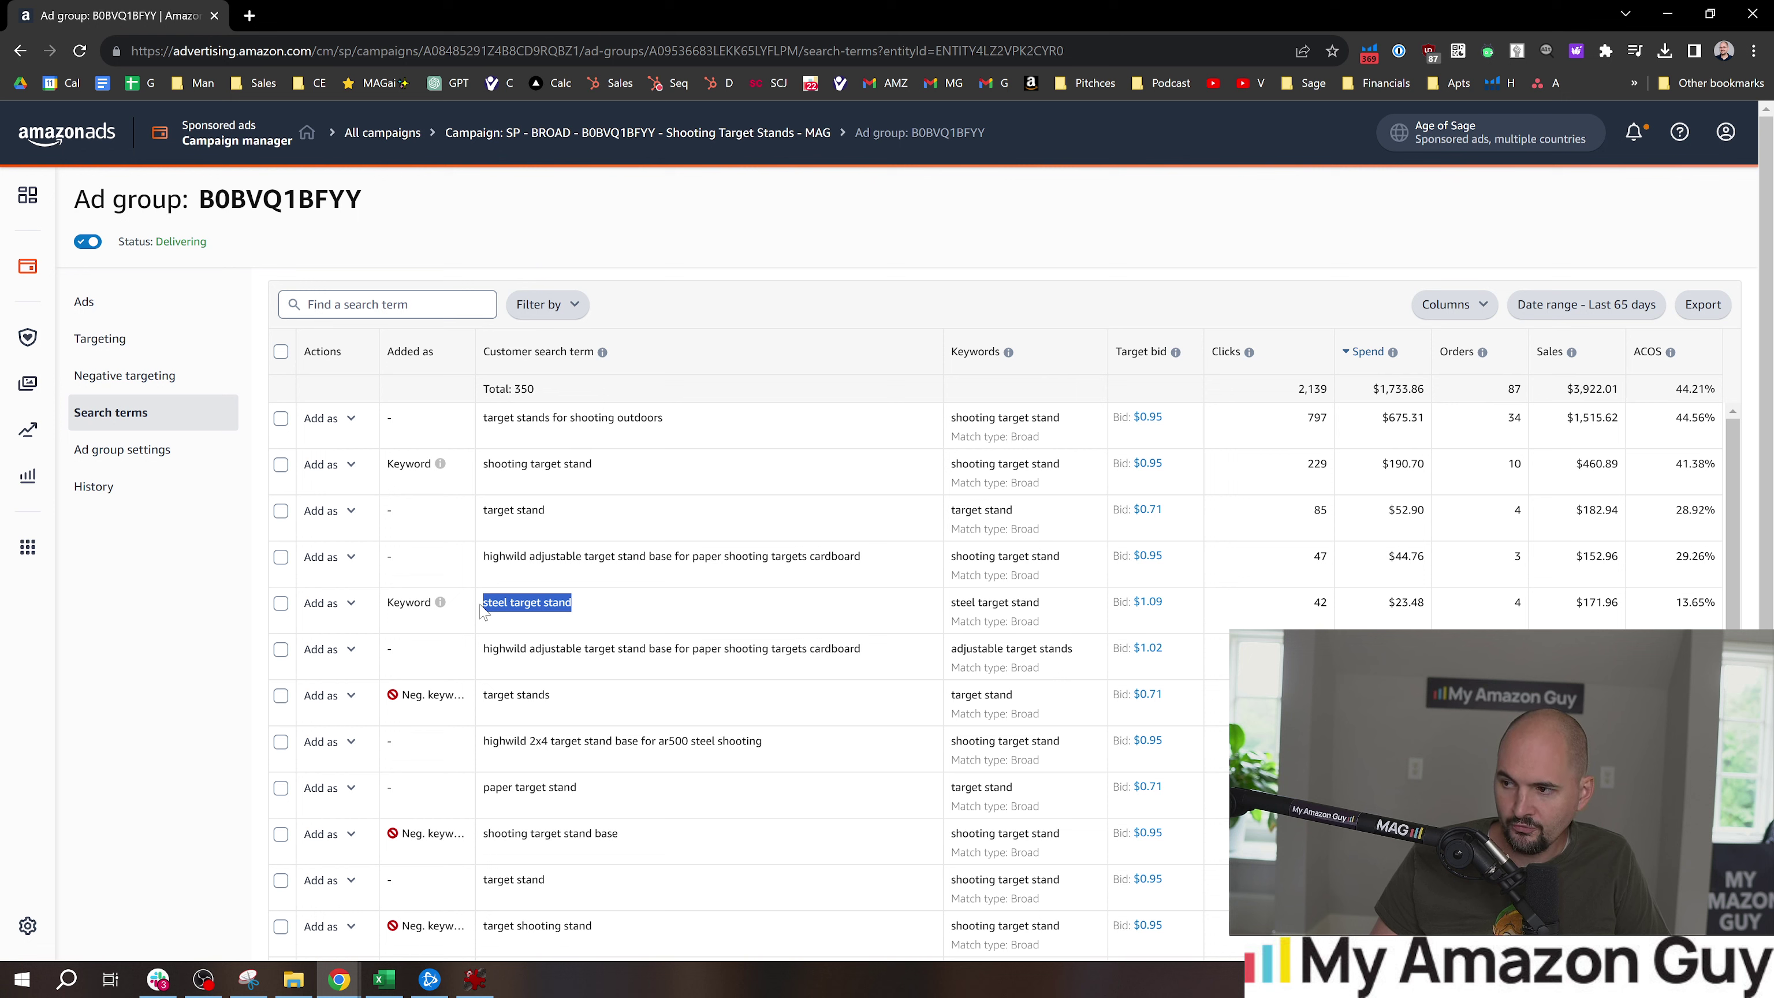
left_click_drag(433, 602, 353, 609)
left_click(351, 605)
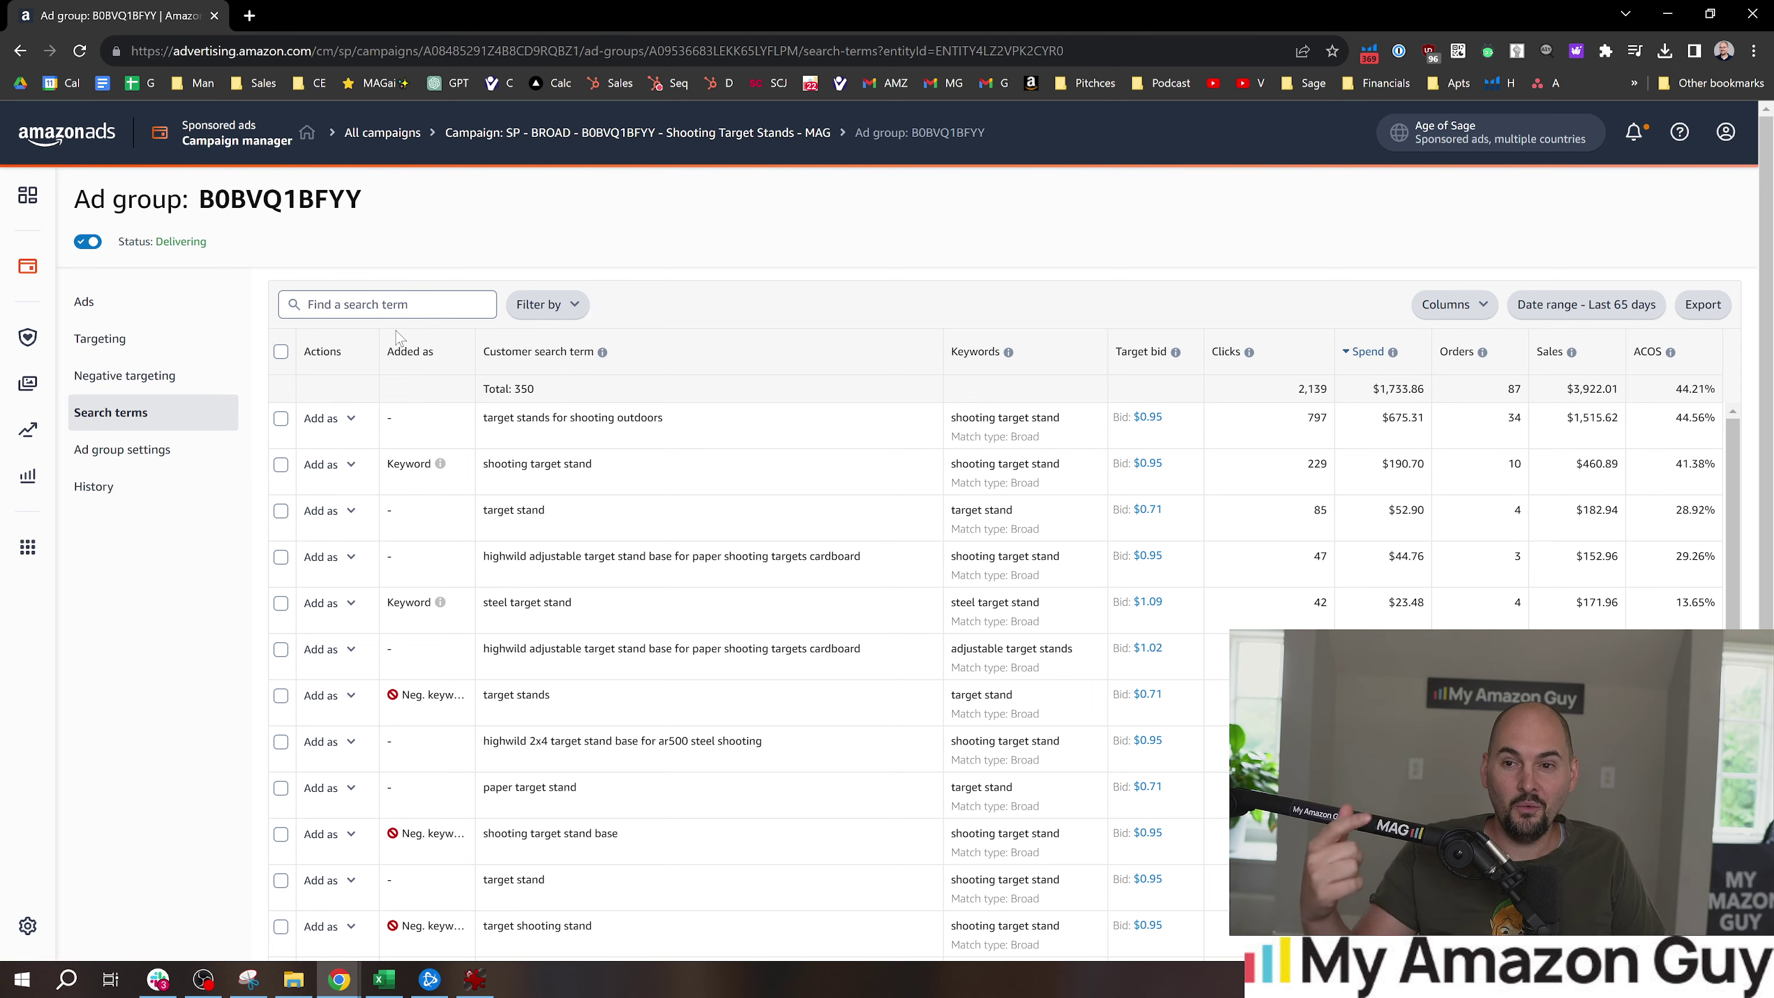
scroll(1771, 377, "down", 1)
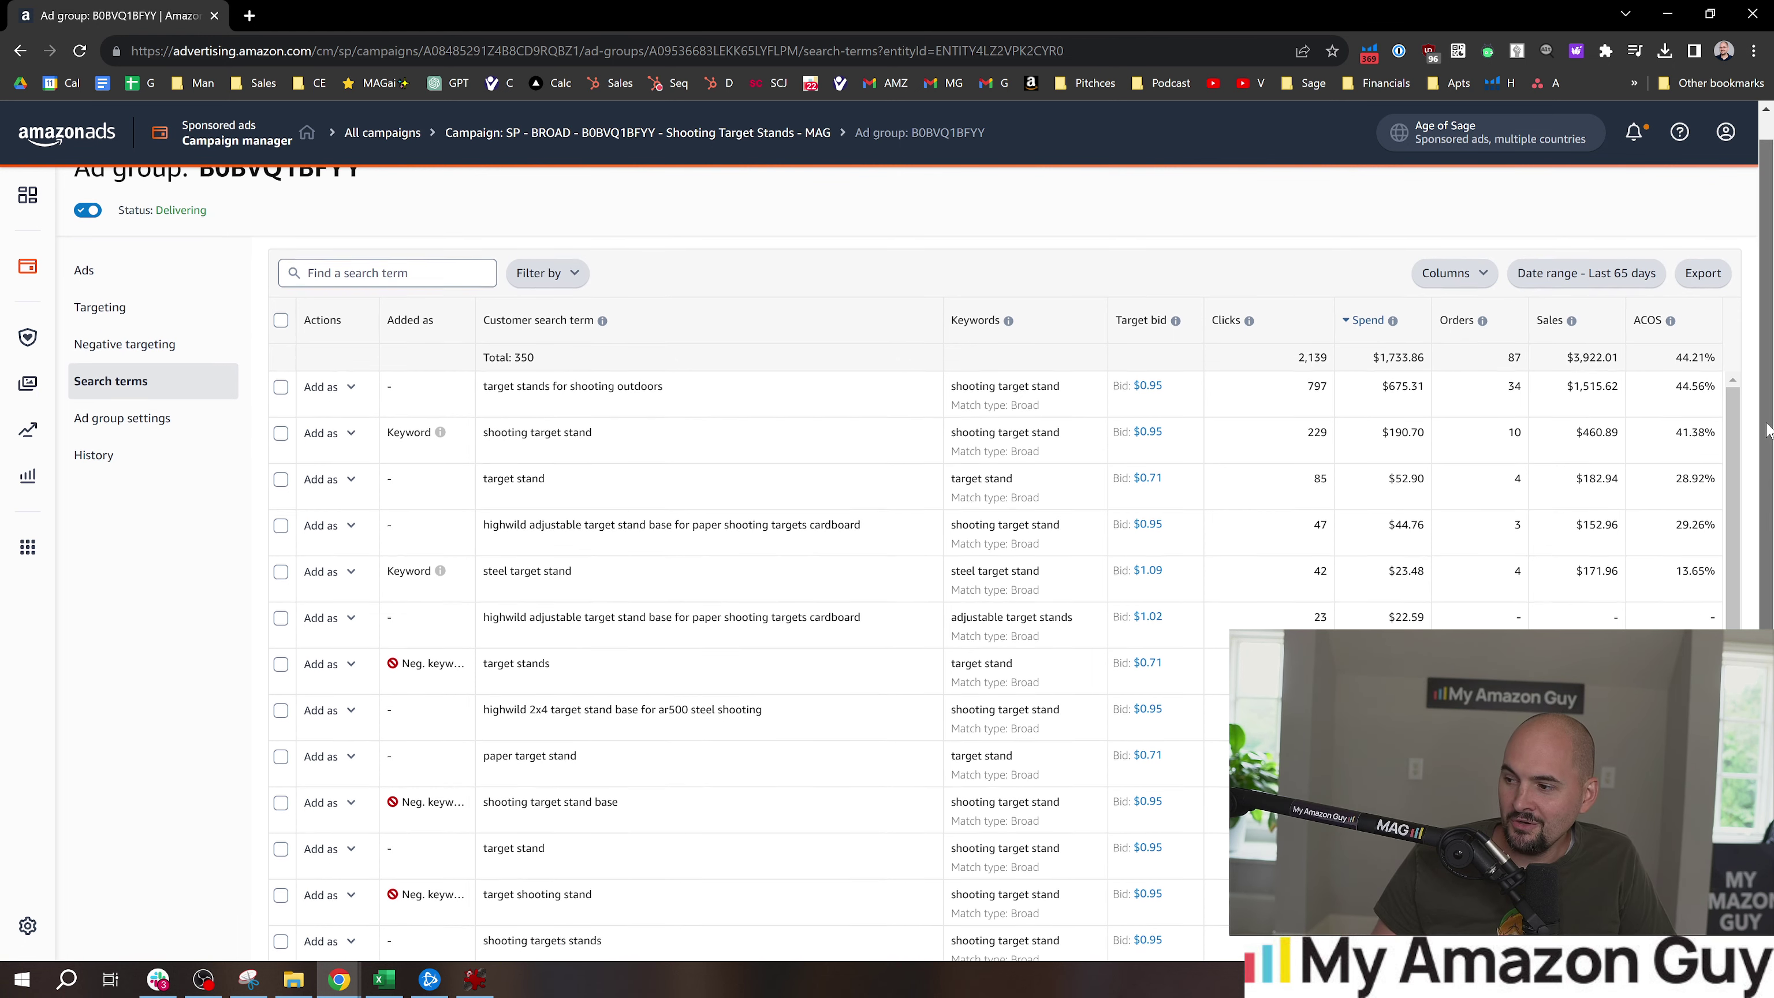
double_click(1321, 612)
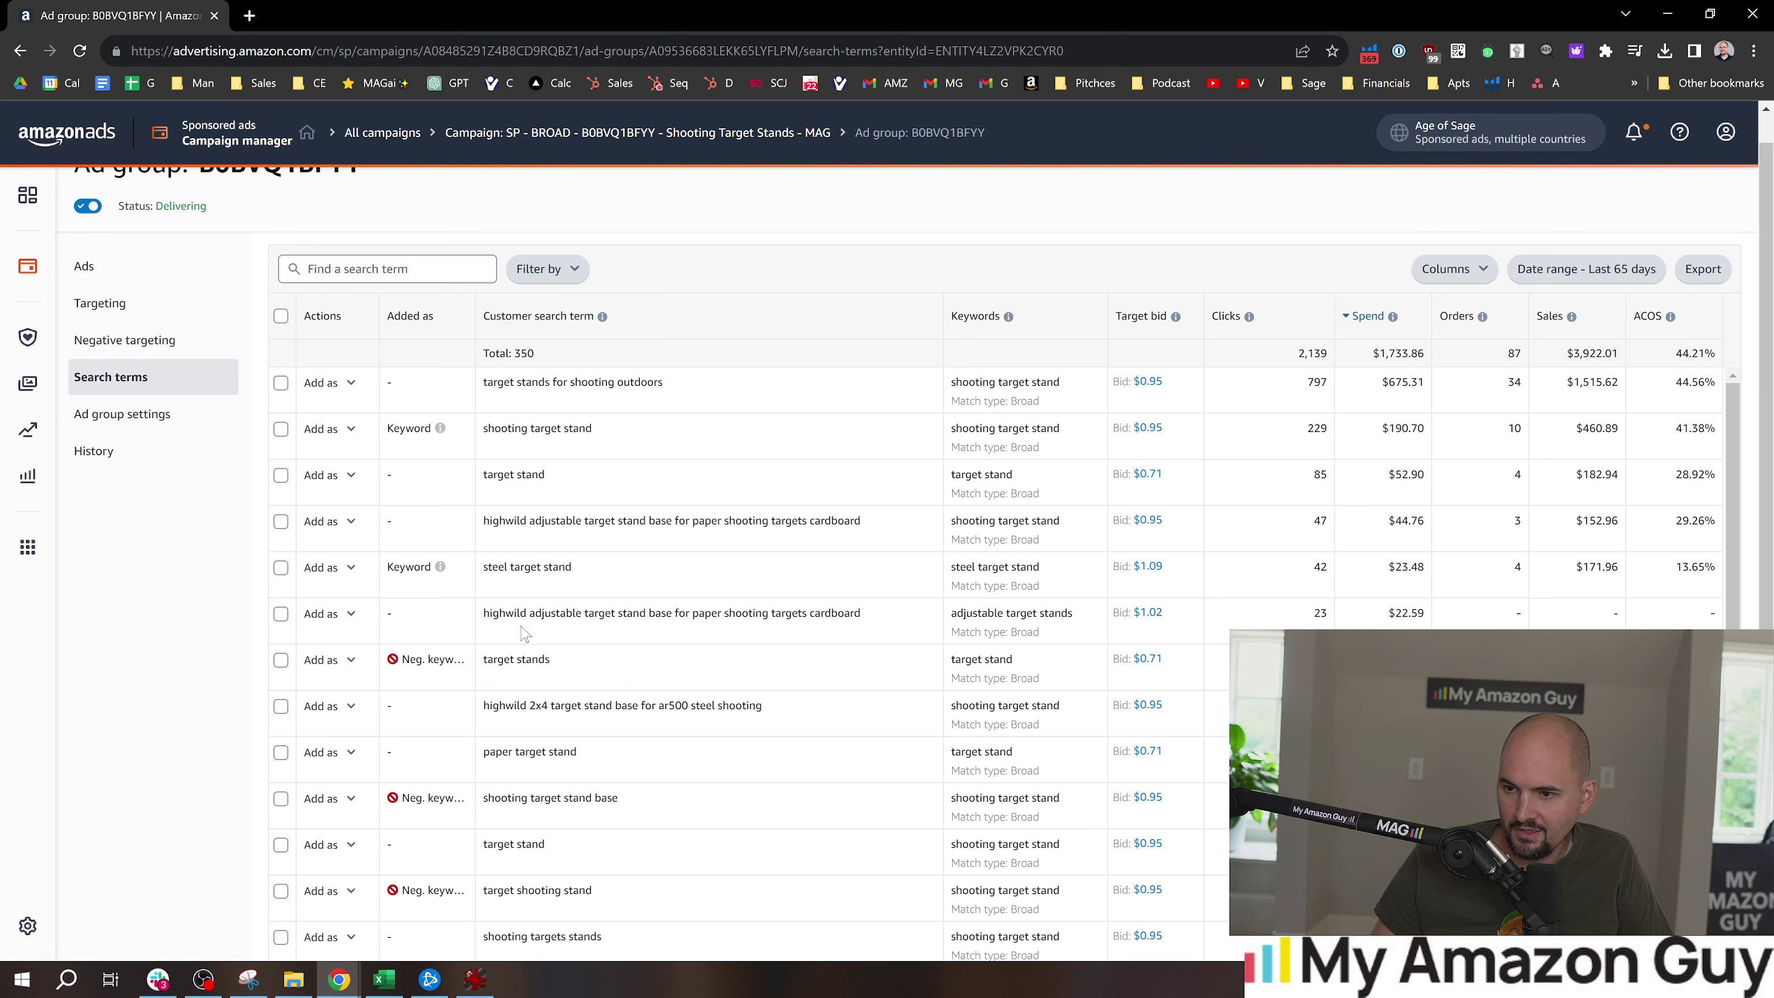
double_click(504, 613)
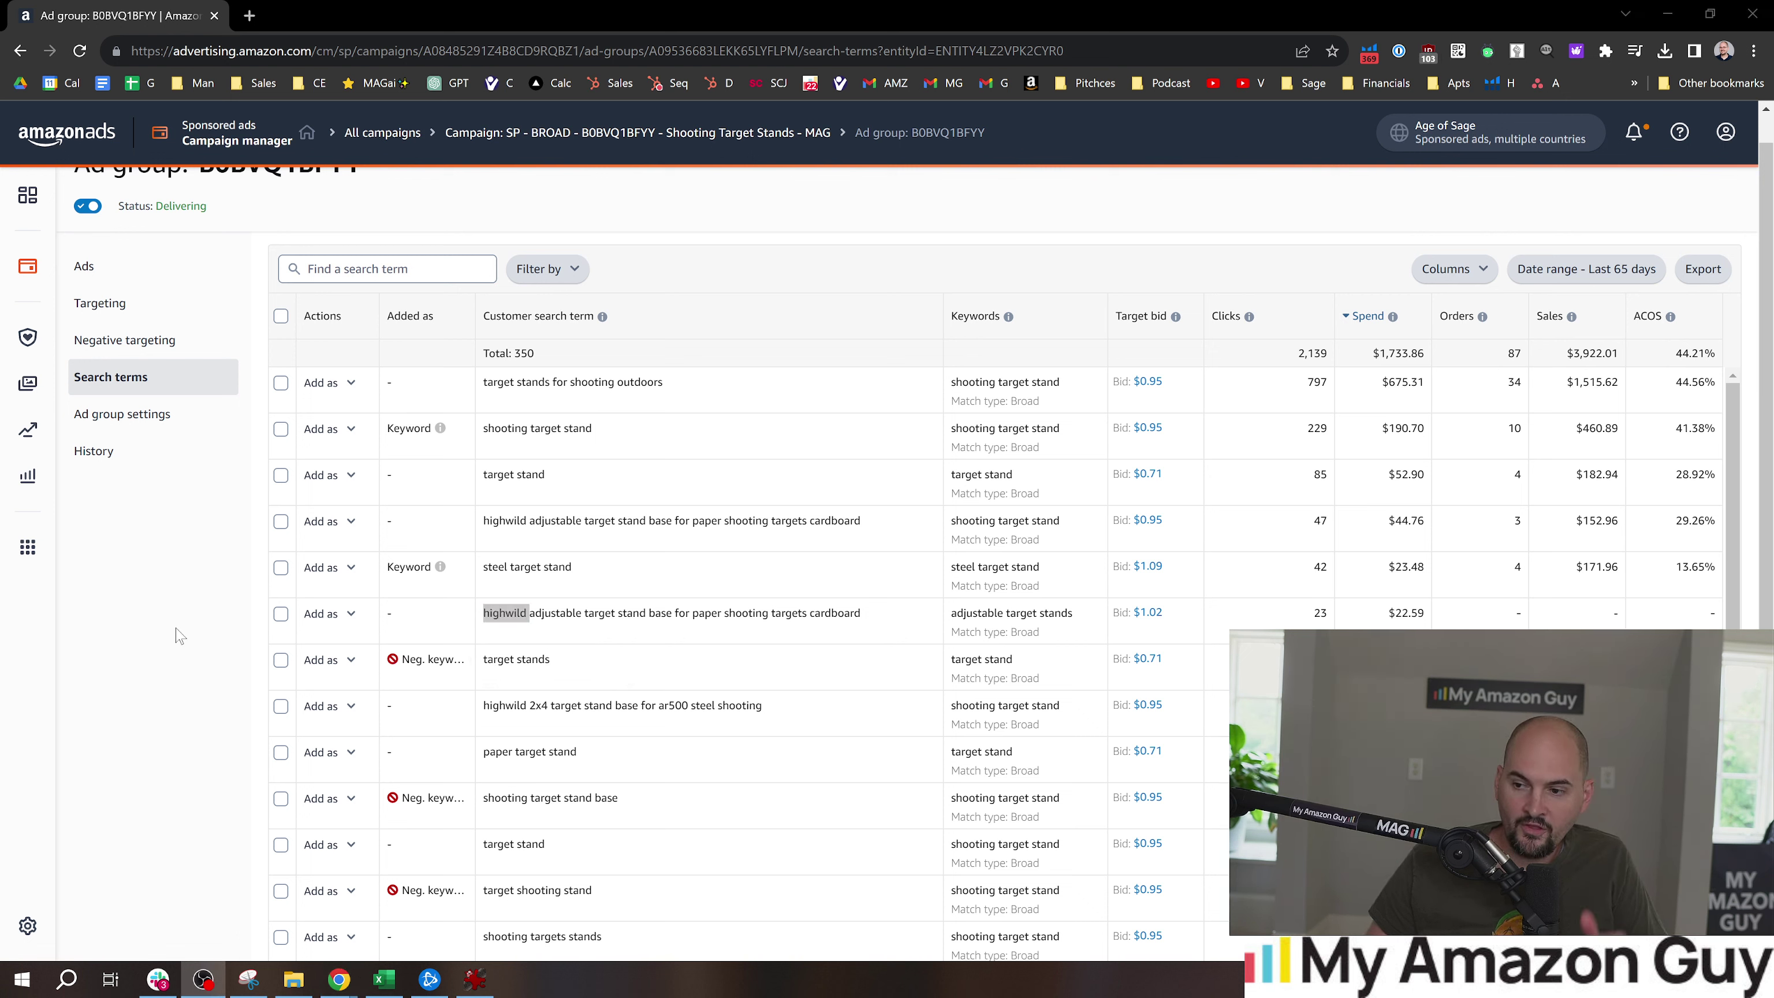
Search Amazon.com in a new browser tab for "highwild adjustable target stand base for paper shooting targets cardboard", copied from the search terms list
left_click(474, 620)
left_click_drag(479, 615, 919, 624)
key("ctrl+c")
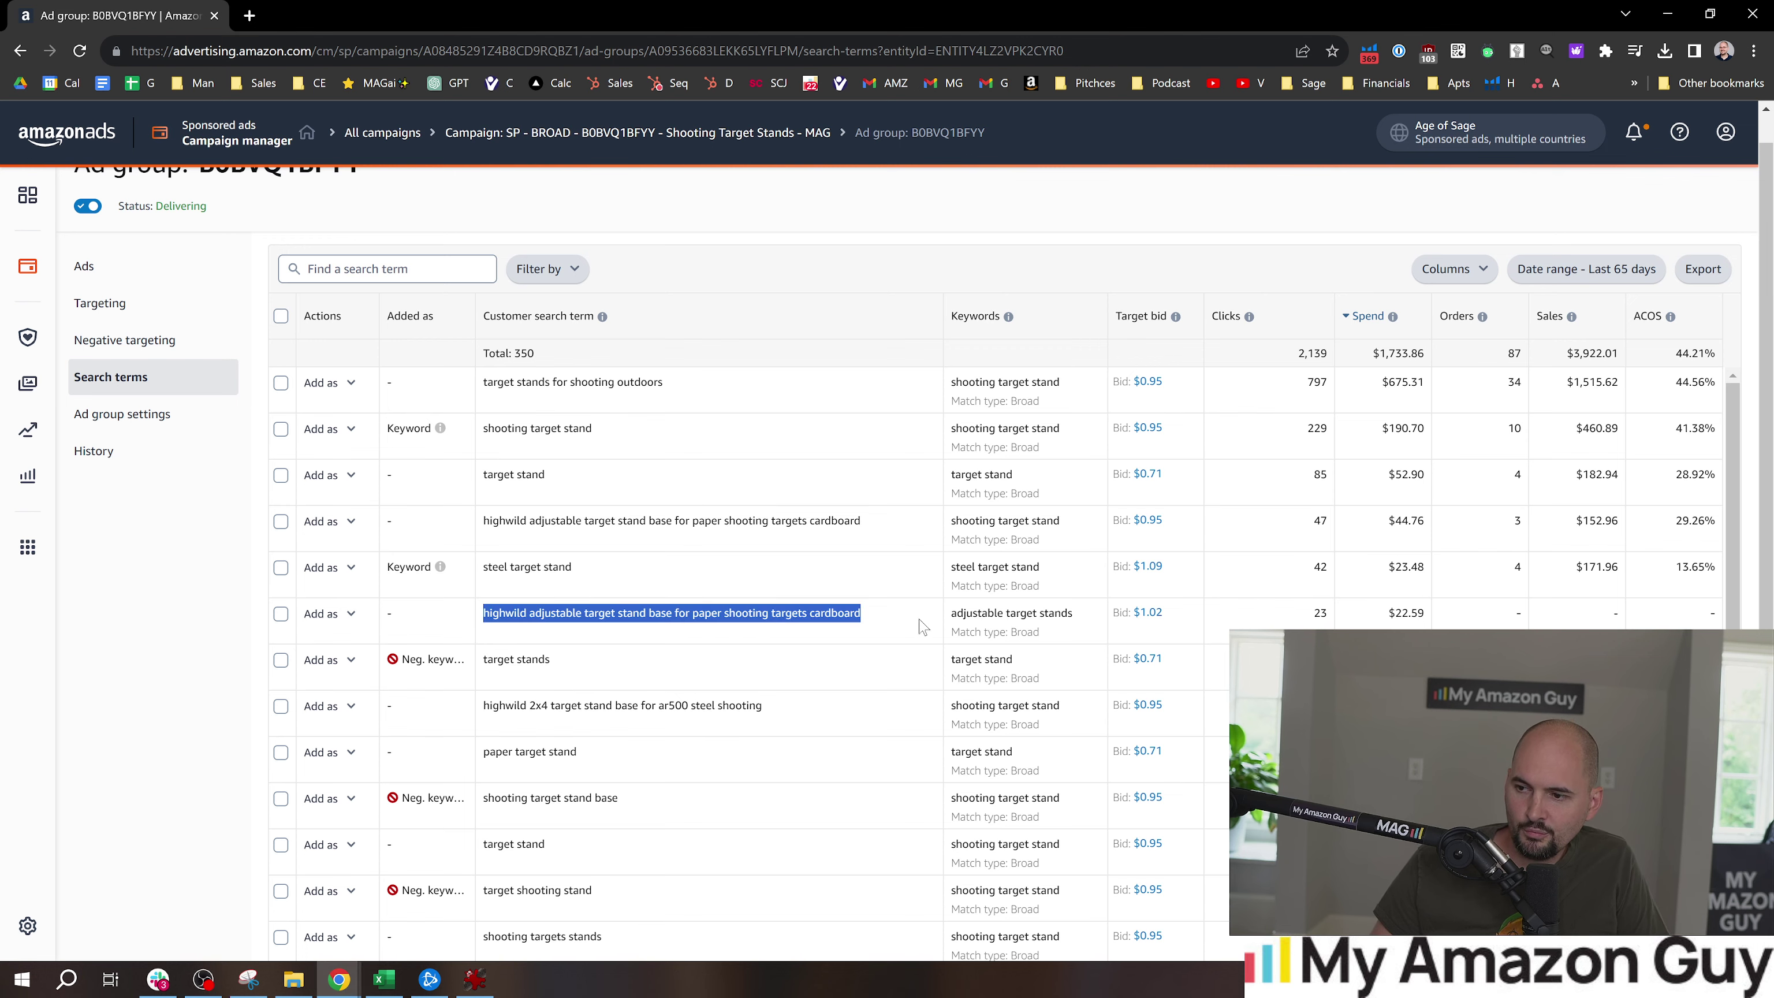
key("ctrl+t")
type("amazon.com")
key("Return")
key("ctrl+v")
key("Return")
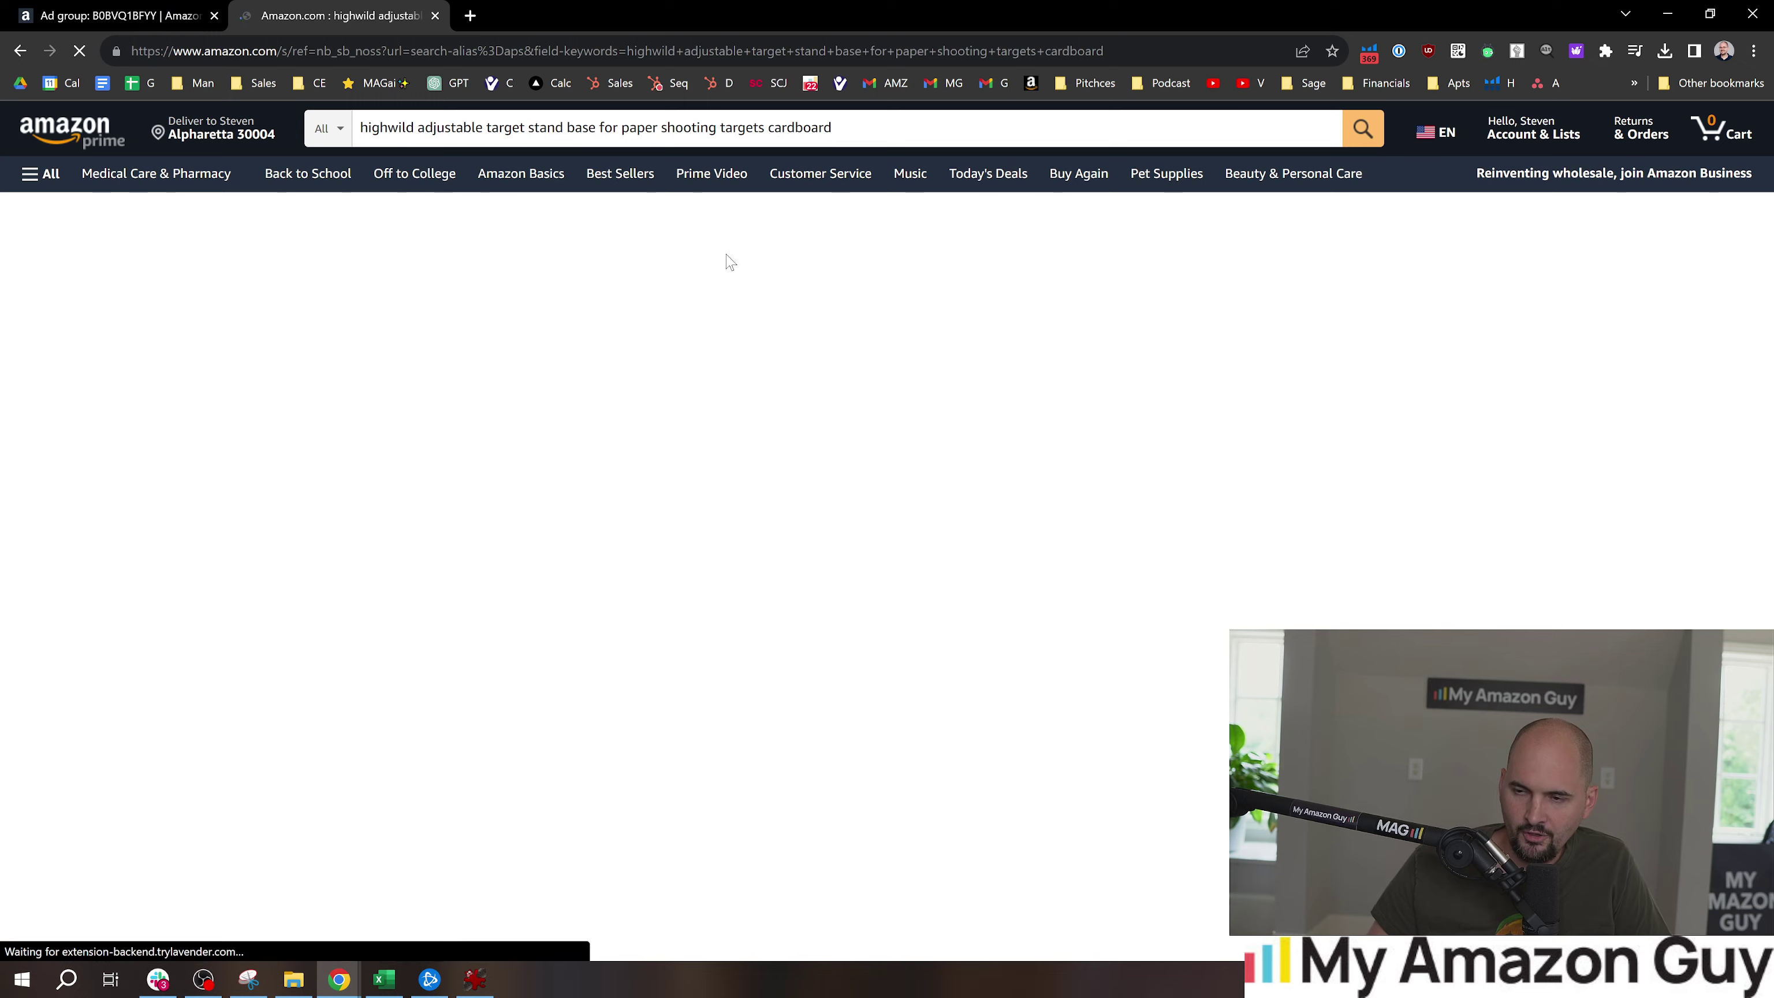
scroll(391, 838, "down", 2)
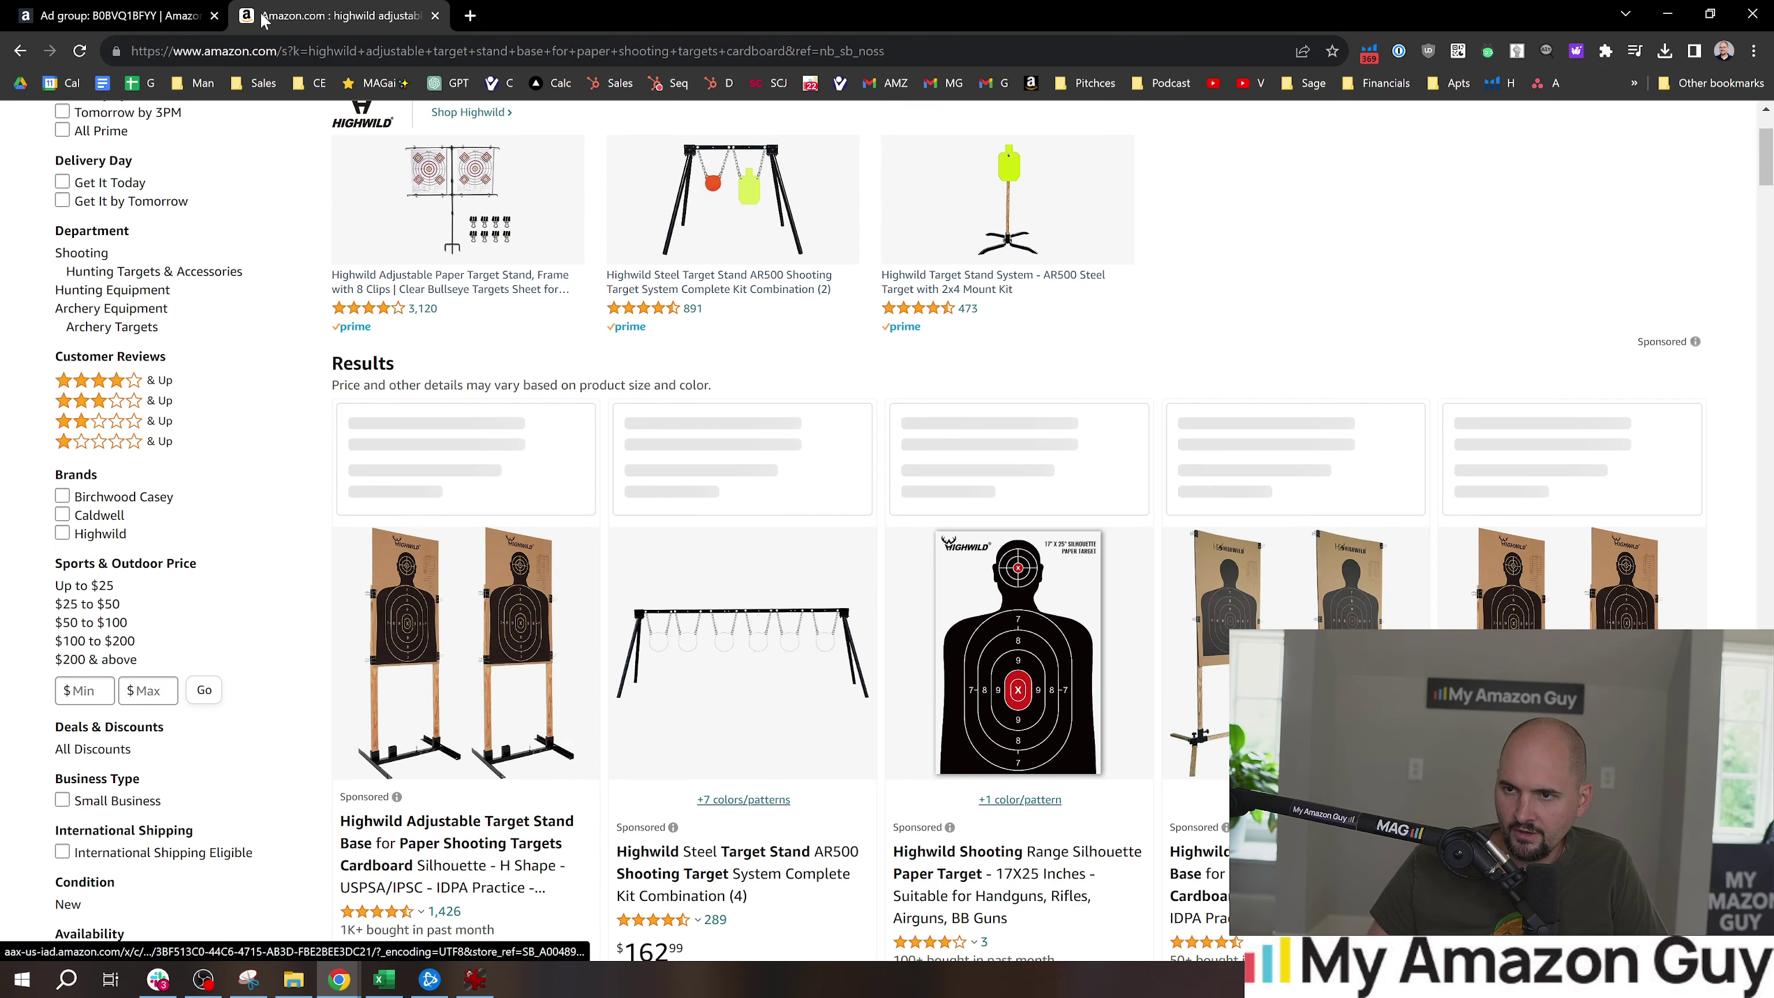
Return to the ad group's search terms and filter them by "highwild"
left_click(155, 11)
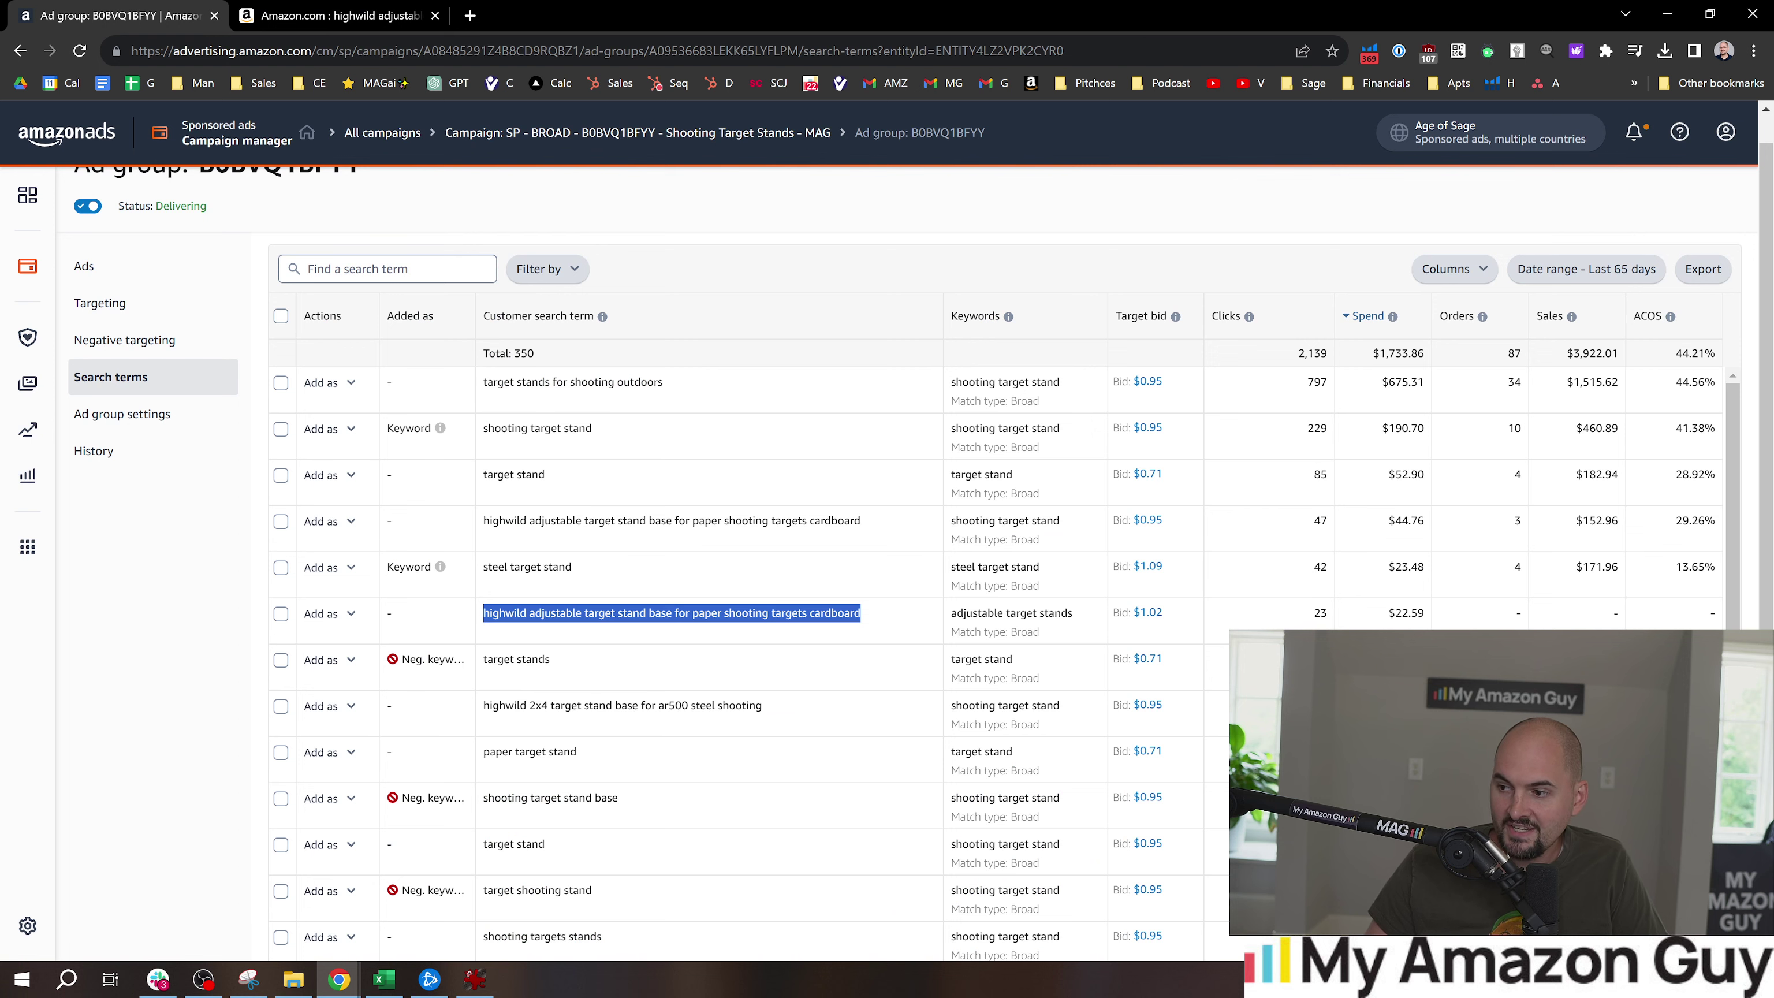
left_click(391, 270)
type("highwild")
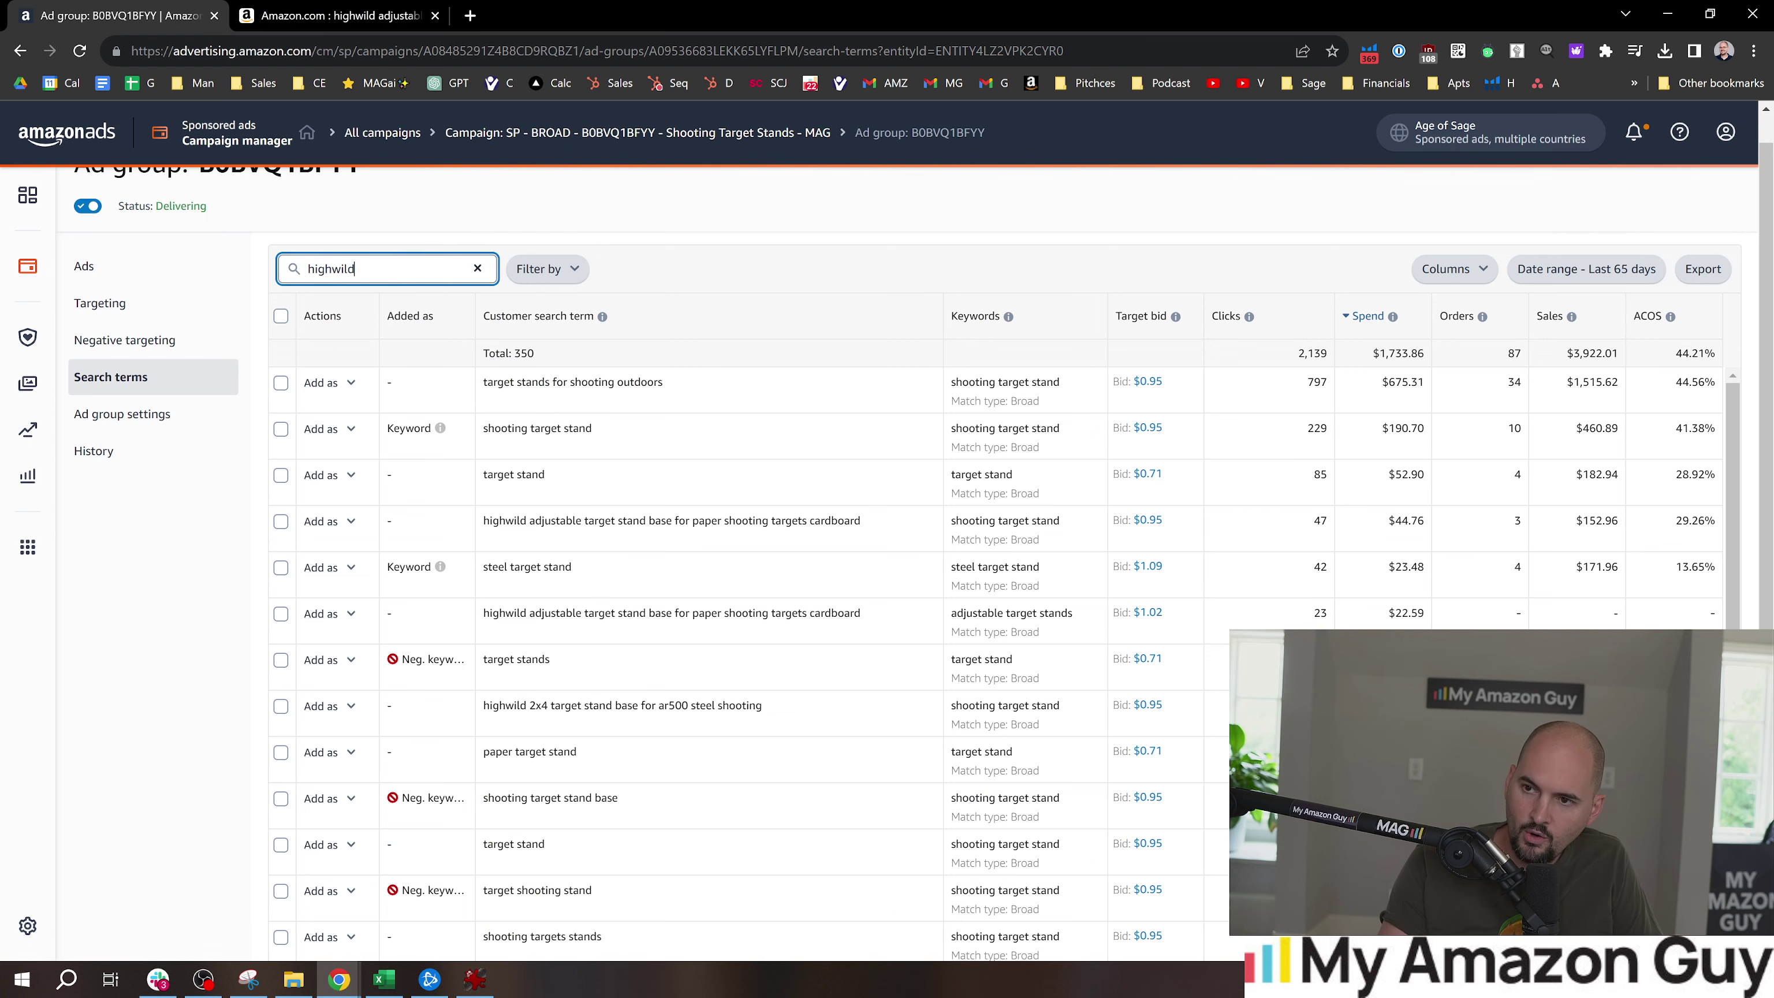
key("Return")
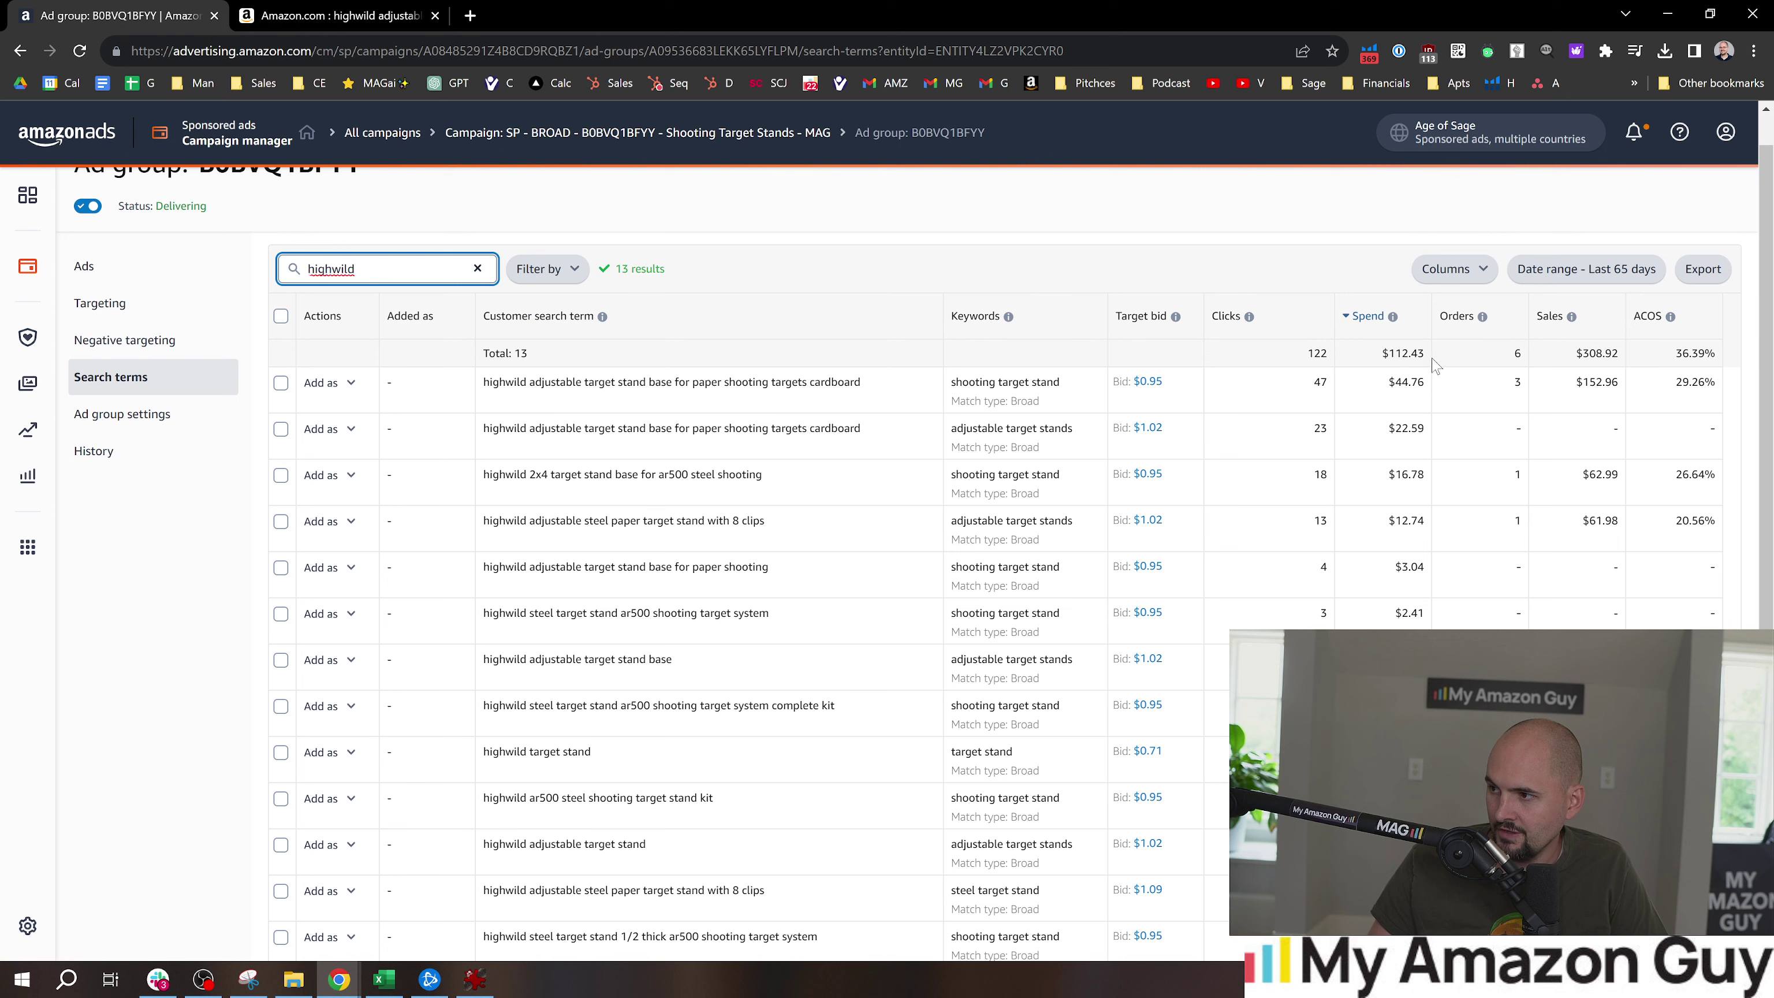
Check the total ACOS of the "highwild" search terms, and compare the Holstit target stand listing with the Highwild search results on Amazon.com
left_click_drag(1675, 359, 1726, 364)
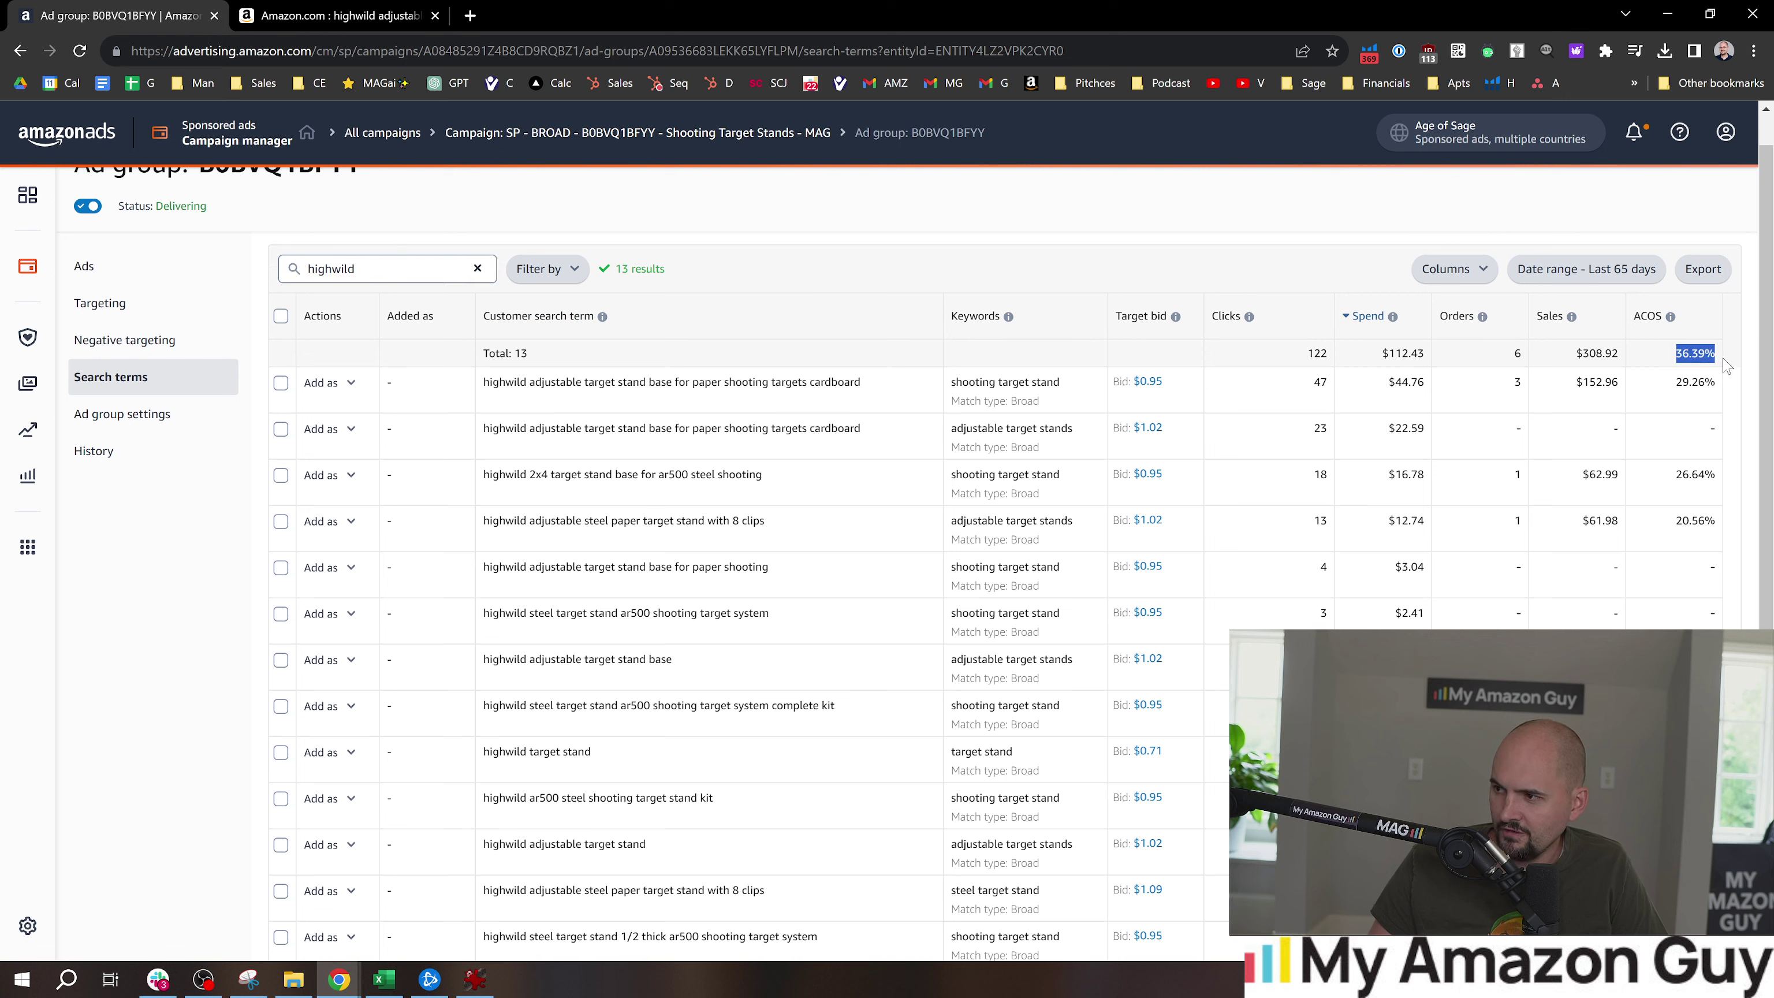
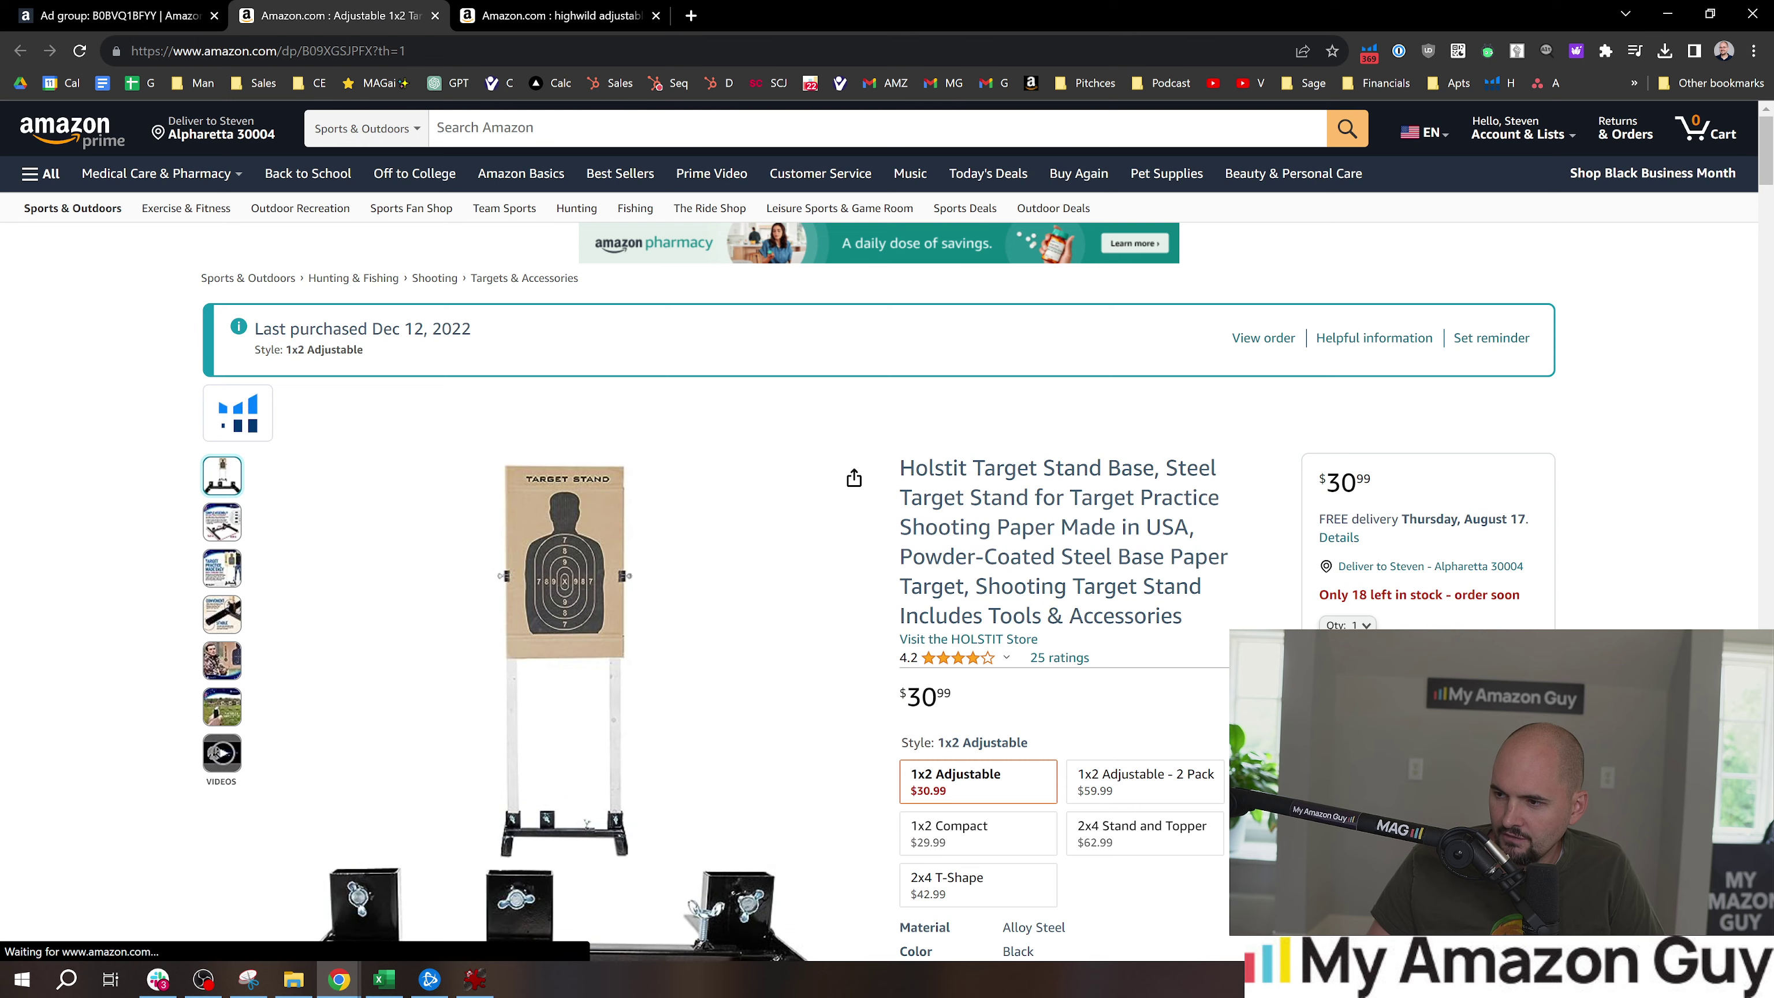
mouse_move(535, 580)
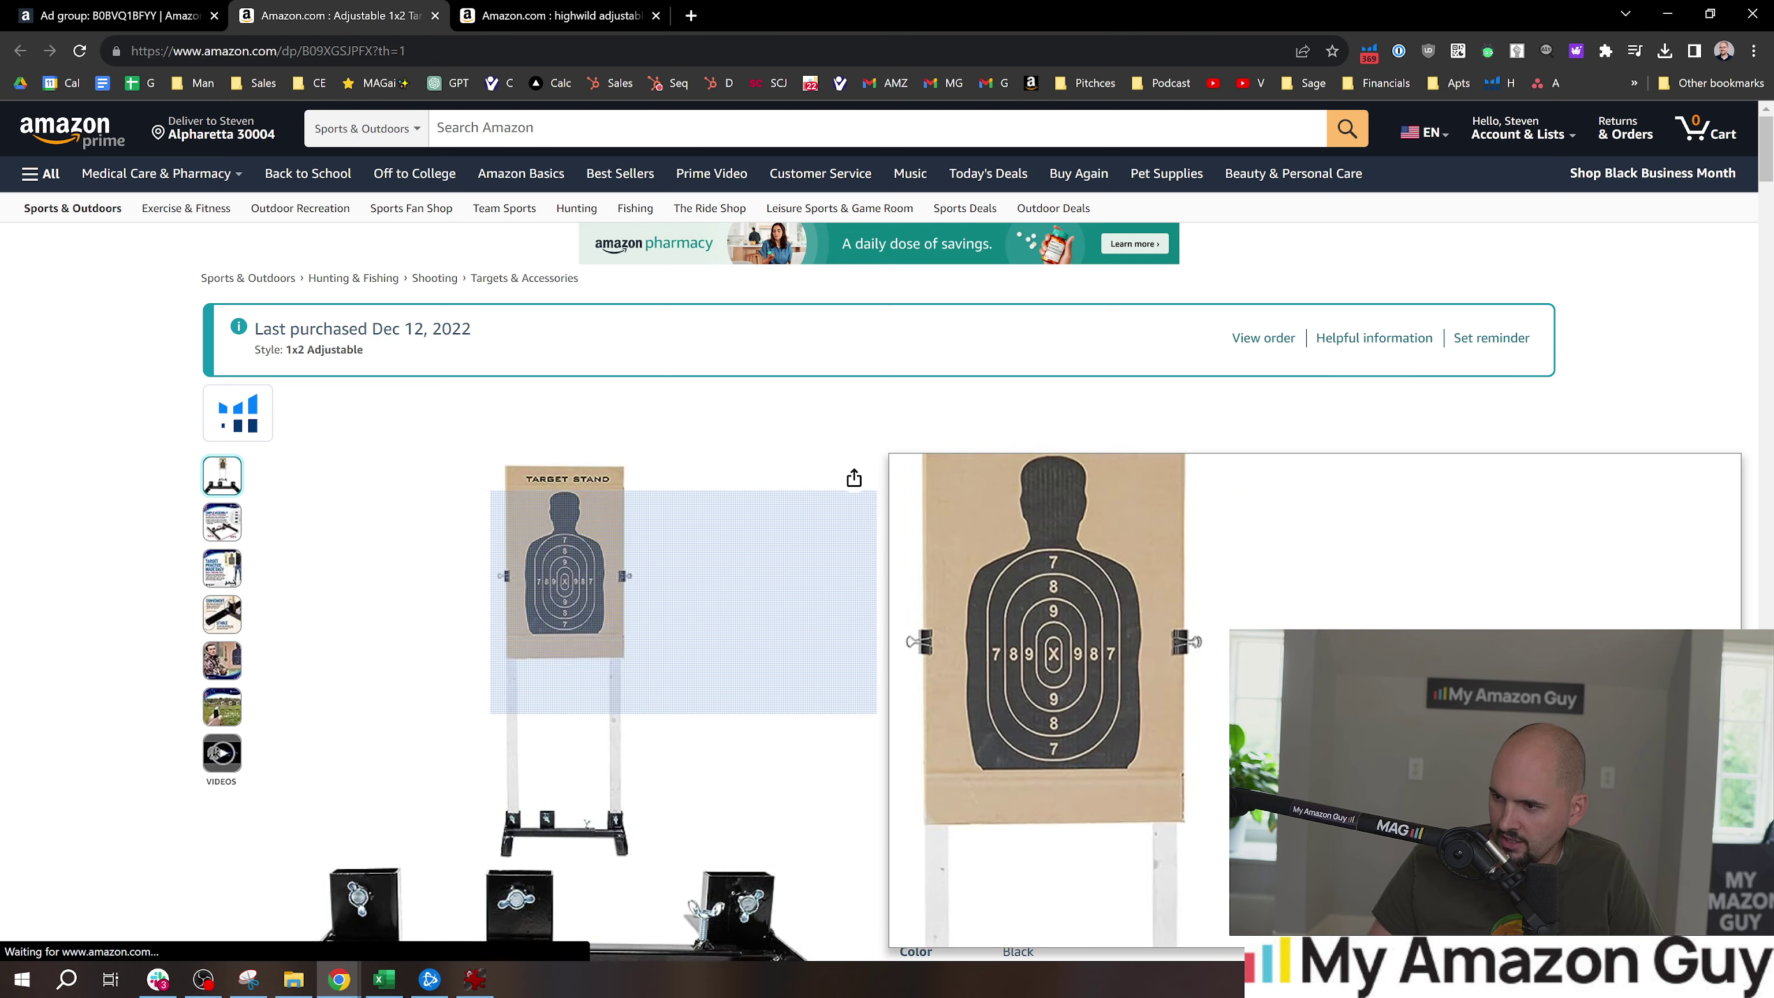
left_click(462, 16)
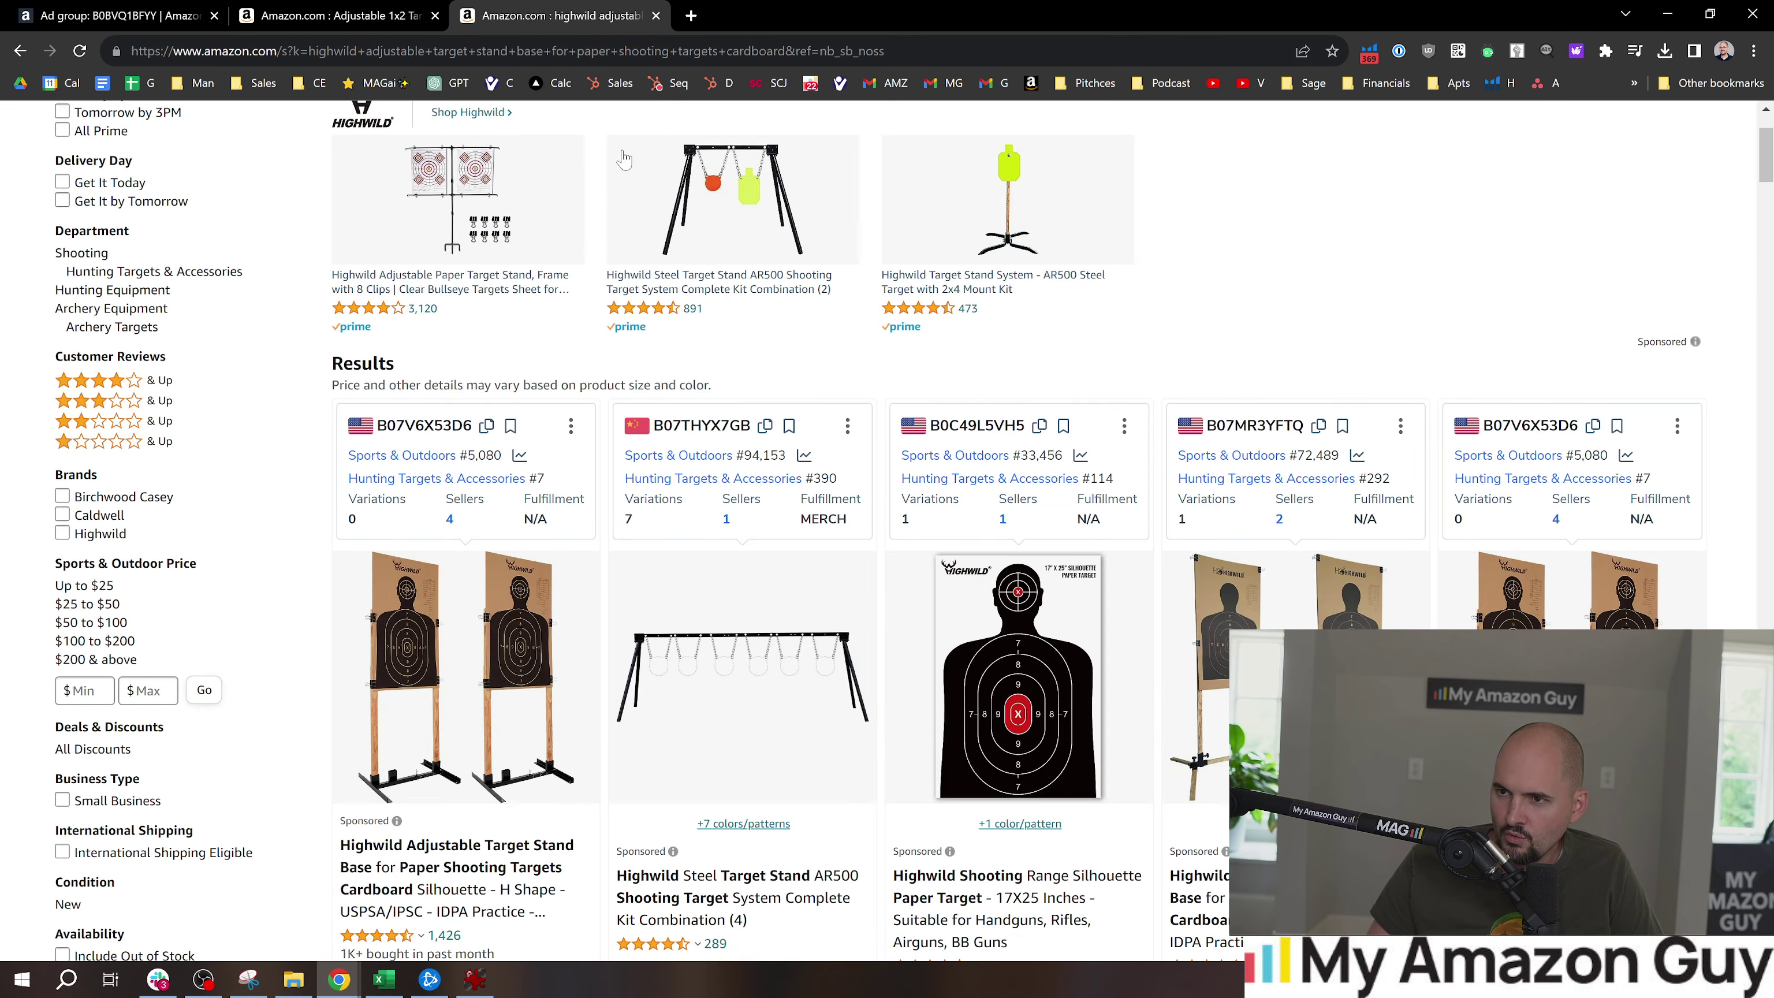
scroll(1020, 279, "up", 4)
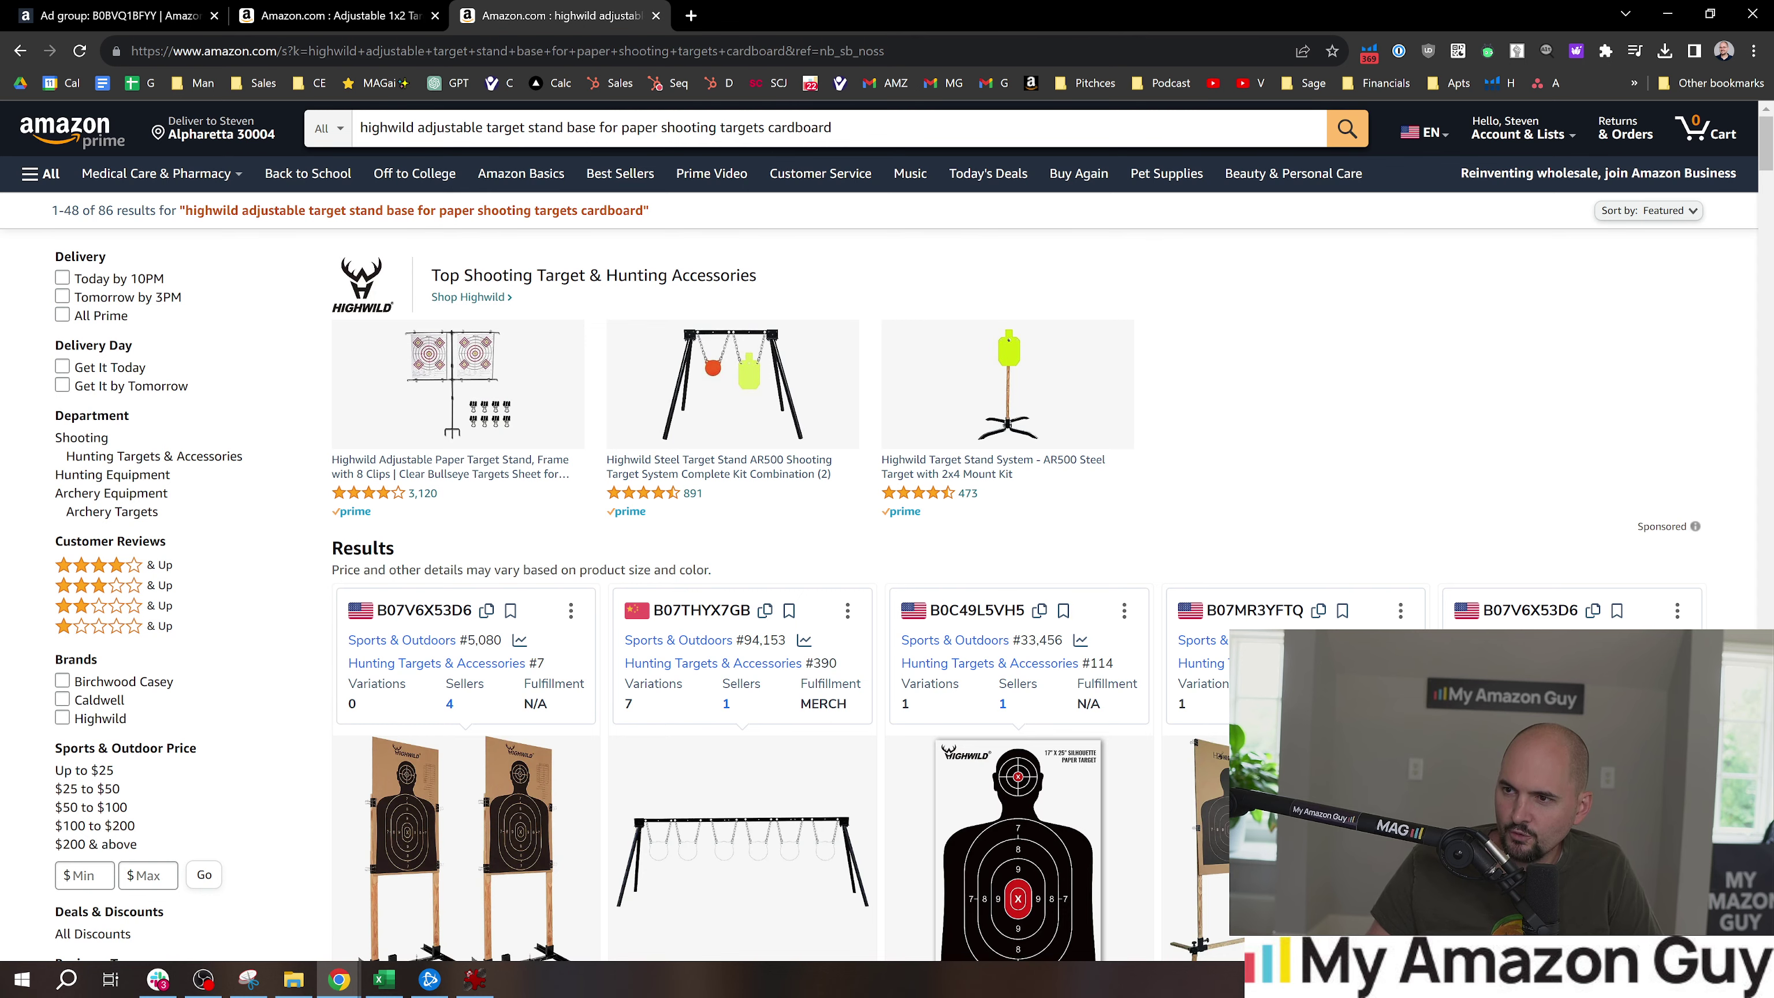
scroll(965, 761, "down", 4)
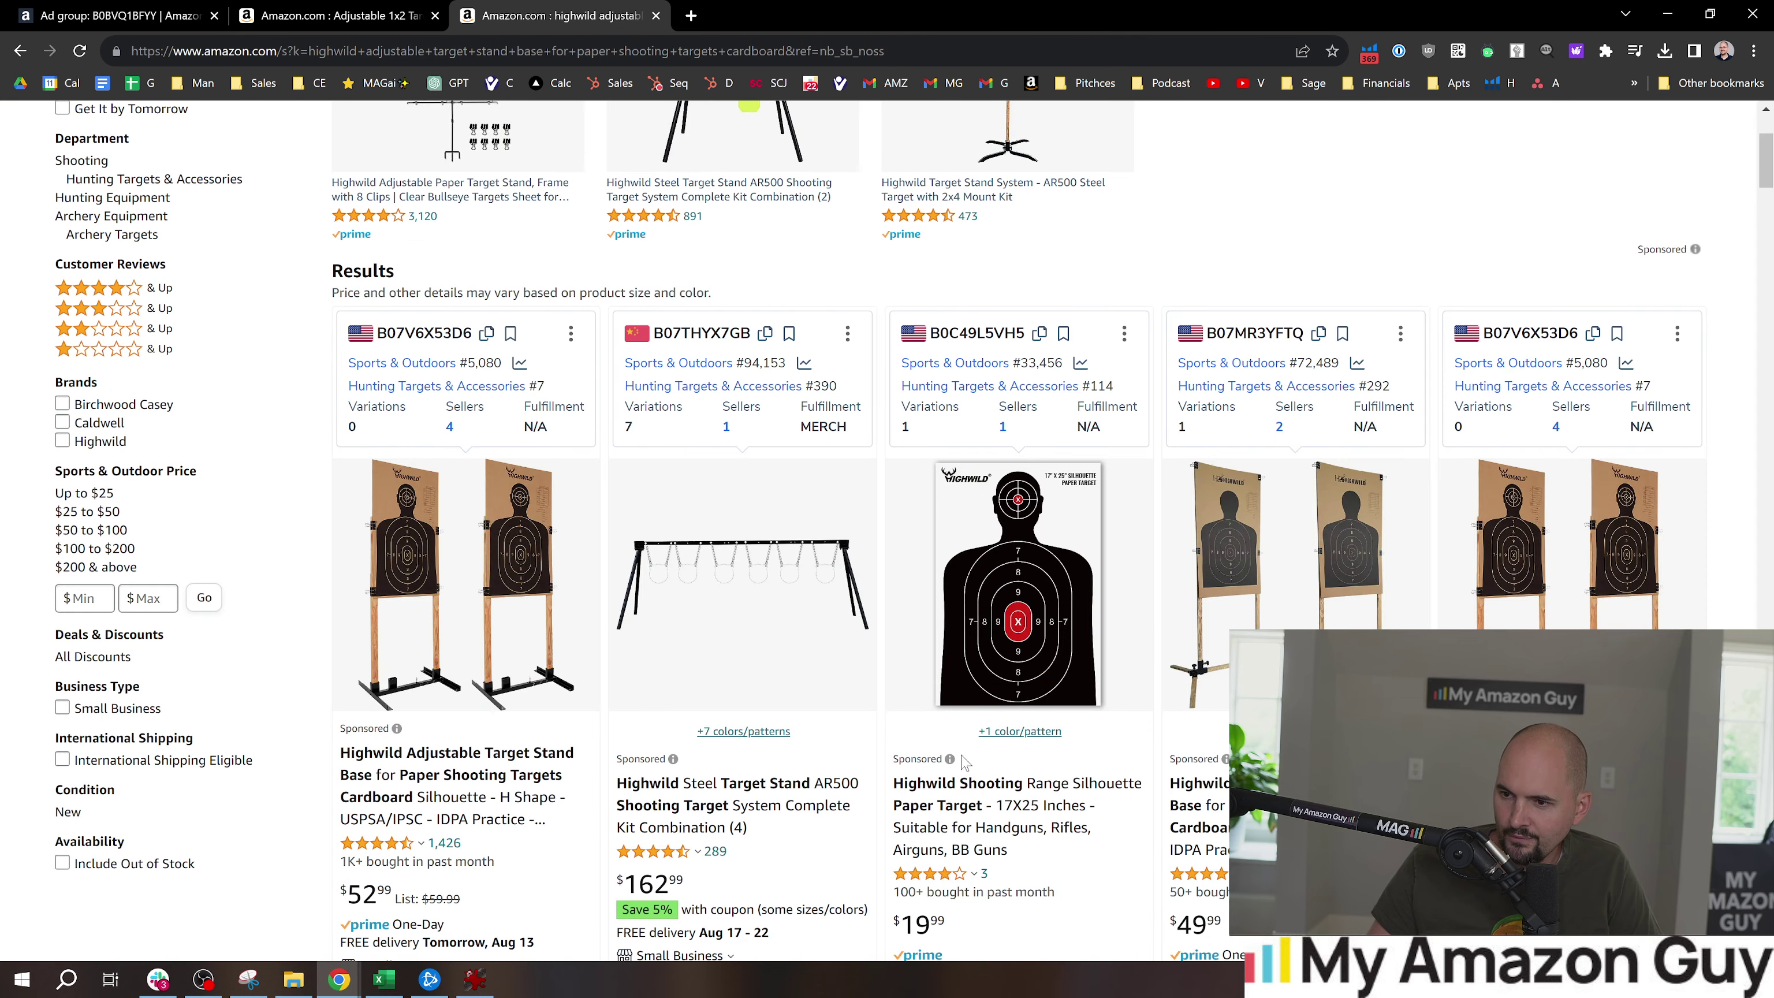
left_click(336, 9)
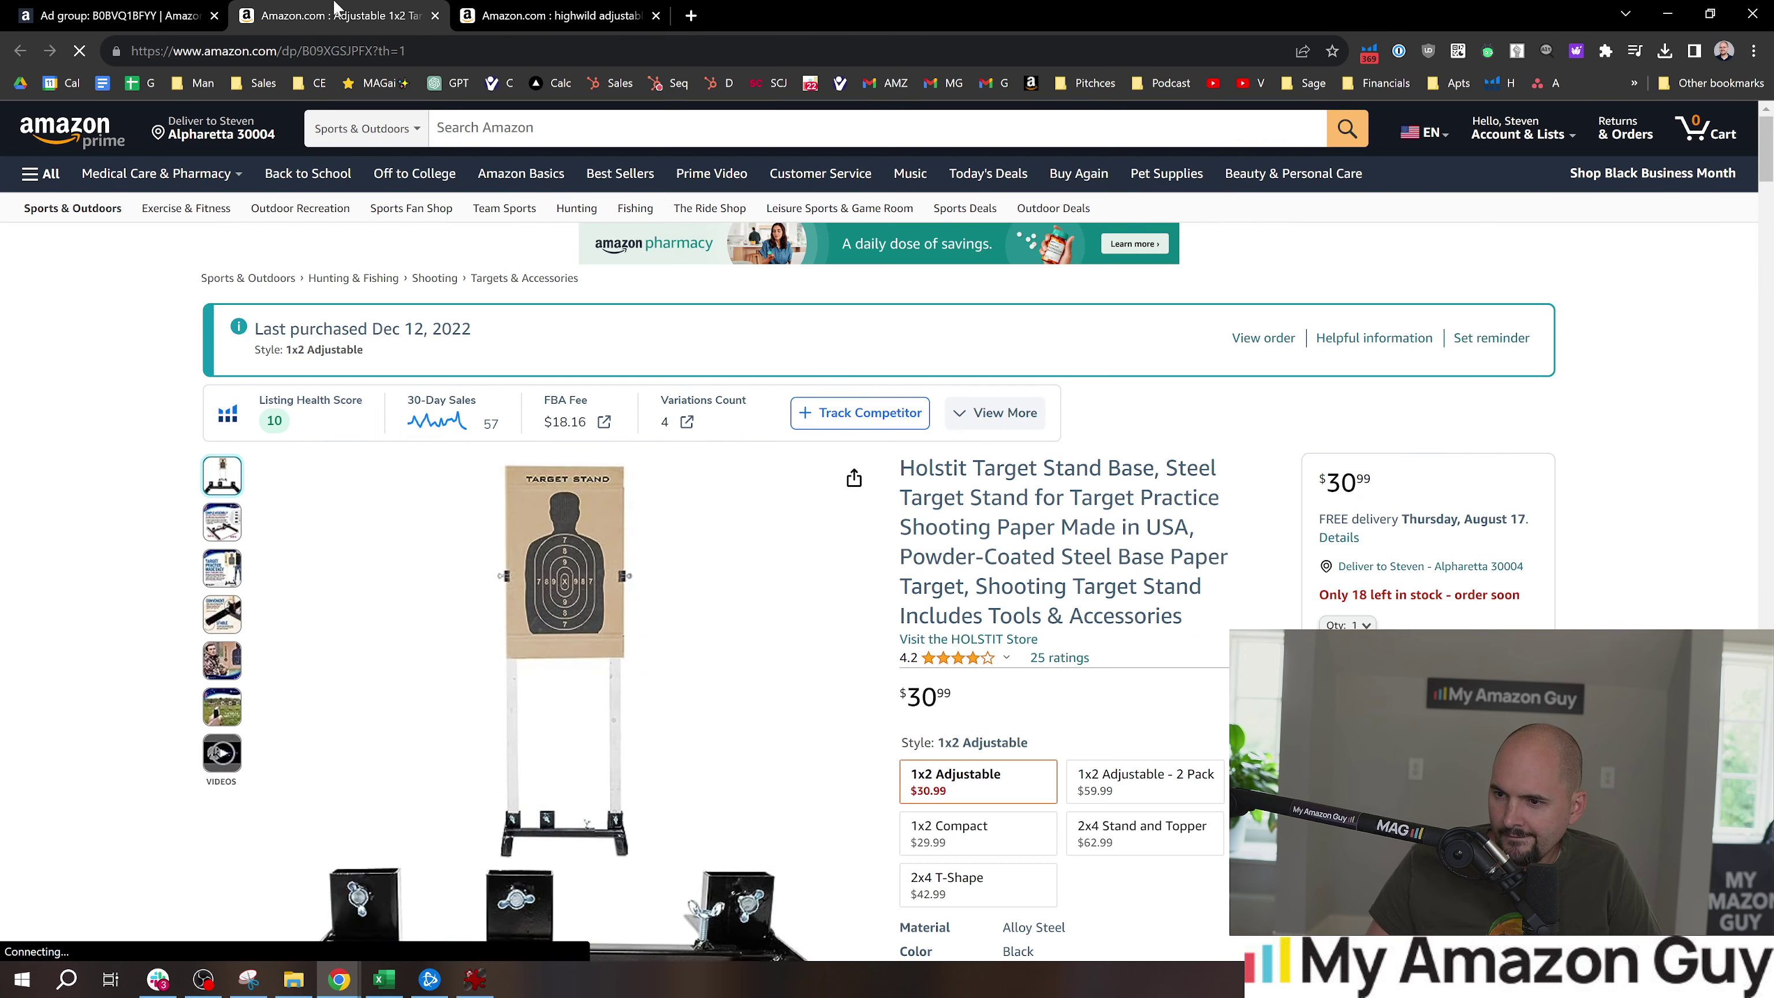
left_click(604, 10)
left_click(410, 9)
left_click(600, 10)
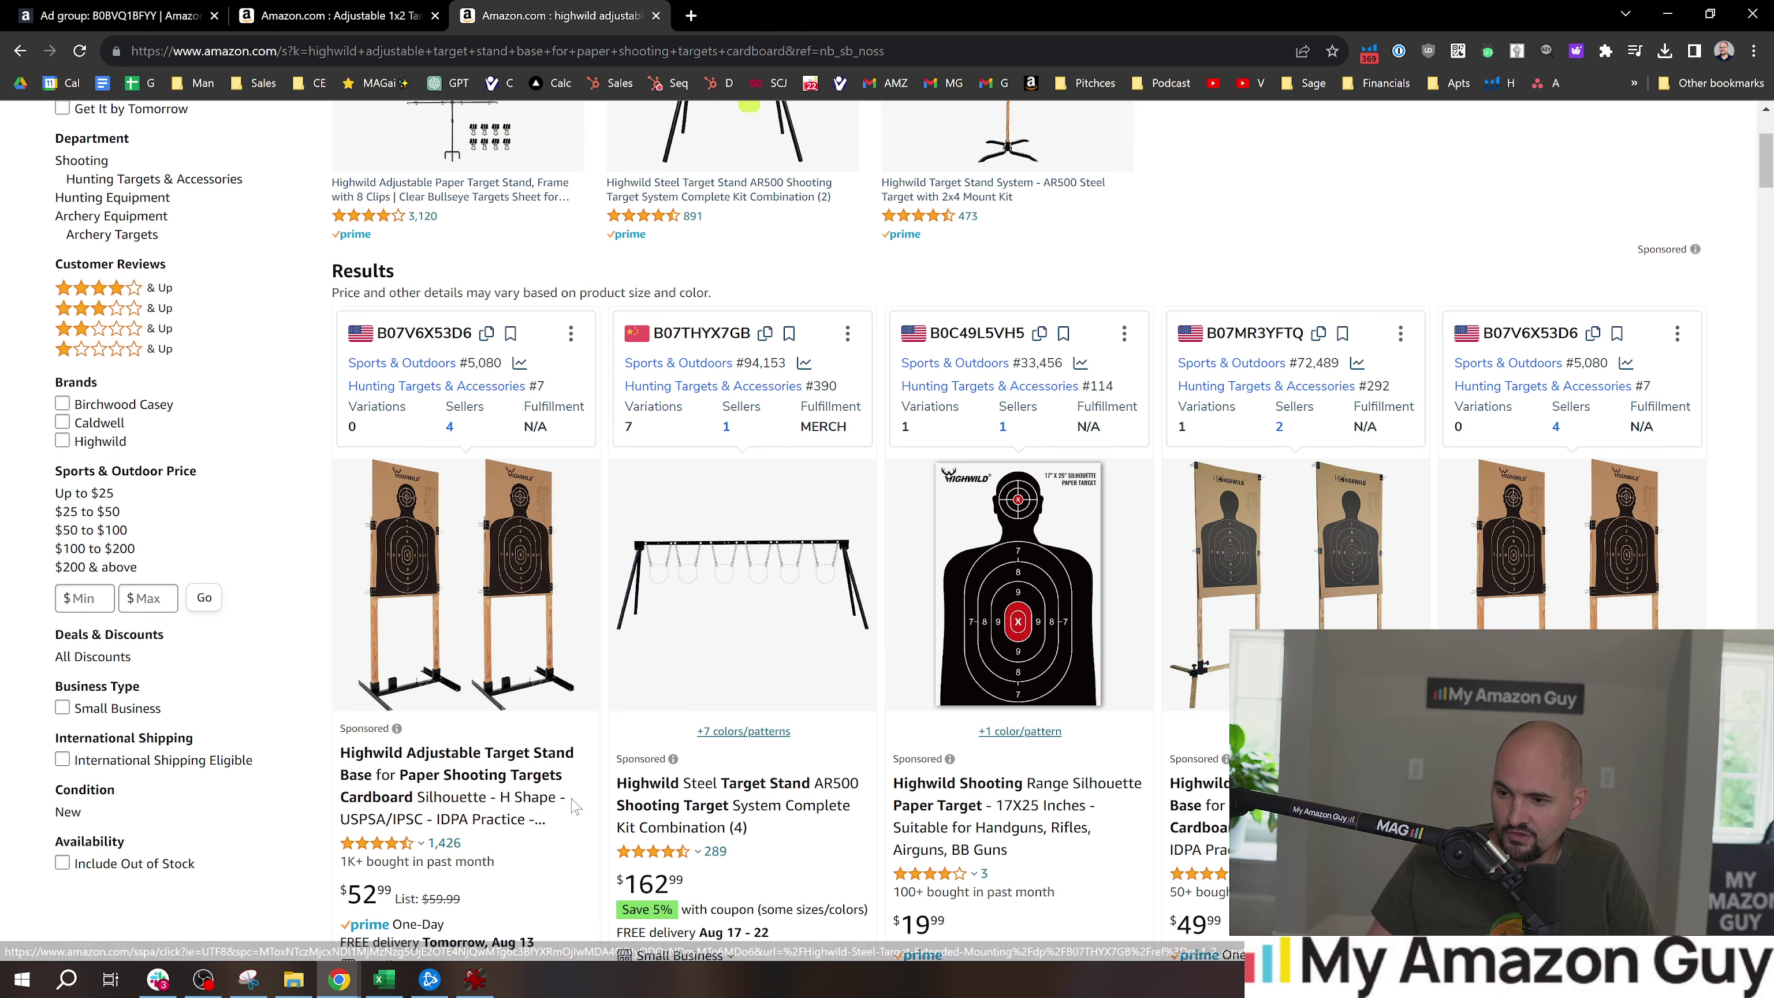
Find "holstit" on the Amazon search results page and examine the product's placement among the Highwild listings
scroll(566, 796, "down", 3)
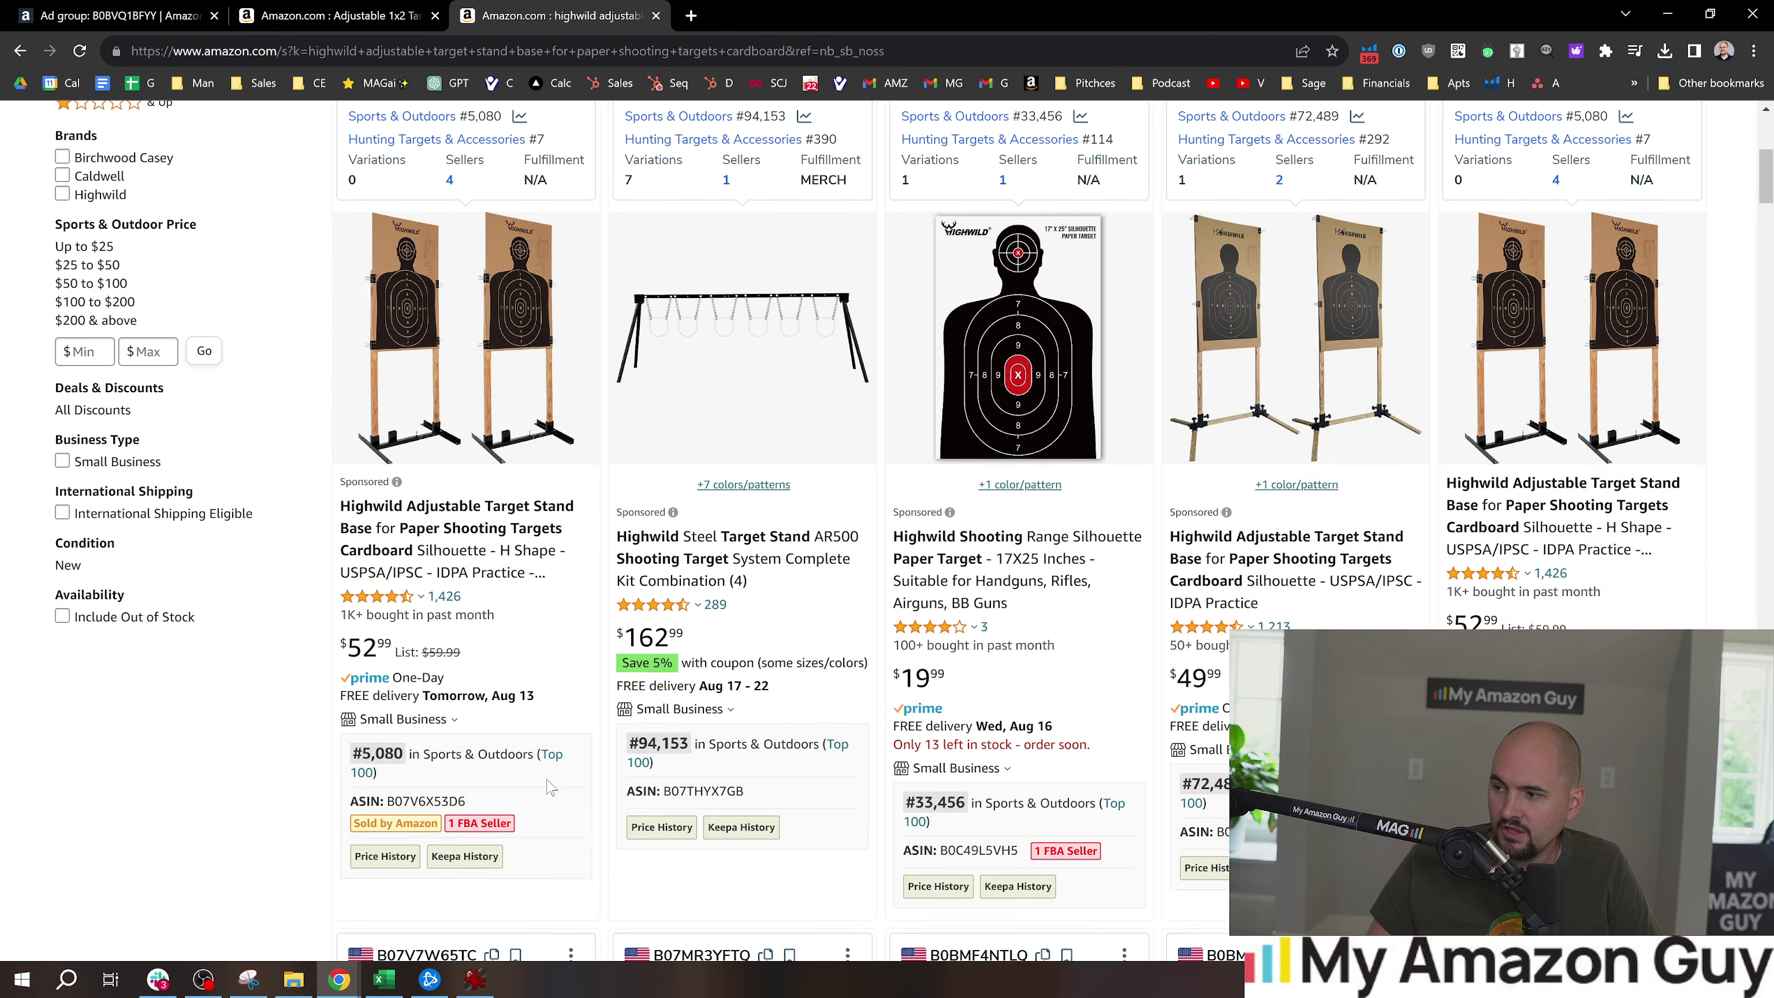
scroll(549, 786, "down", 1)
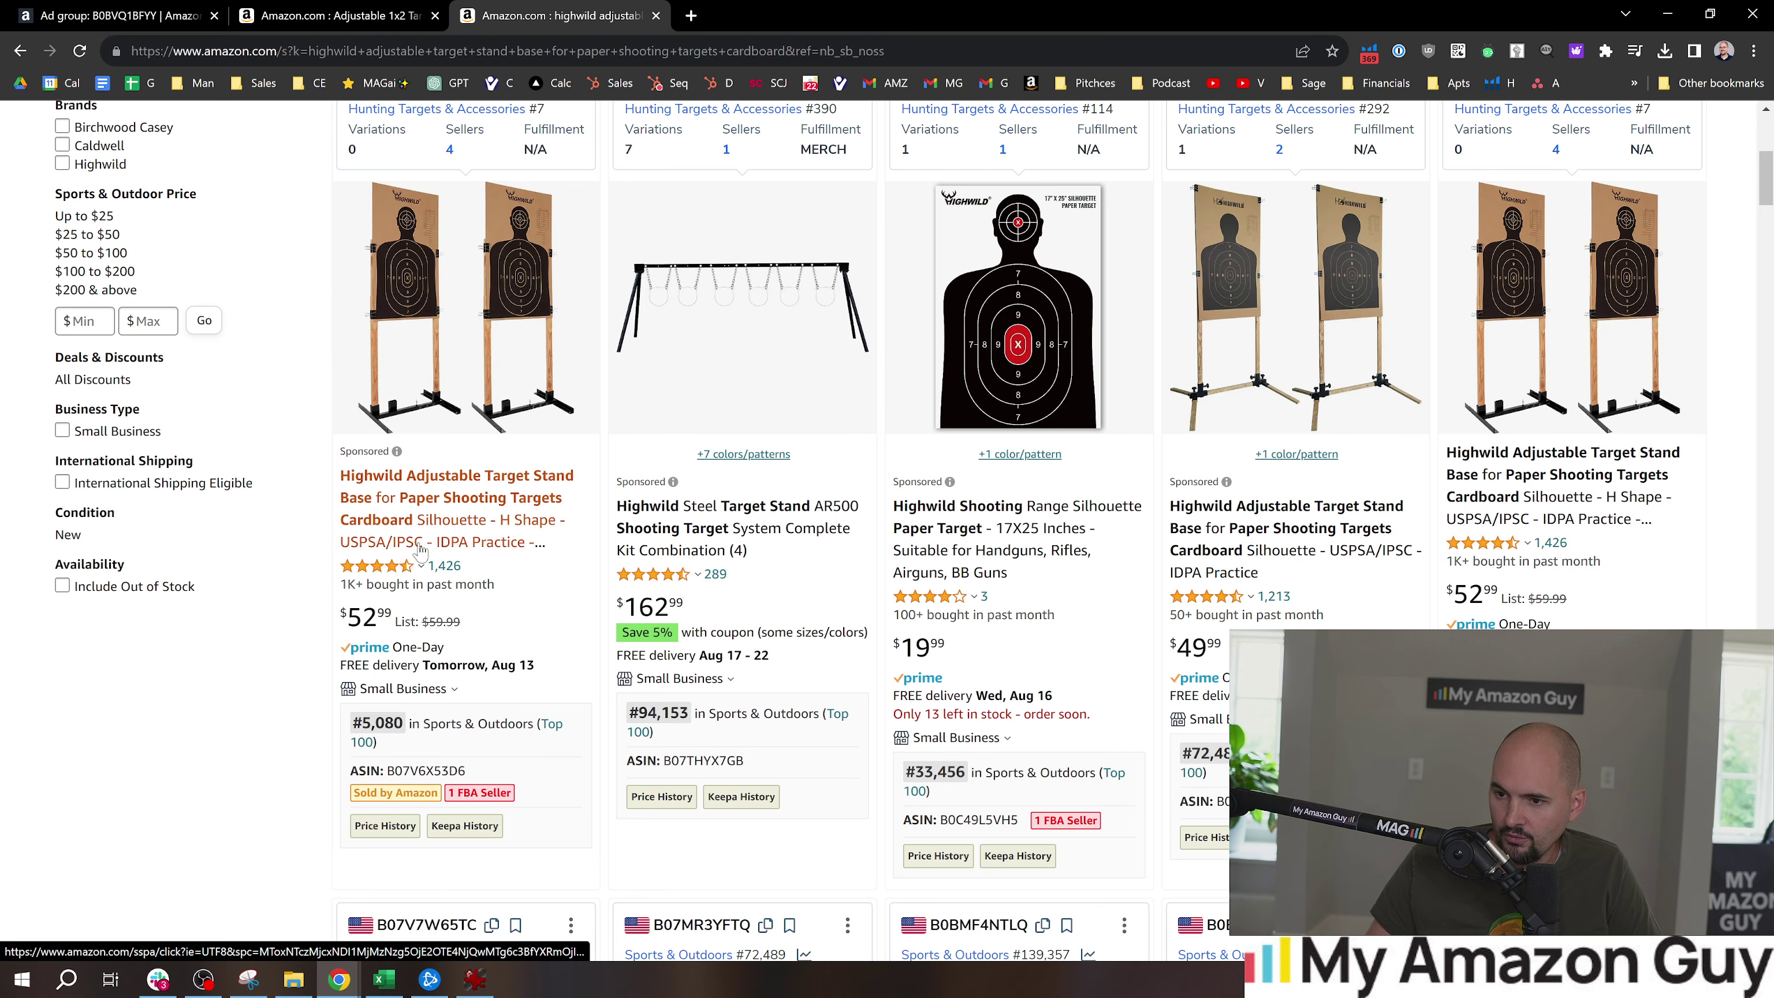
scroll(576, 835, "down", 2)
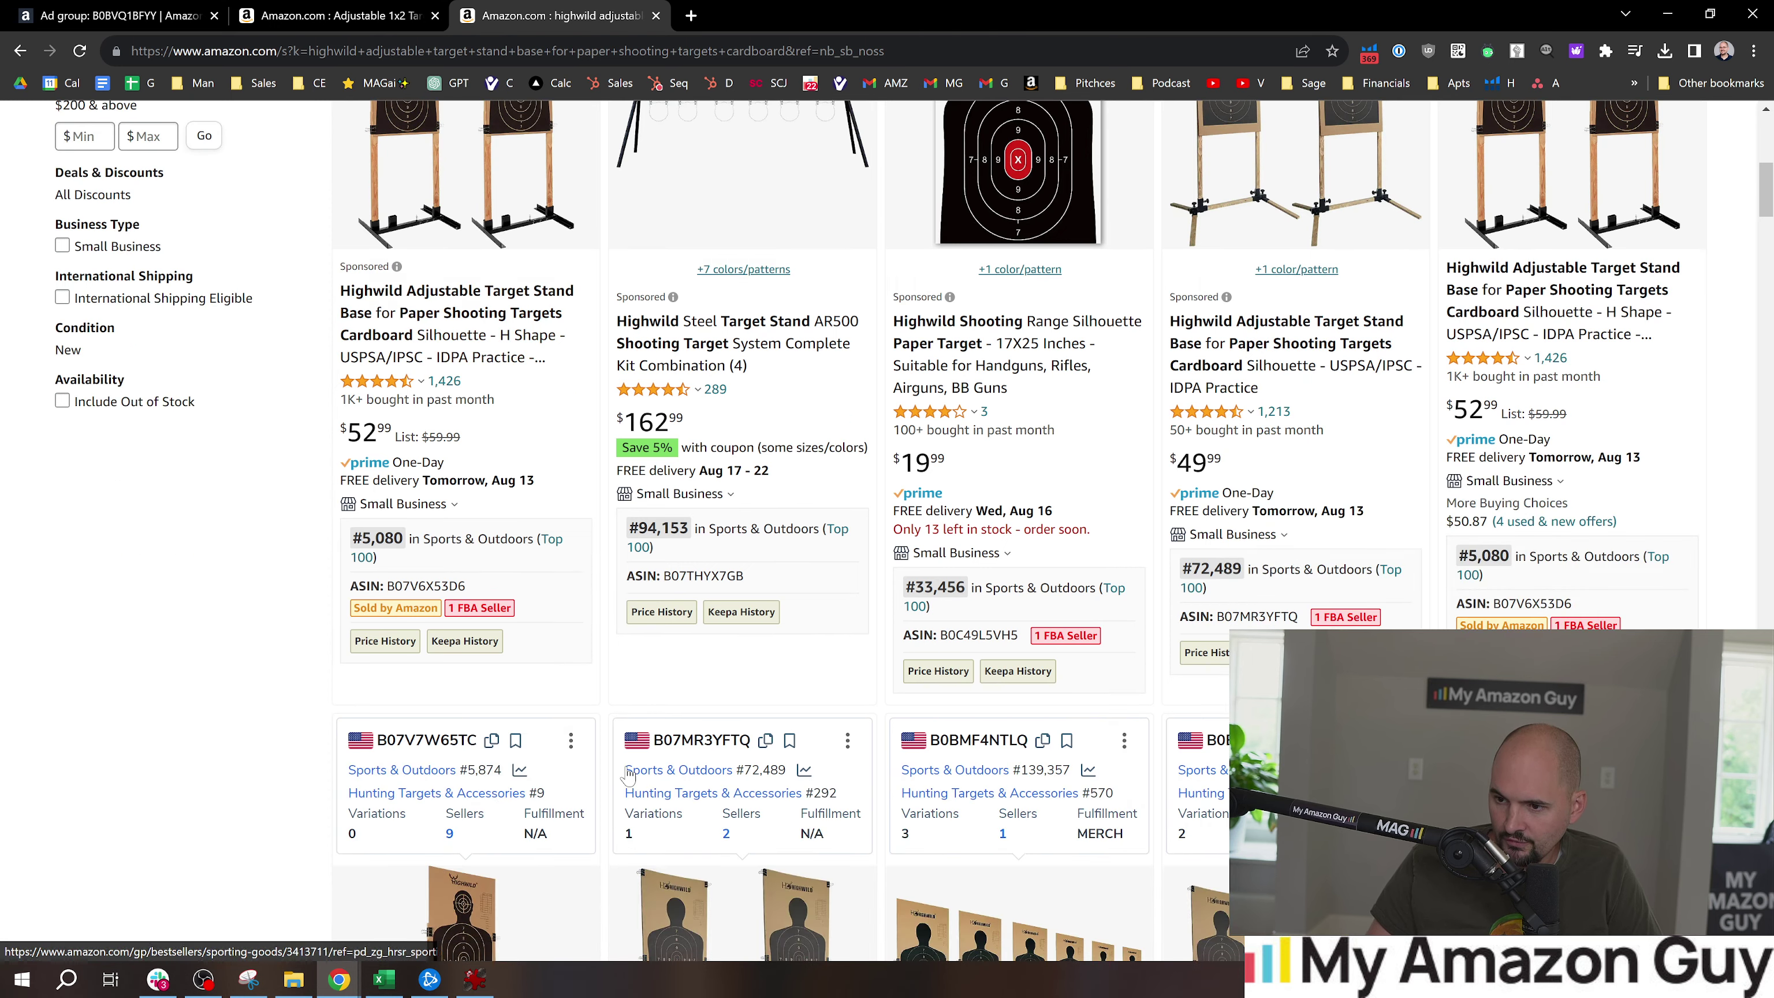
scroll(625, 777, "down", 5)
scroll(564, 727, "down", 2)
key("ctrl+f")
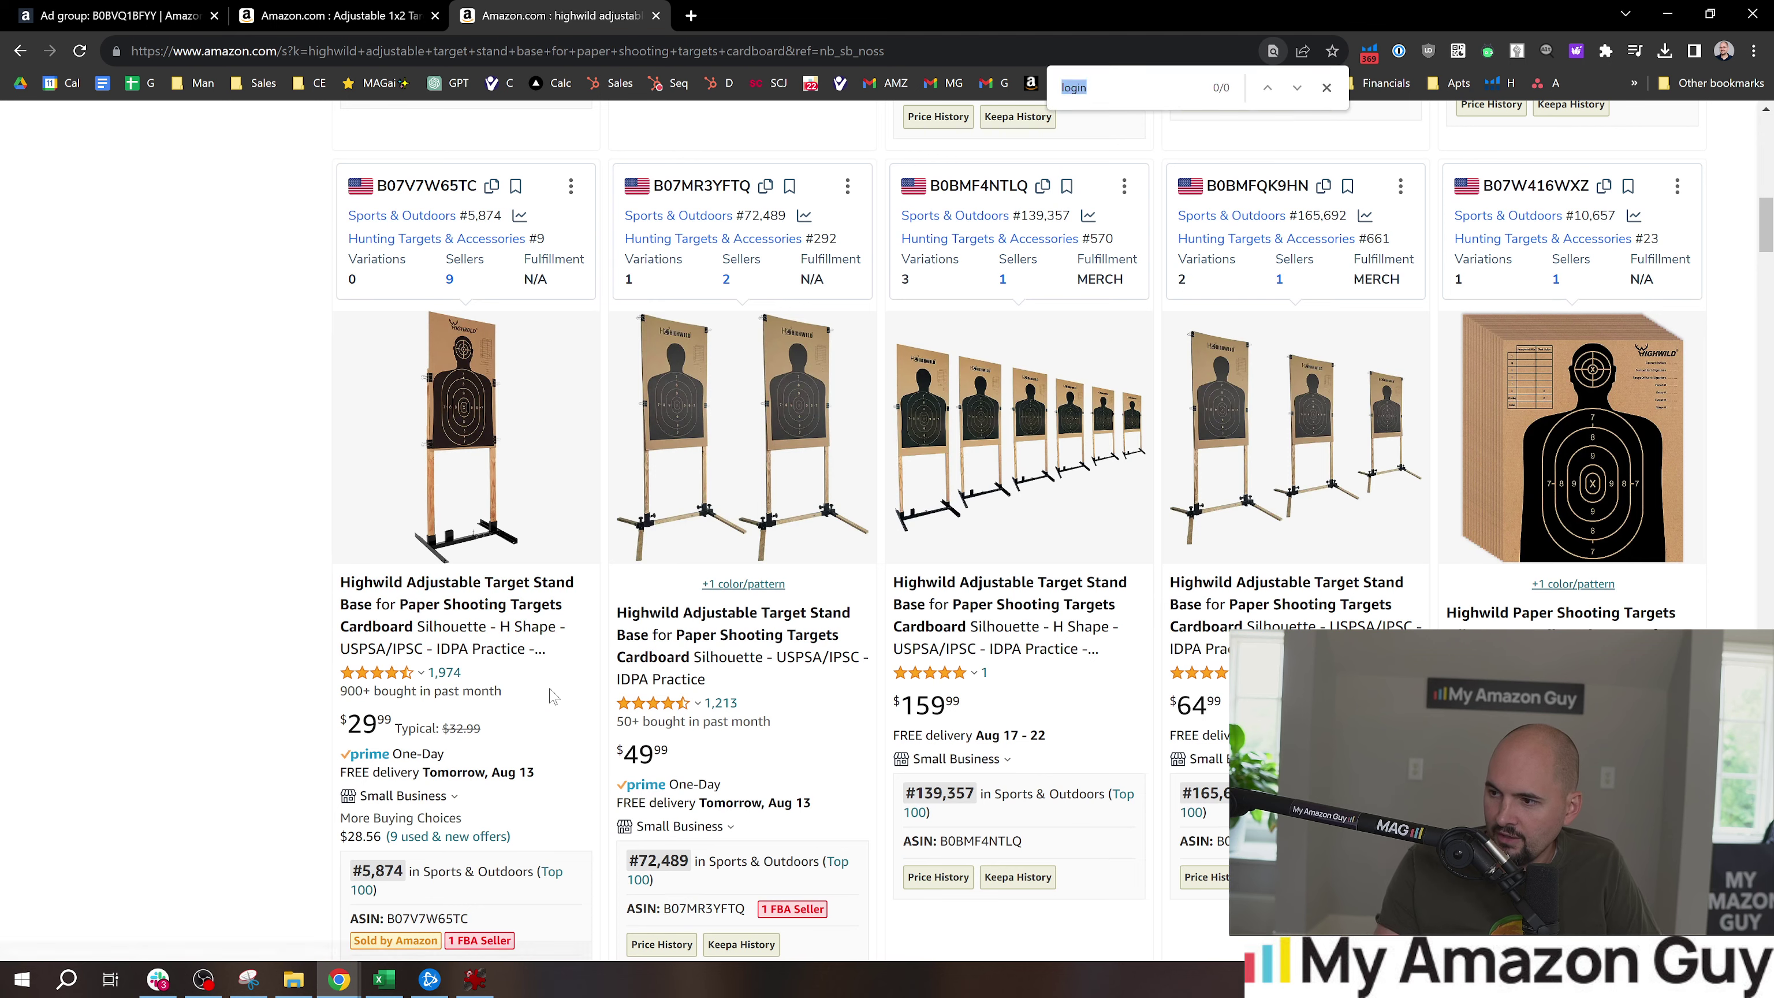
type("holstit")
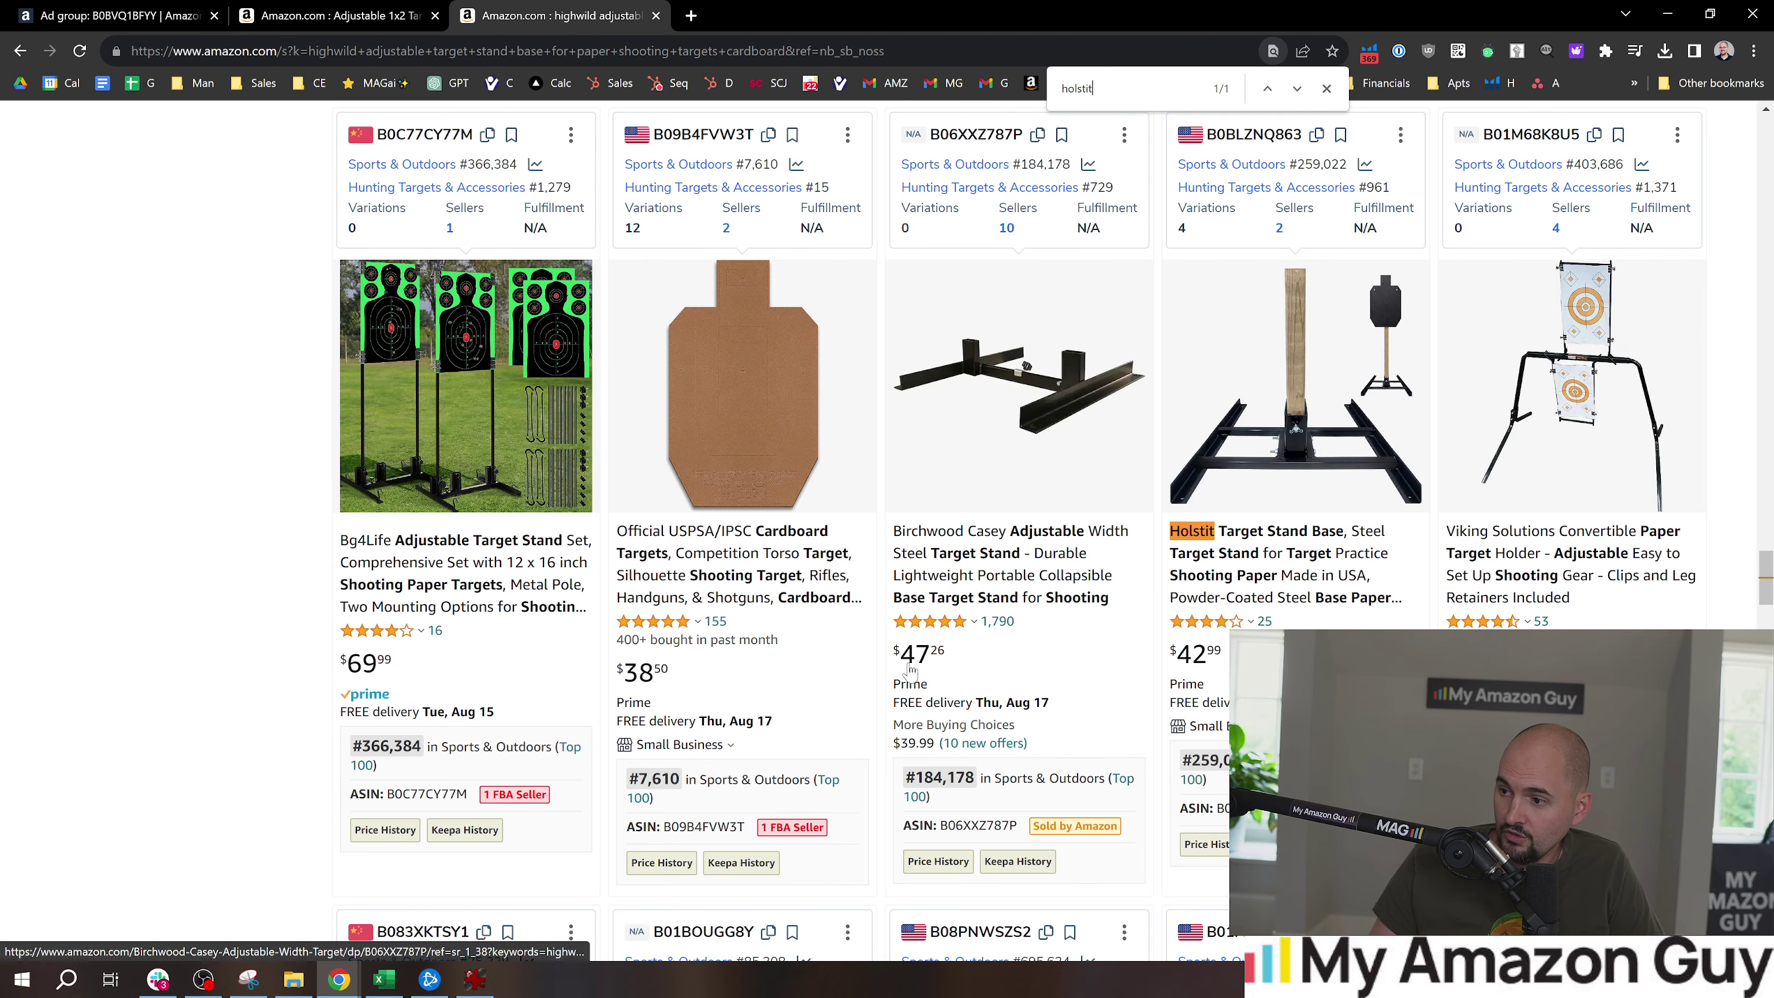
scroll(1020, 531, "up", 2)
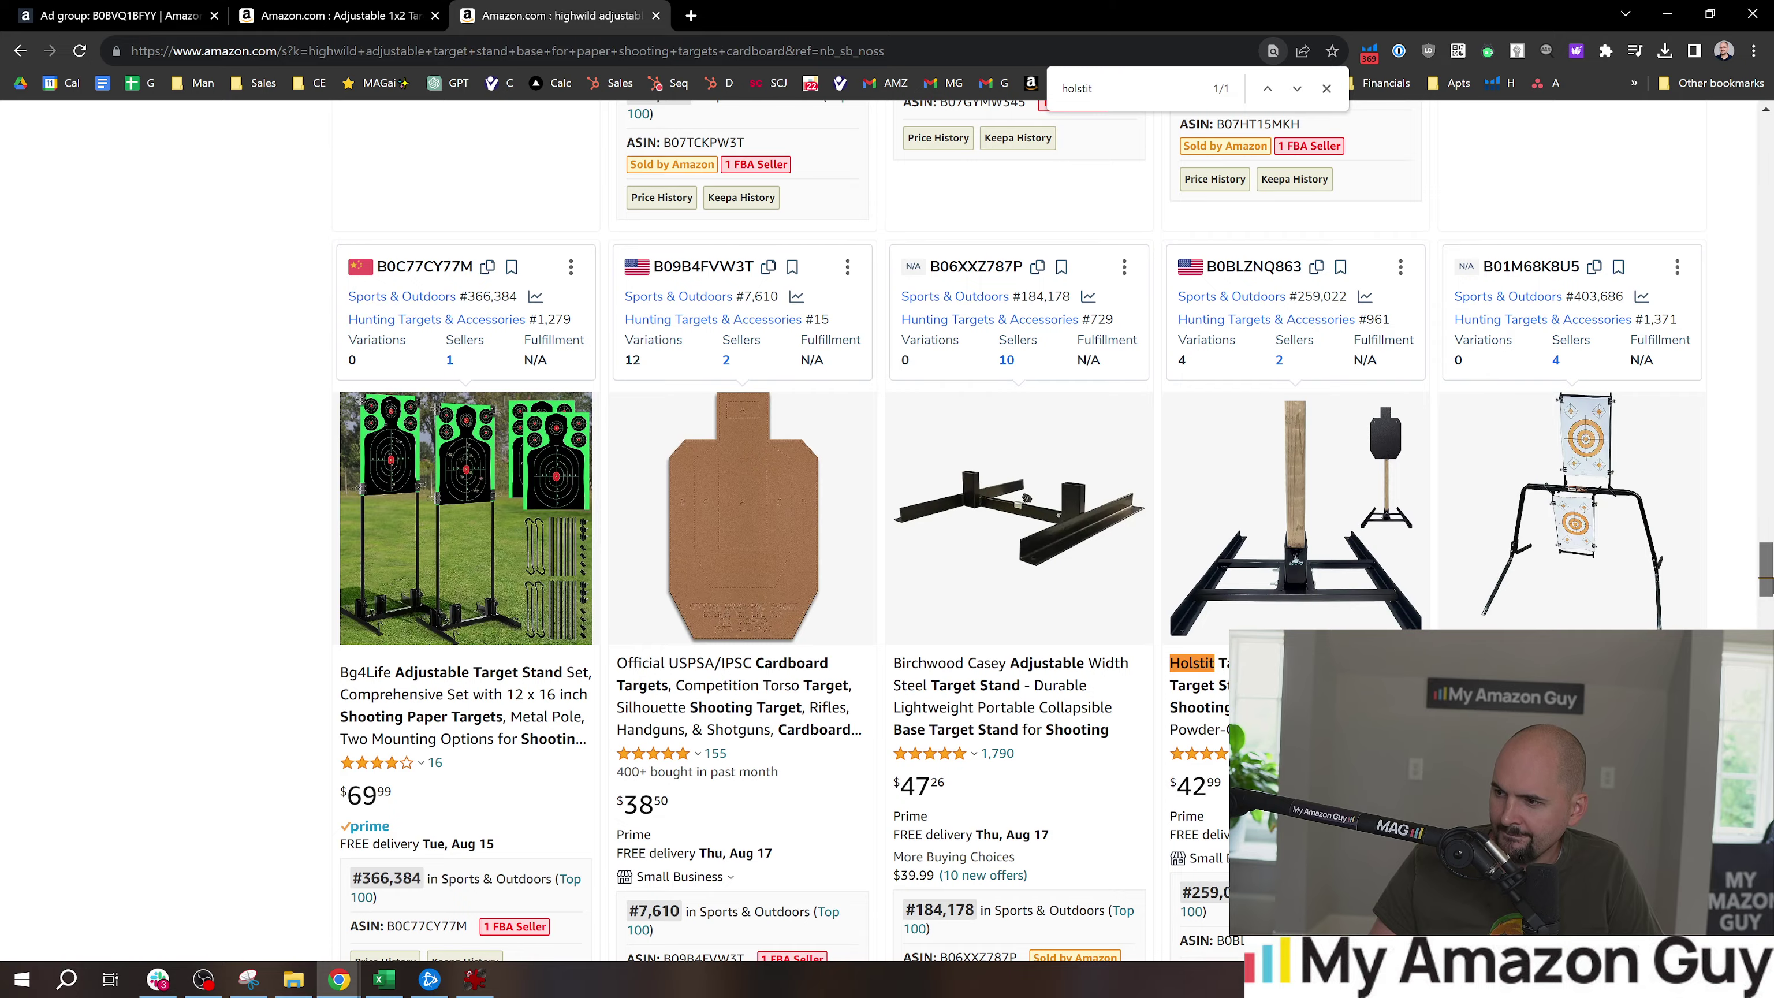
scroll(1020, 531, "up", 15)
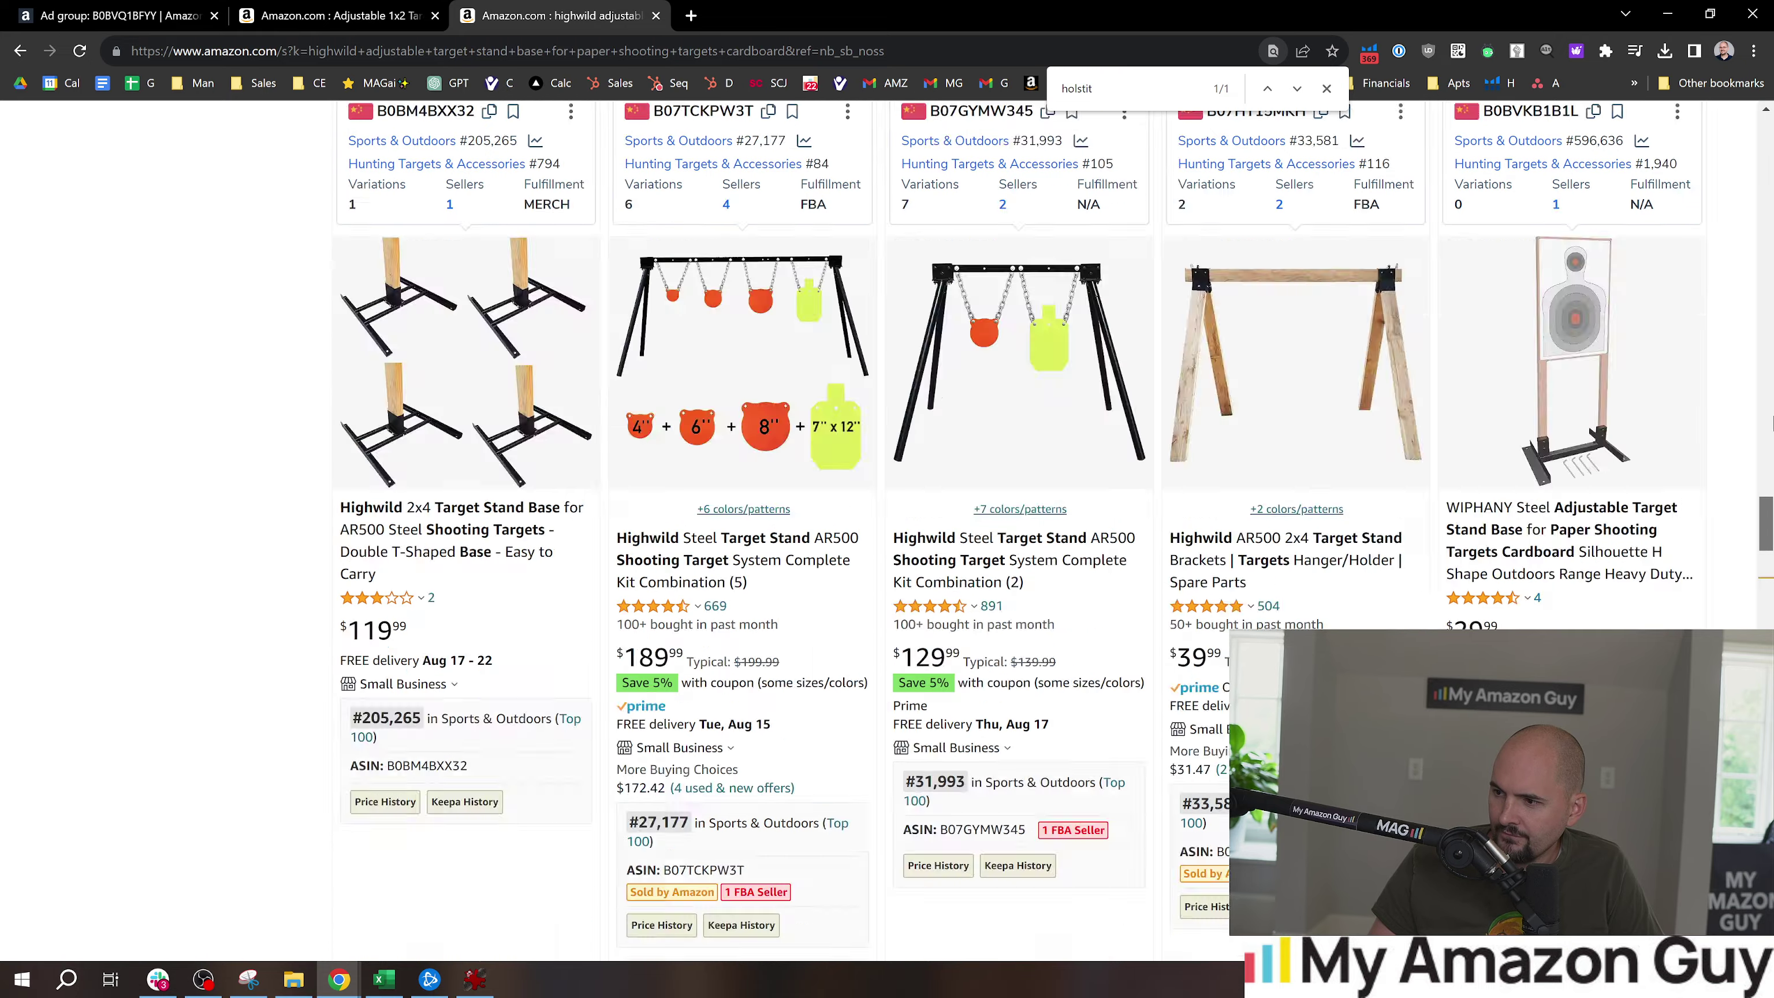
scroll(1019, 531, "down", 20)
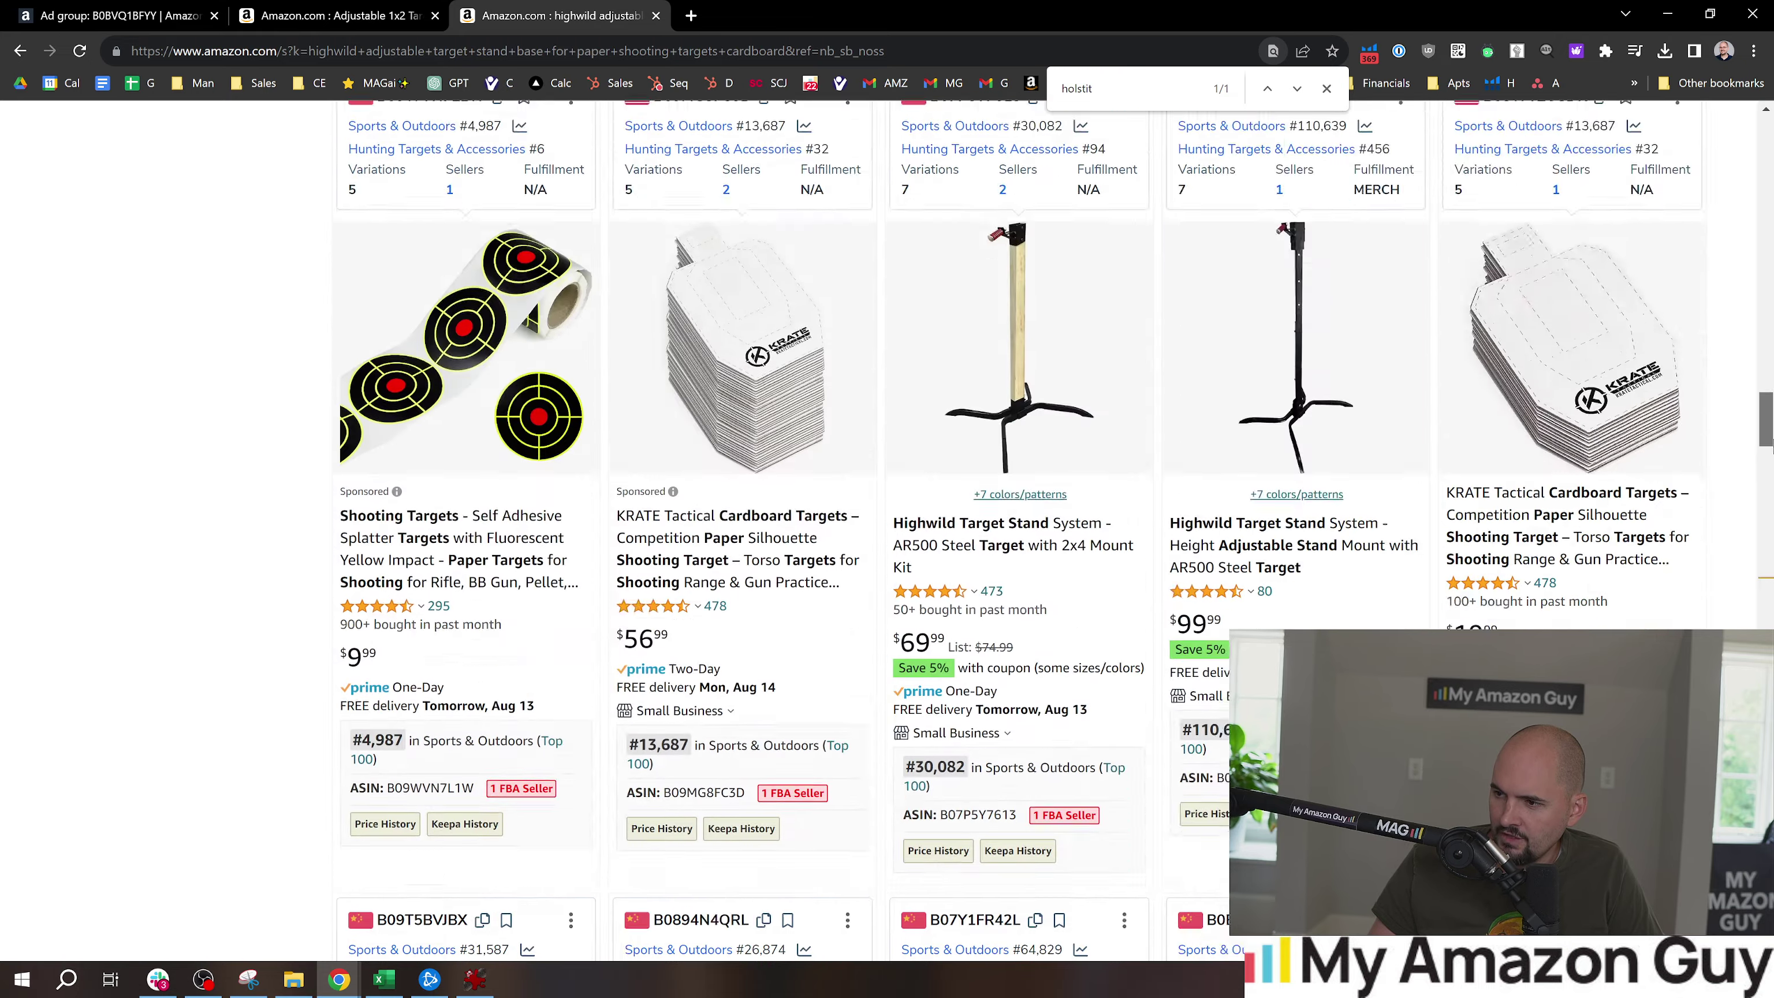
scroll(1020, 531, "down", 5)
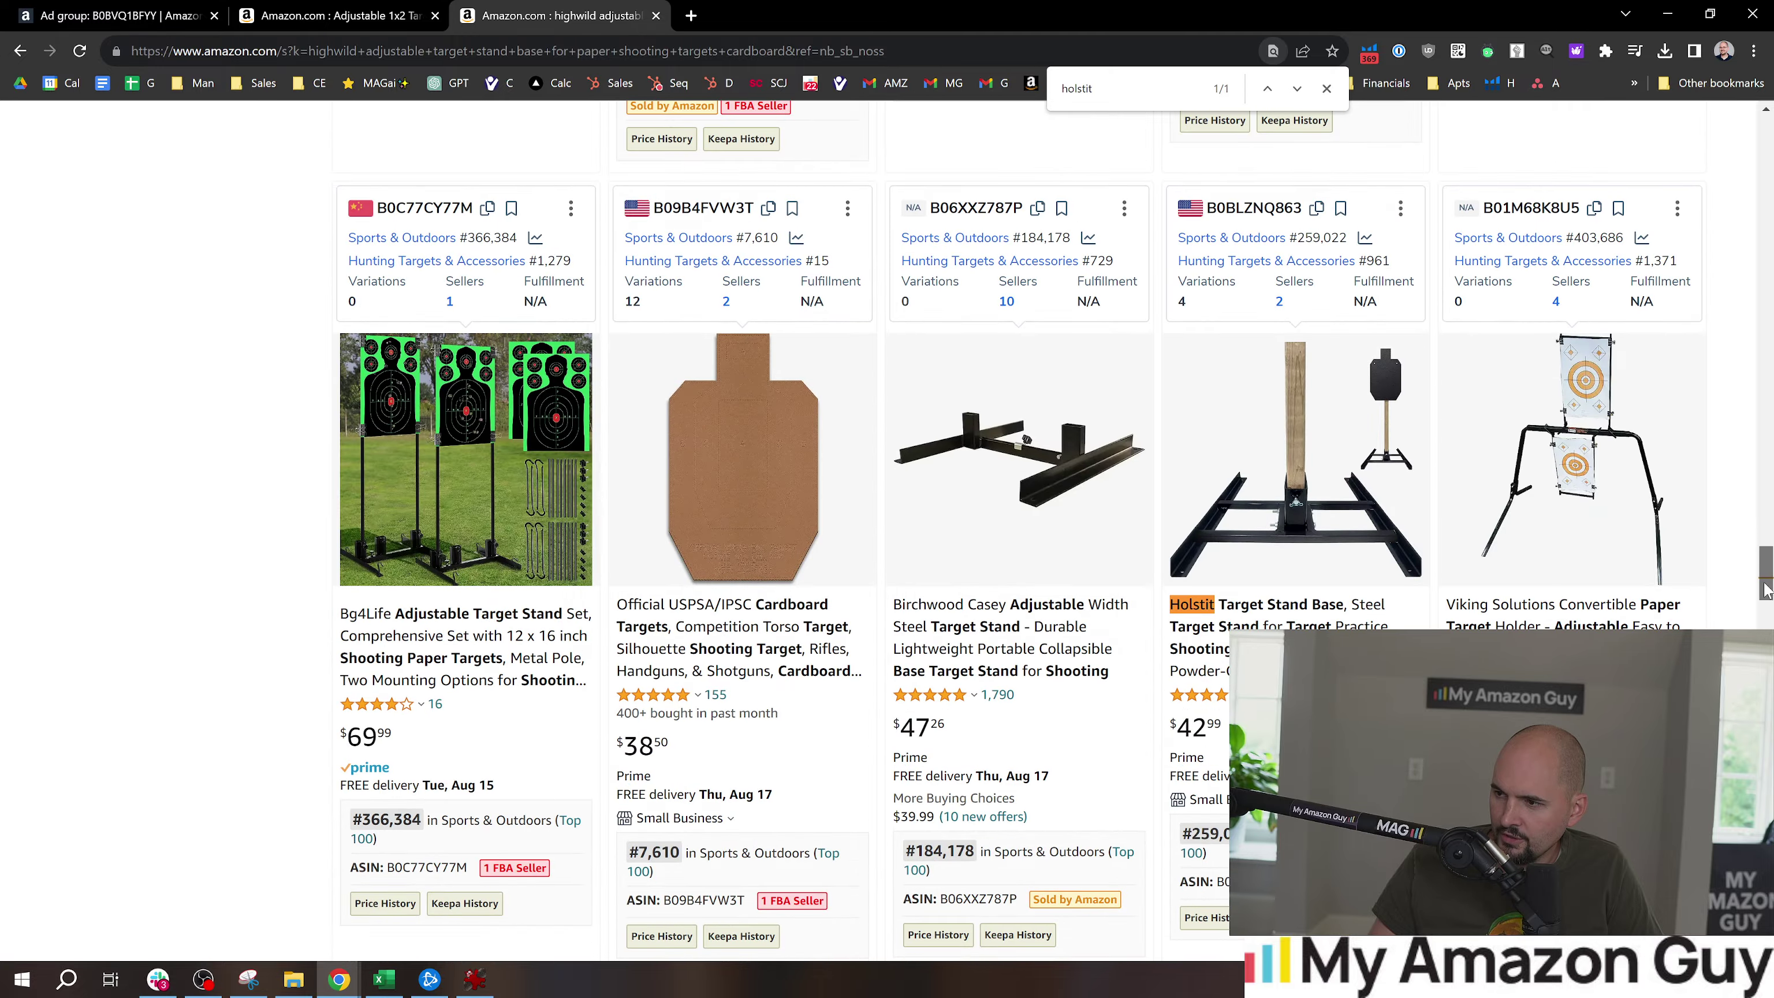
scroll(1020, 531, "up", 20)
scroll(1321, 210, "up", 7)
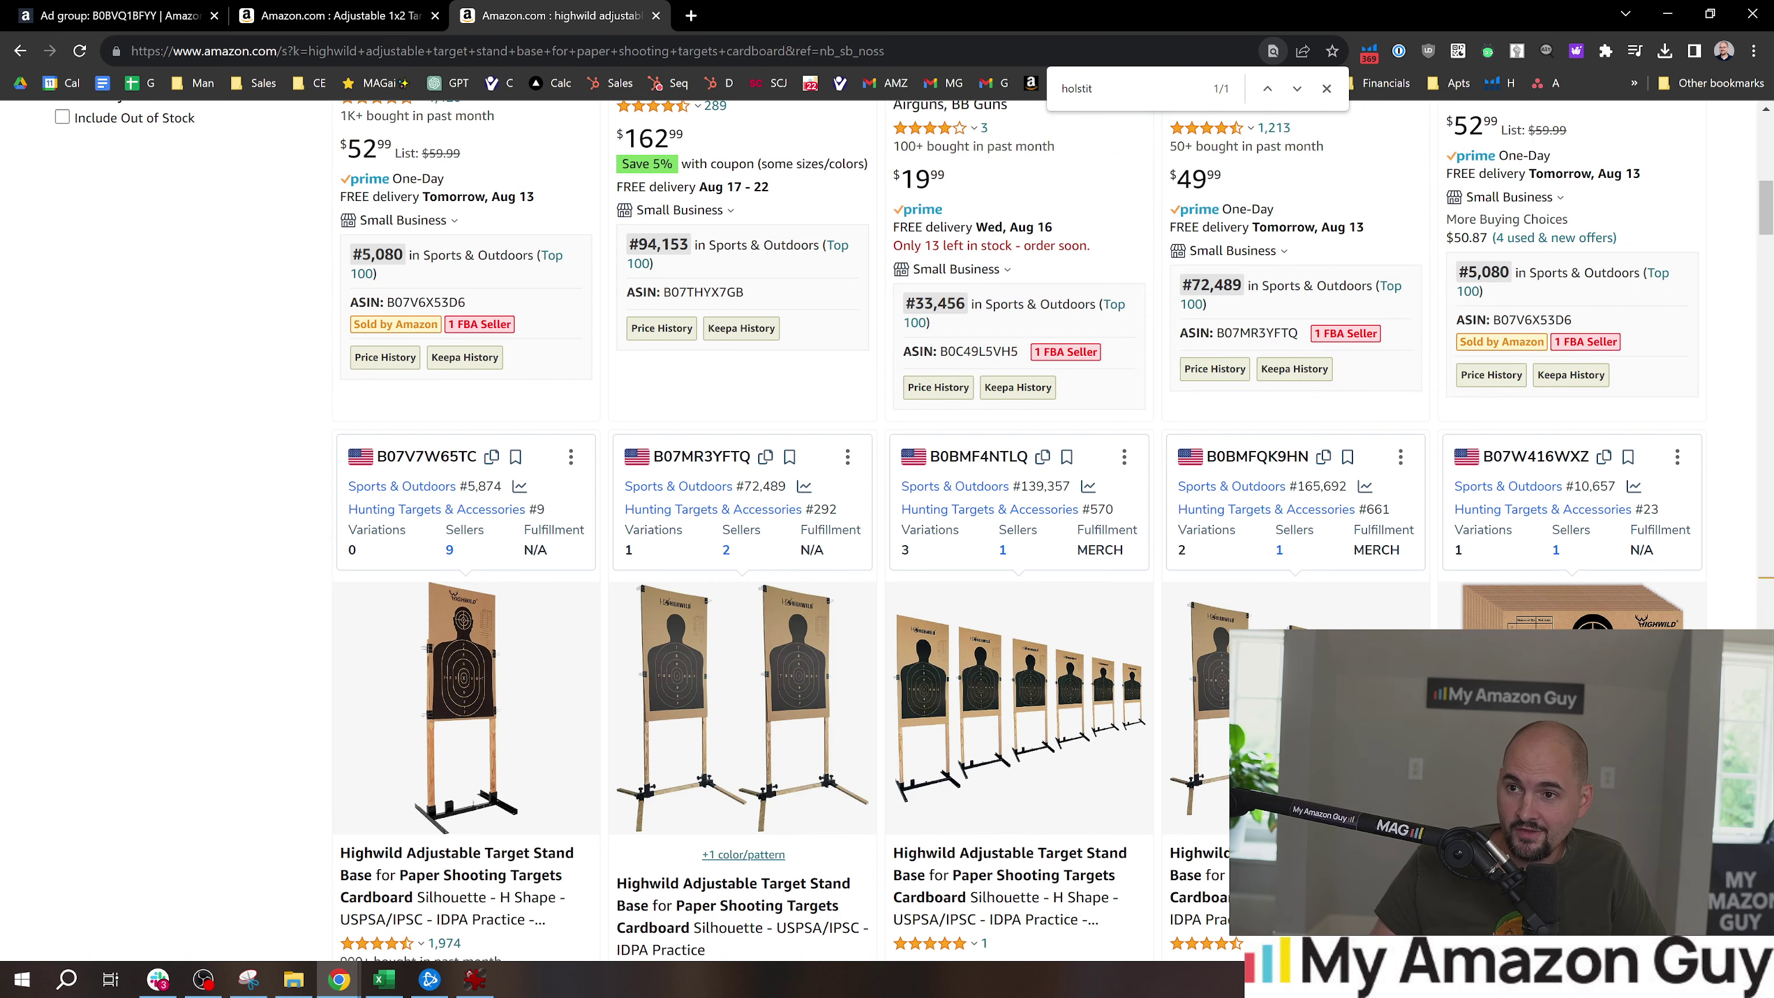
In the ad group's search terms, add "highwild adjustable target stand base for paper shooting targets cardboard", matched to adjustable target stands, as a negative exact
key("ctrl+shift+Tab")
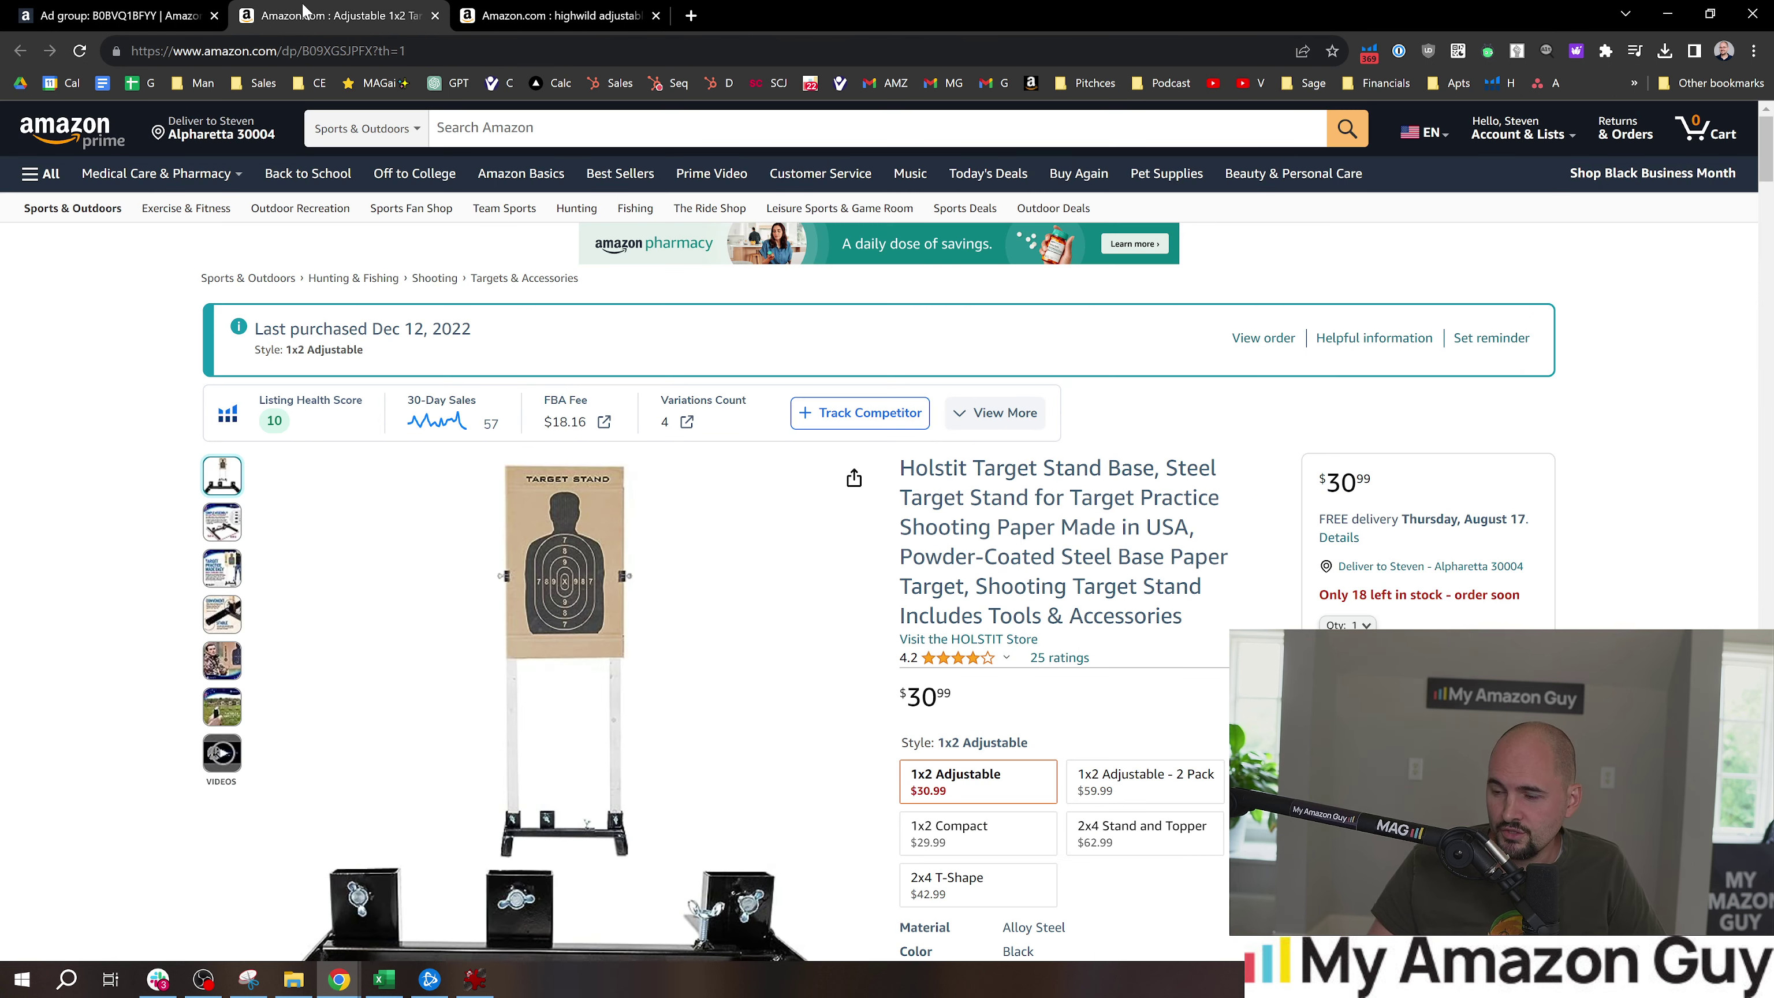
left_click(72, 8)
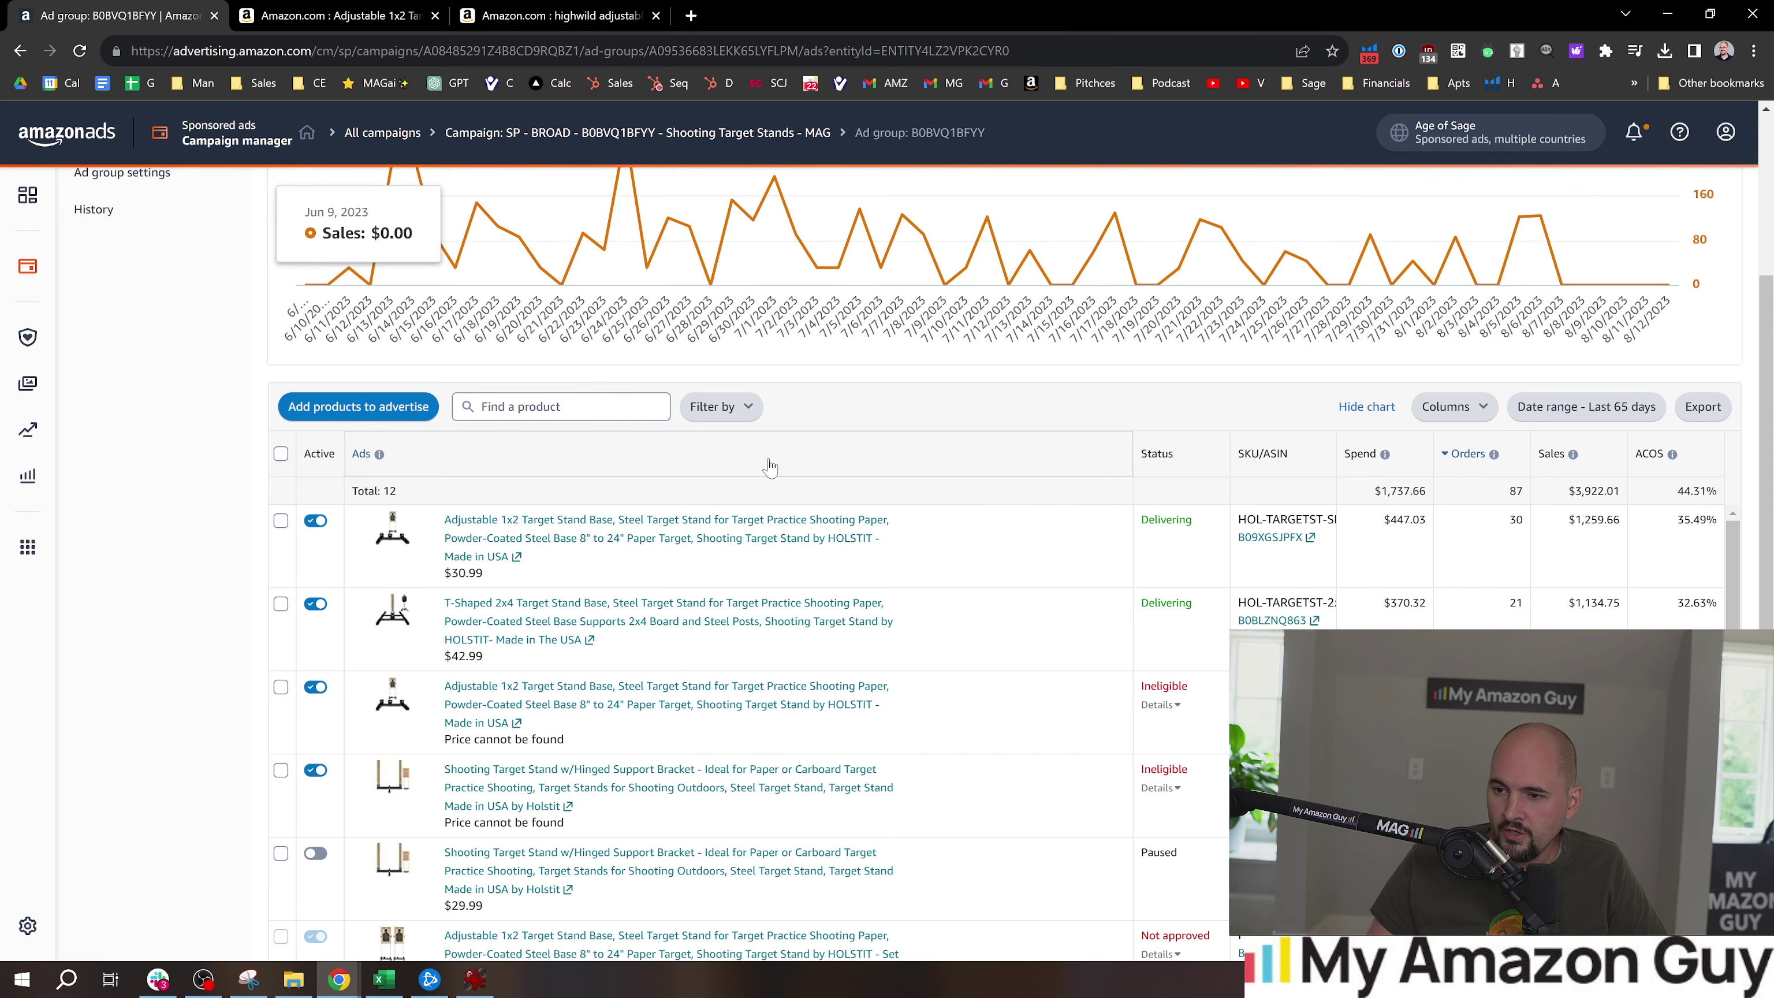
scroll(370, 220, "up", 4)
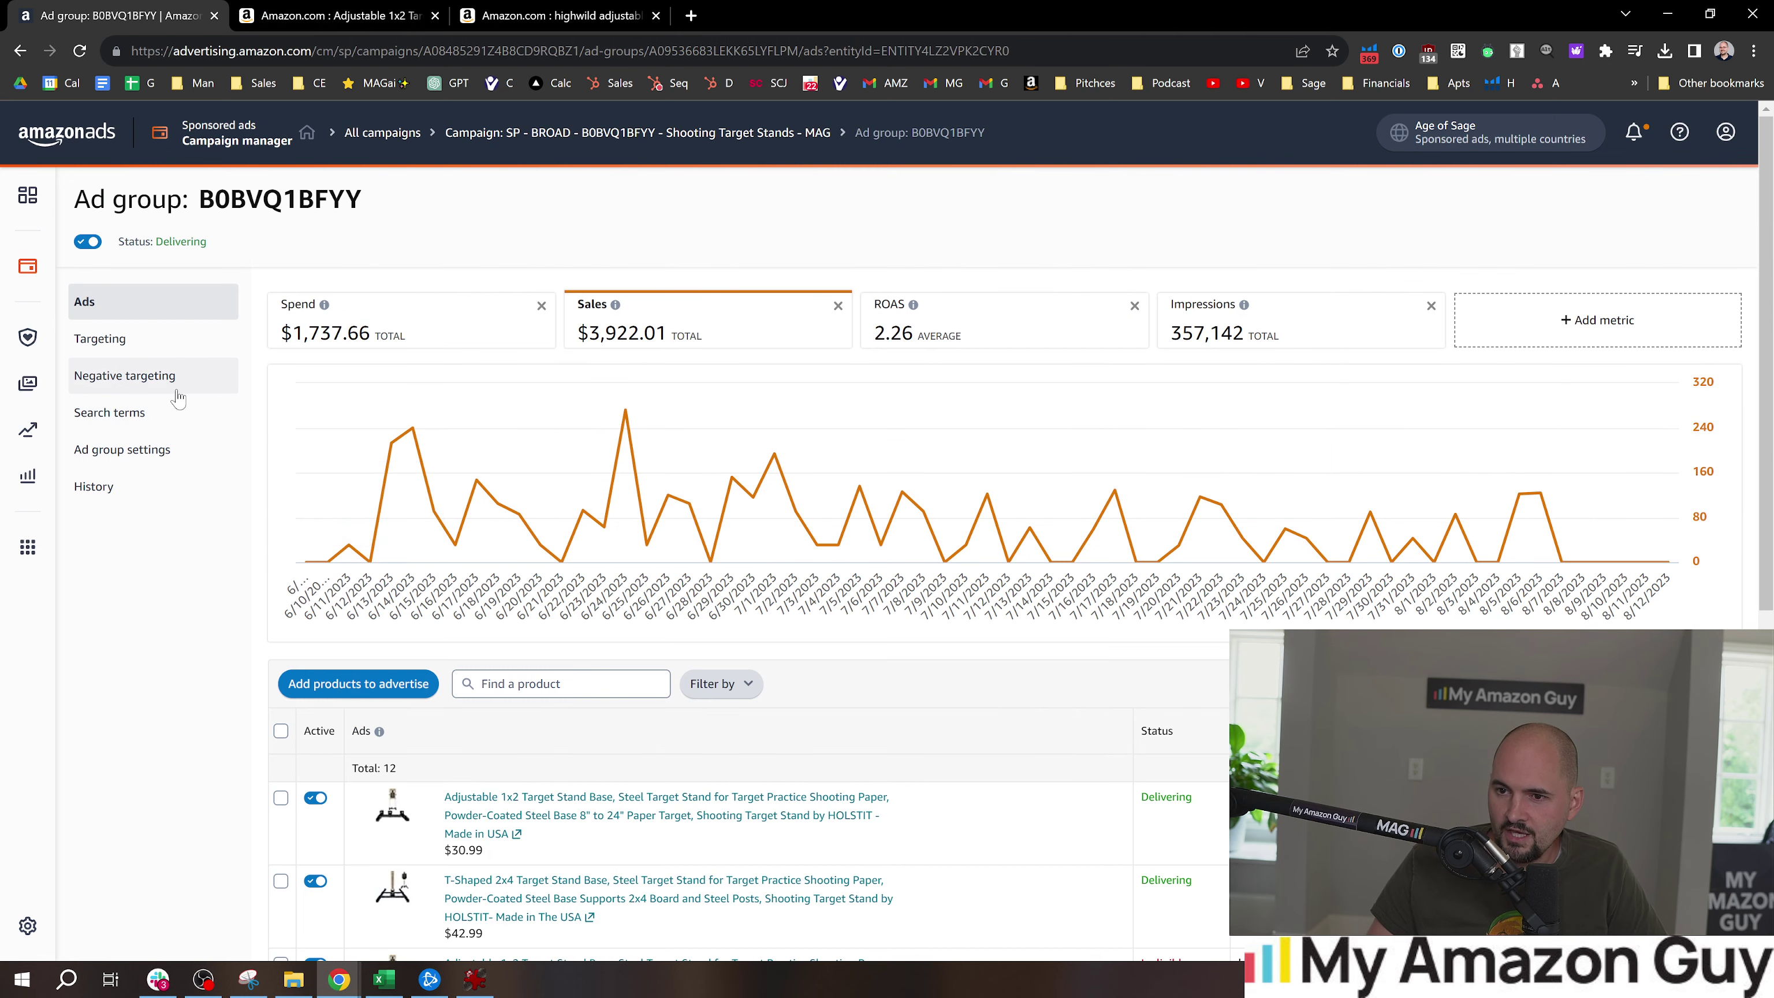
left_click(126, 375)
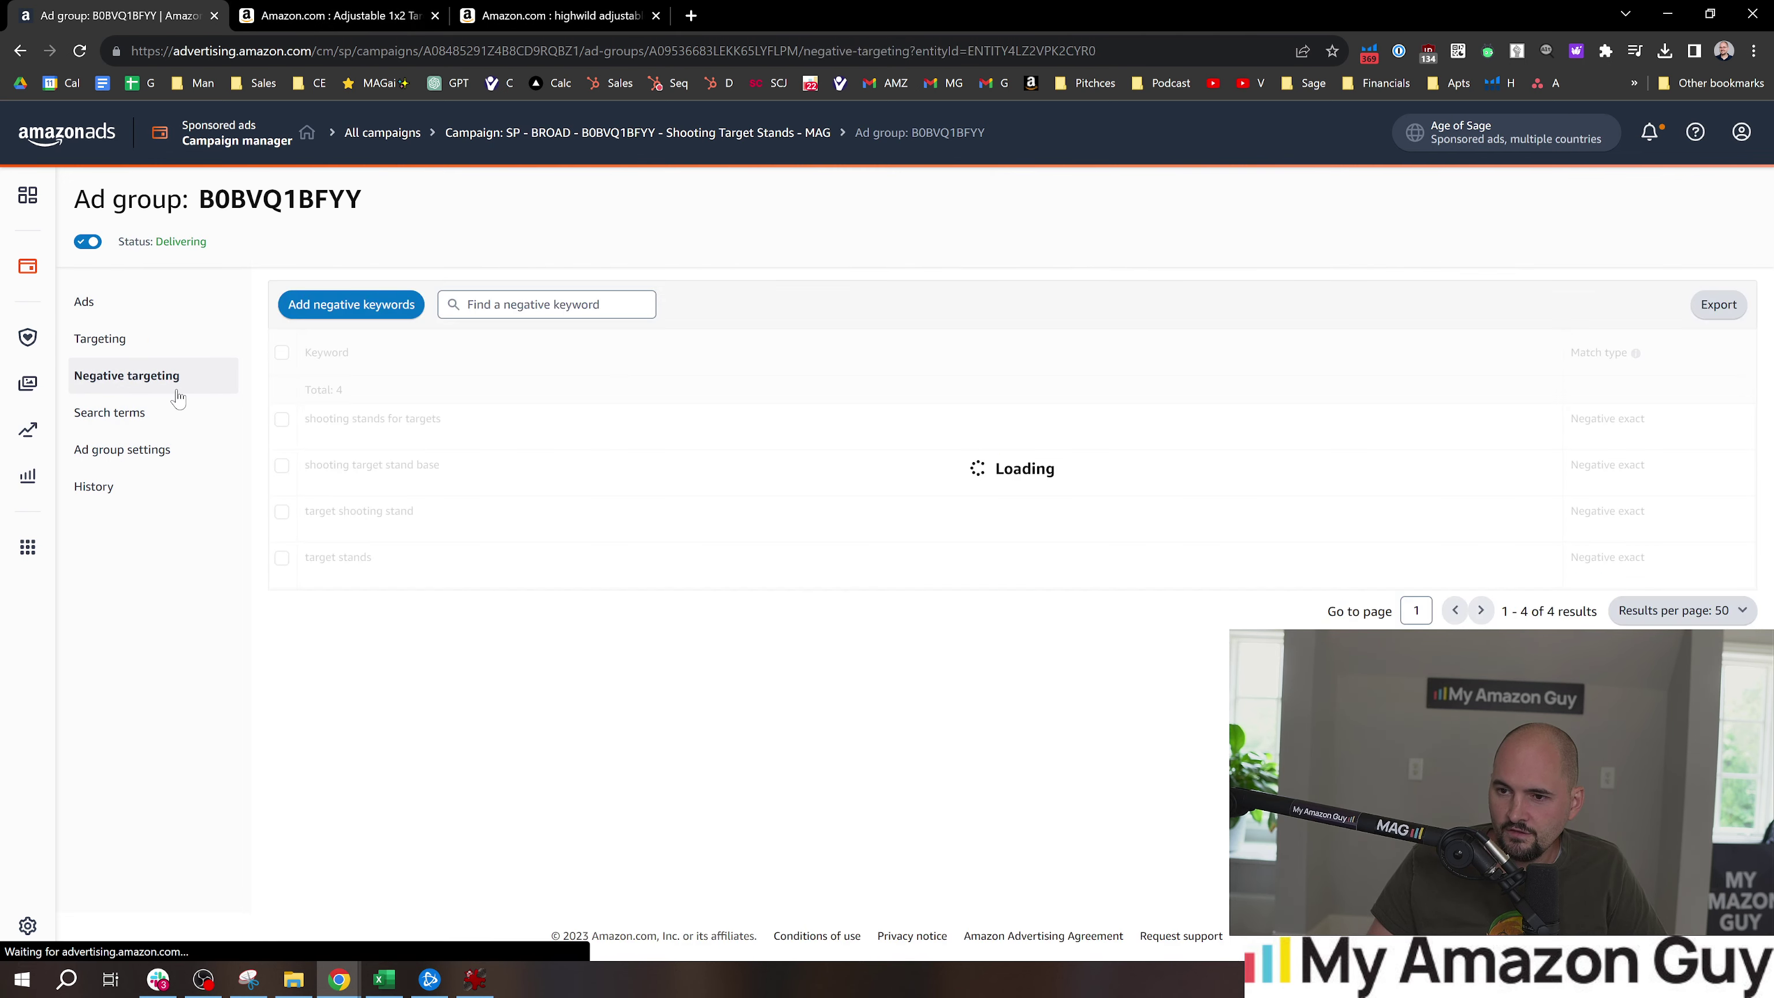
left_click(132, 417)
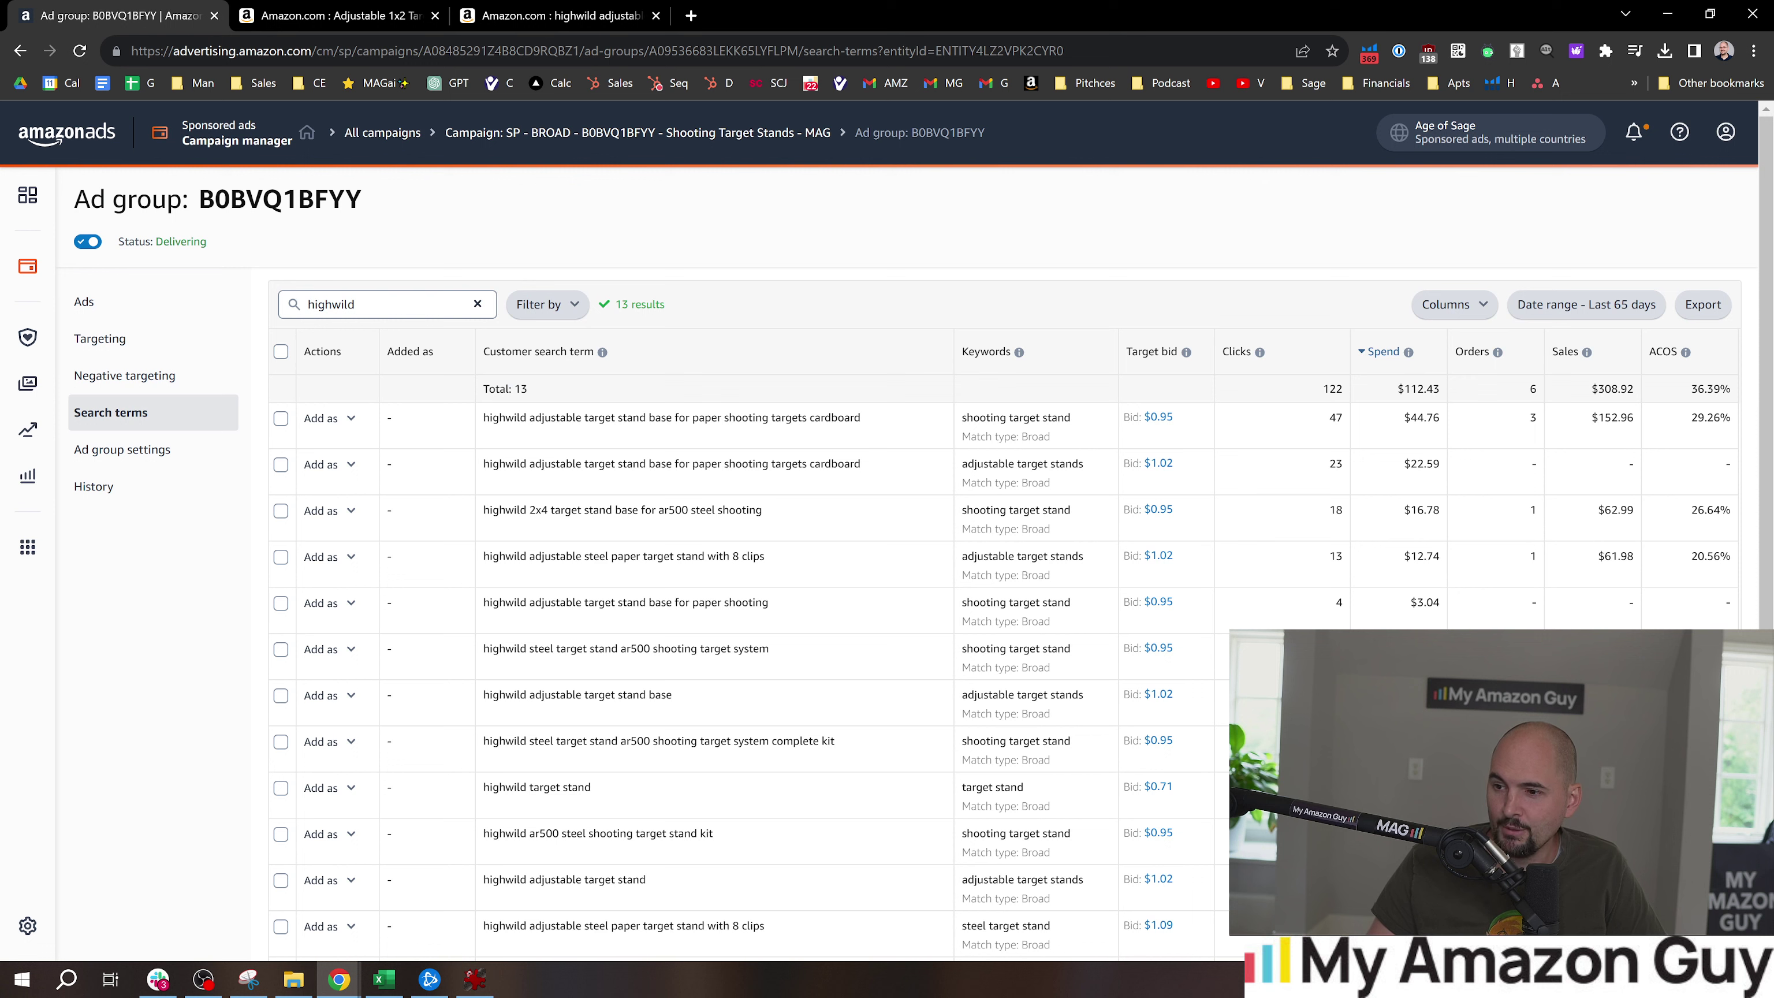
left_click(342, 474)
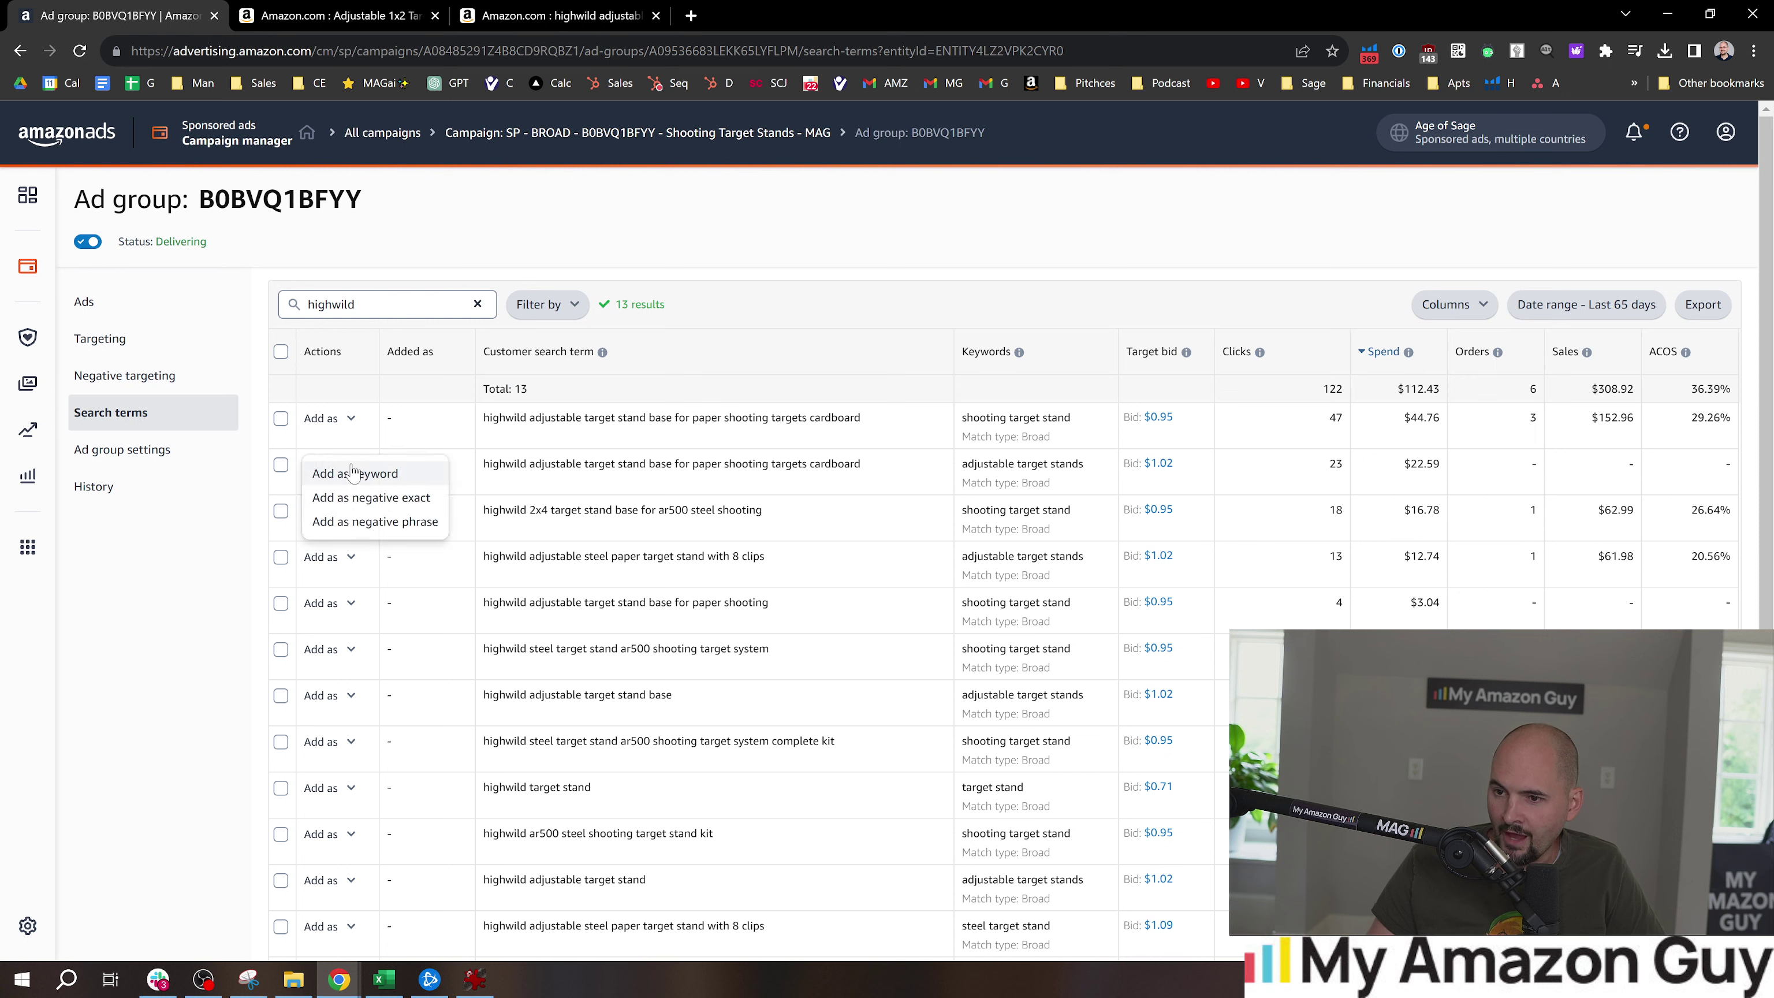
left_click(403, 504)
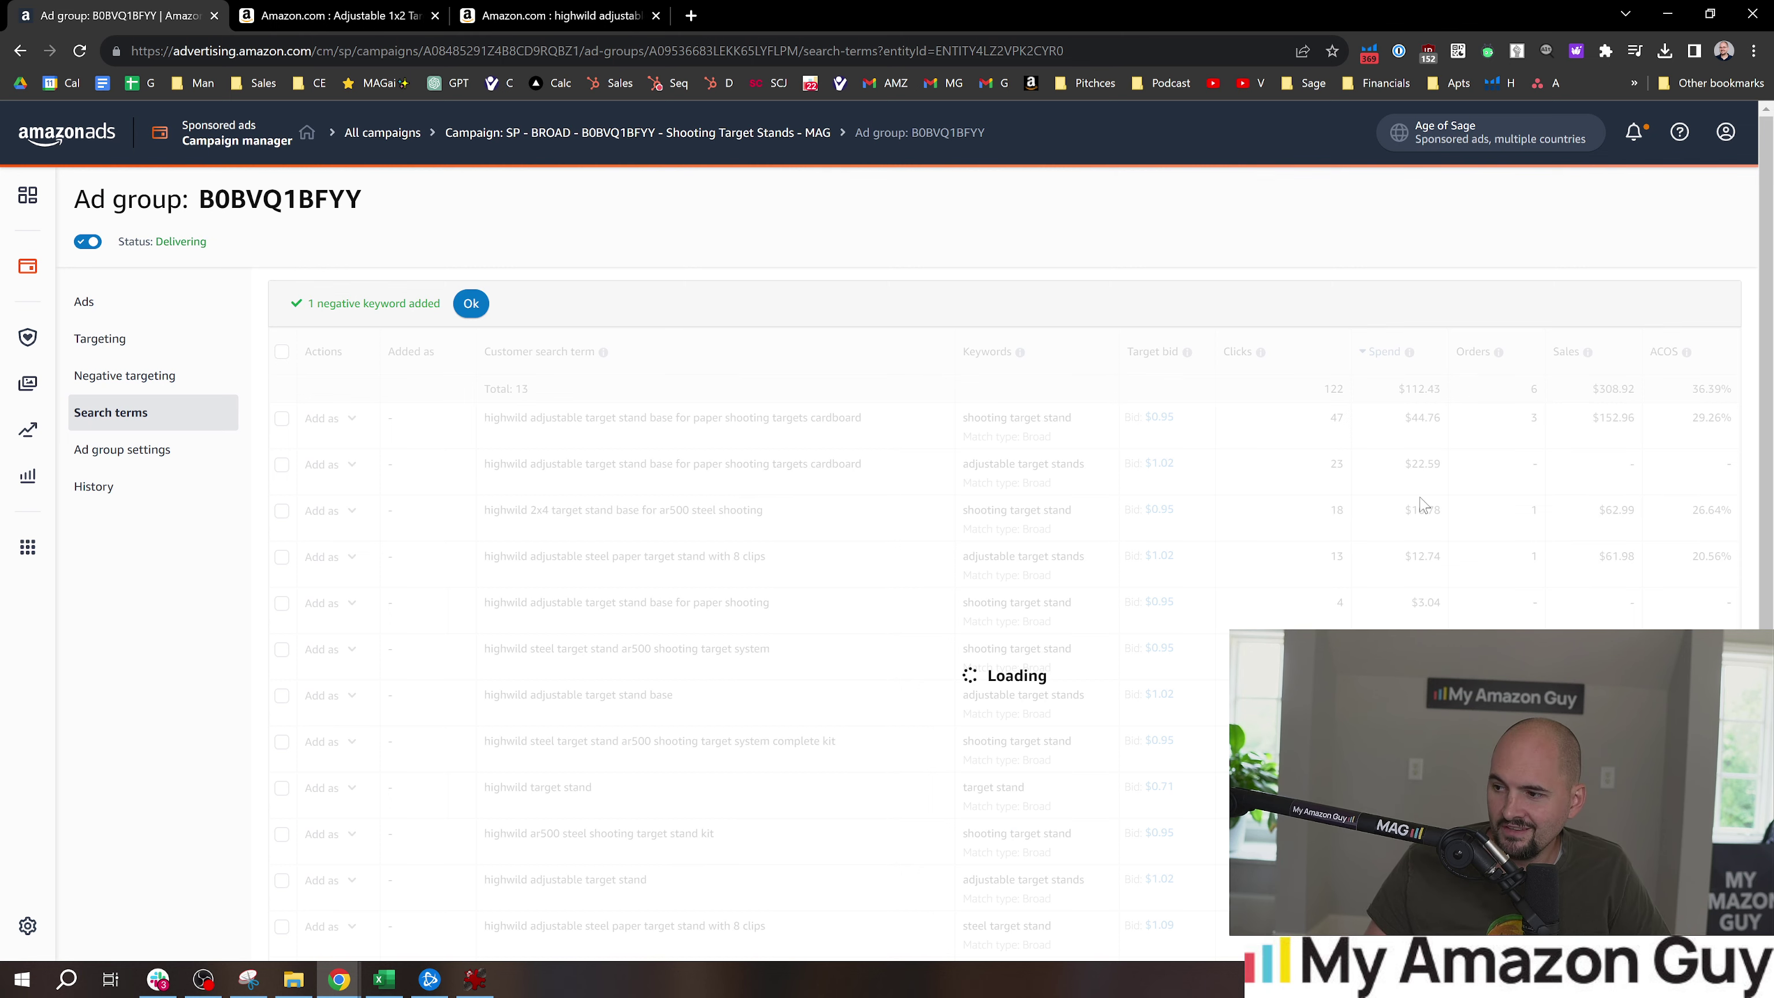
Examine the negative match type and the matched keywords of the two identical highwild cardboard target search terms
scroll(1770, 503, "down", 1)
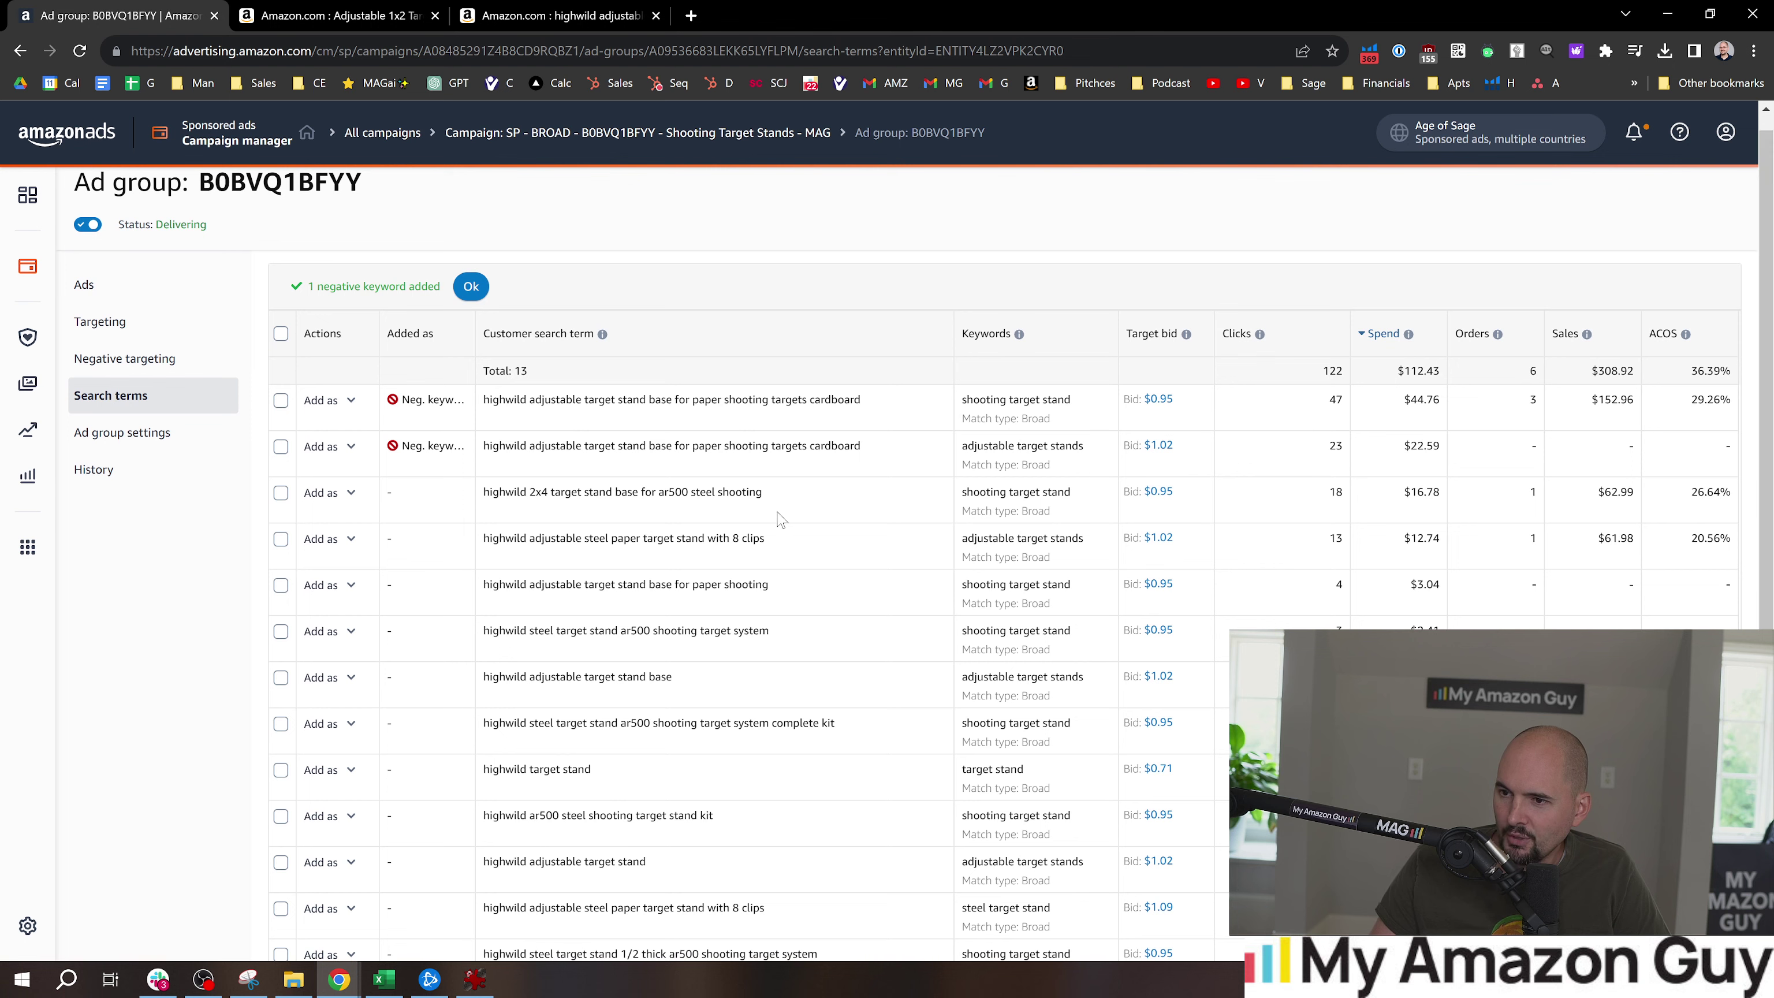
scroll(1770, 482, "up", 1)
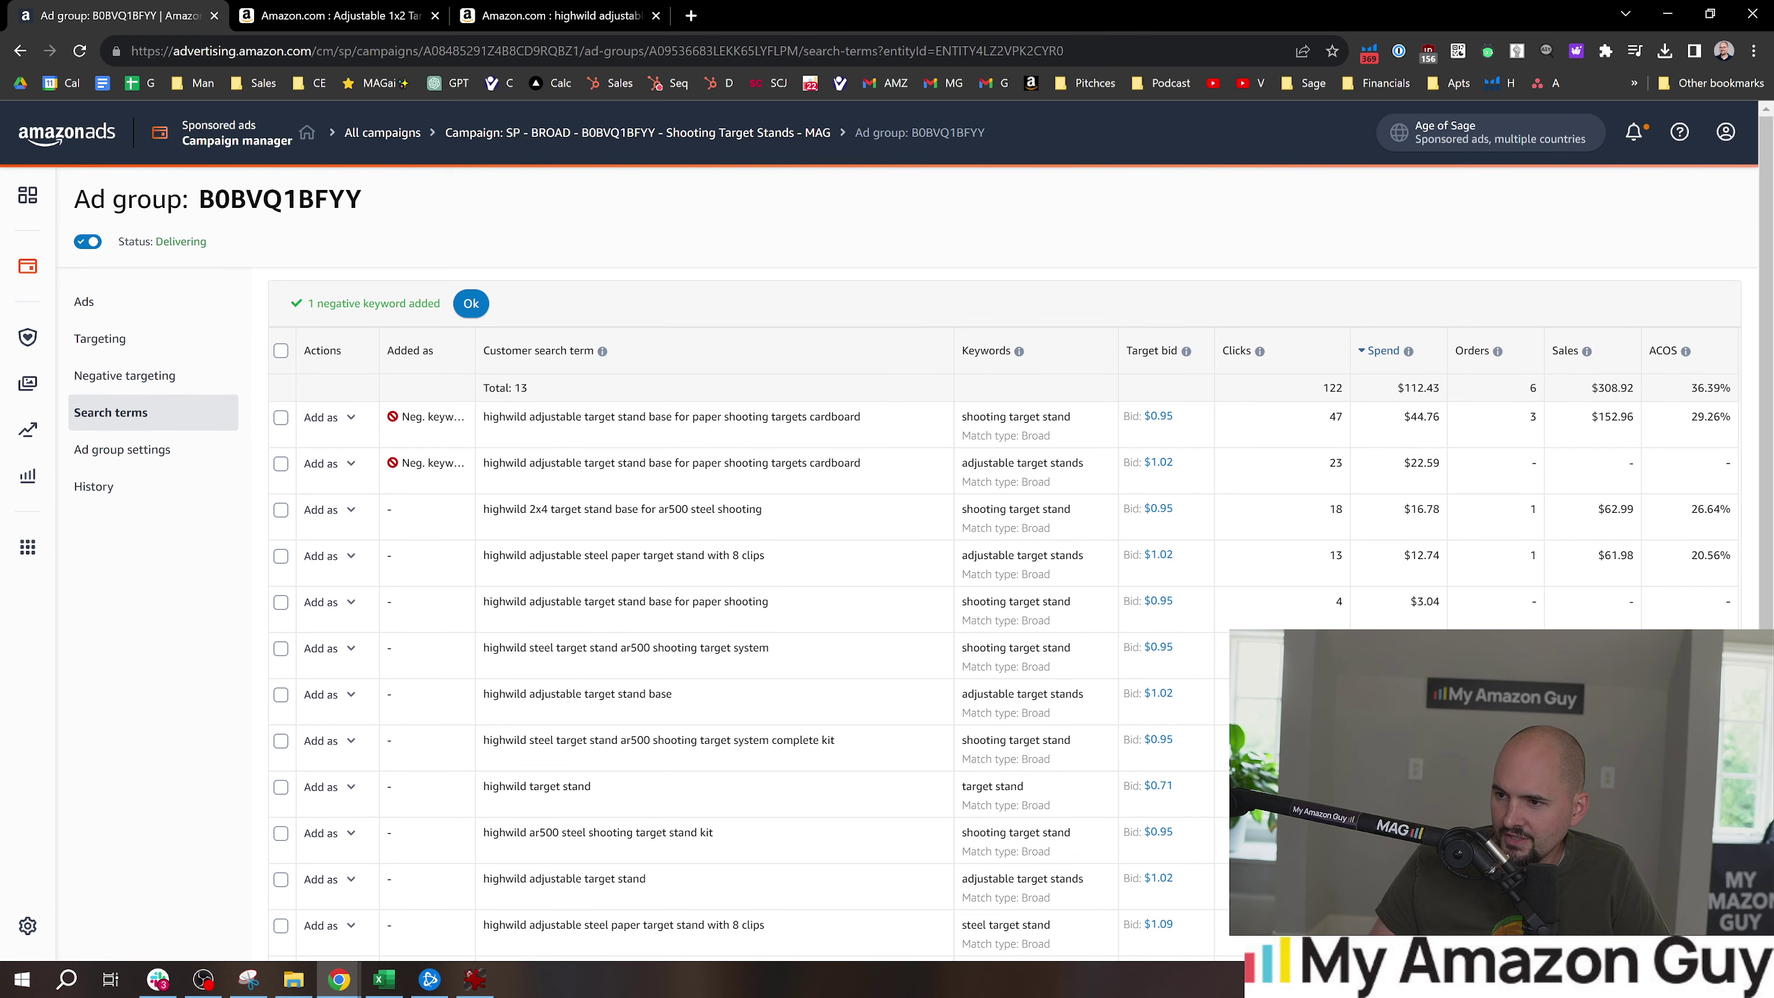
mouse_move(429, 417)
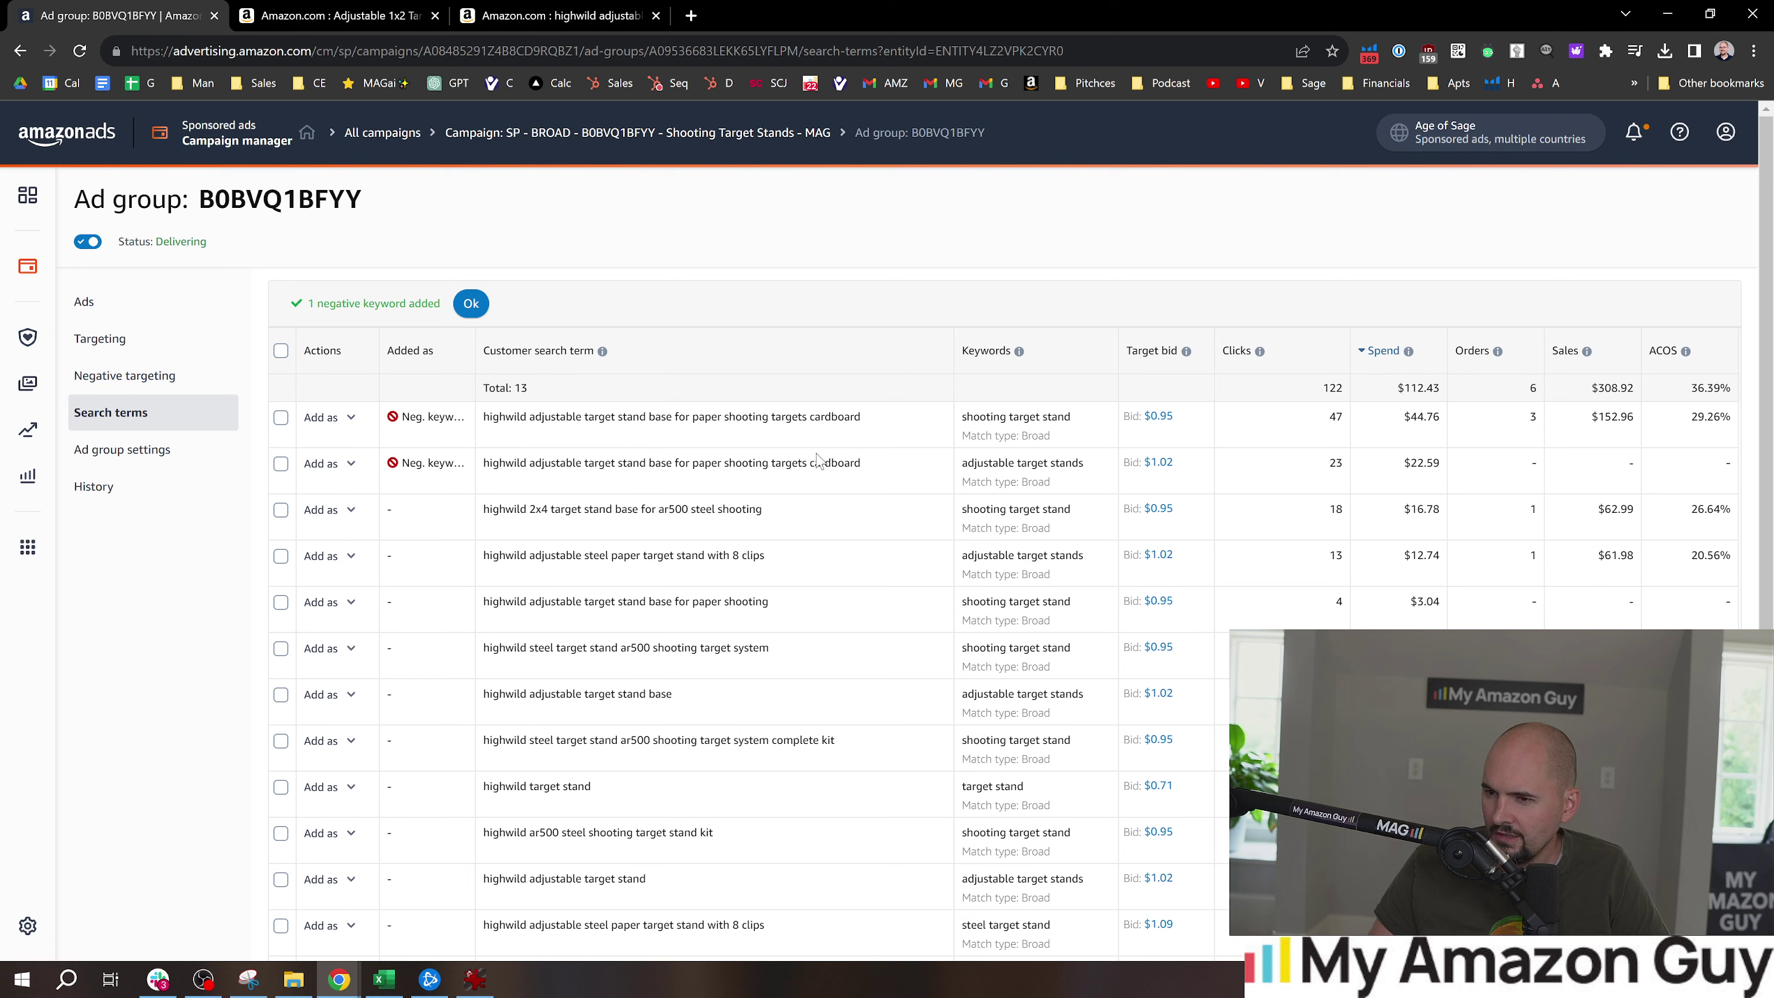
left_click(353, 463)
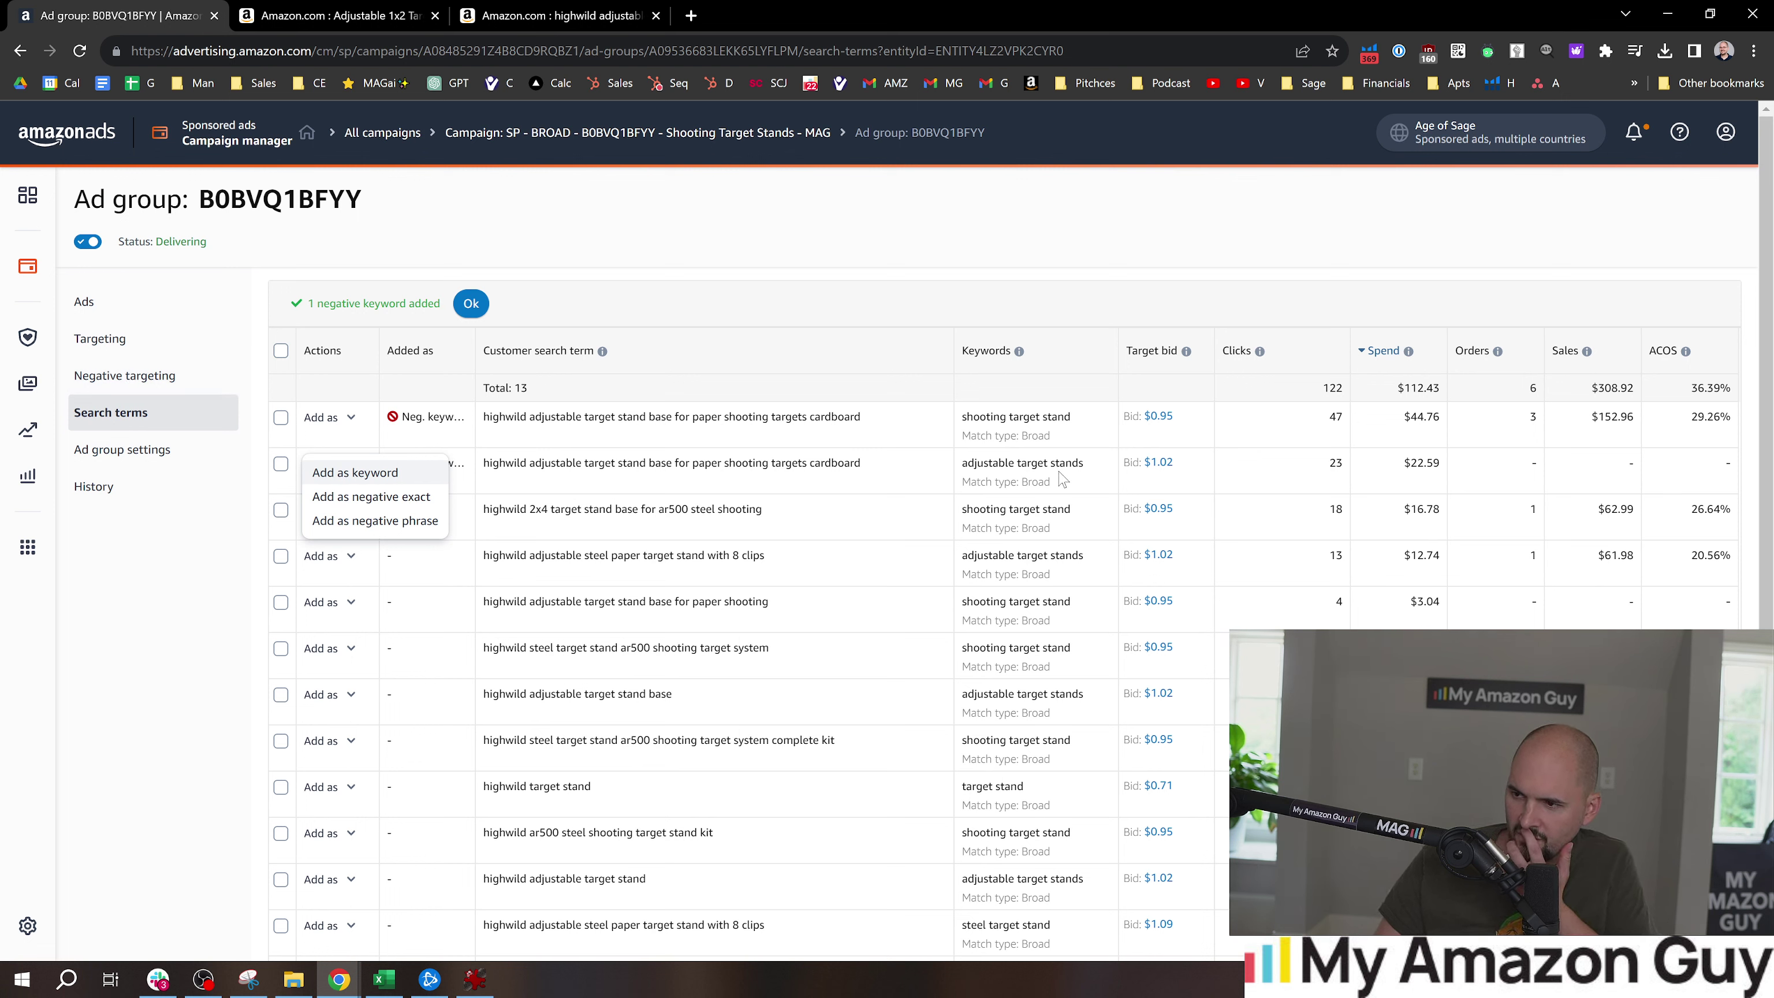
left_click(712, 447)
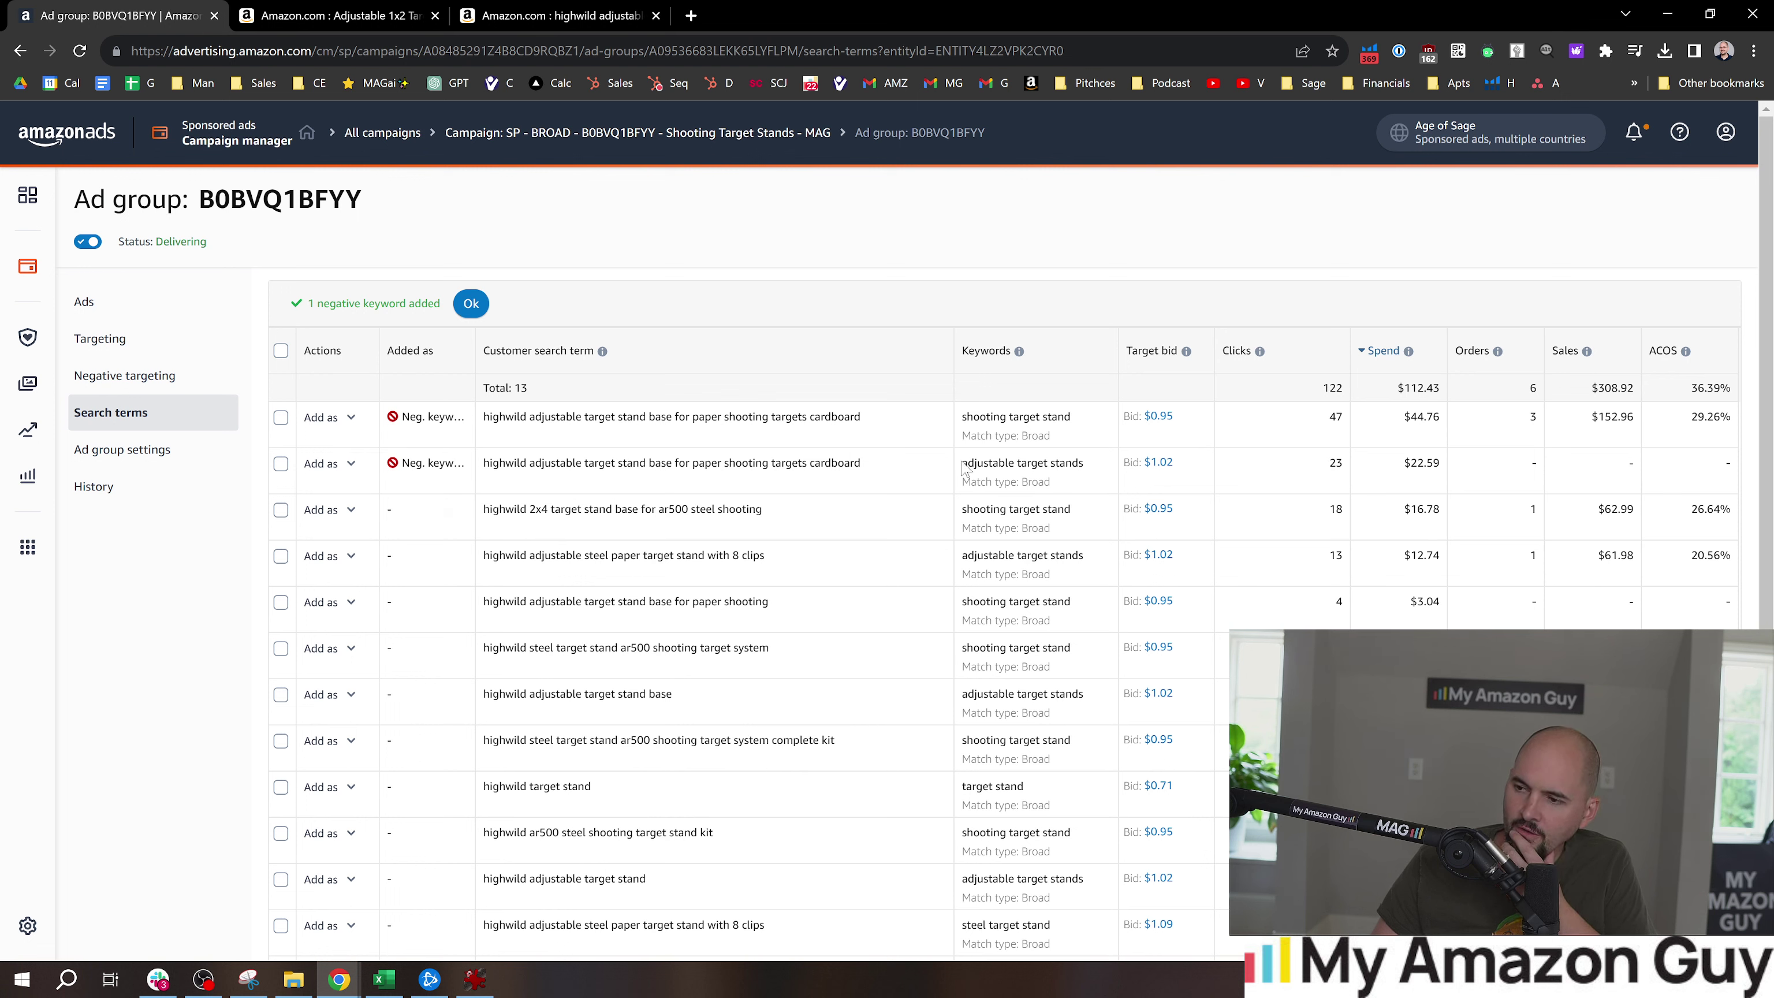
left_click_drag(962, 467, 1097, 468)
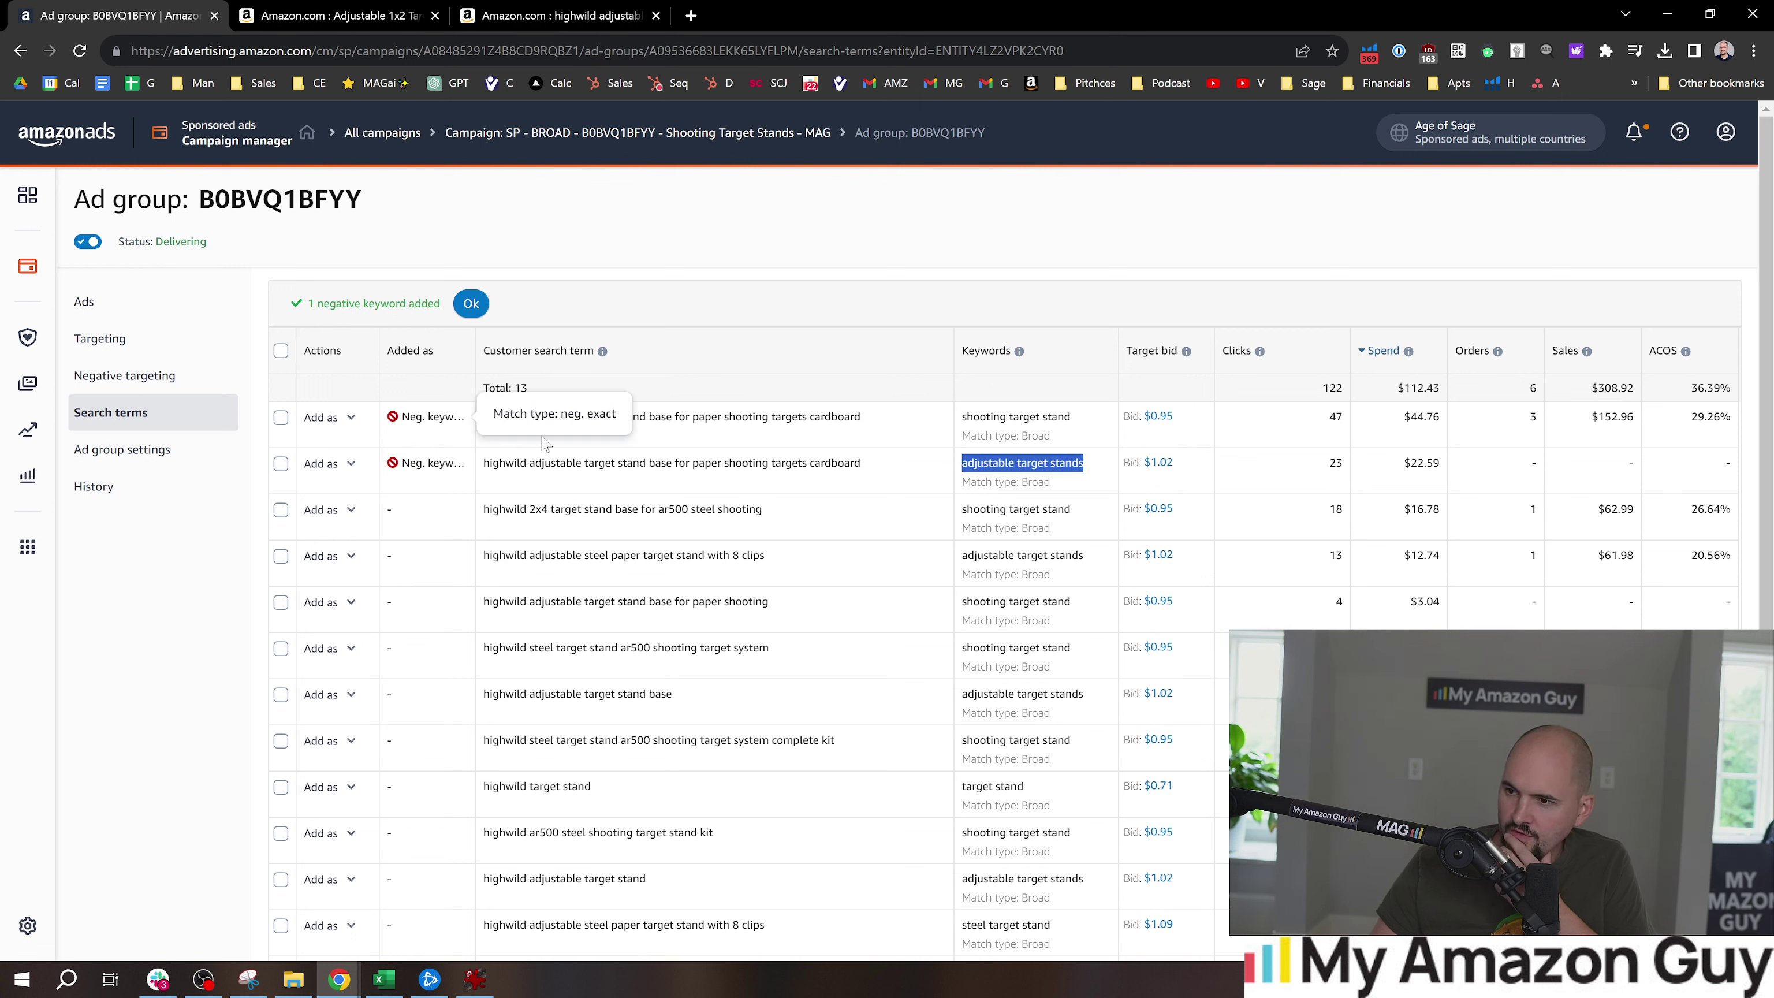
left_click(1076, 484)
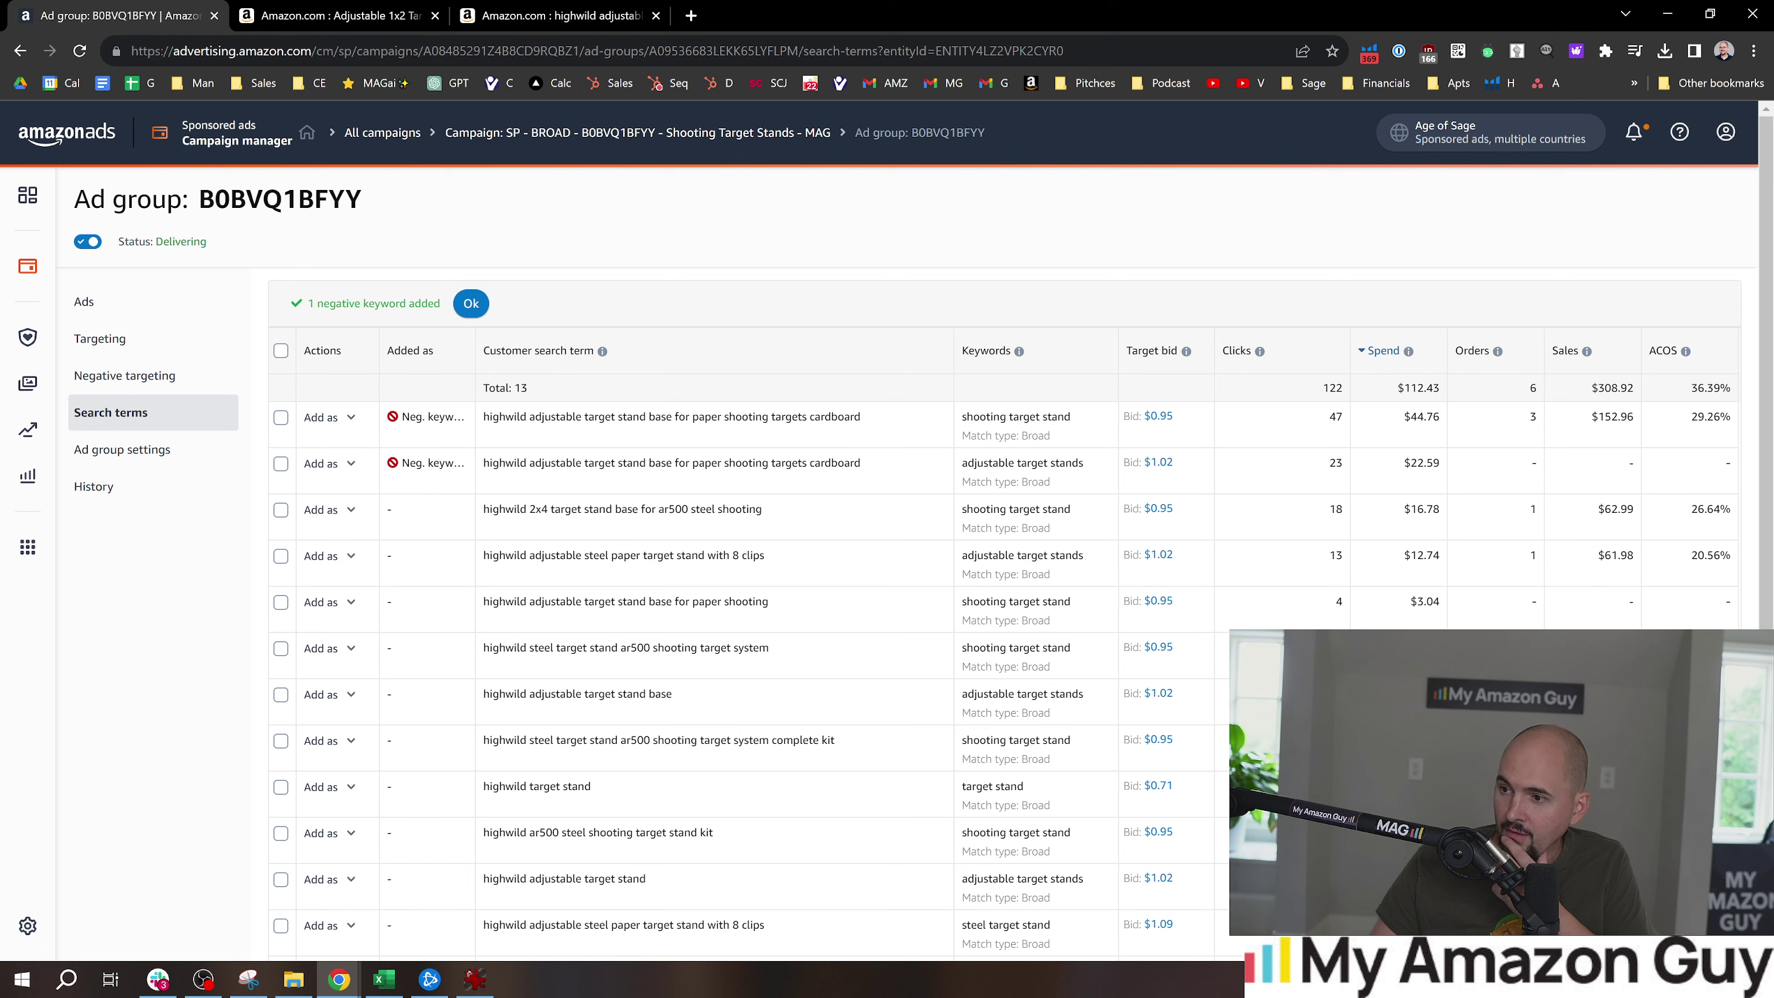
double_click(985, 417)
Archive the negative exact keyword "highwild adjustable target stand base for paper shooting targets cardboard" in the ad group's negative targeting
left_click(203, 380)
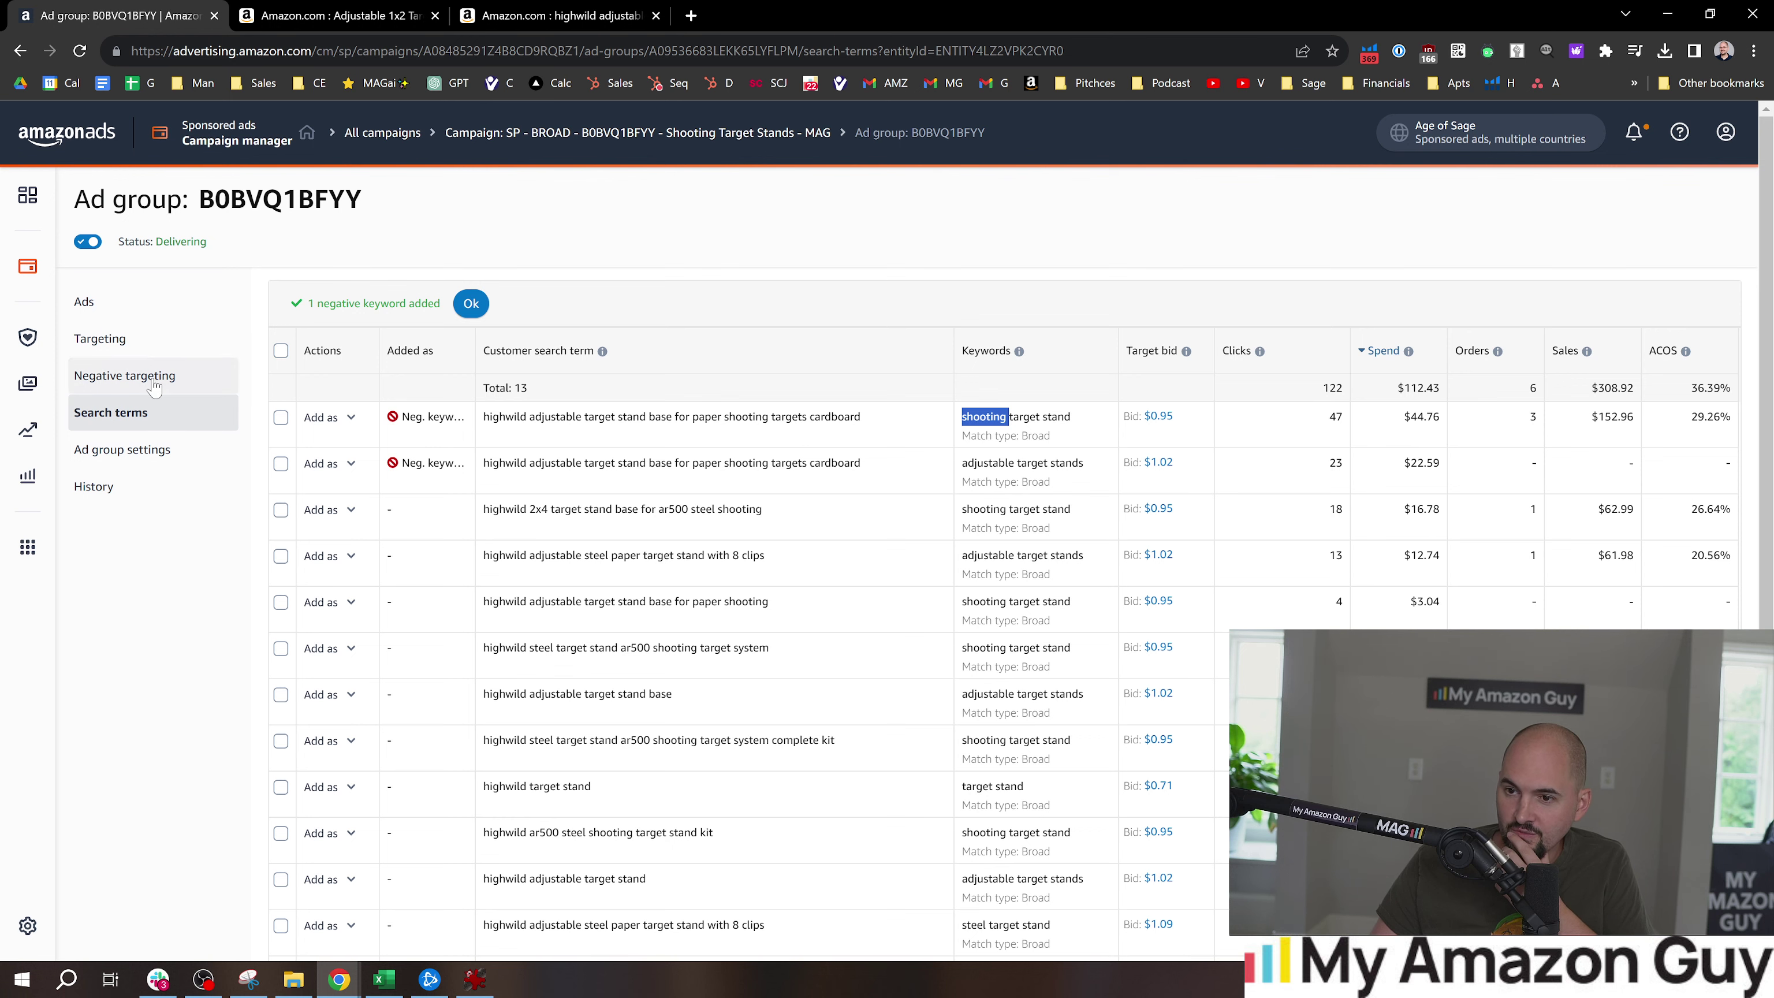
left_click(280, 418)
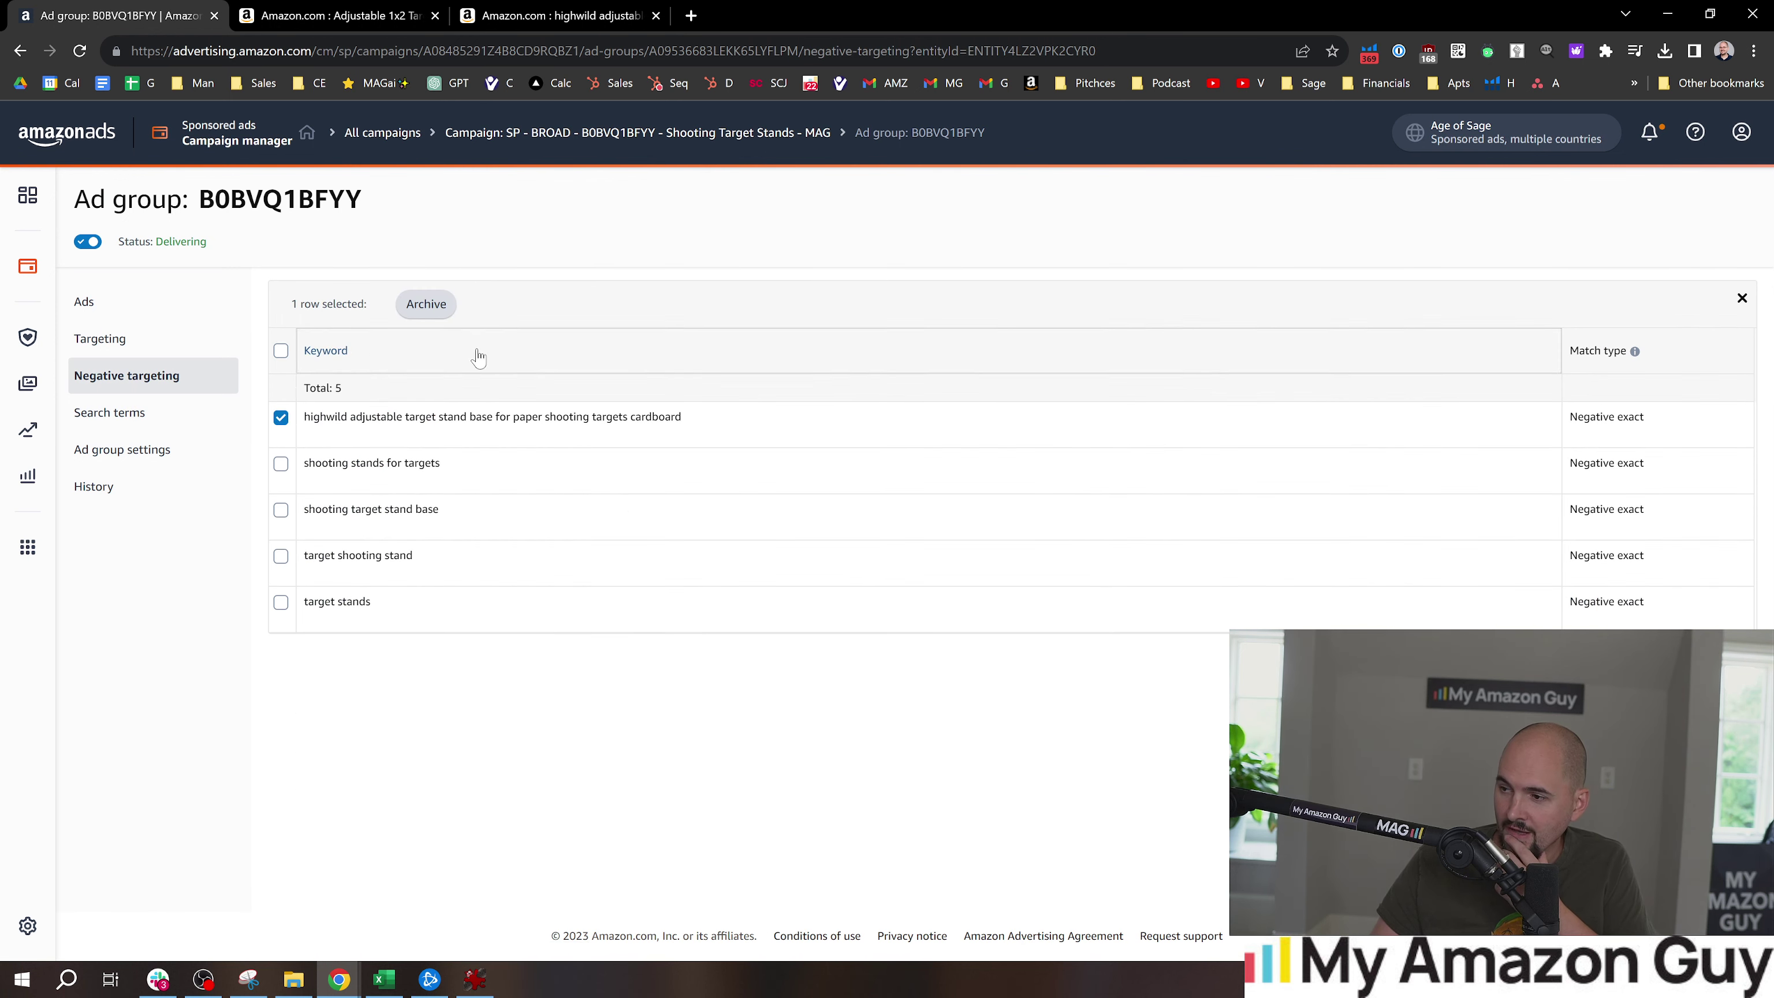
left_click(427, 305)
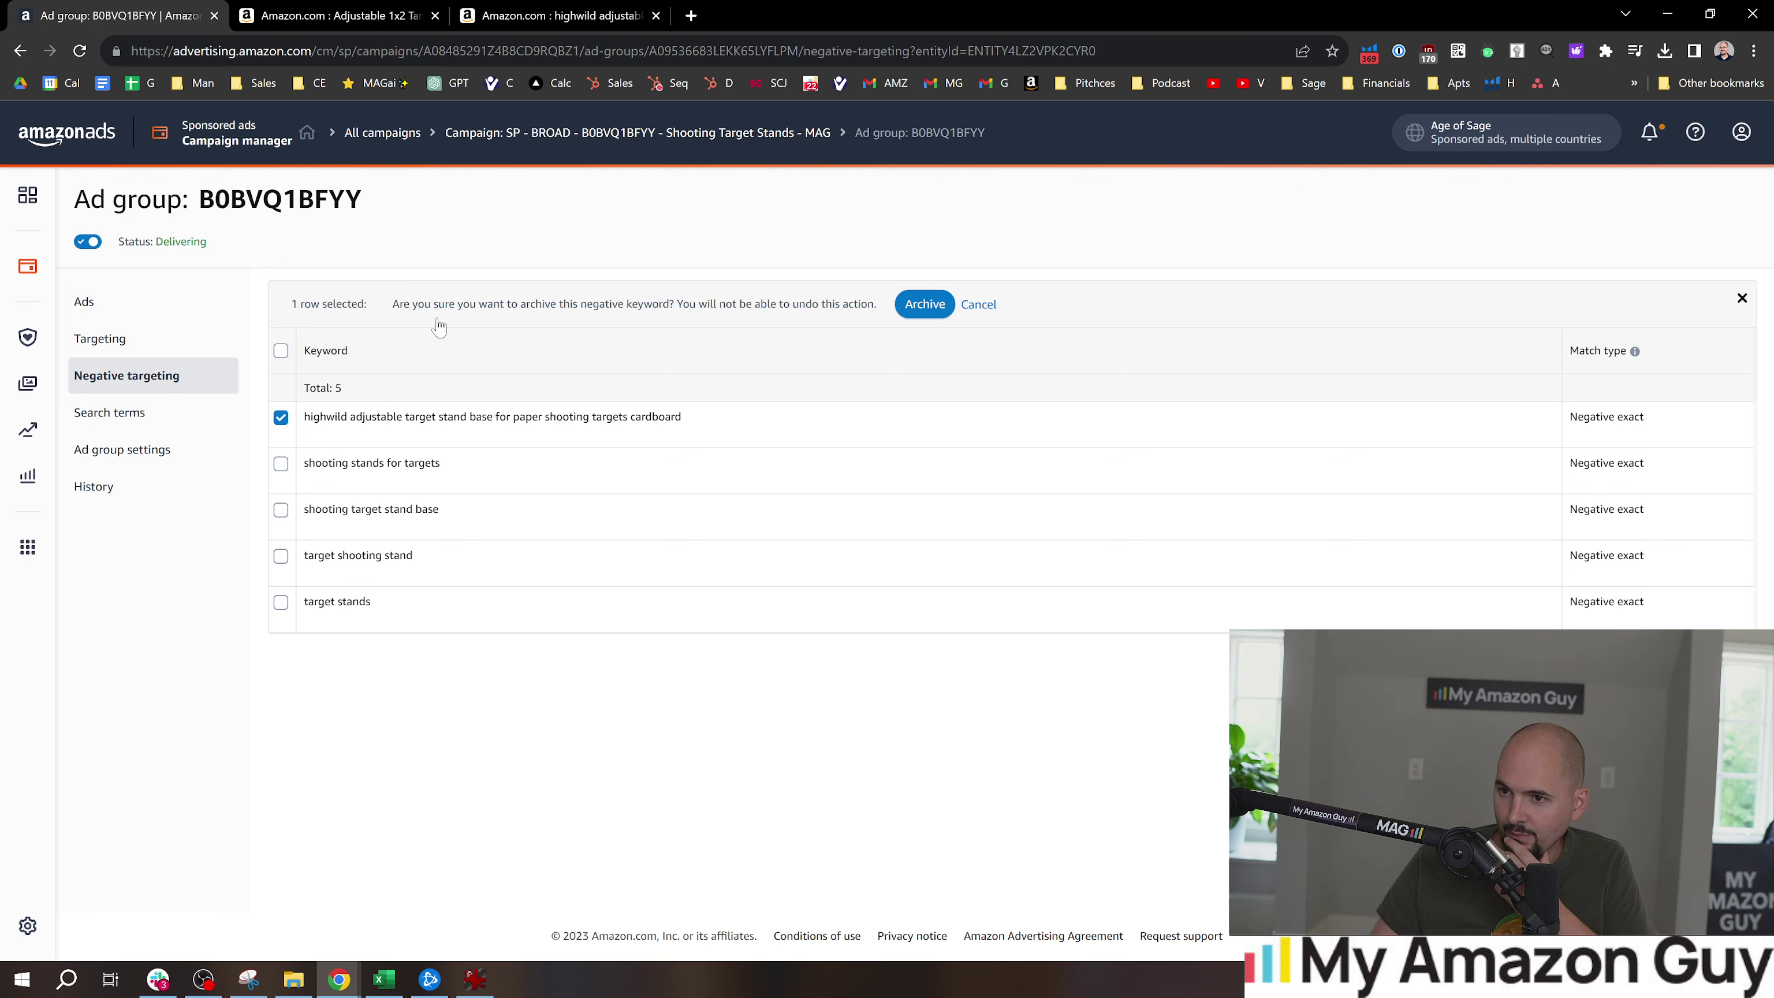
left_click(924, 305)
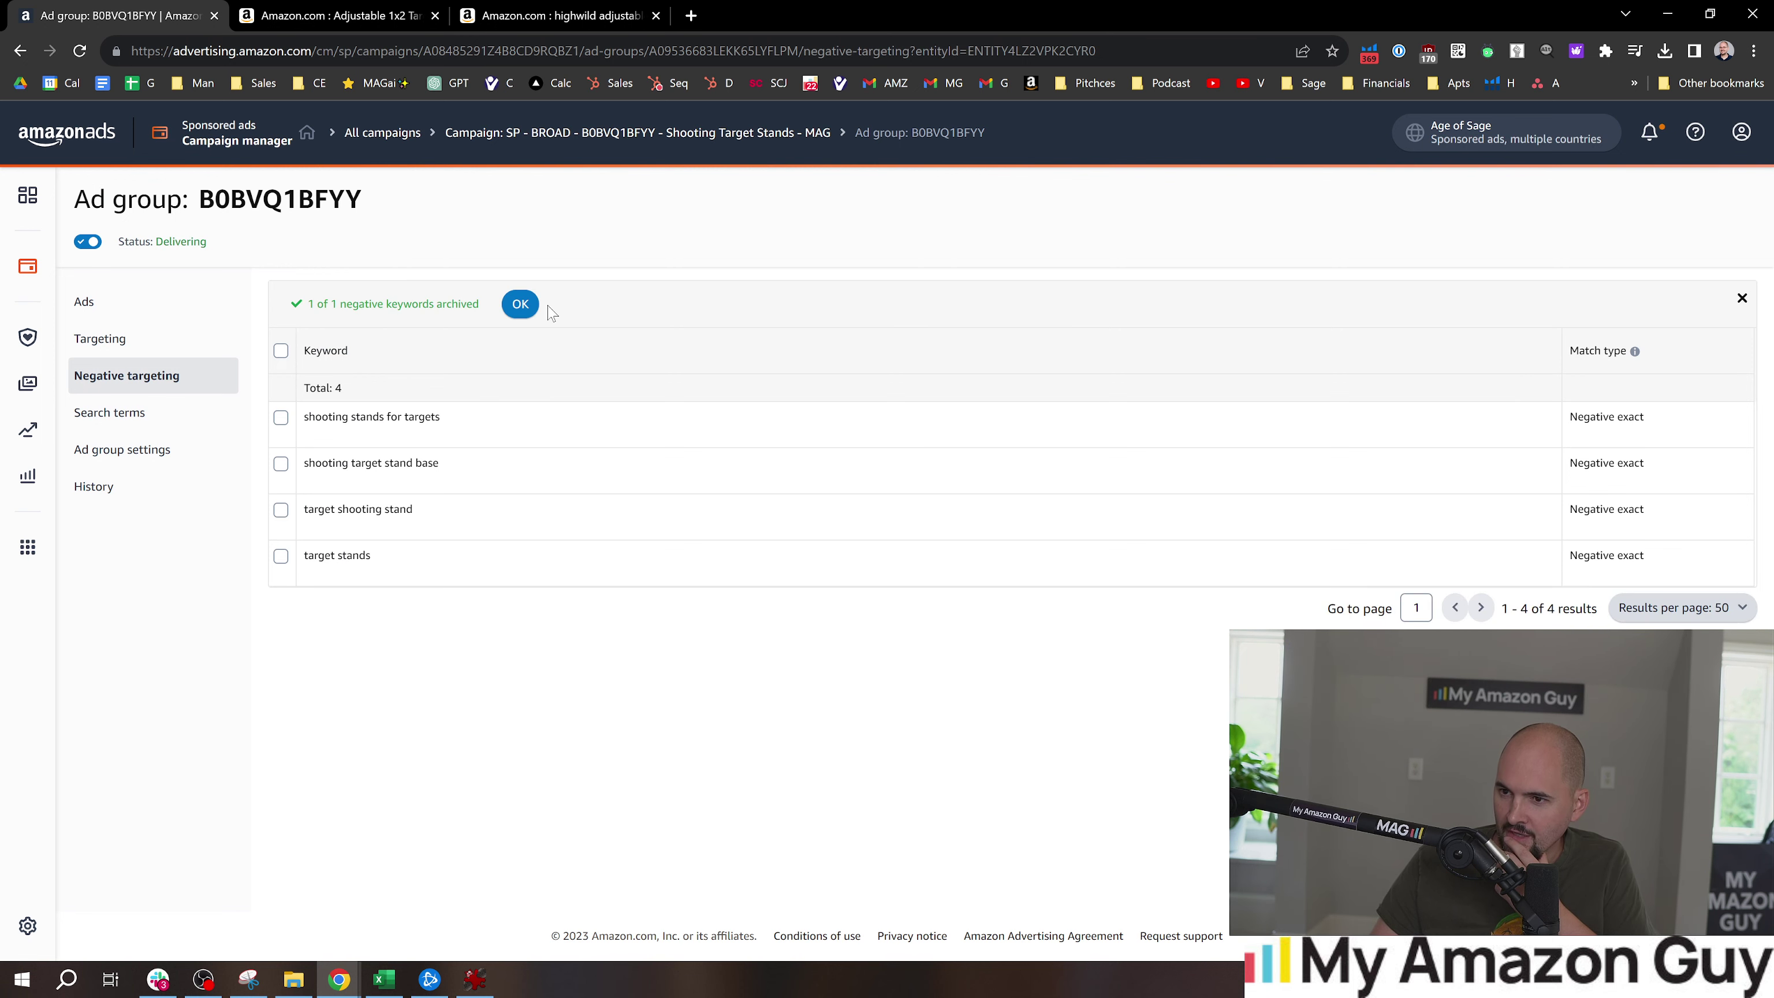
left_click(516, 307)
Return to the ad group's search terms and check which keyword the second highwild cardboard target search term is matched to
left_click(153, 323)
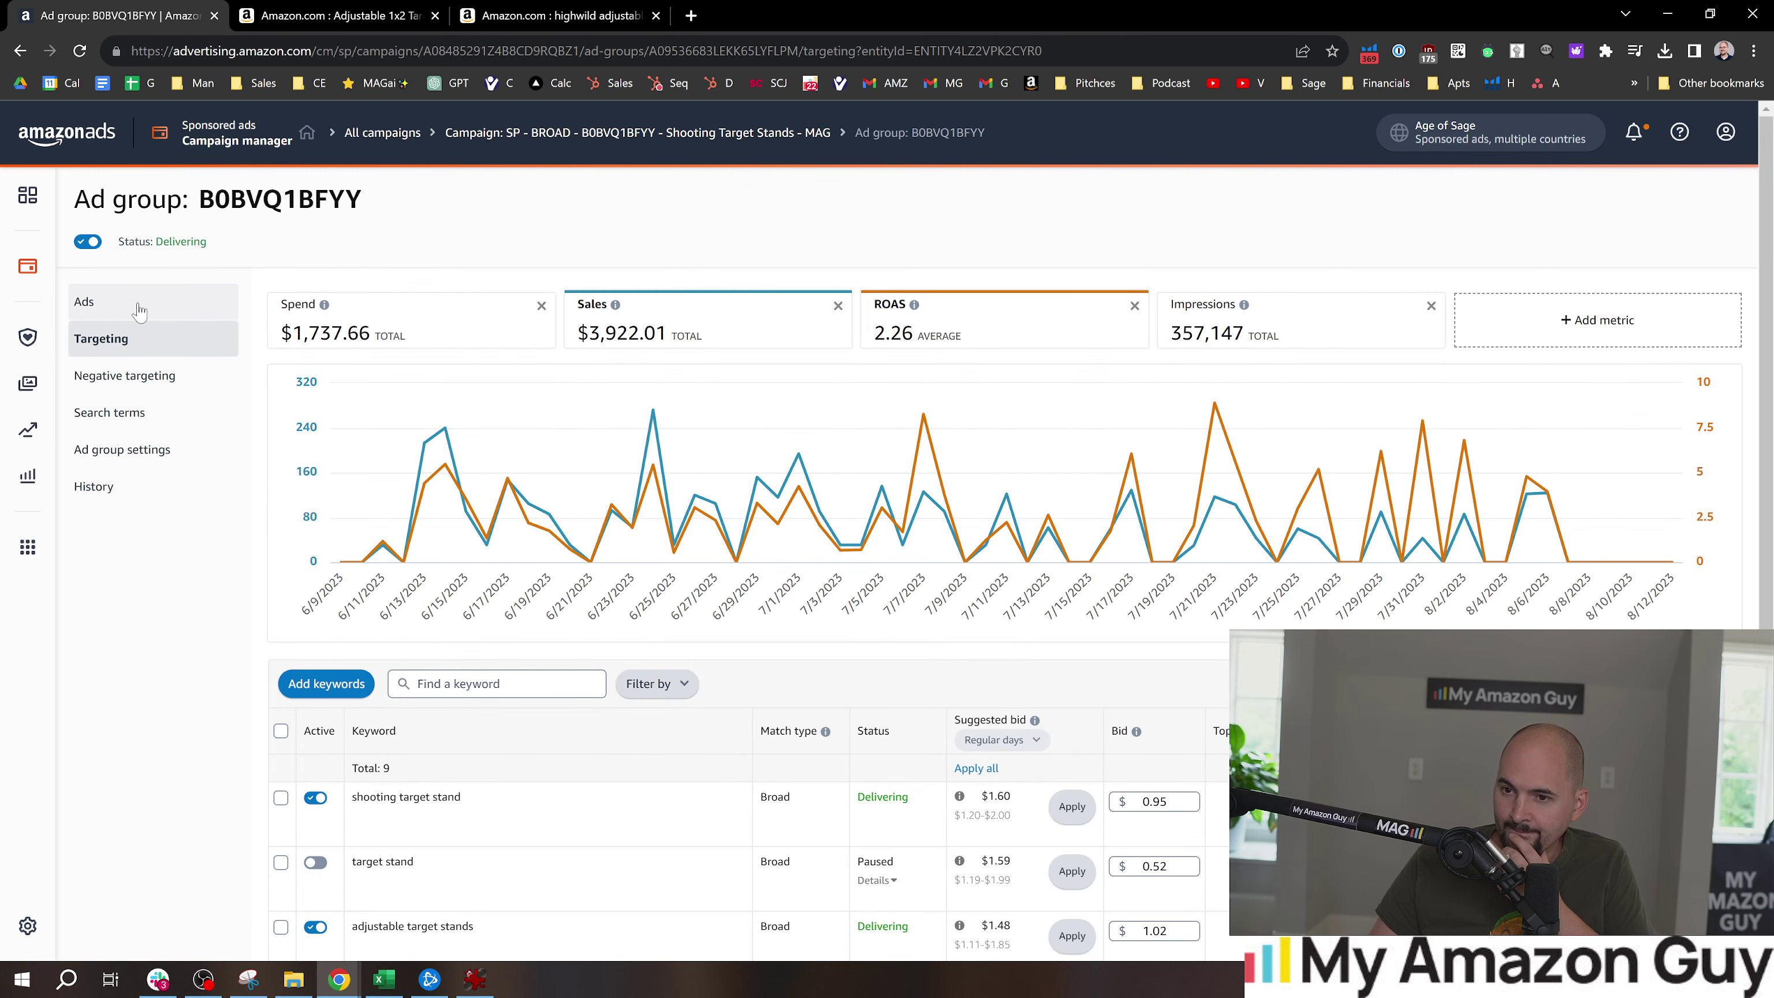
left_click(133, 412)
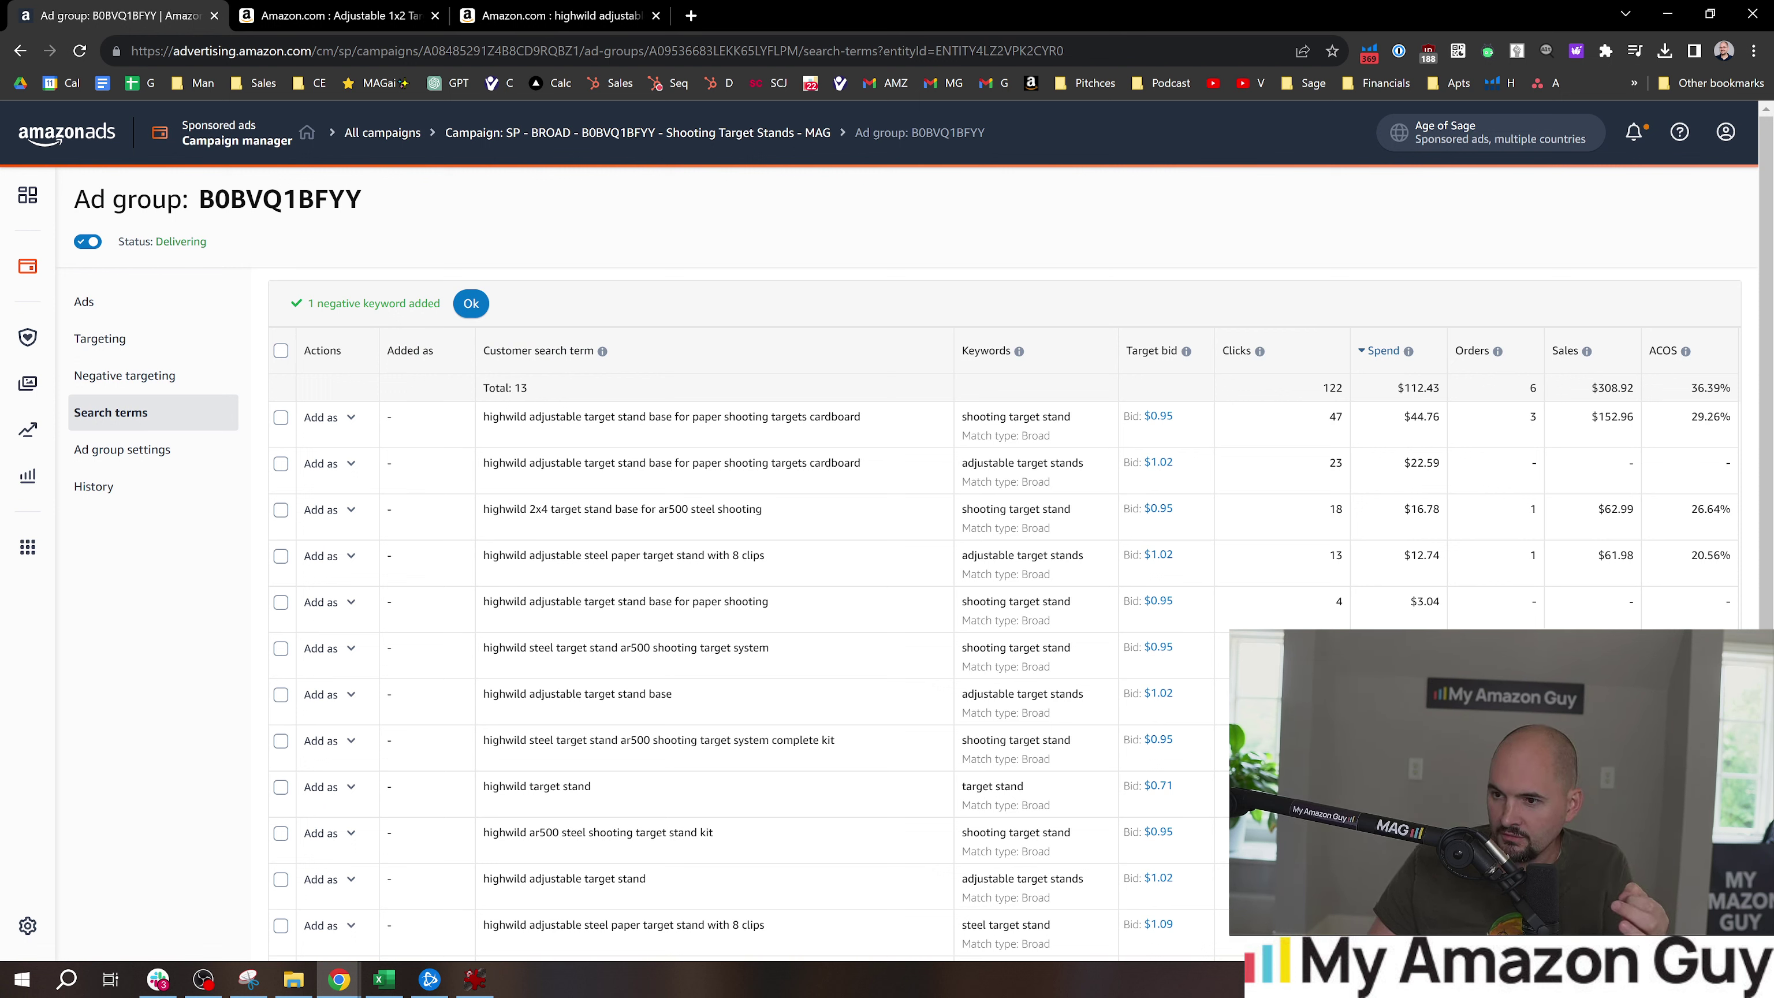
double_click(990, 462)
left_click_drag(1083, 462, 976, 466)
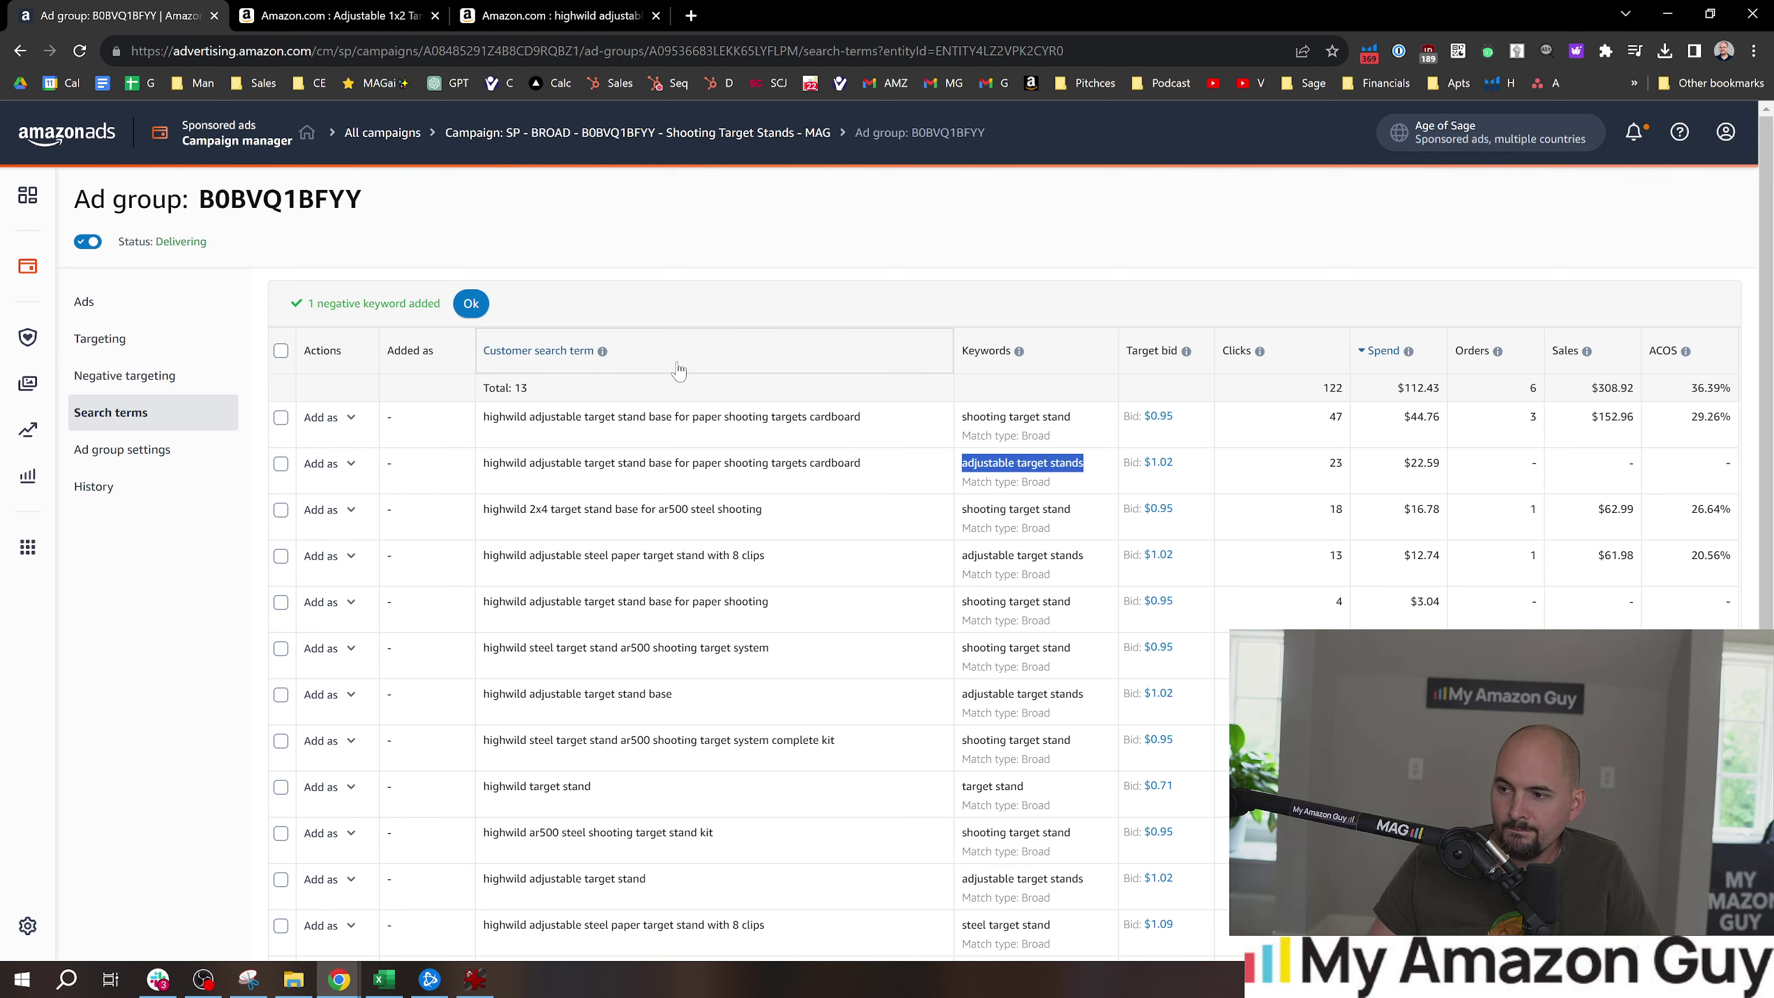
Find "adjus" on the ad group's targeting page to check the adjustable target stands keyword
left_click(137, 352)
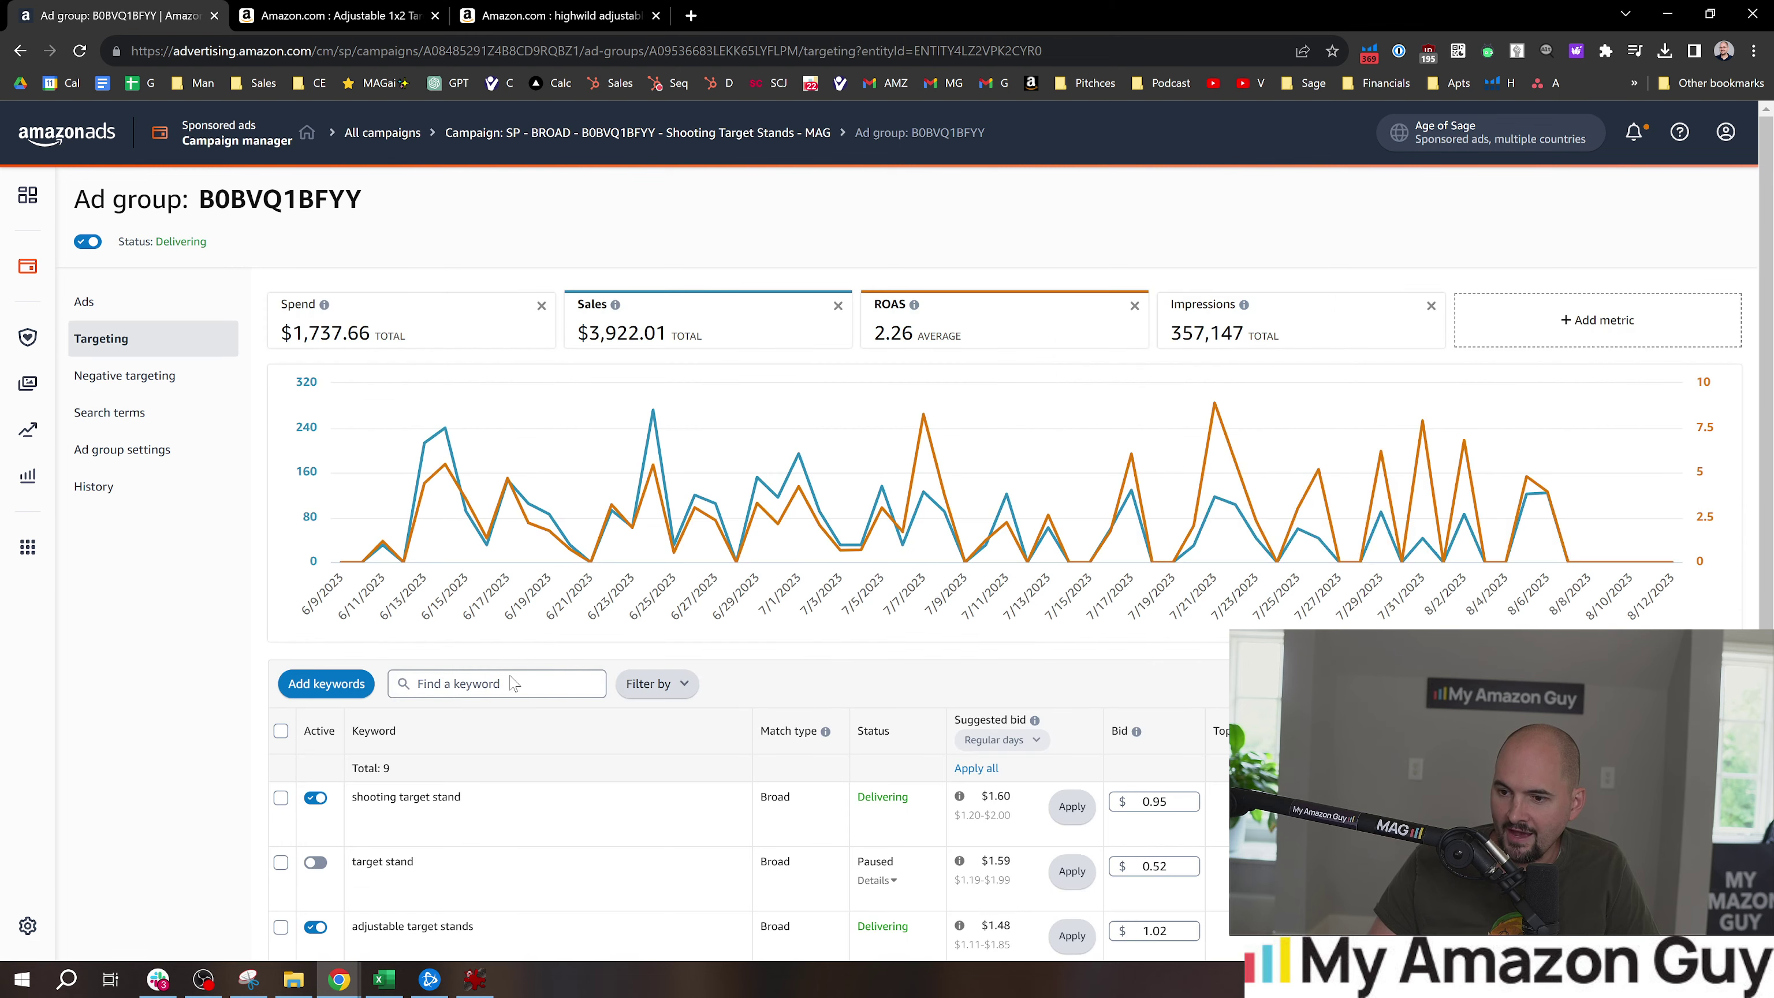
scroll(473, 536, "down", 4)
key("ctrl+f")
type("adjus")
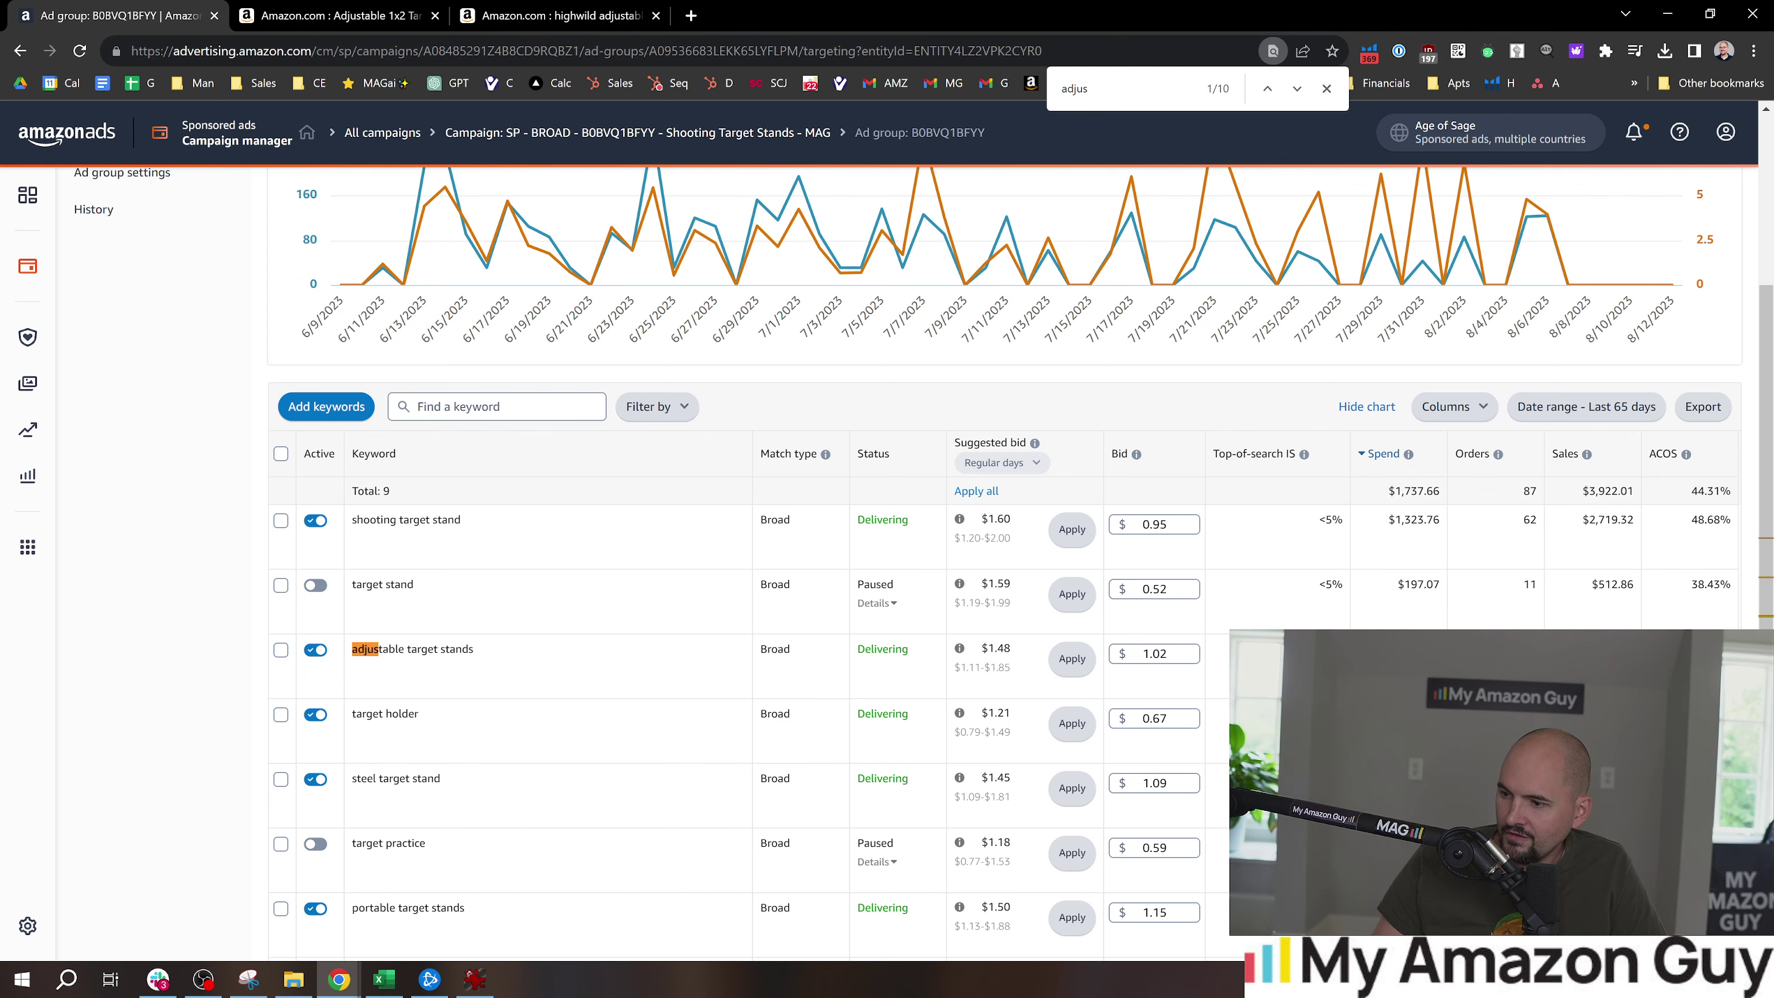
scroll(964, 495, "up", 5)
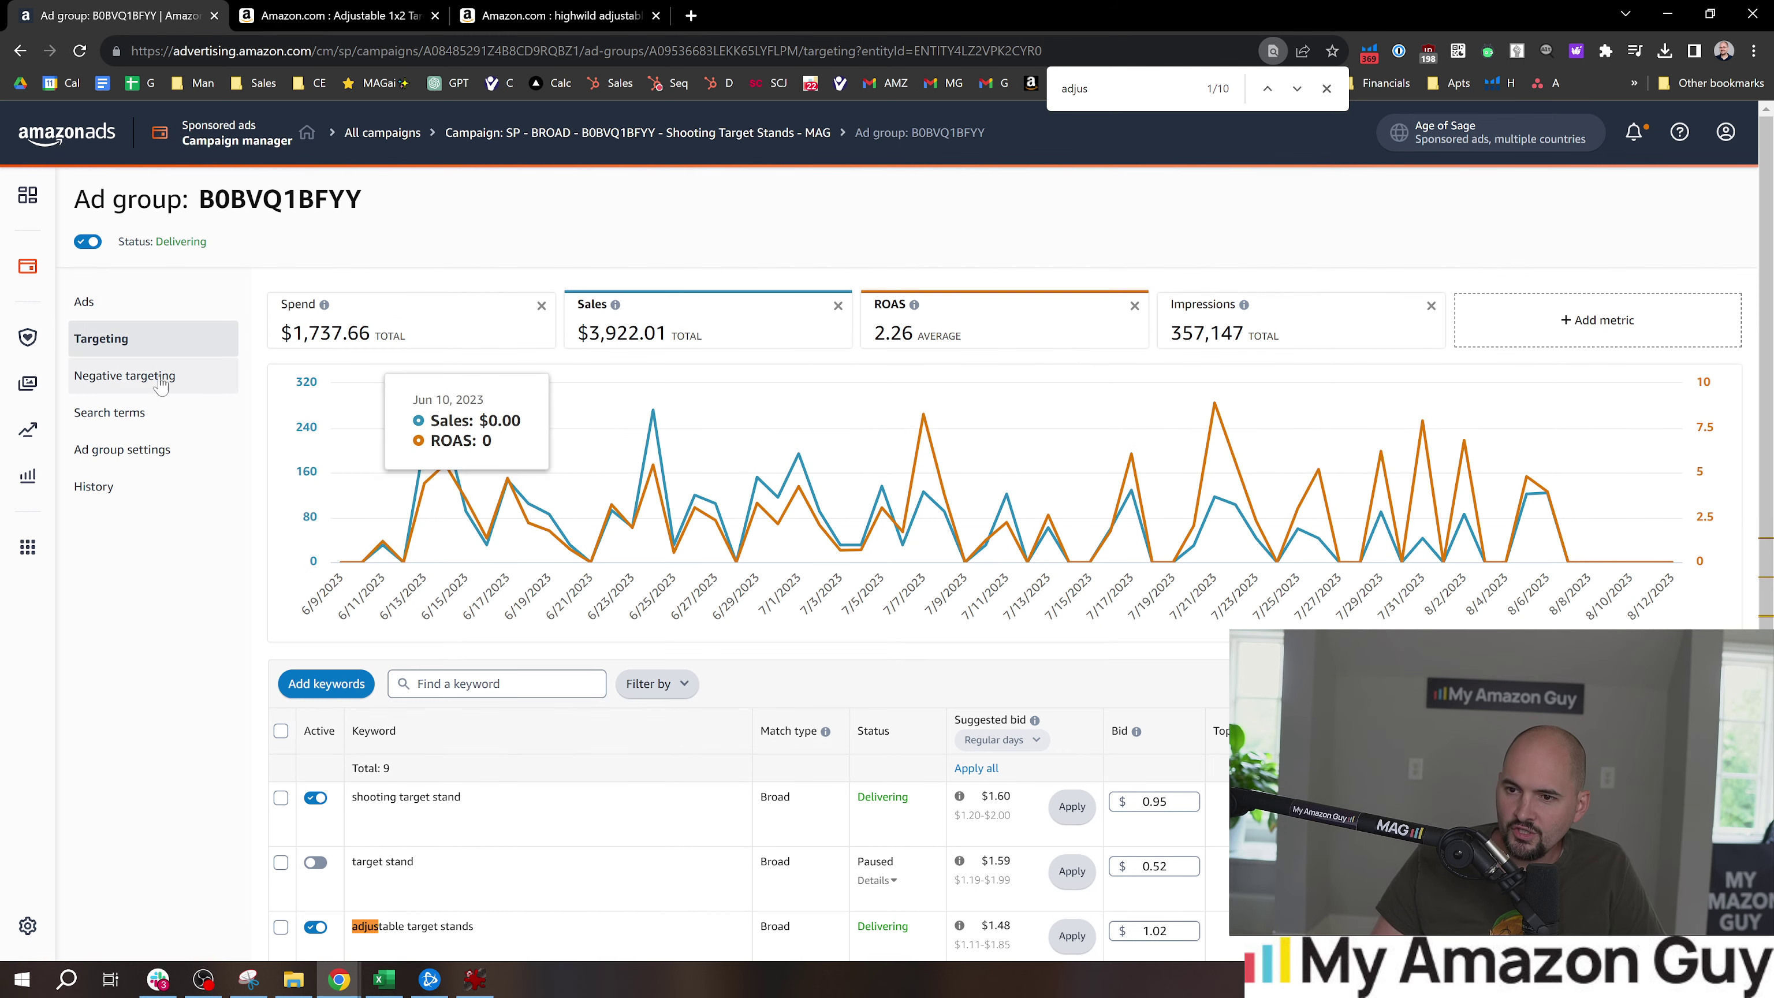
Review the highwild search terms again, and clear the "highwild" search to list all customer search terms
left_click(140, 380)
left_click(126, 409)
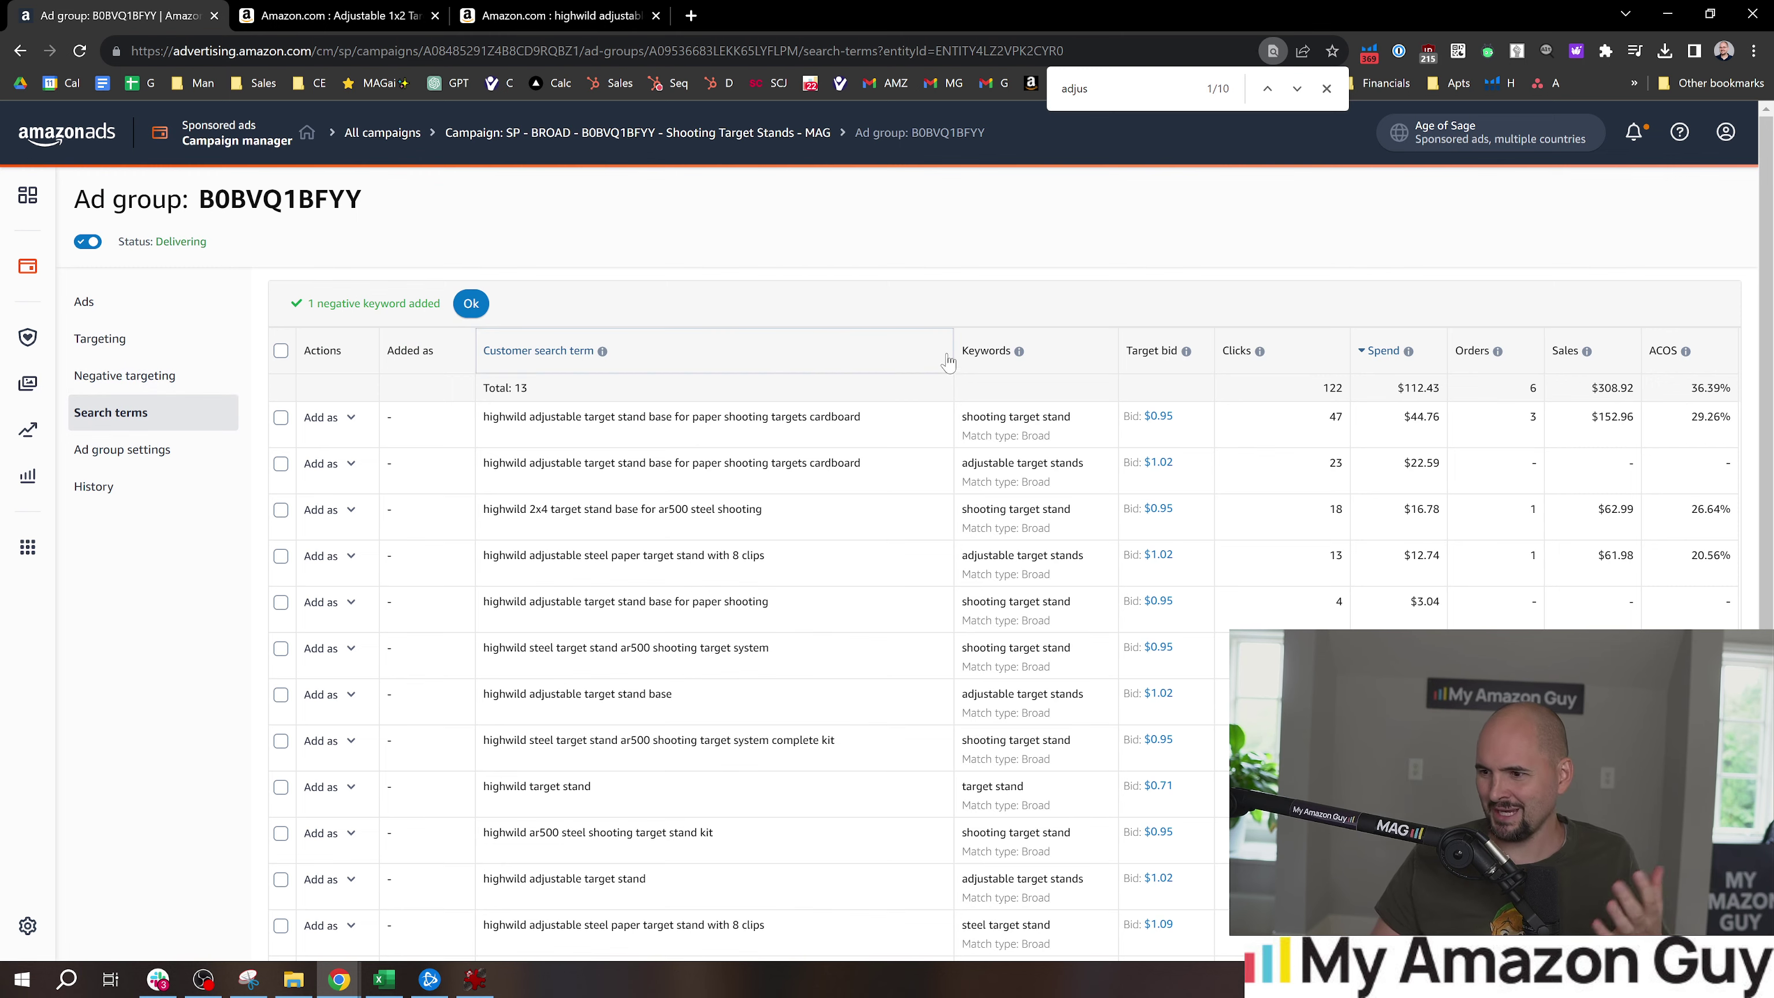
scroll(827, 570, "down", 2)
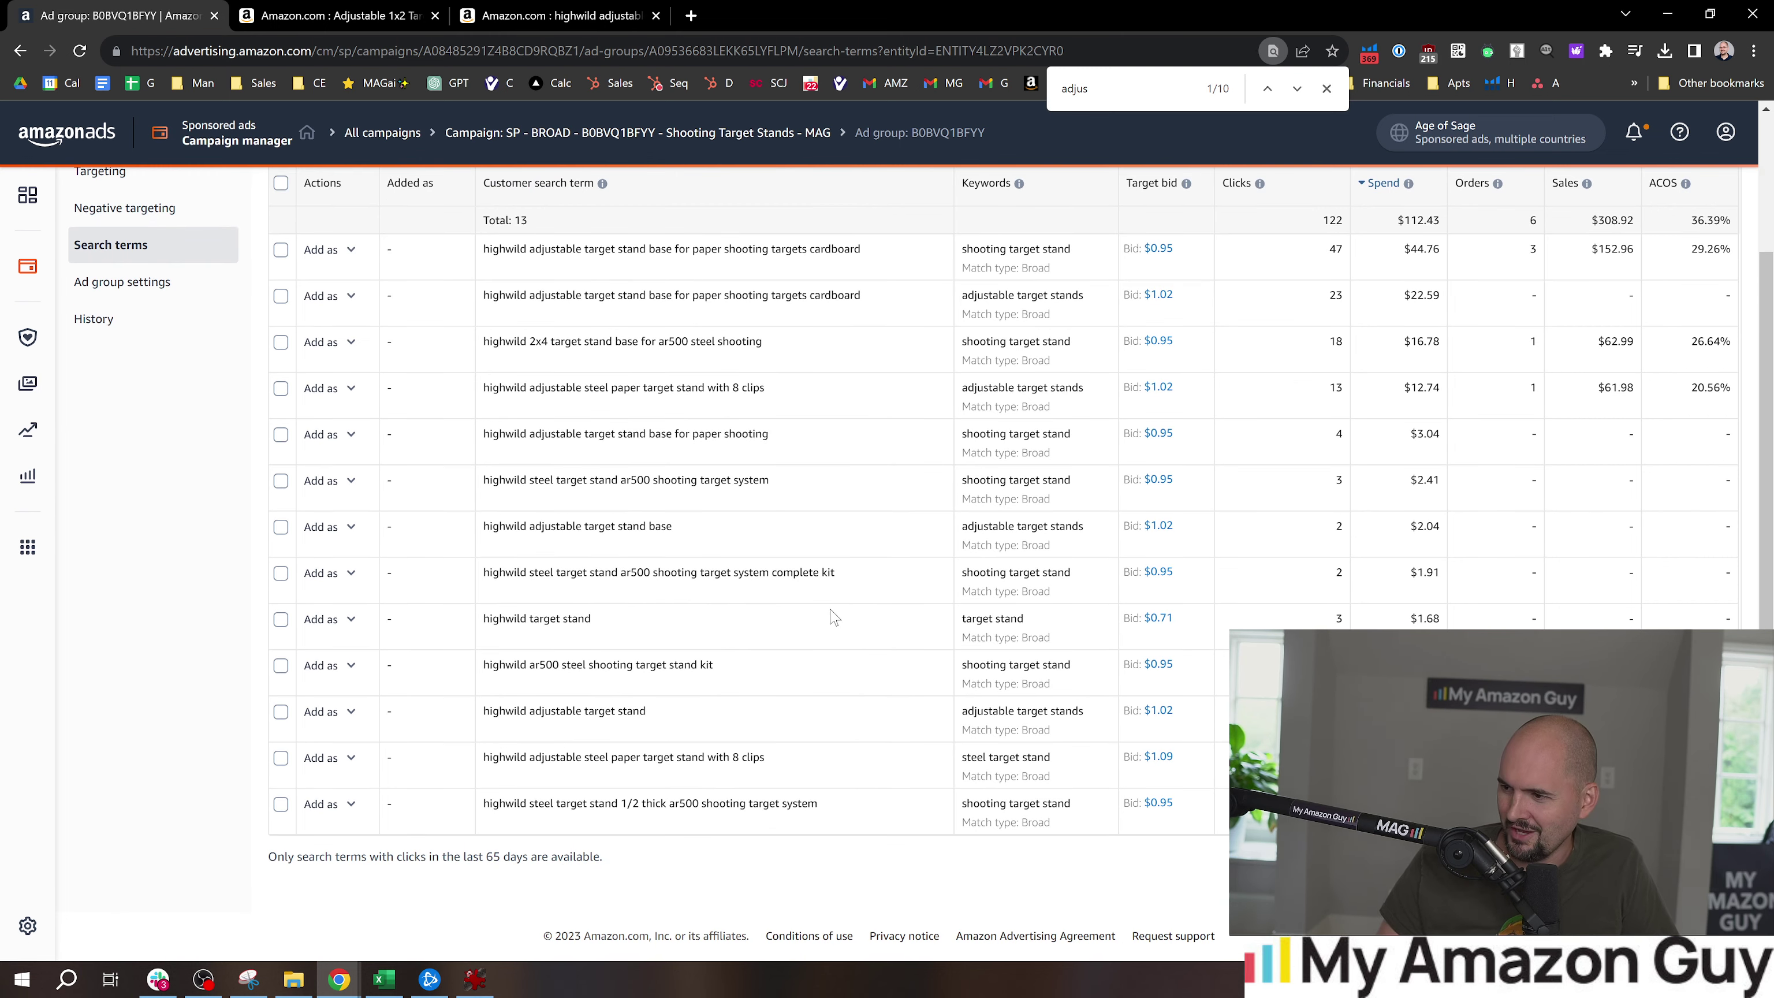
scroll(832, 615, "up", 2)
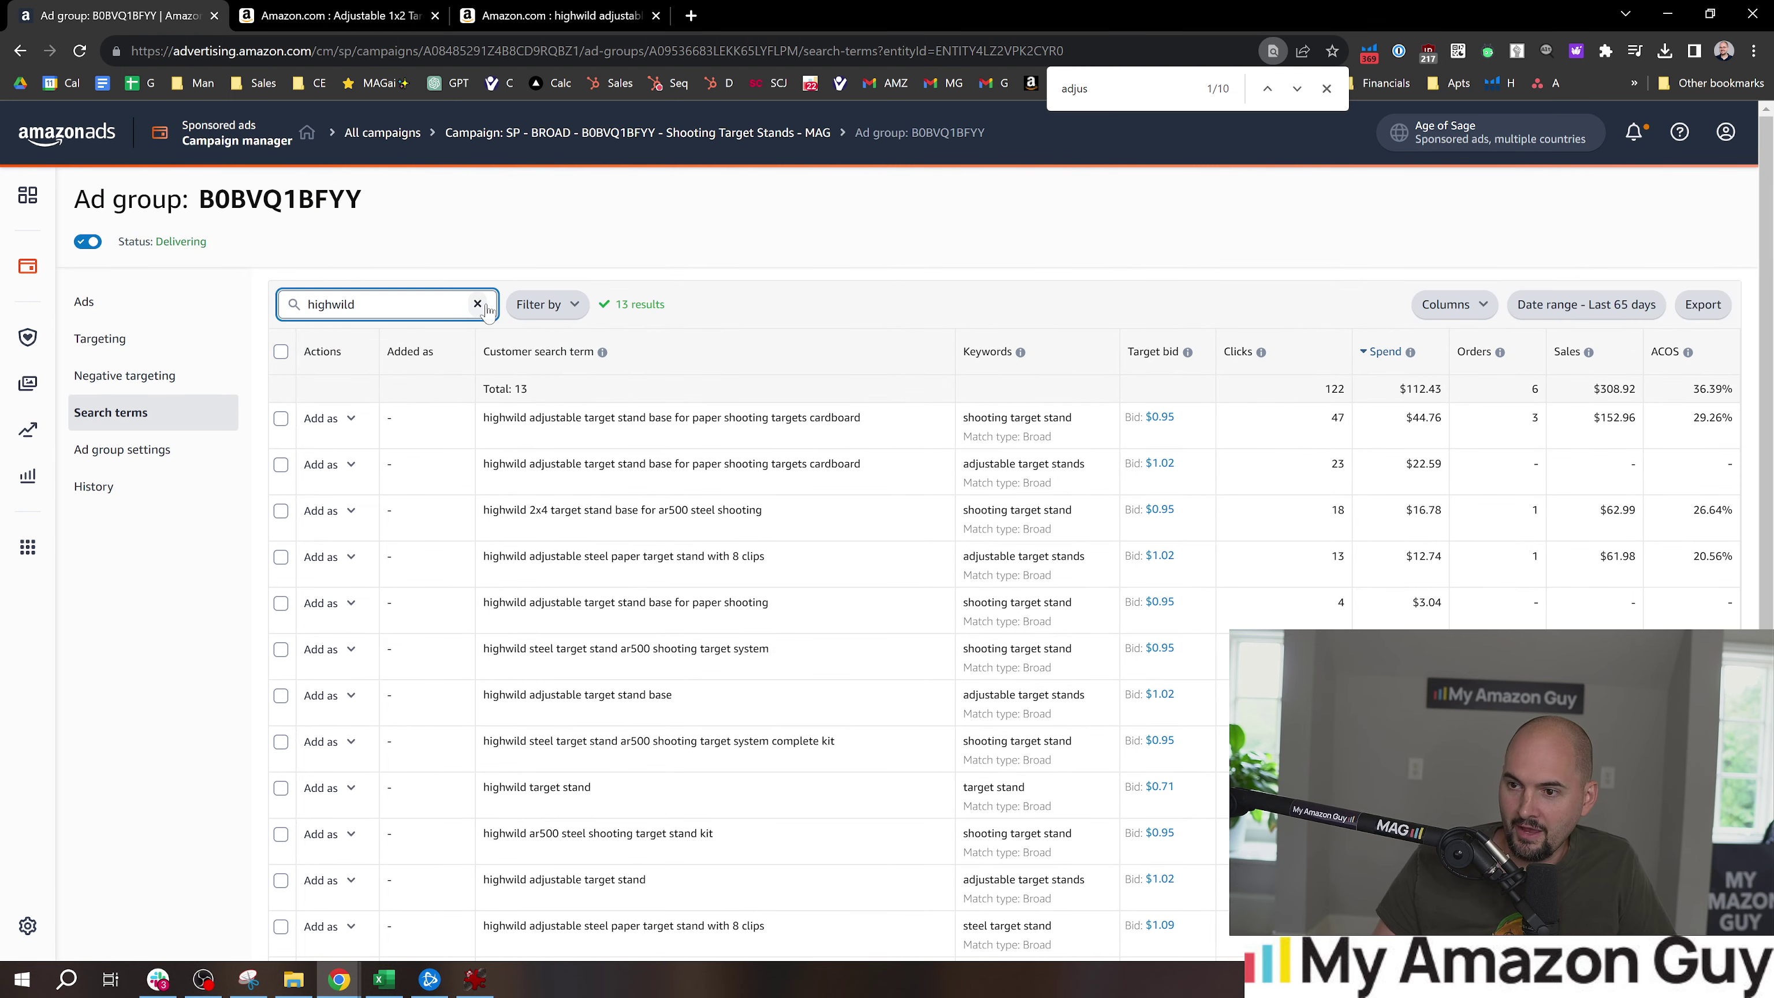
left_click(478, 305)
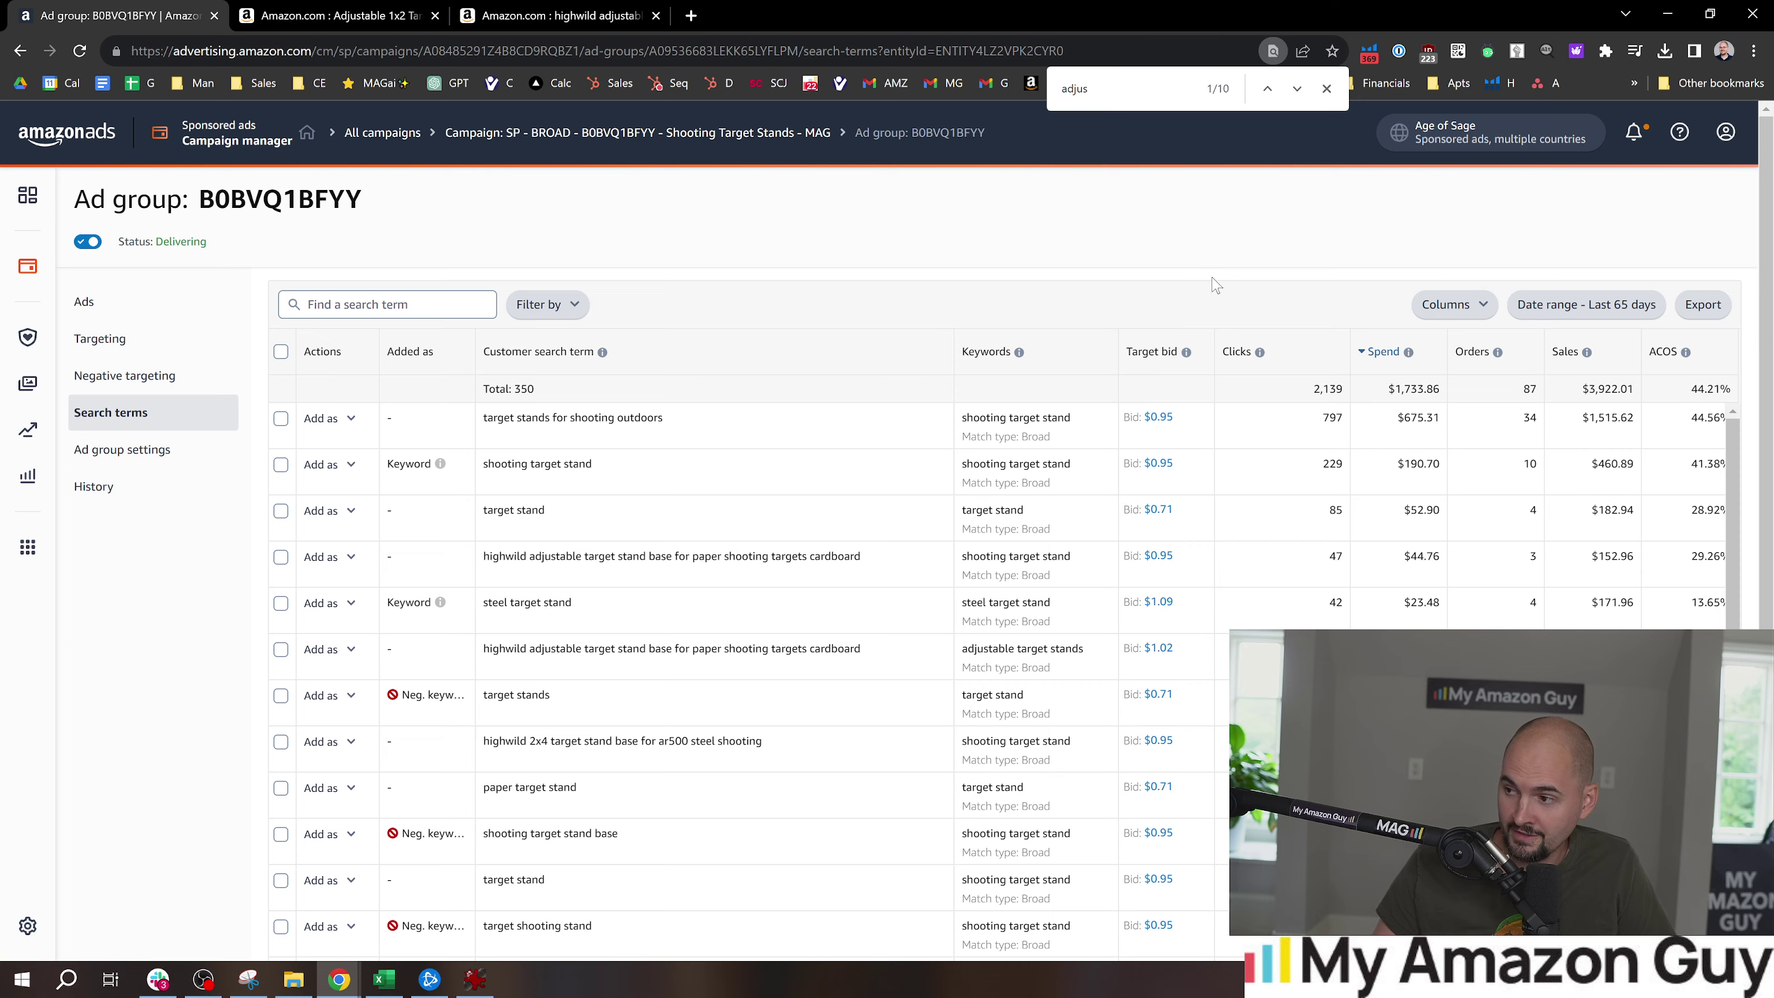
Examine the highest-spend customer search terms and their matched keywords, including "target stand" and "2x4 target stand"
scroll(1769, 415, "down", 1)
left_click_drag(1769, 416, 1736, 451)
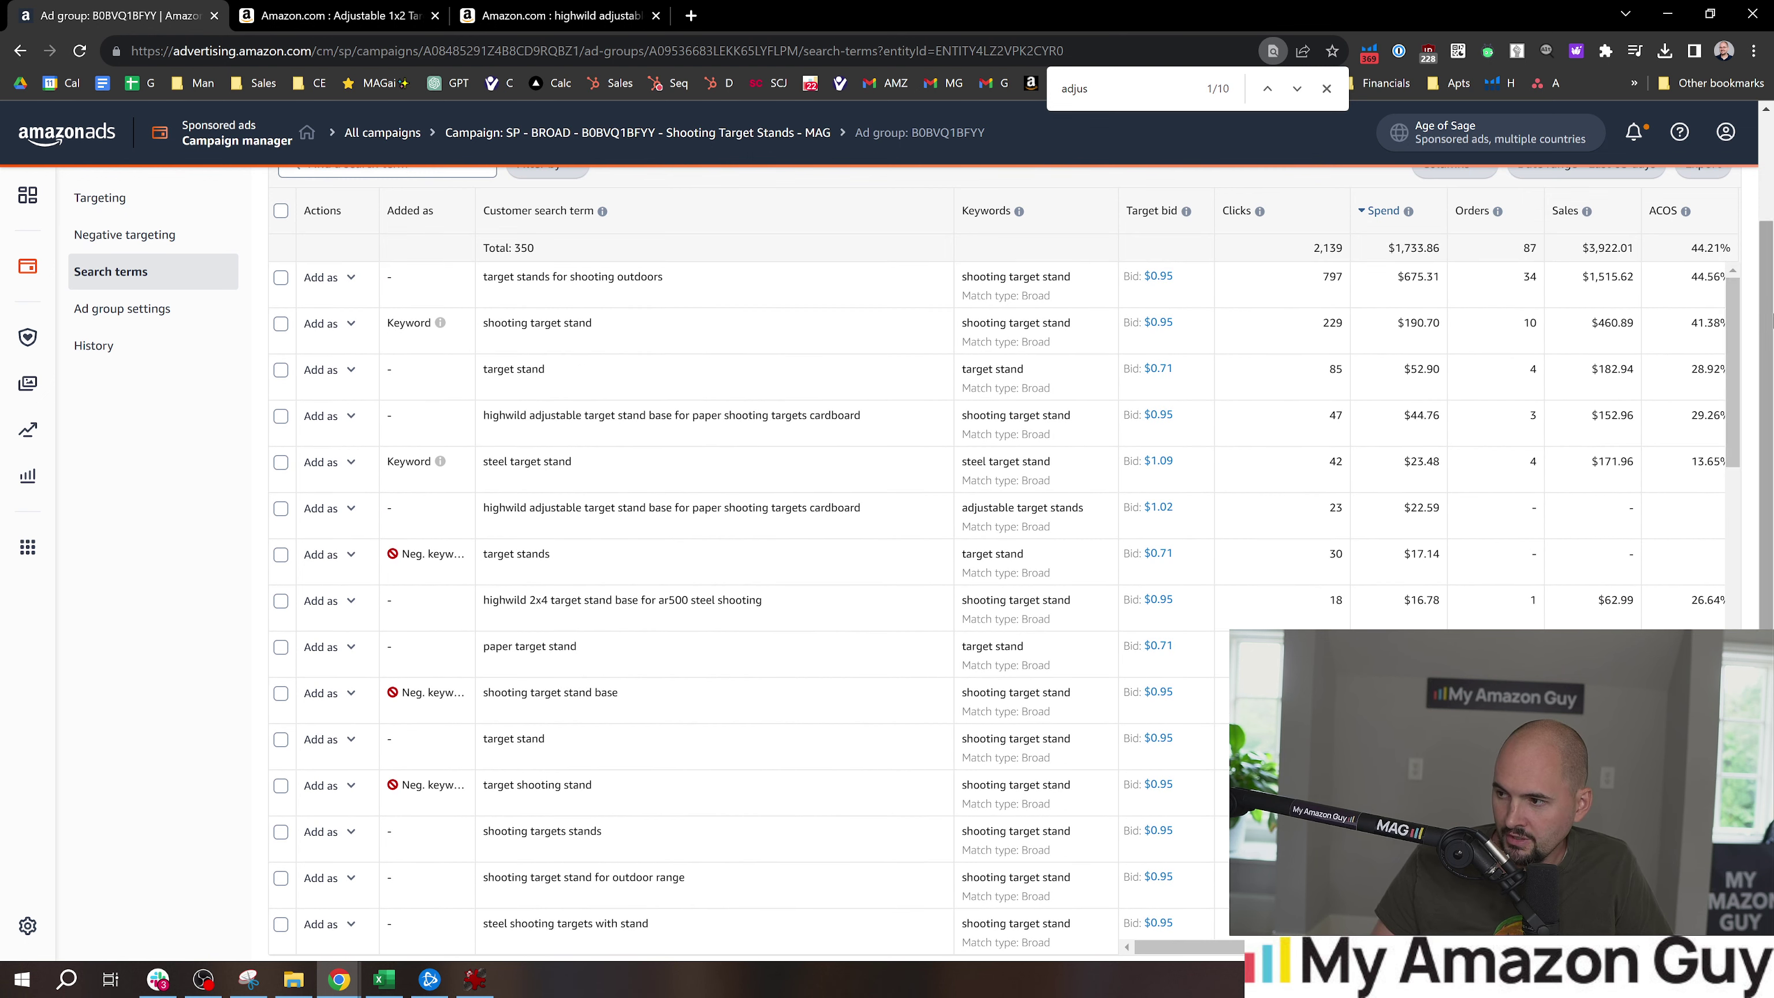
scroll(1770, 492, "down", 1)
scroll(1770, 516, "down", 1)
scroll(1770, 517, "down", 1)
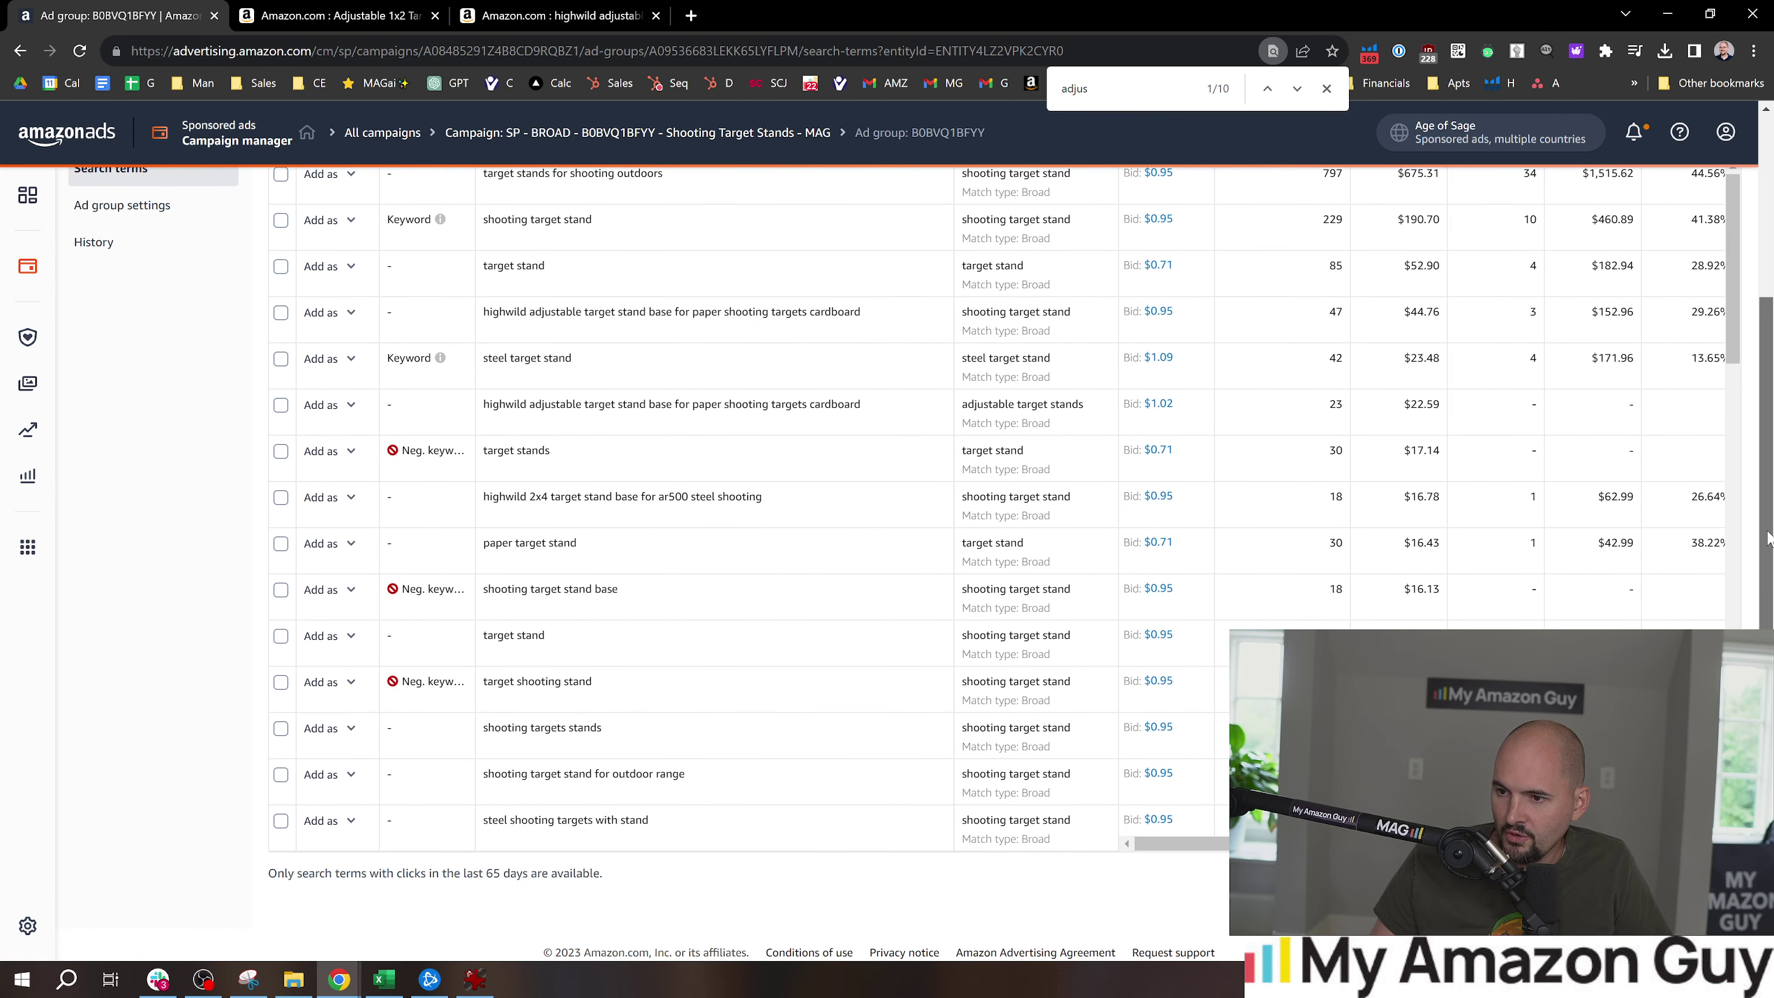
scroll(1769, 536, "down", 1)
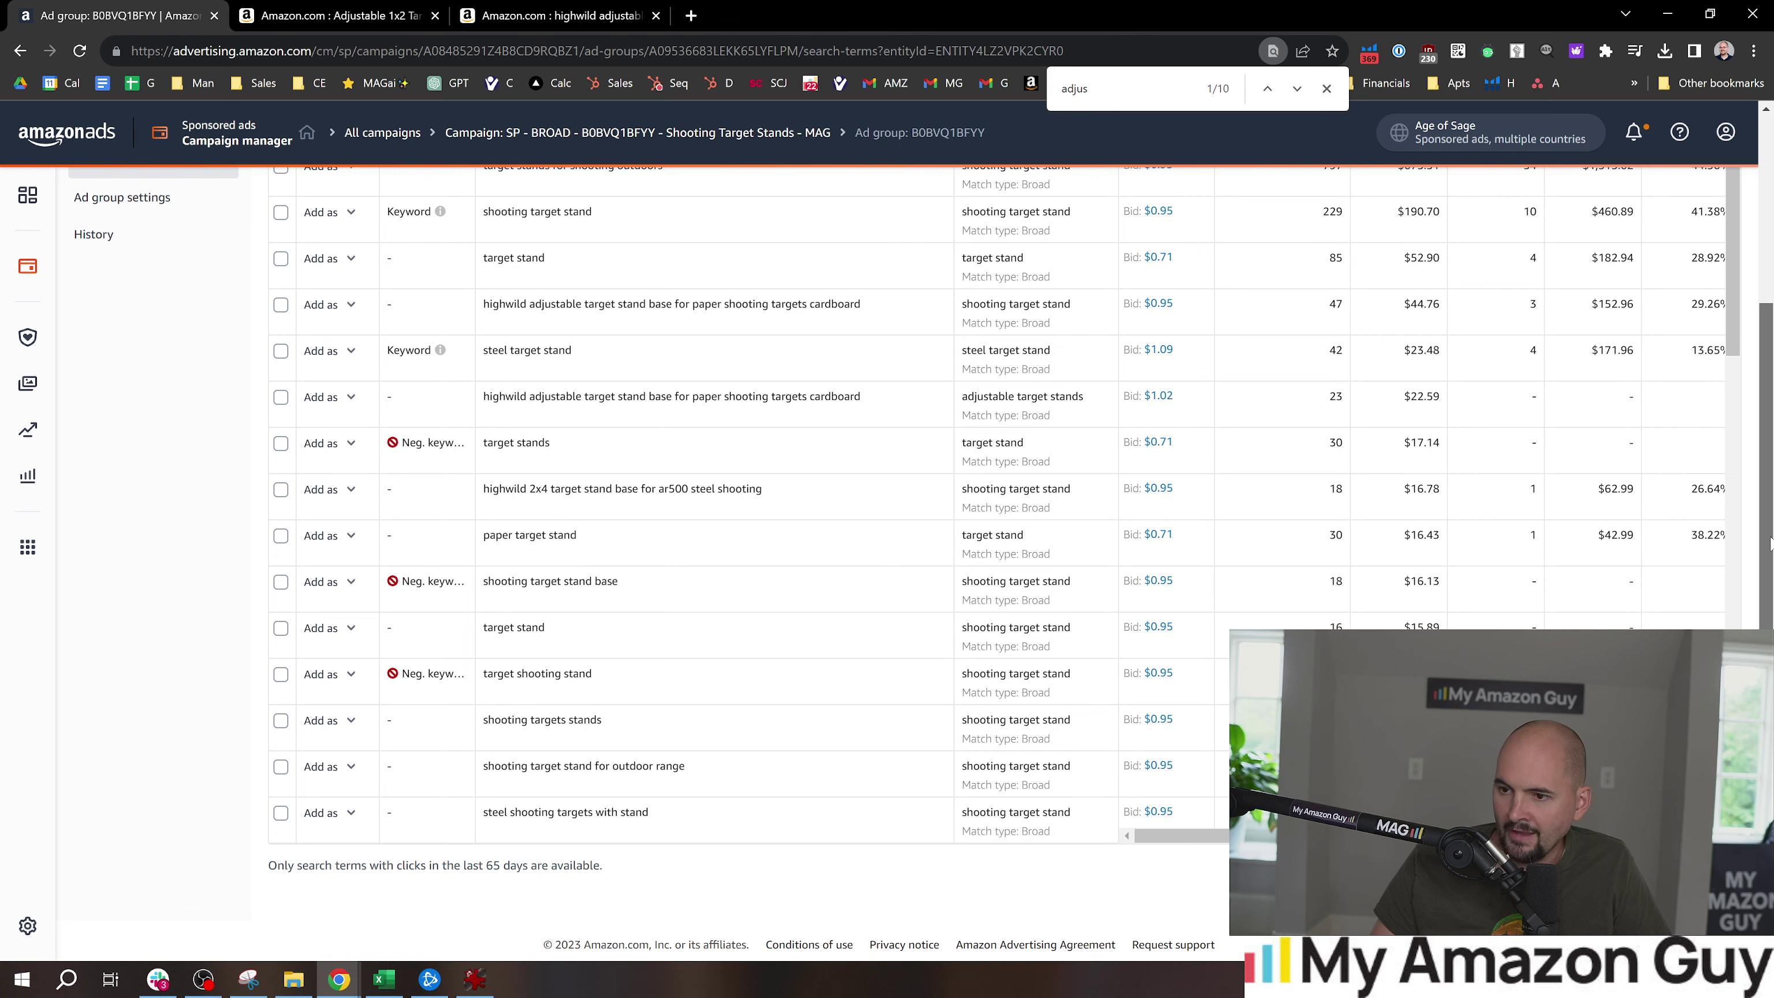
left_click_drag(621, 585, 525, 632)
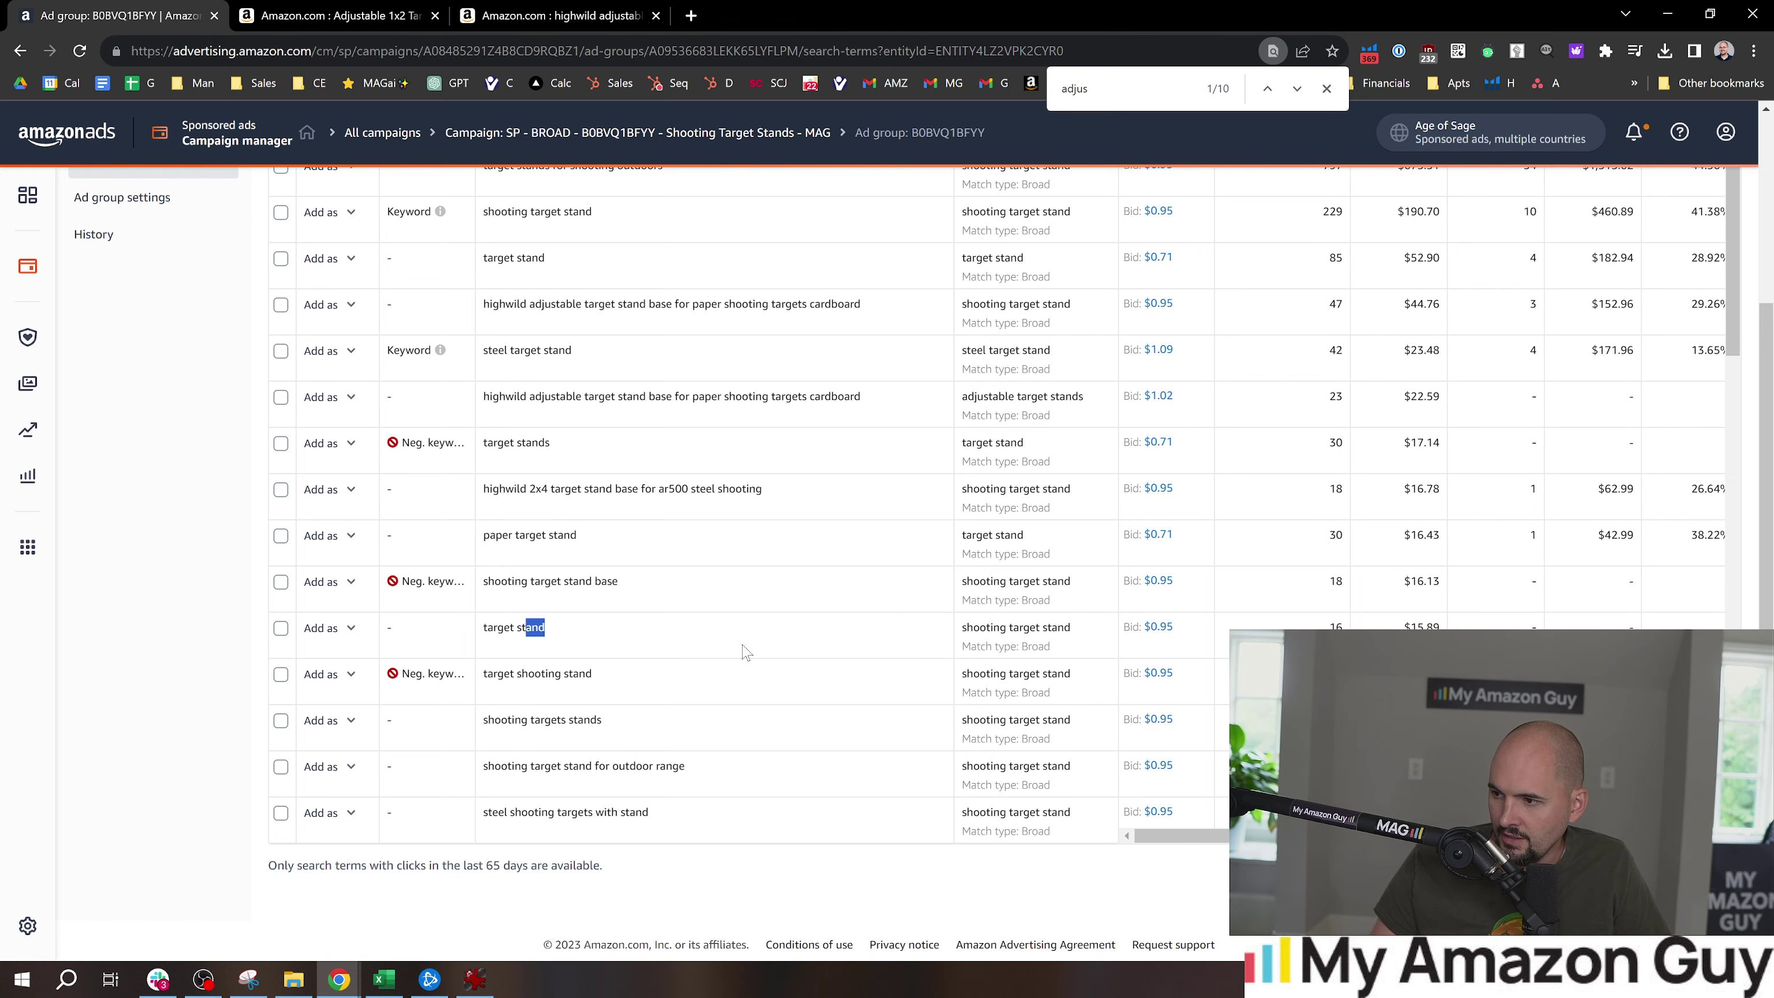
scroll(781, 656, "down", 2)
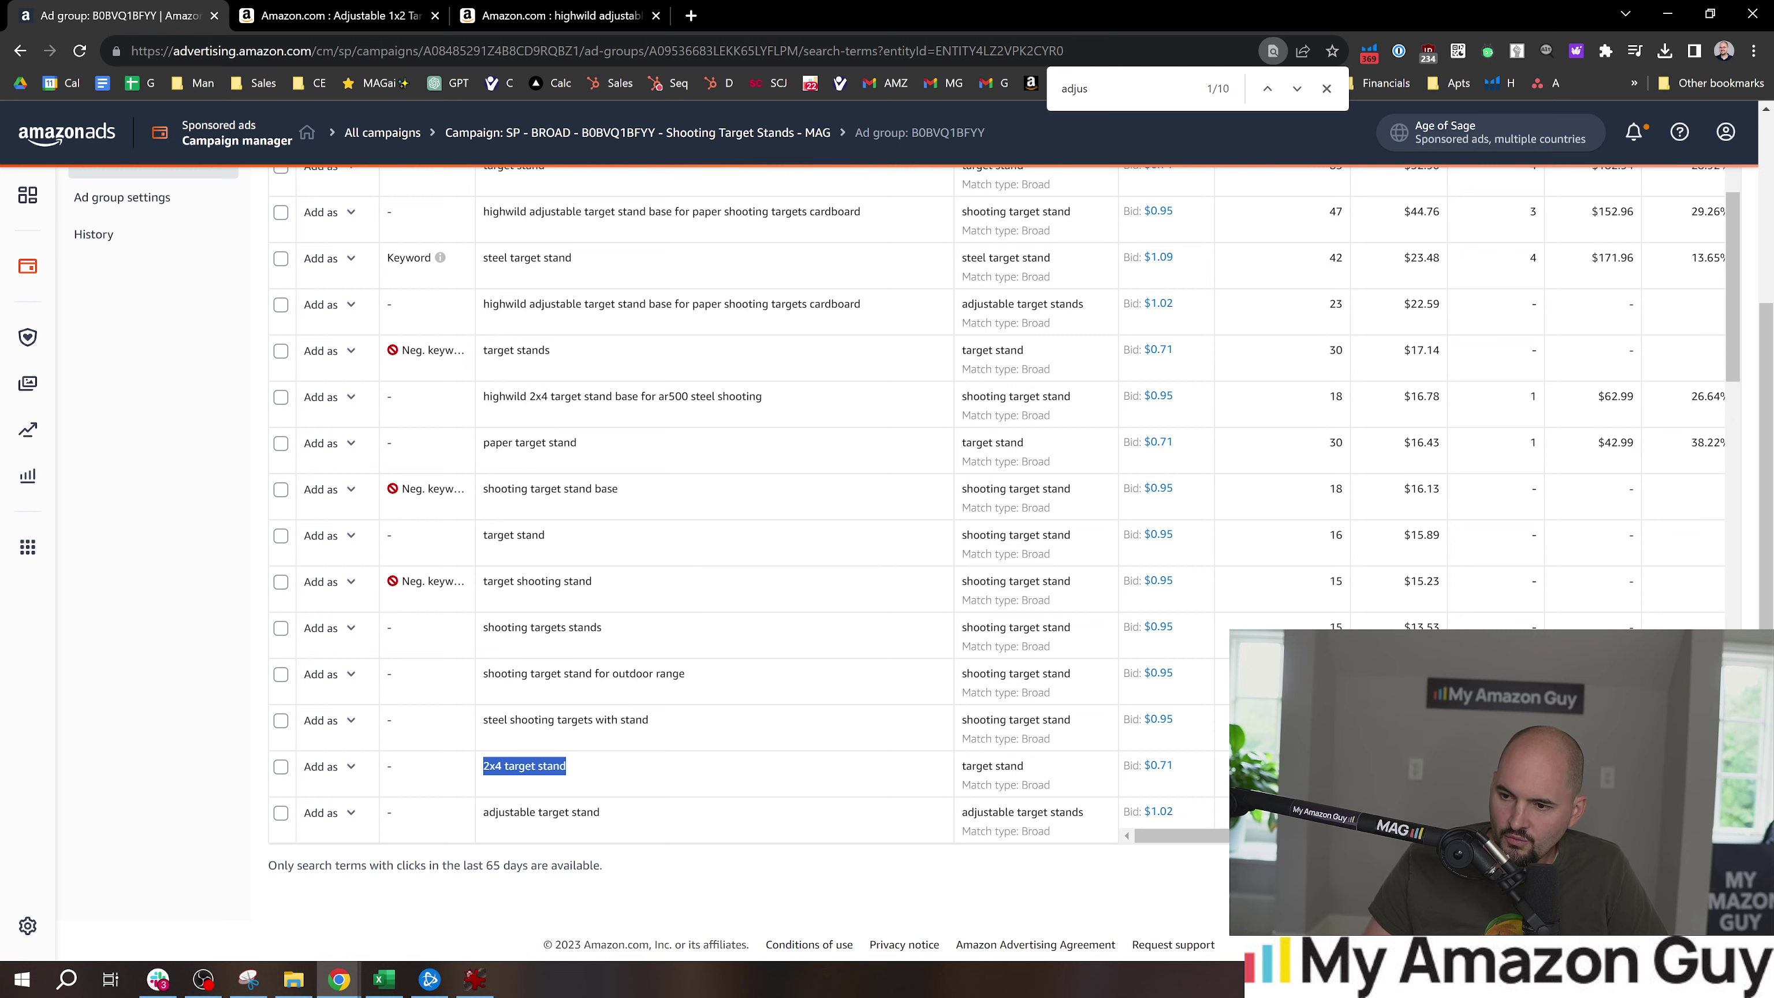
Examine the ad group's advertised products, comparing their status, spend, orders and ACOS
scroll(533, 521, "up", 10)
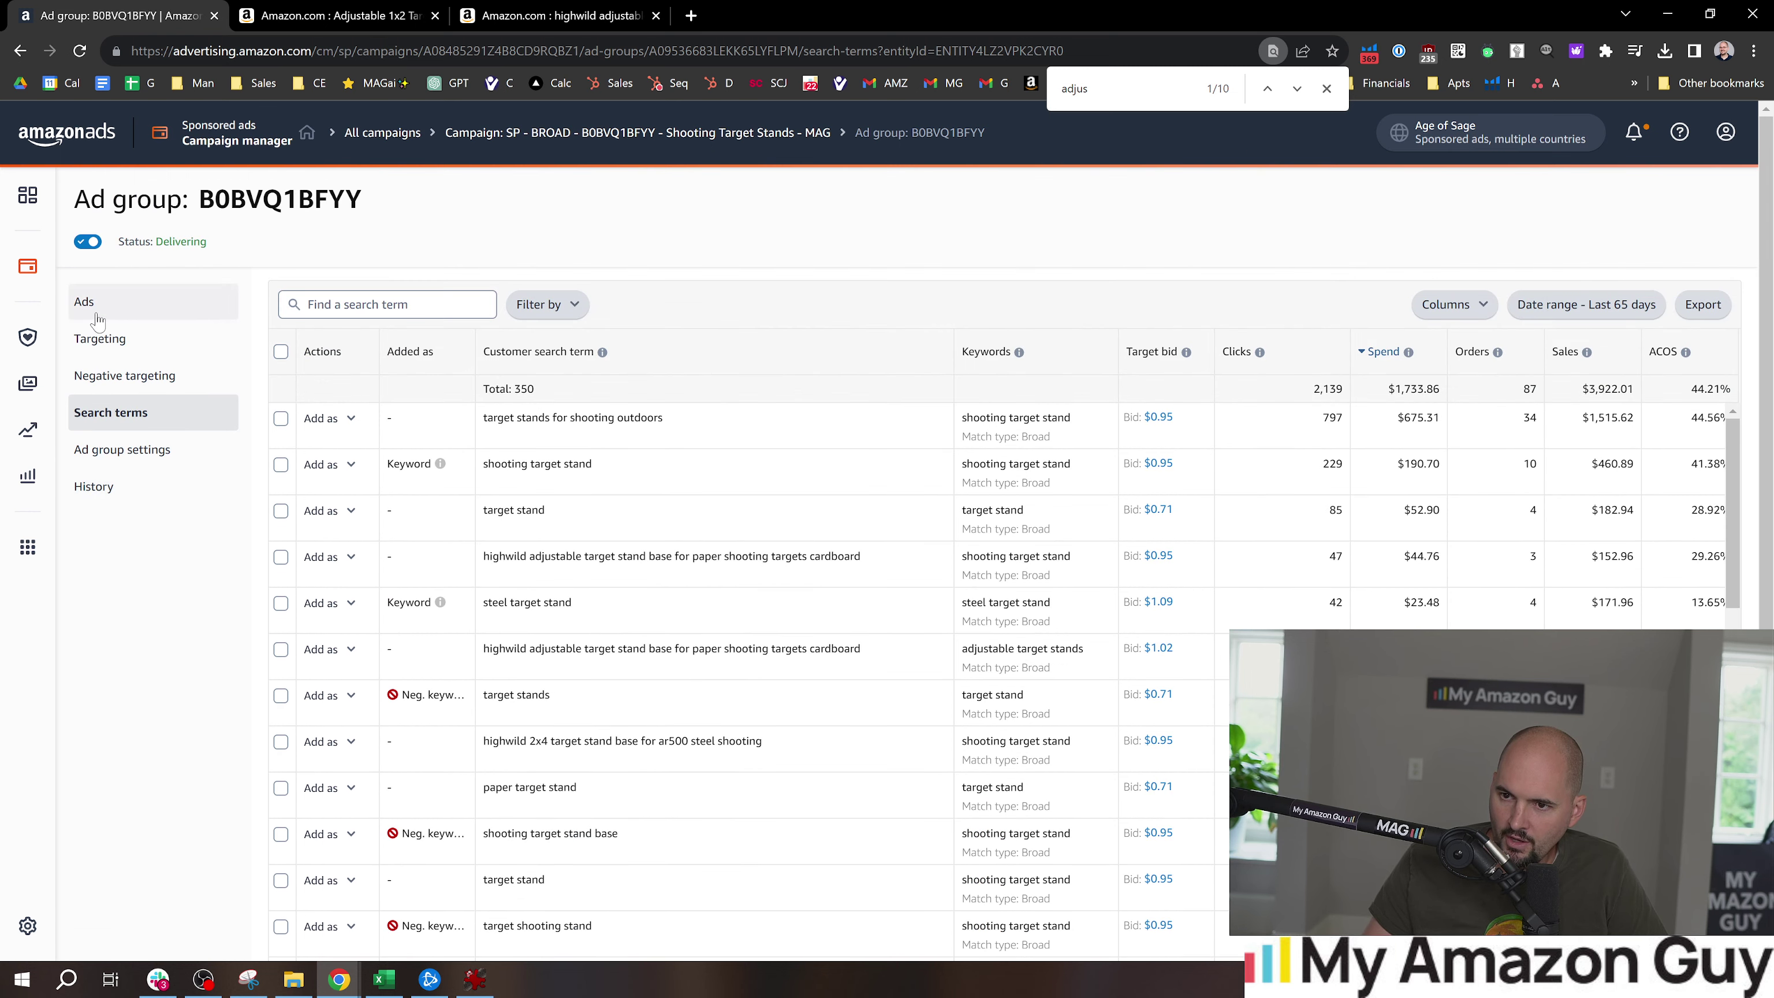
left_click(85, 301)
scroll(586, 483, "down", 4)
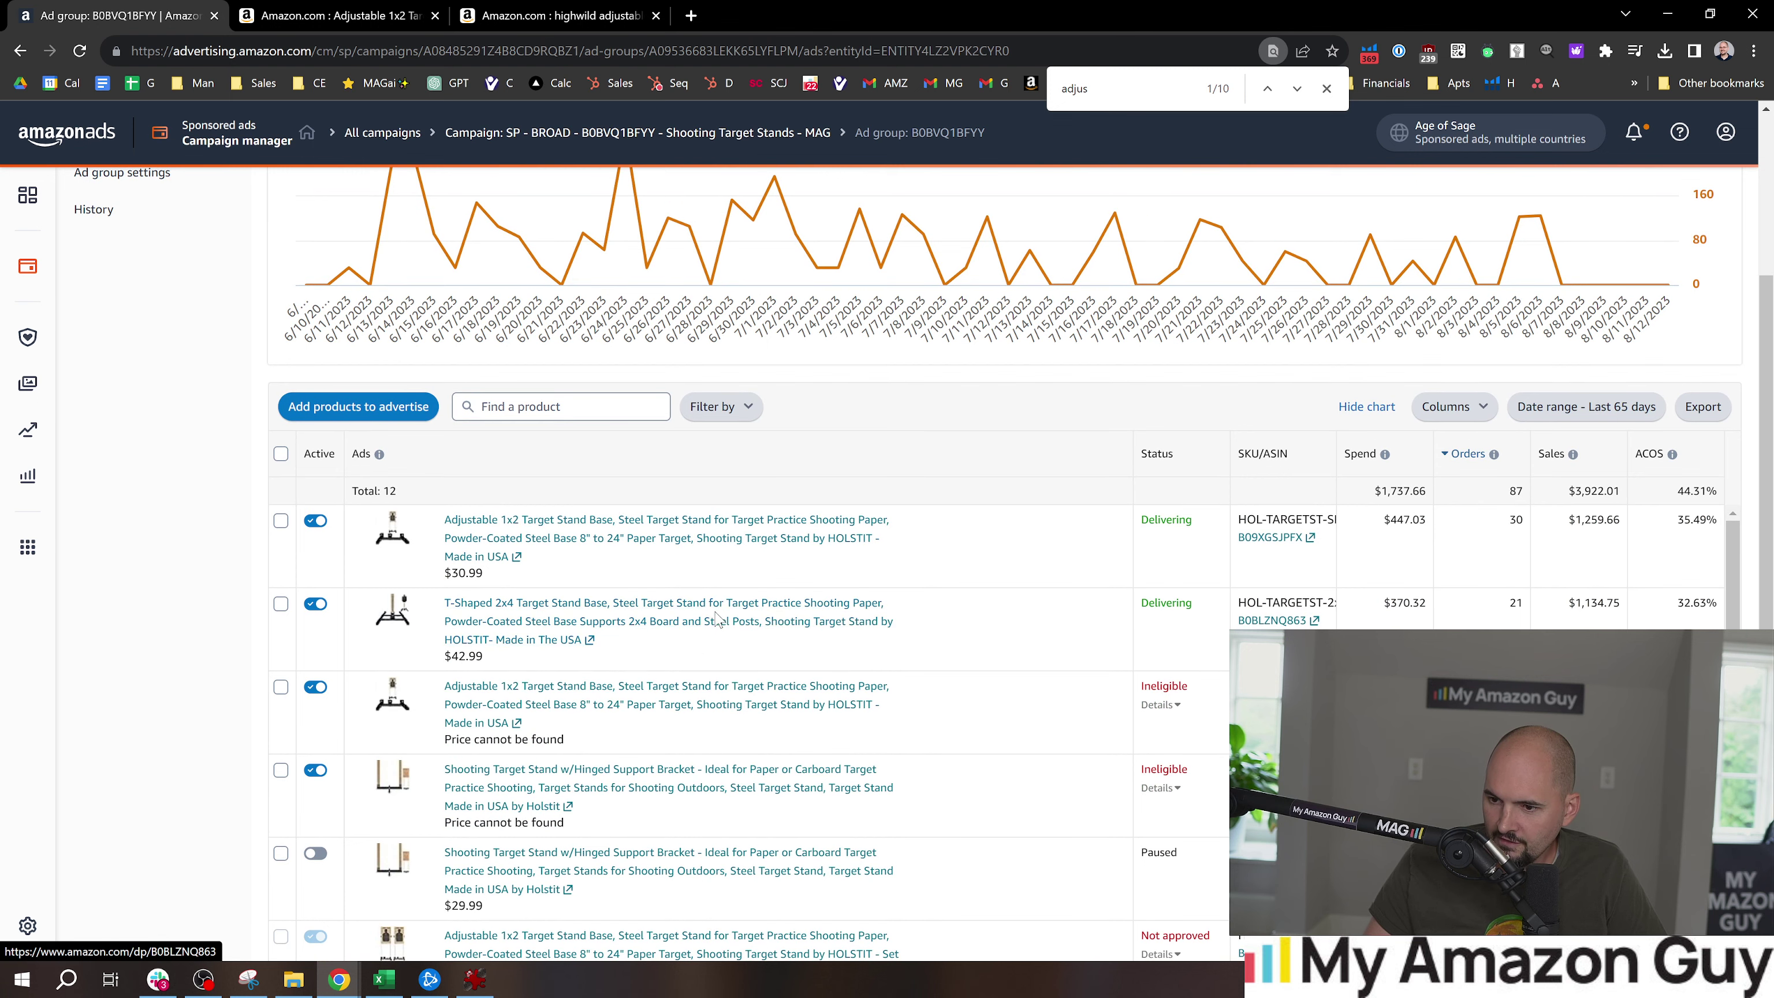
scroll(716, 619, "down", 3)
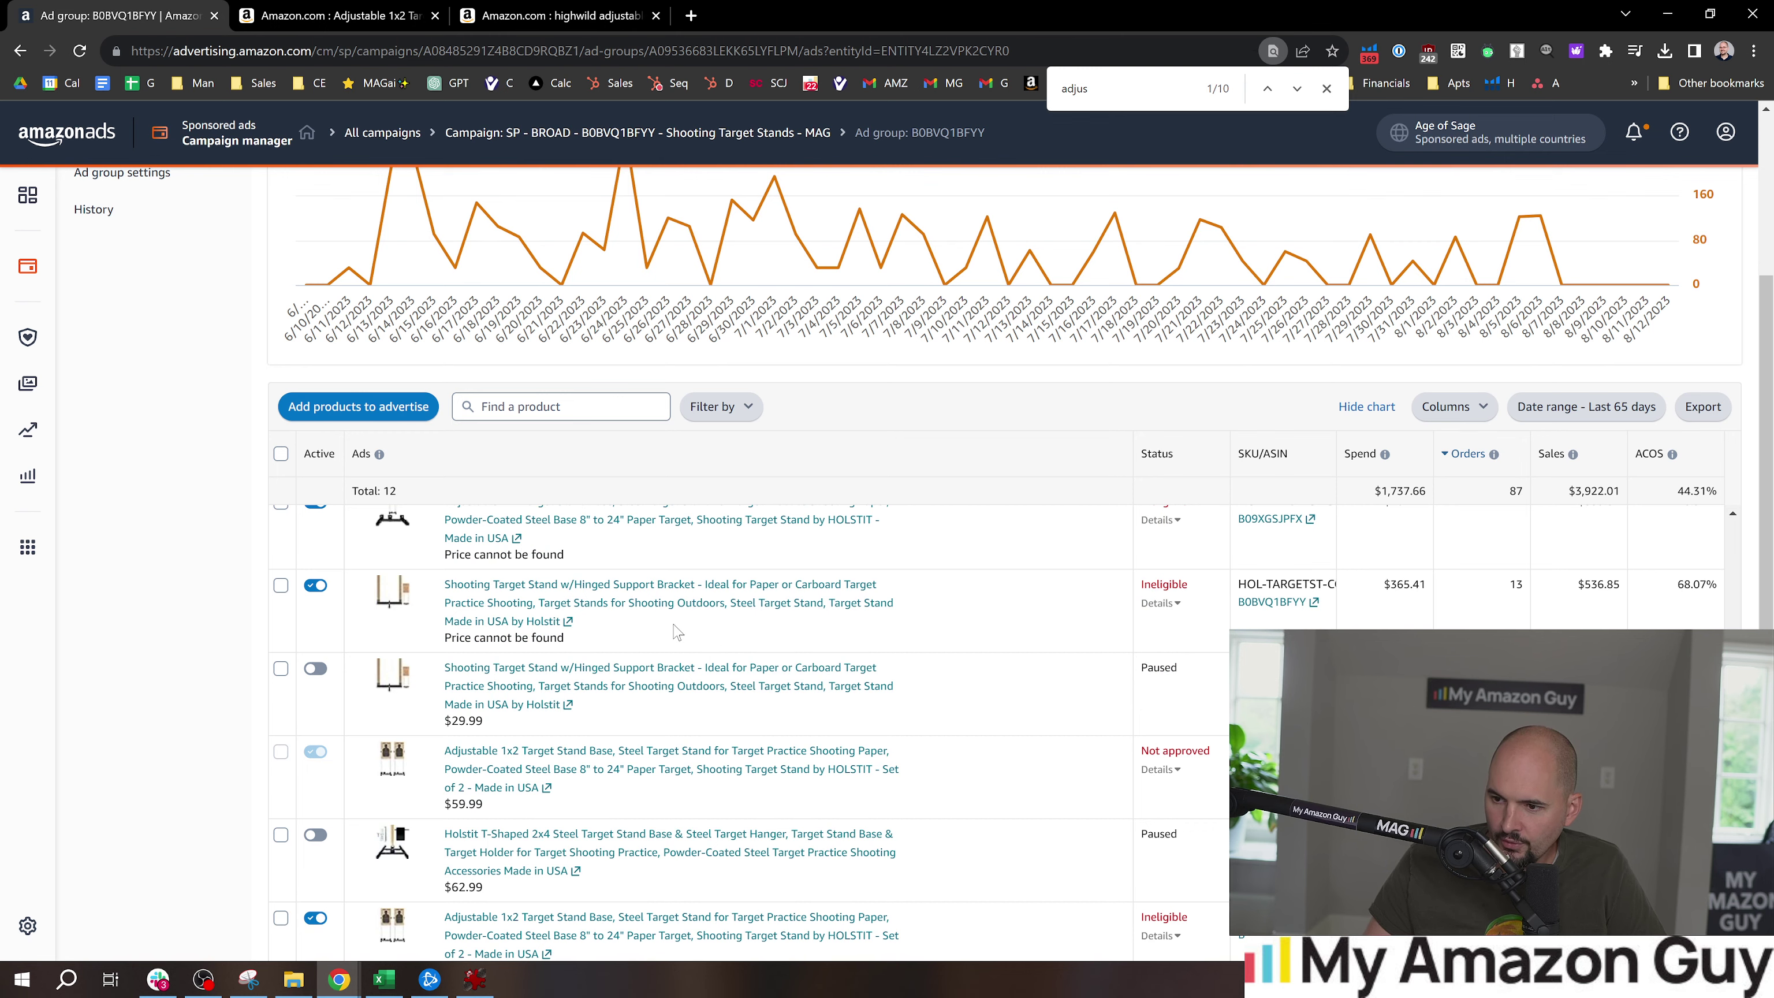
scroll(672, 625, "up", 6)
scroll(867, 697, "down", 6)
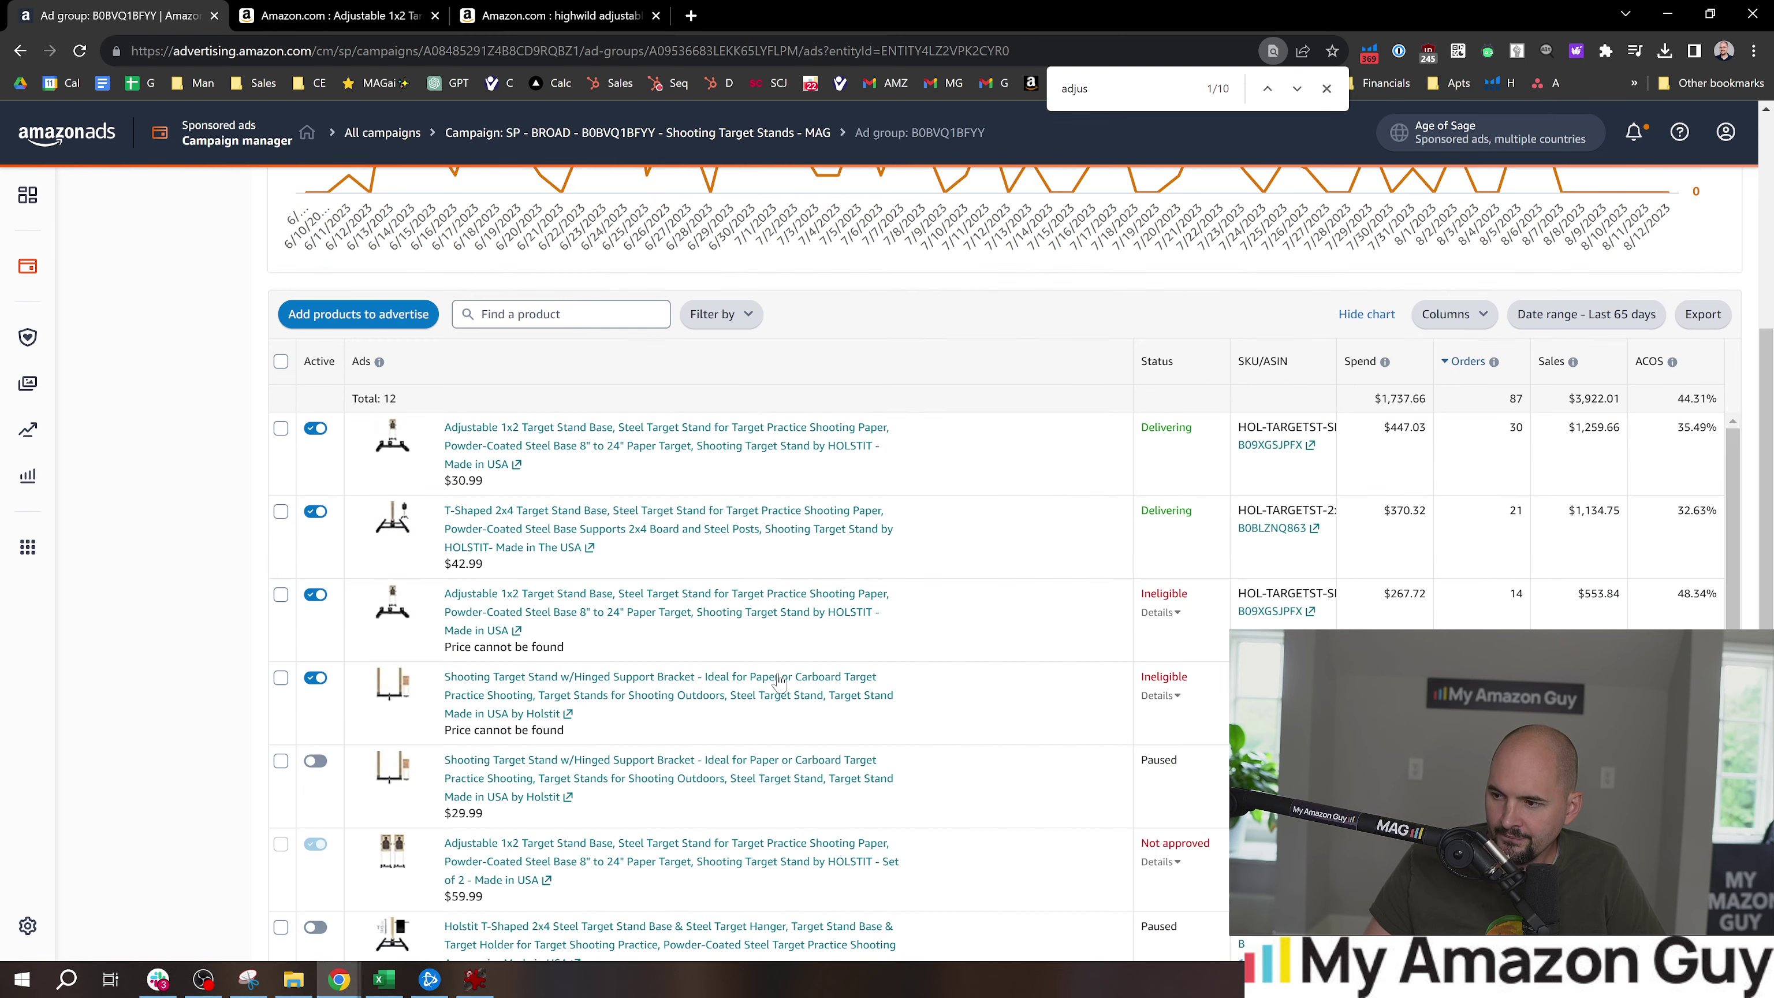
scroll(867, 697, "down", 4)
scroll(908, 719, "up", 6)
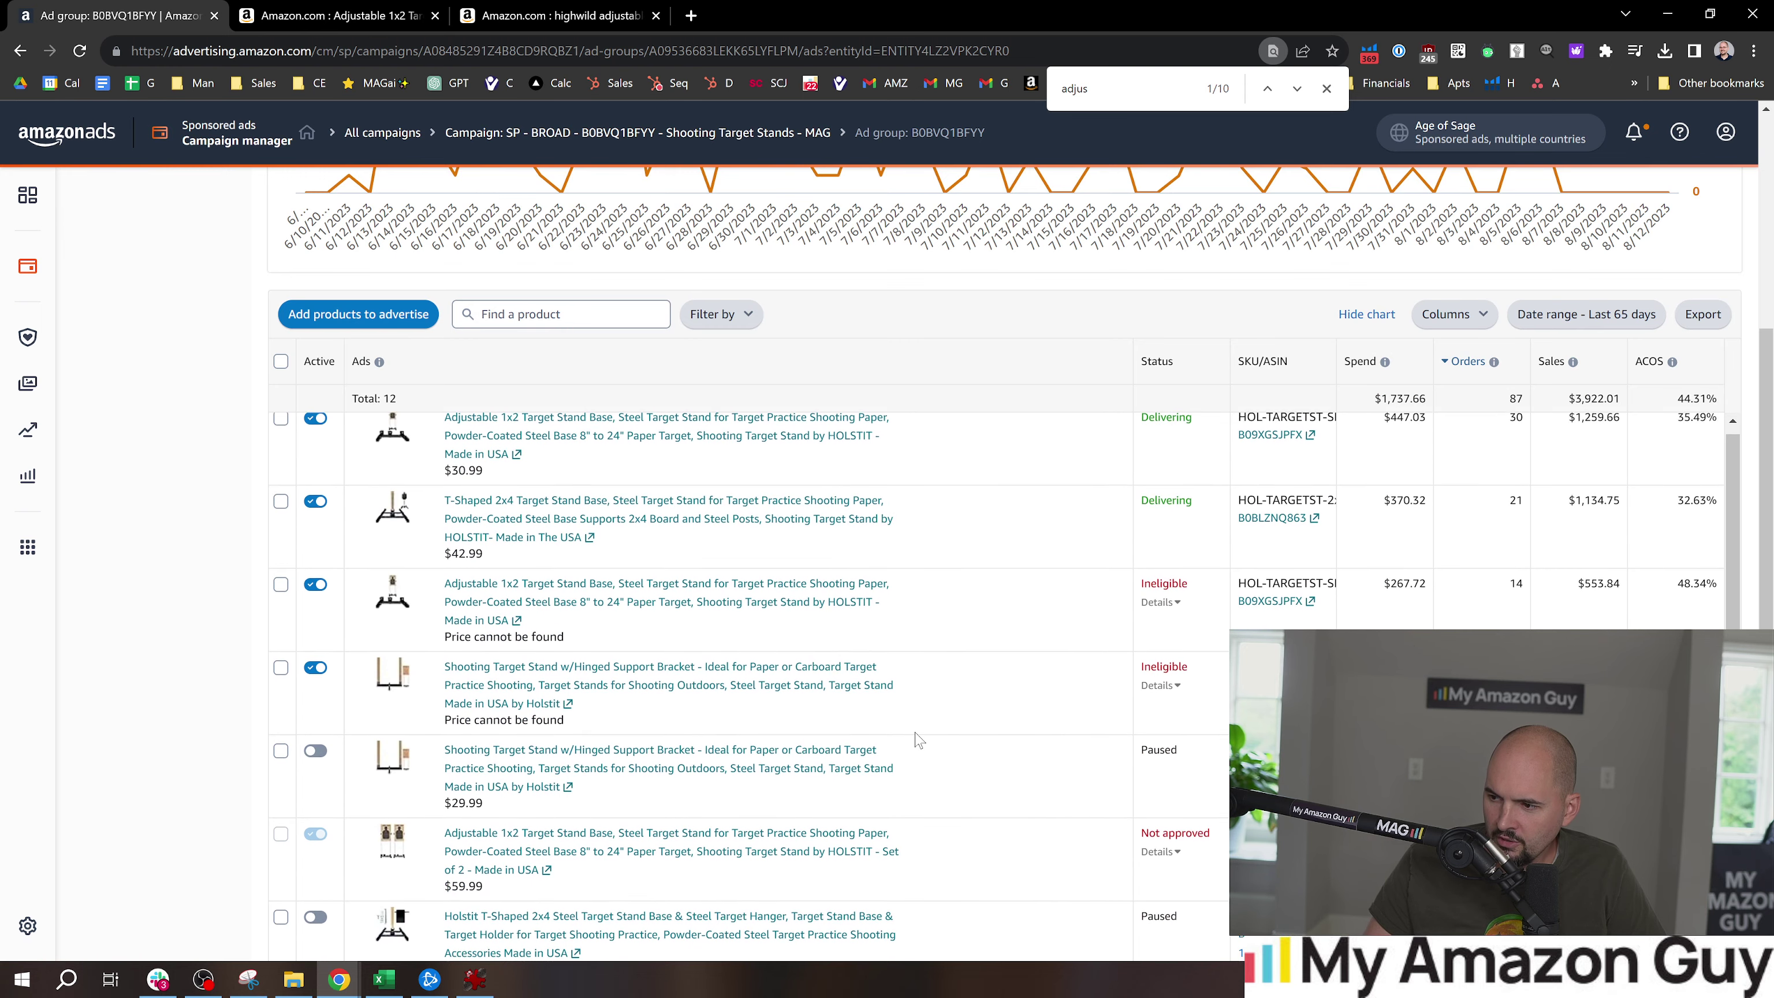
Check why the adjustable 1x2 target stand ad is ineligible, and compare it with the delivering ads
left_click(1162, 613)
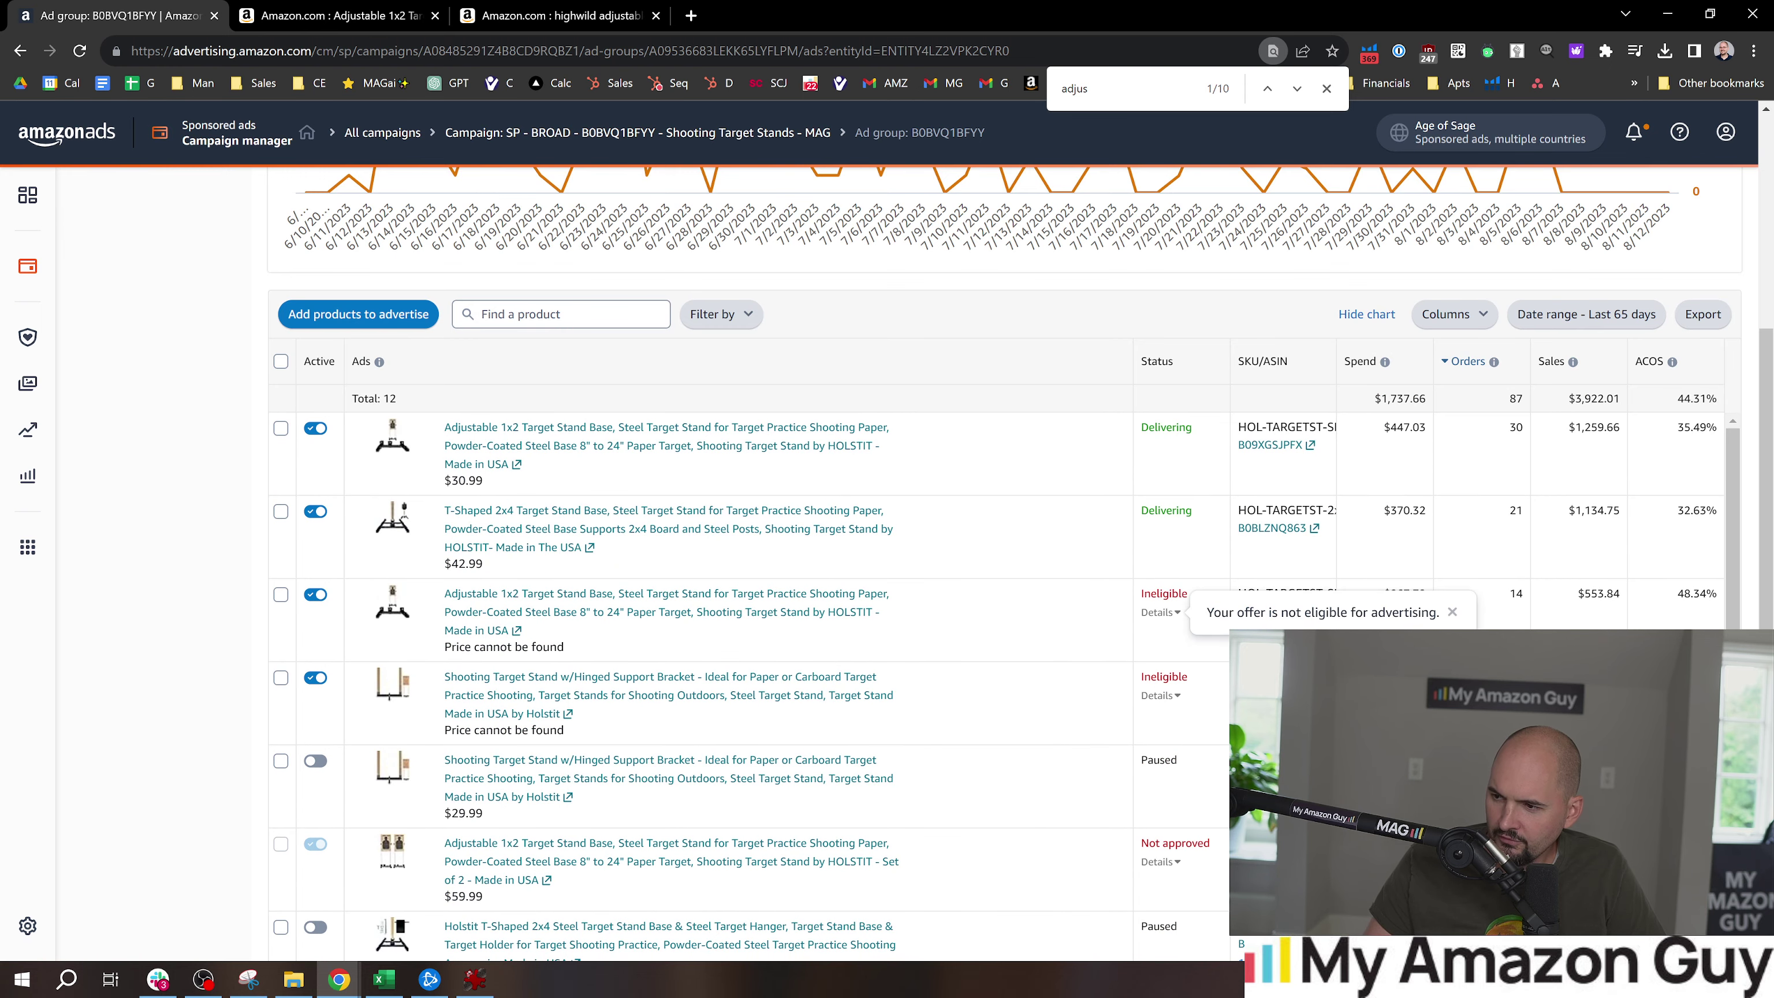
scroll(1164, 641, "up", 3)
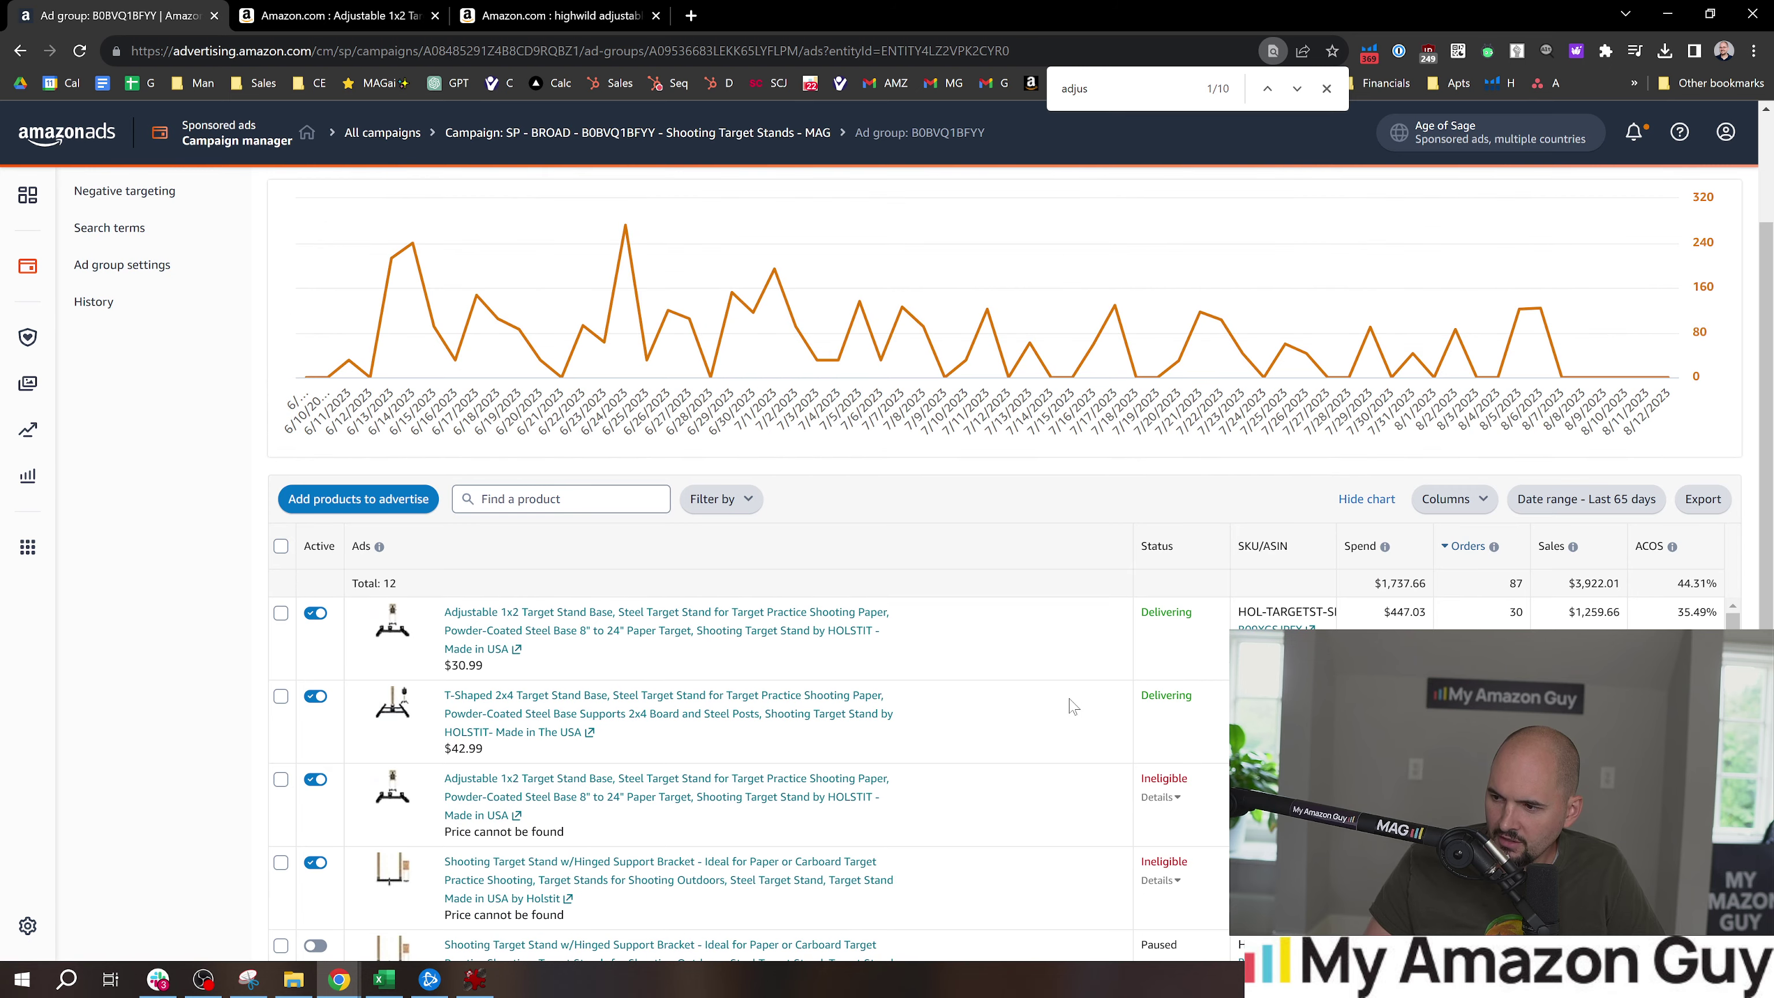
scroll(1074, 706, "down", 3)
scroll(1094, 748, "up", 3)
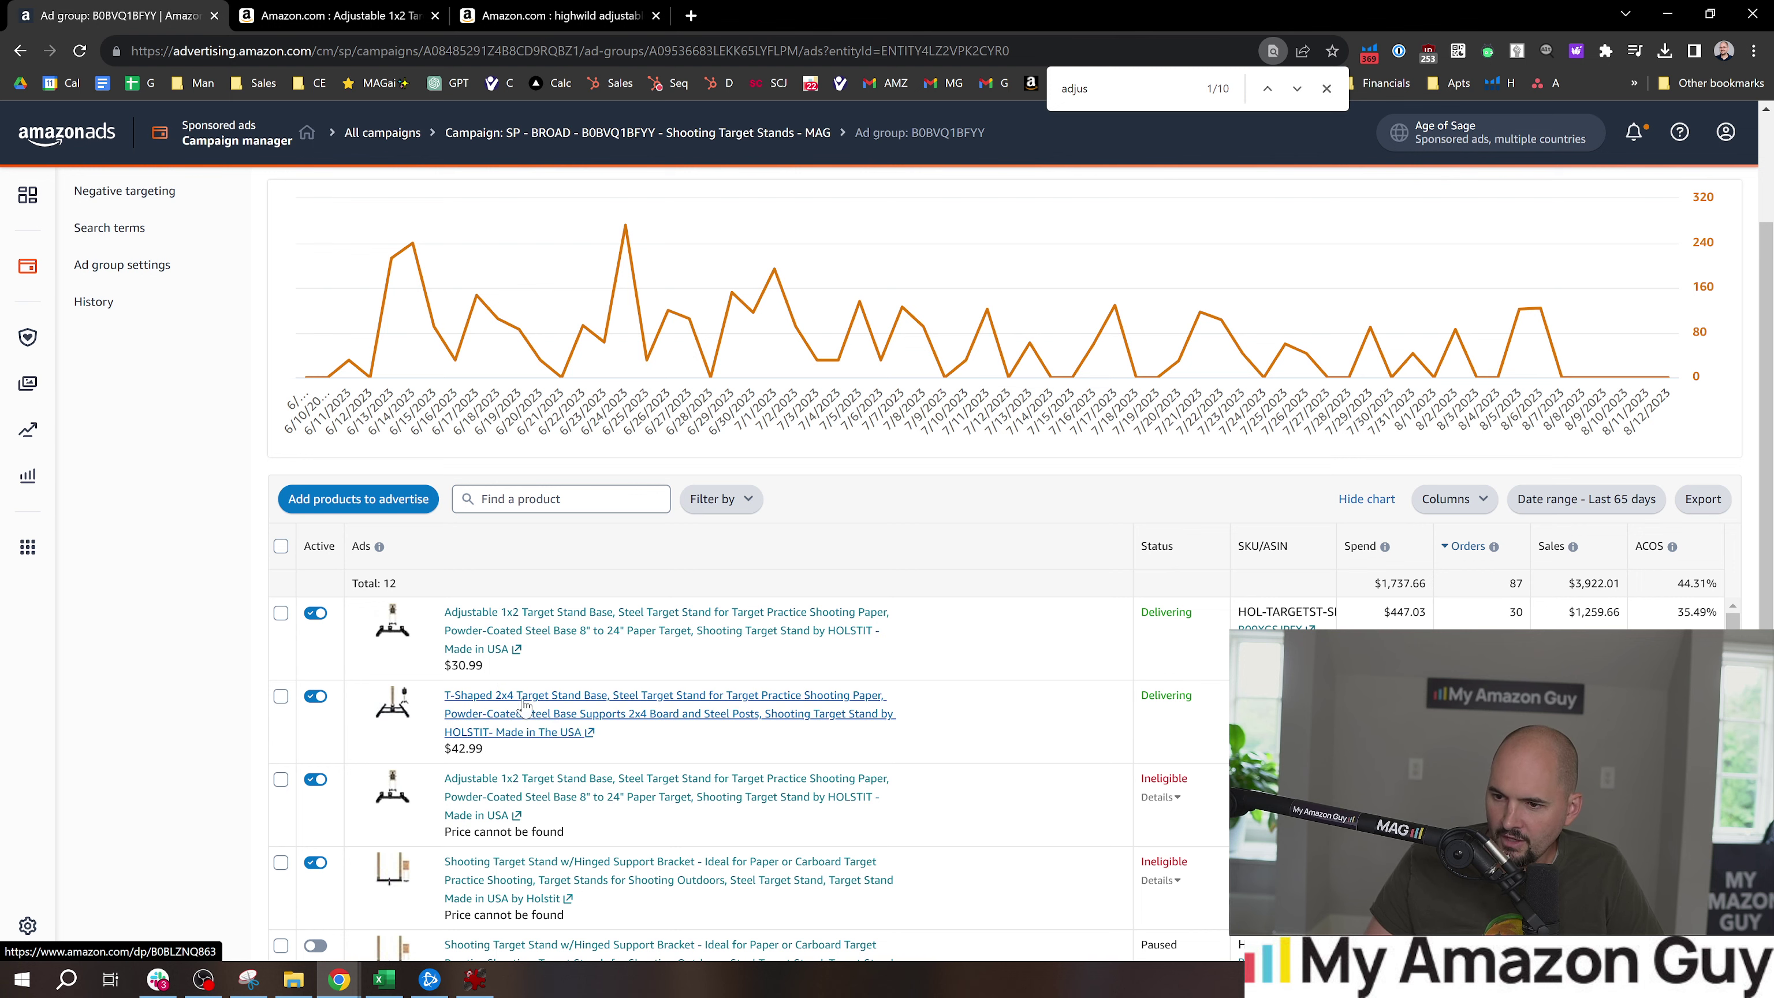
scroll(419, 664, "up", 3)
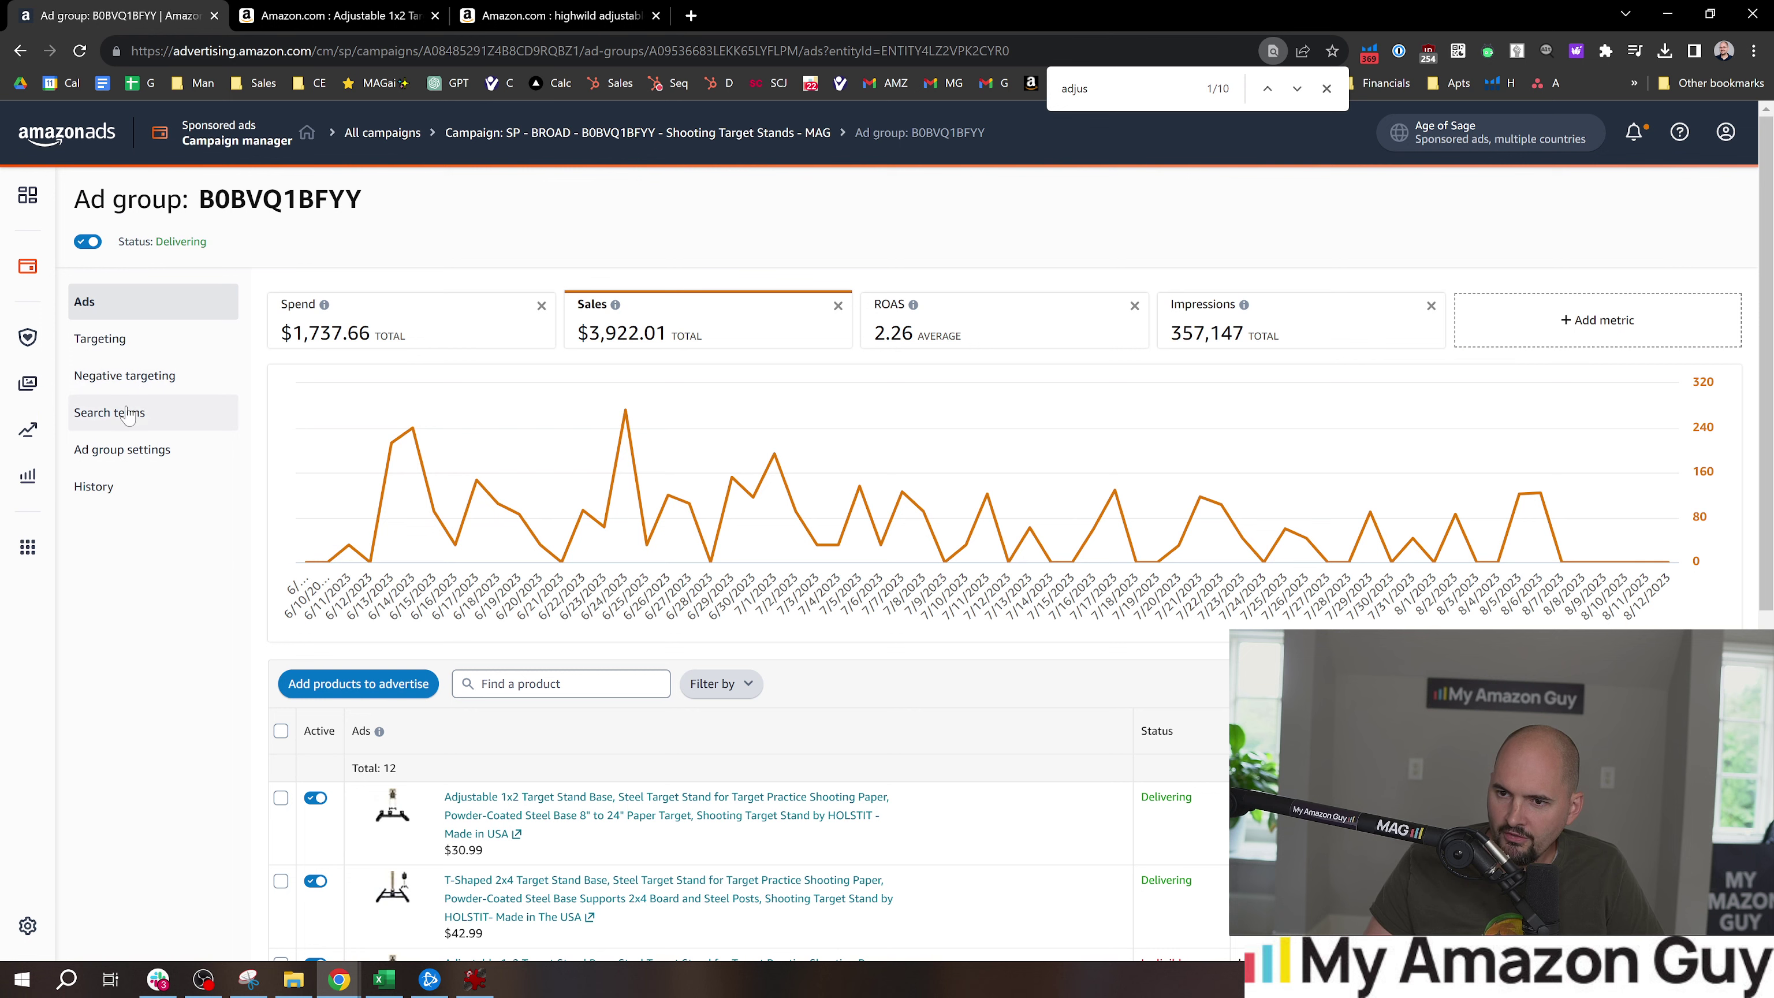
Check the ad group's negative keywords, and search its customer search terms for "2x4"
left_click(134, 382)
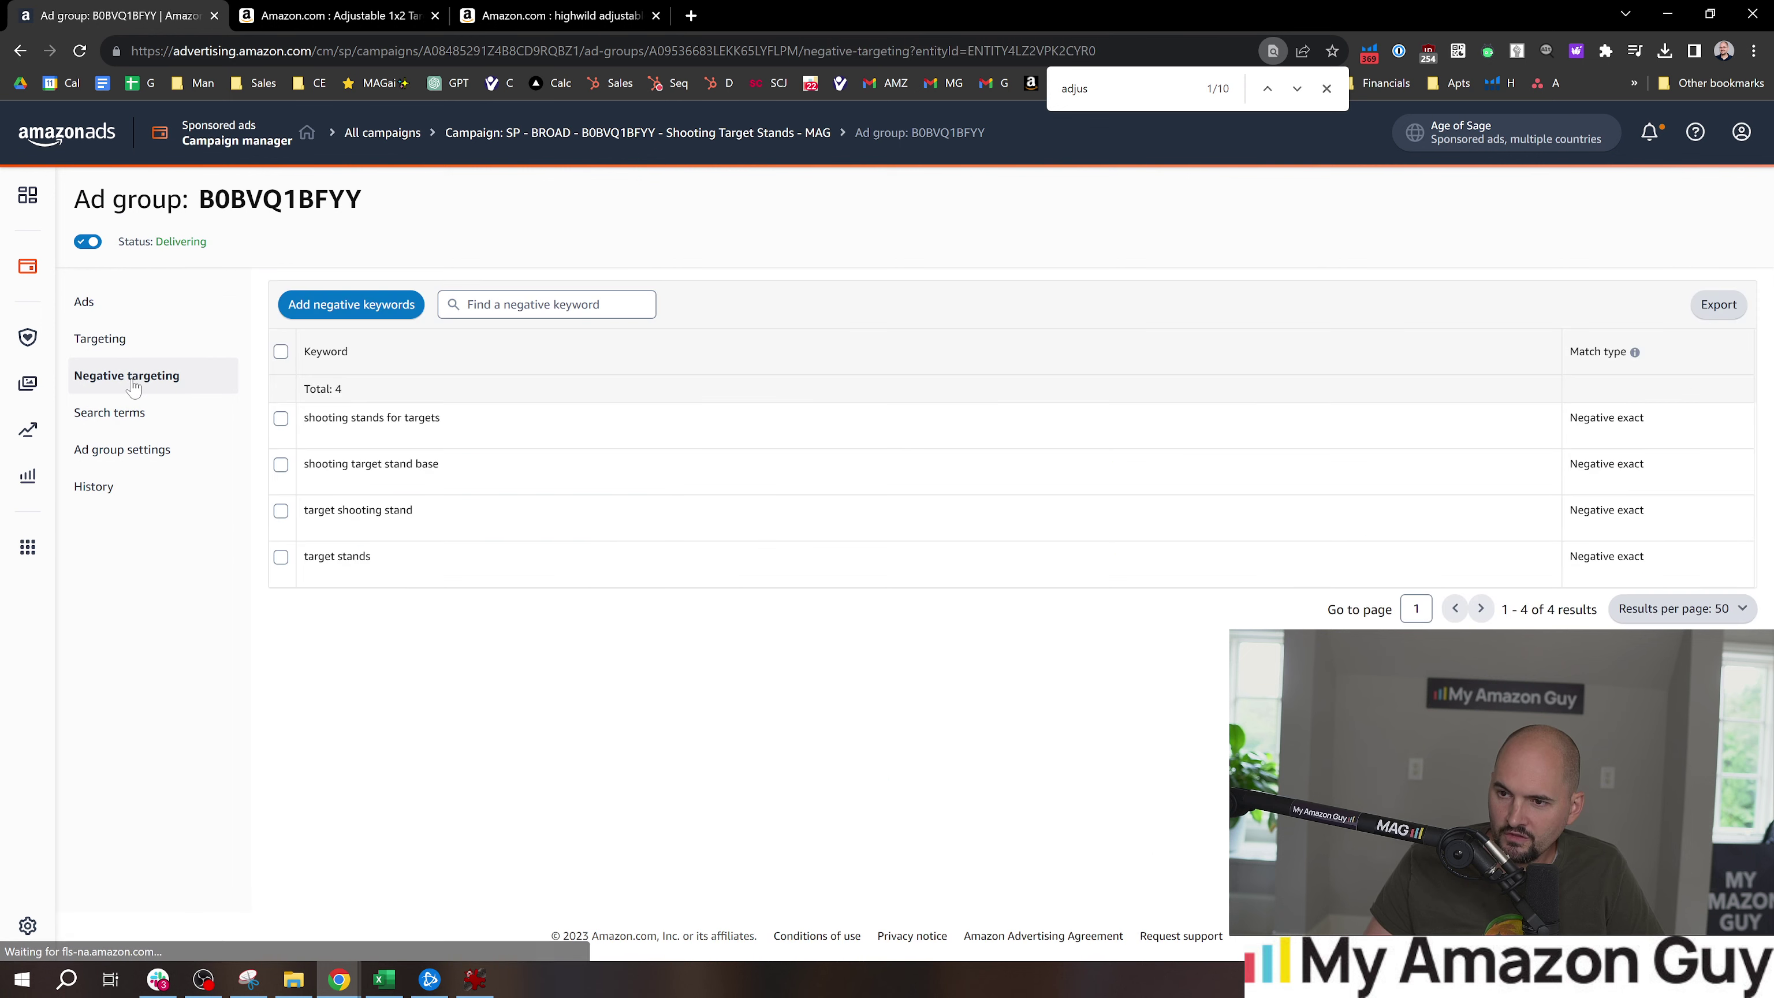
left_click(112, 412)
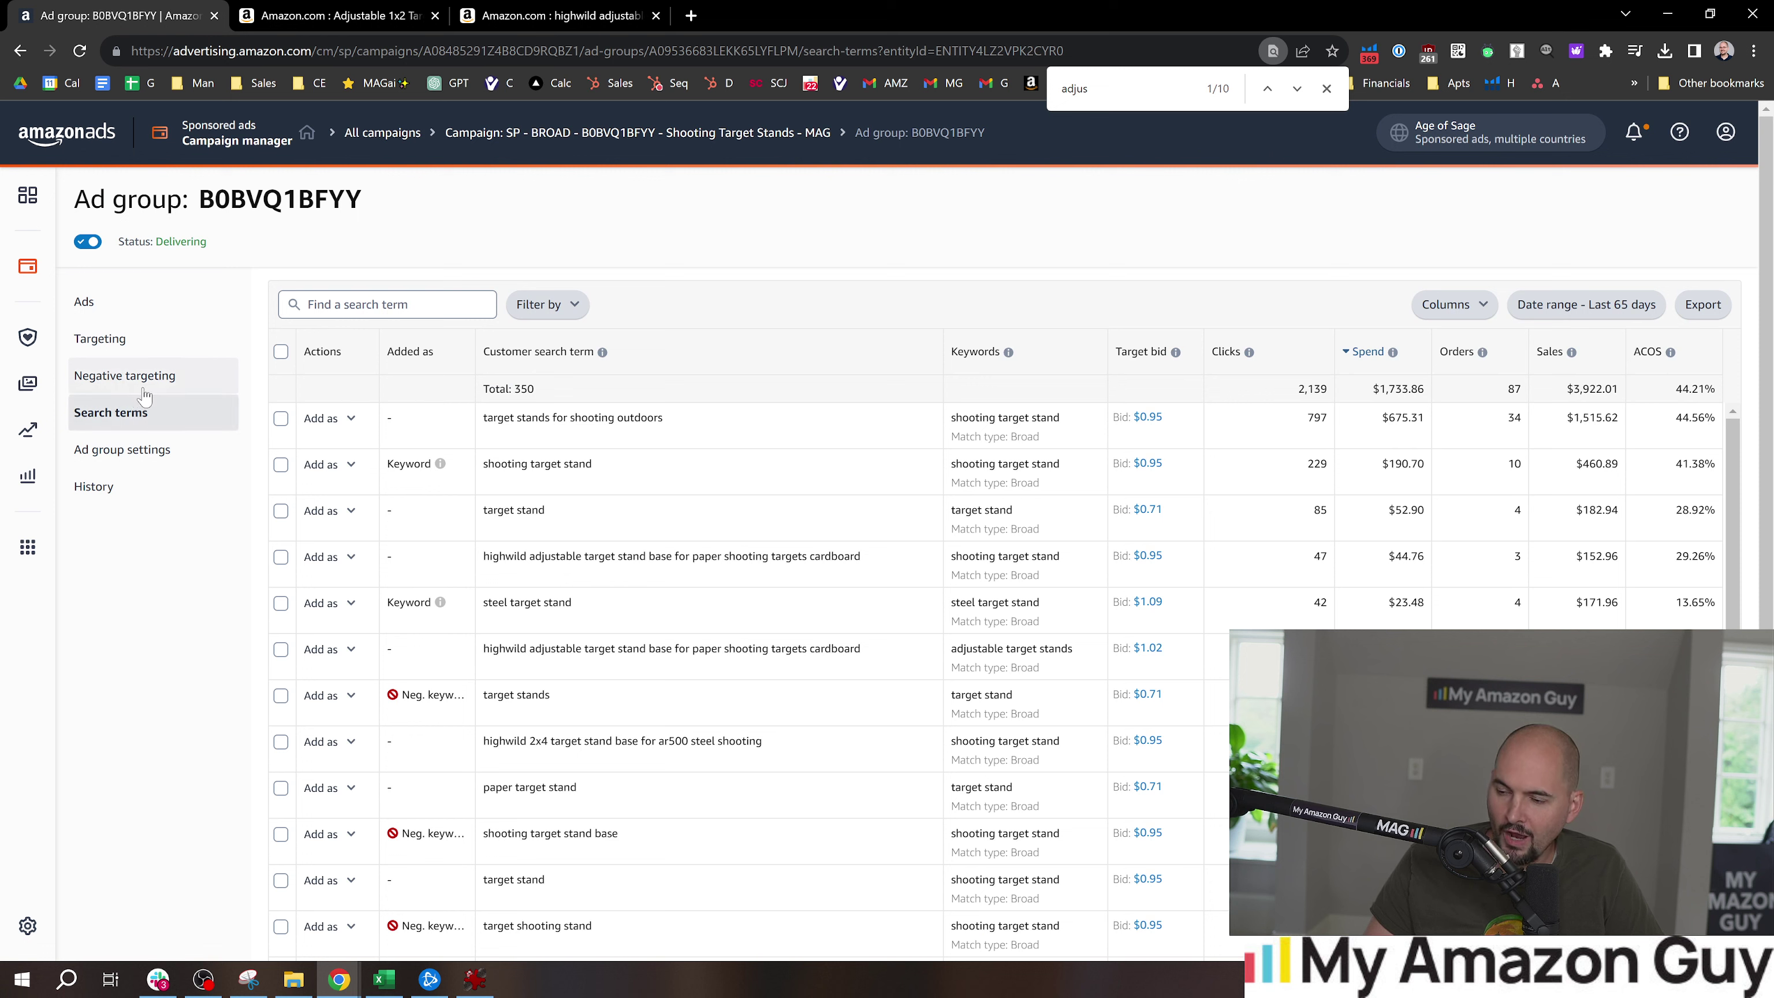
left_click(419, 308)
type("2x34")
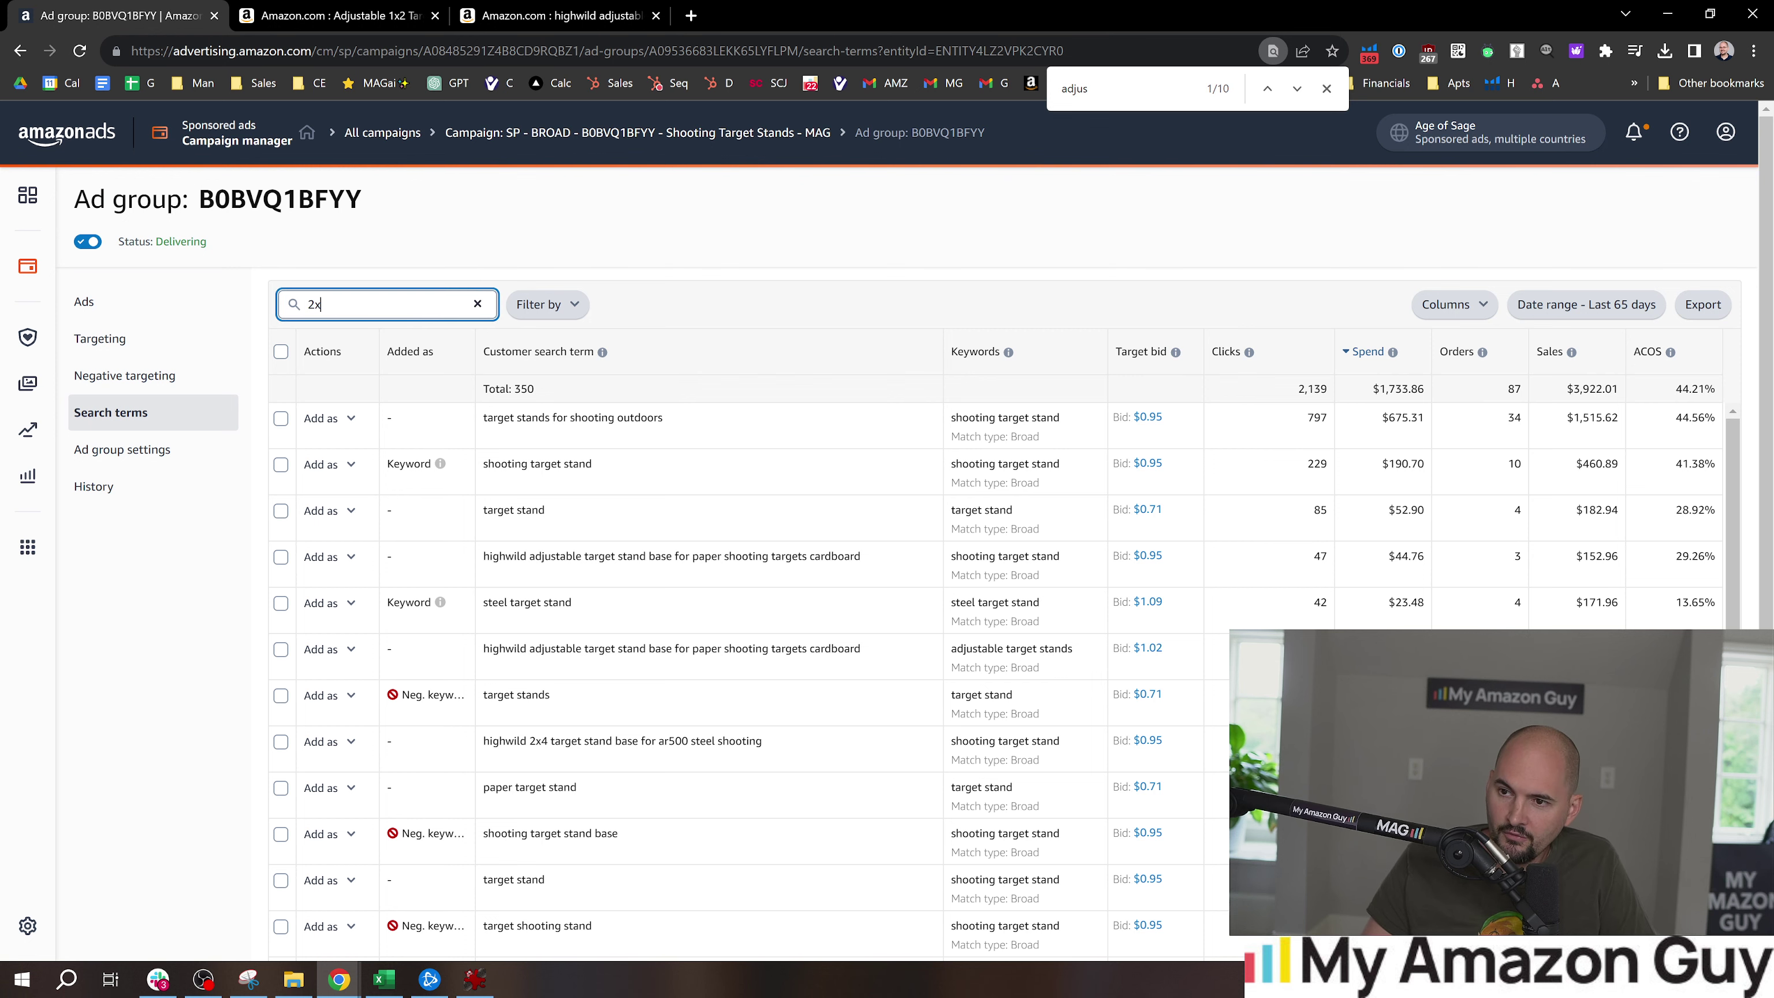
key("Return")
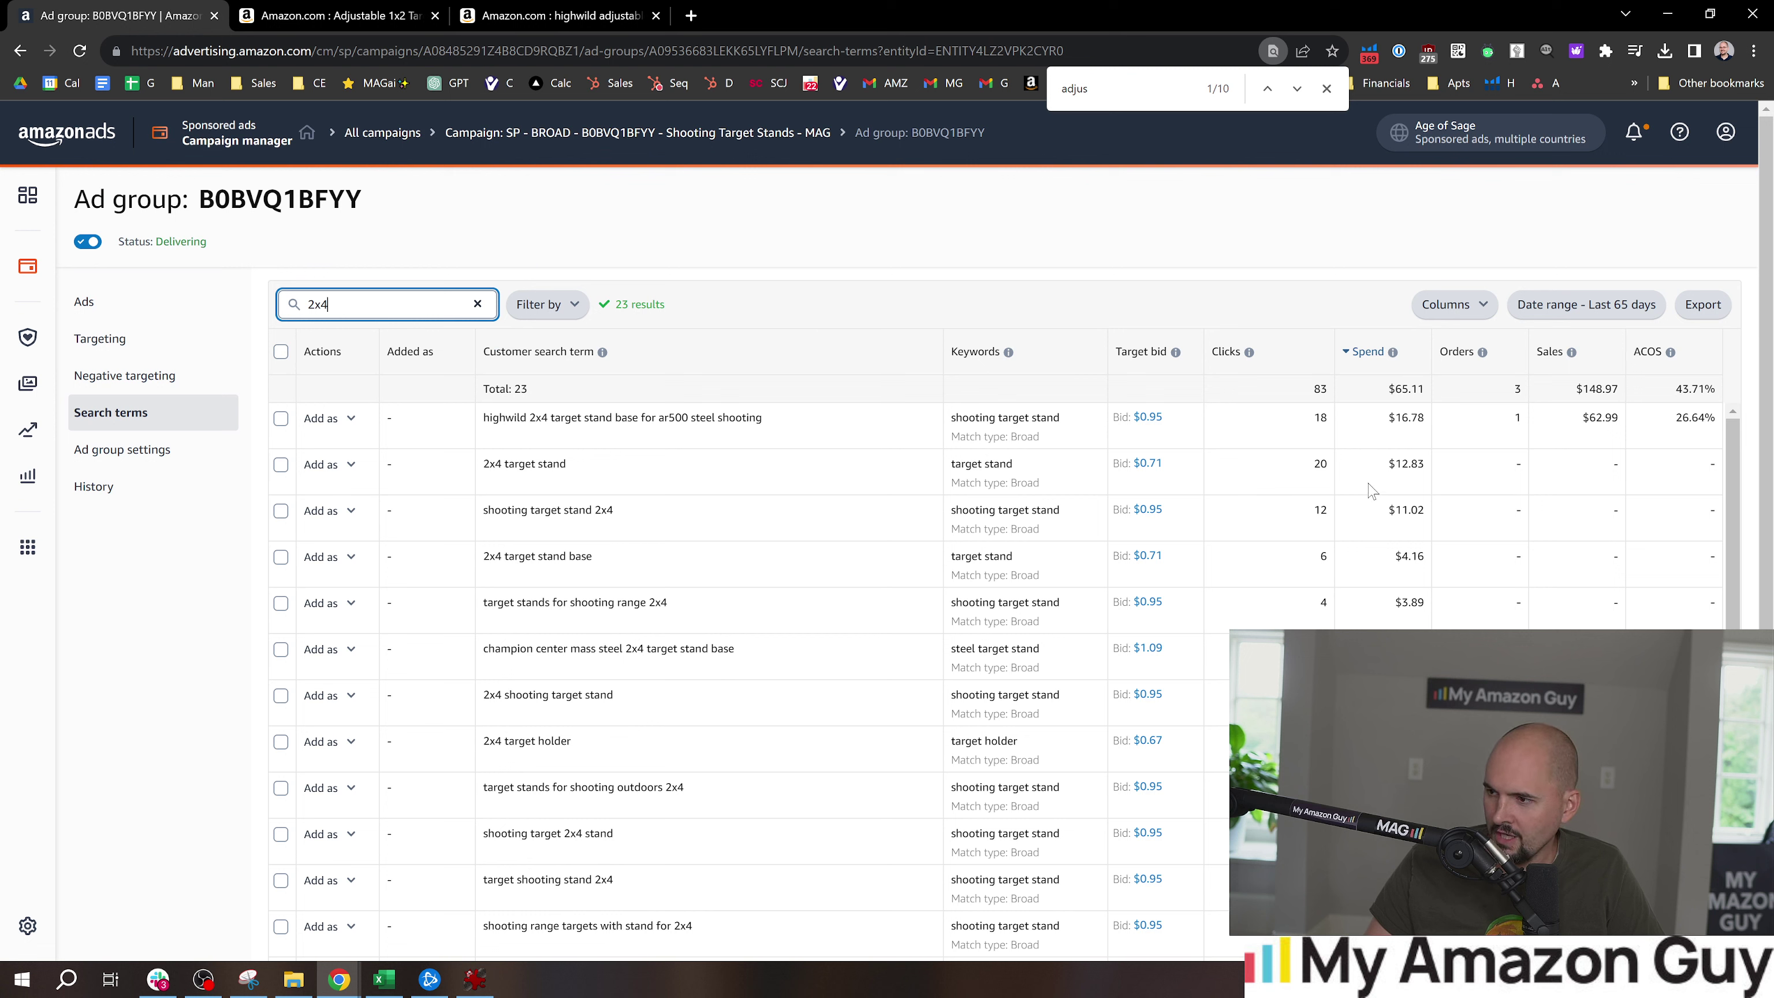
Examine the spend, orders and sales of the "2x4 target stand" search term and its options for adding it as a keyword or negative
left_click_drag(1380, 464, 1519, 463)
left_click_drag(1381, 463, 1617, 463)
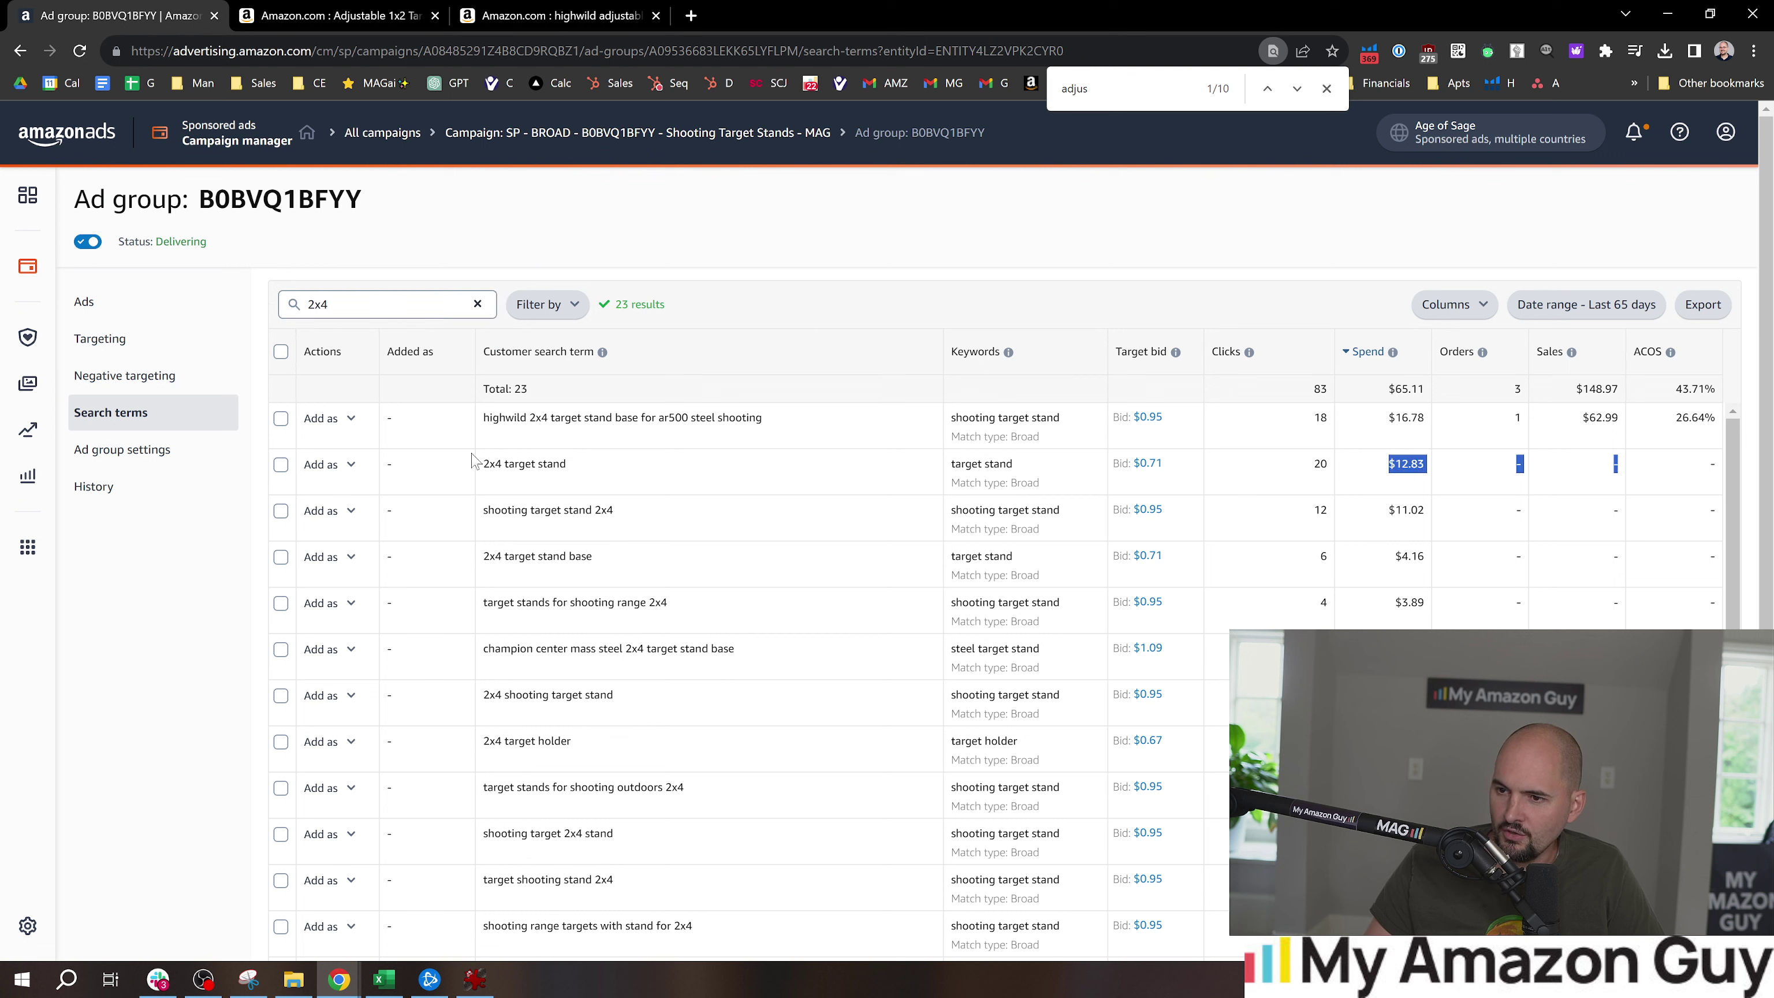
left_click(328, 464)
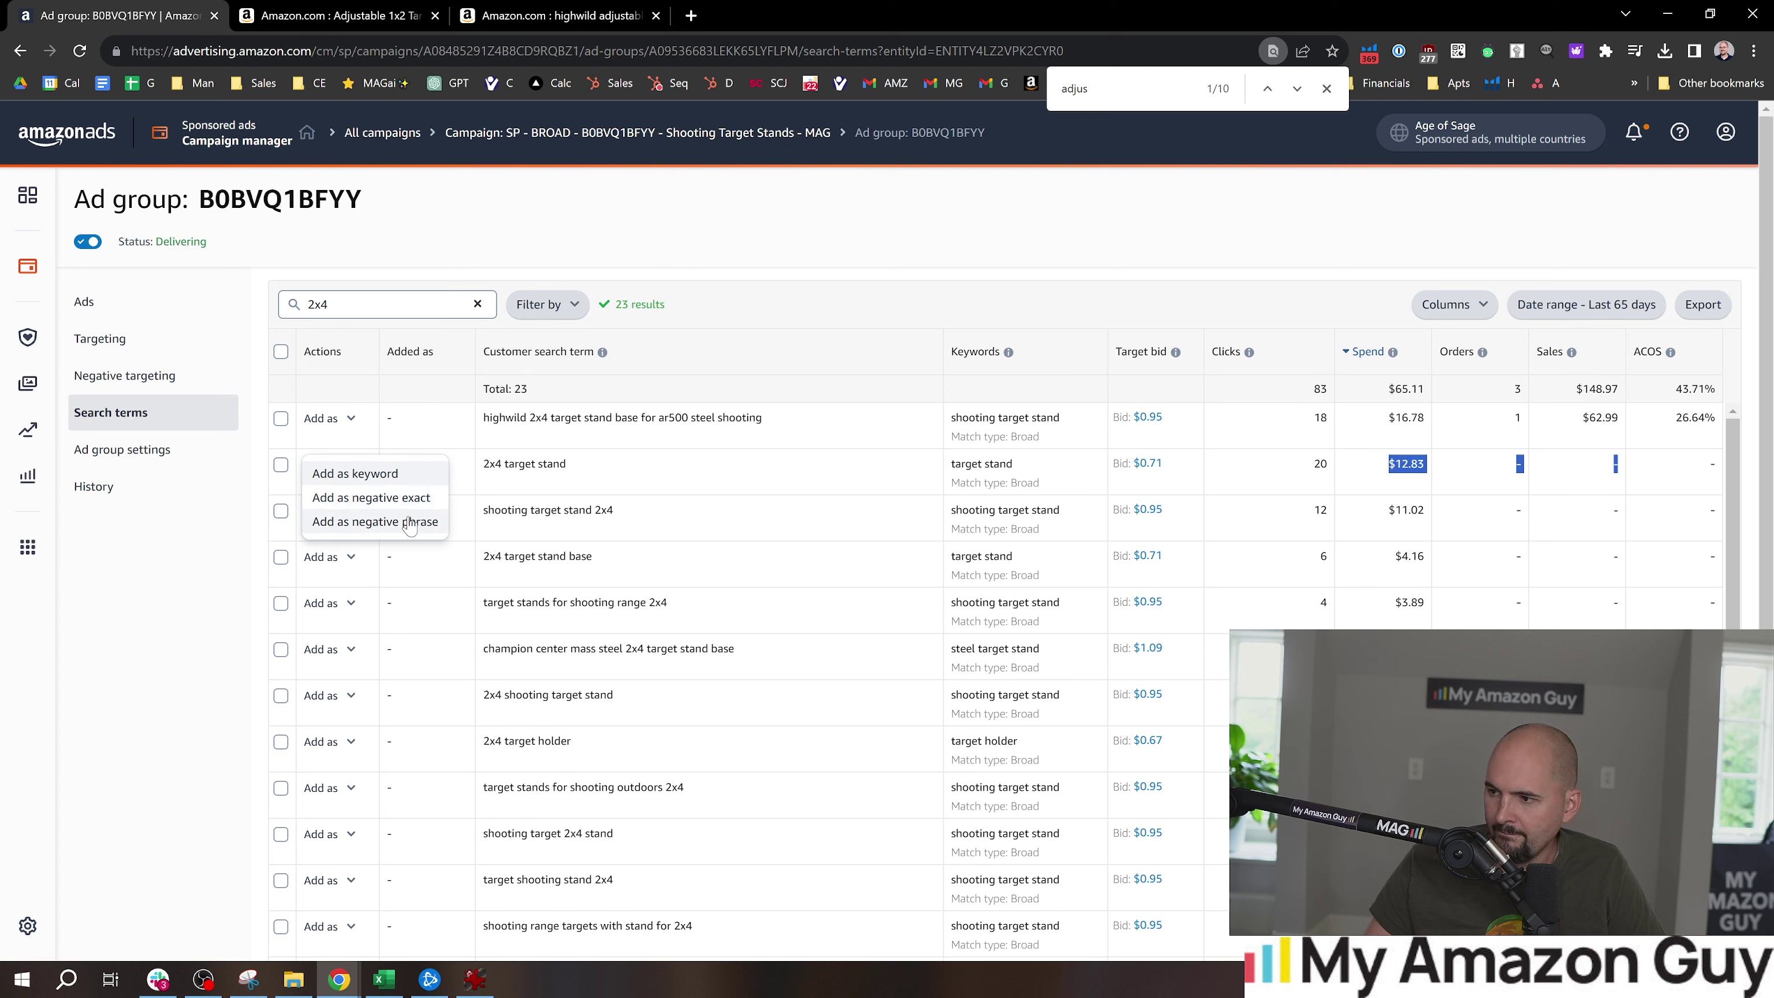
left_click(783, 559)
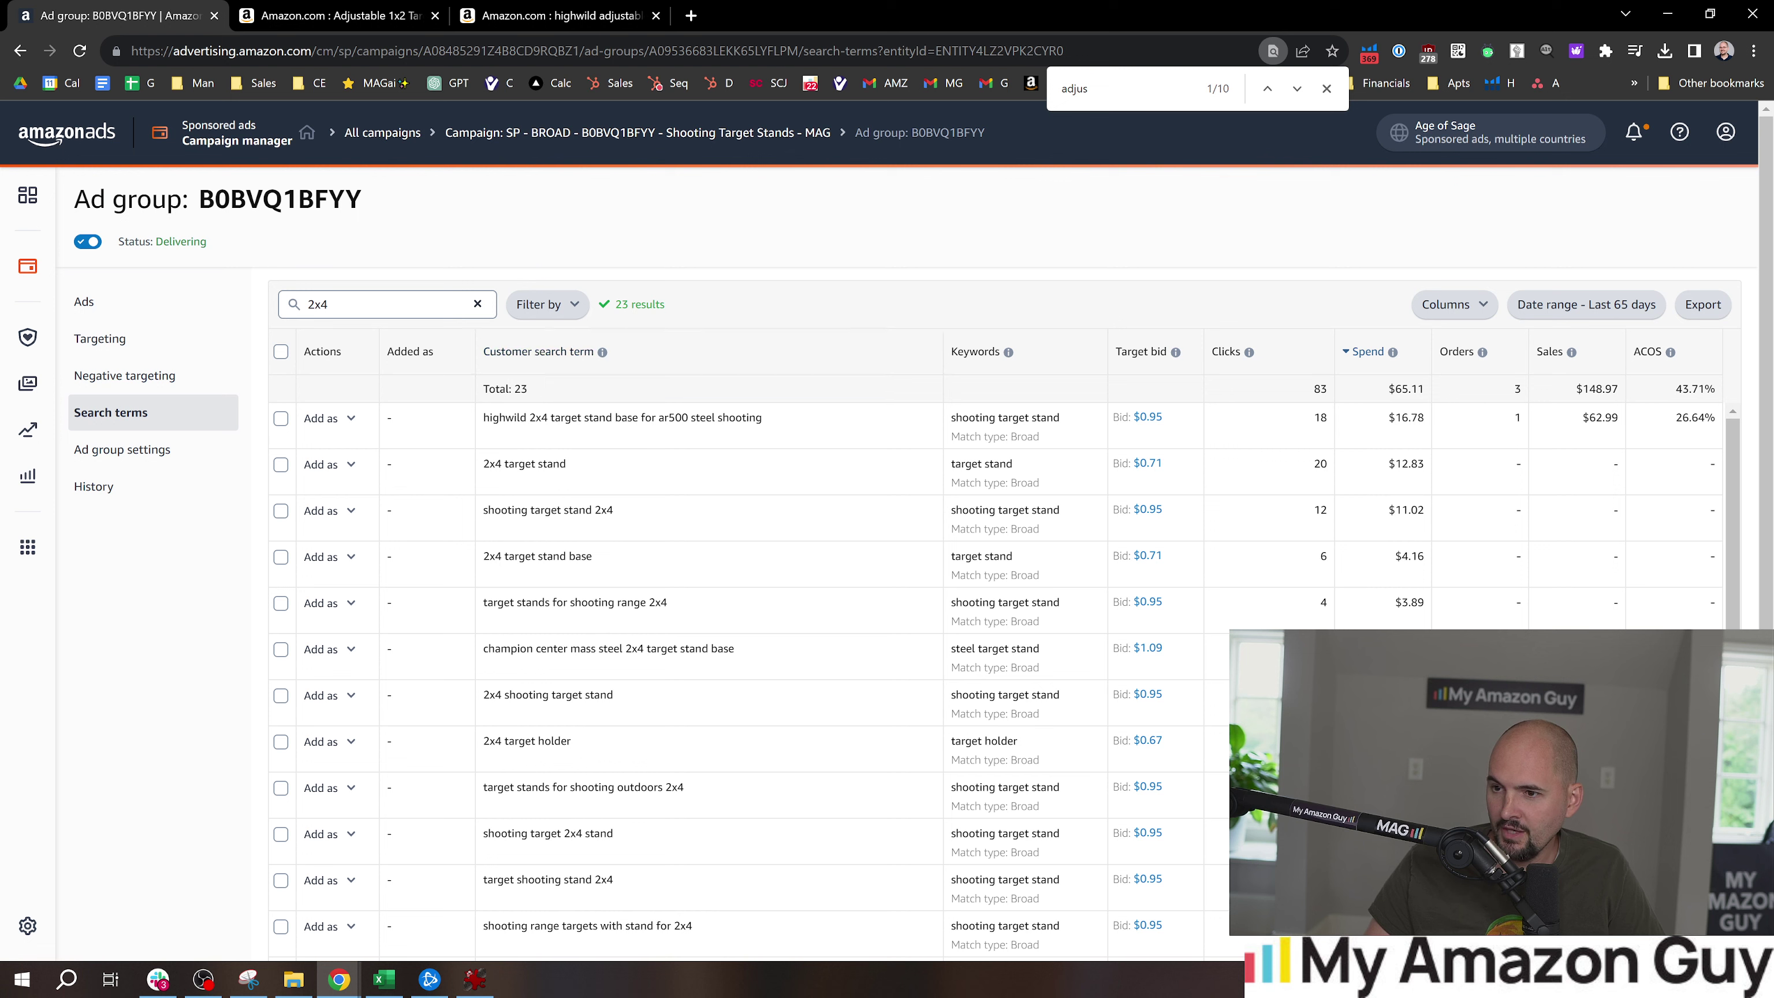
Check the "highwild 2x4 target stand base for ar500 steel shooting" search term, and list "2x4" as a negative exact keyword for the ad group
left_click_drag(483, 419, 717, 448)
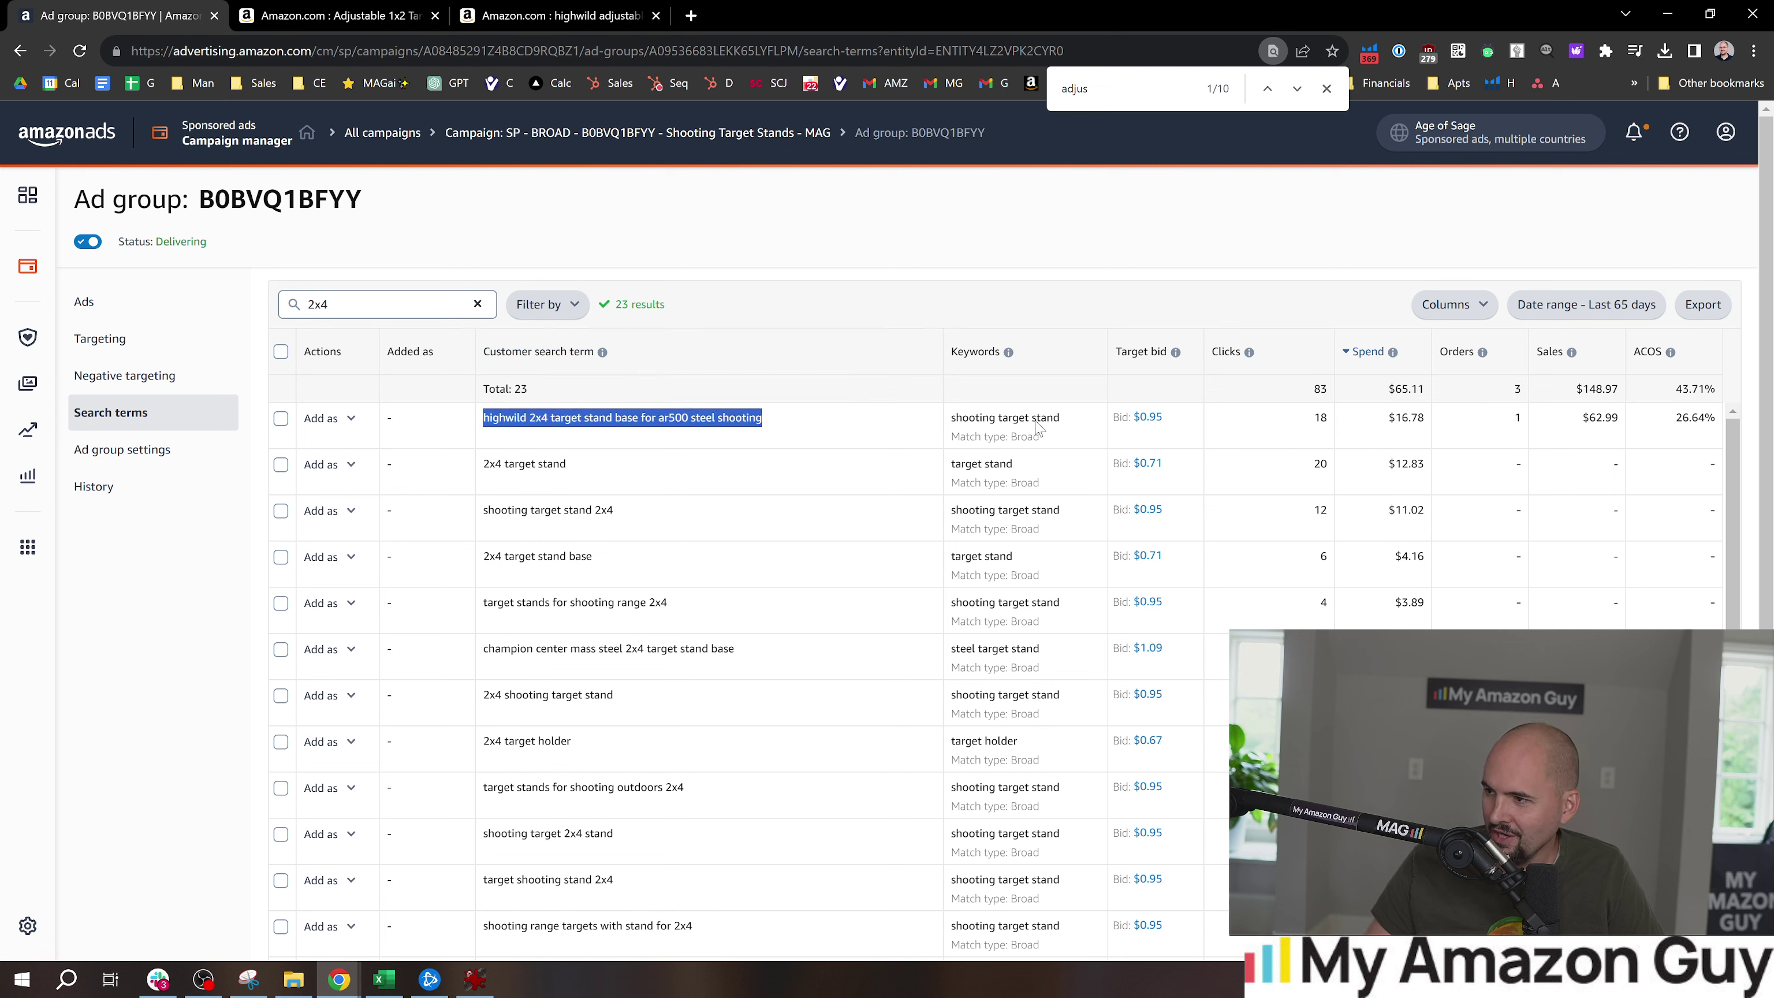
left_click(1427, 430)
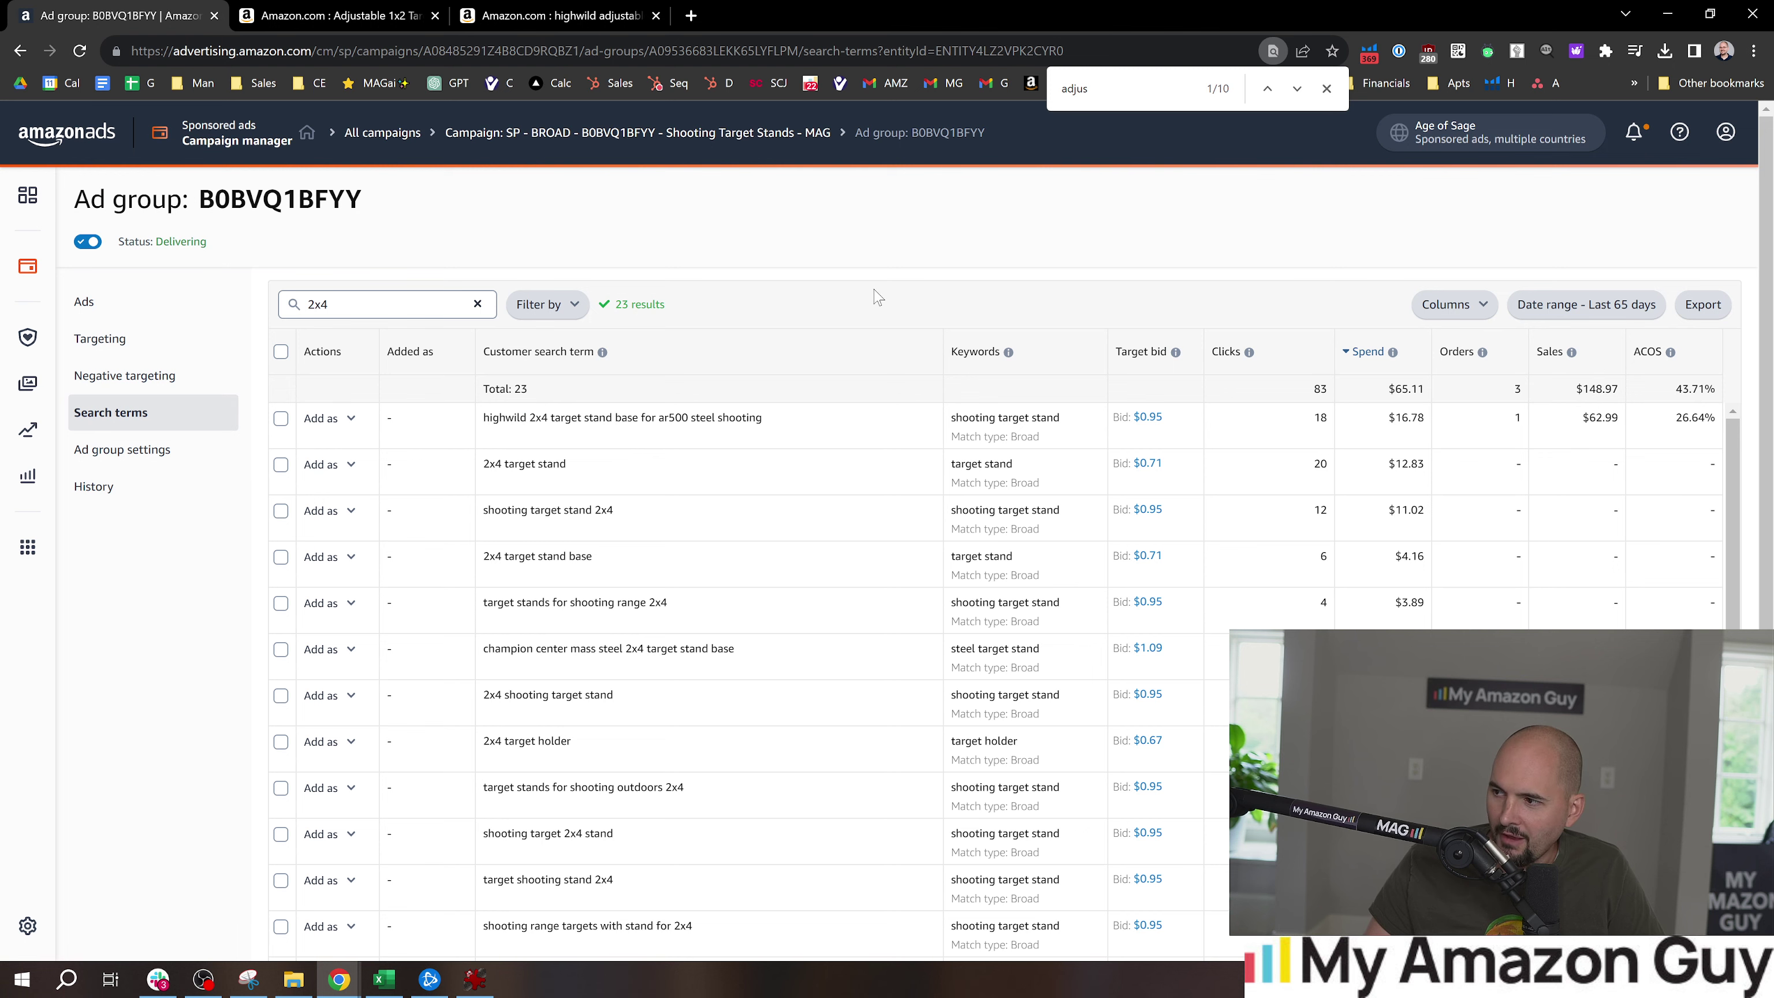
left_click(126, 375)
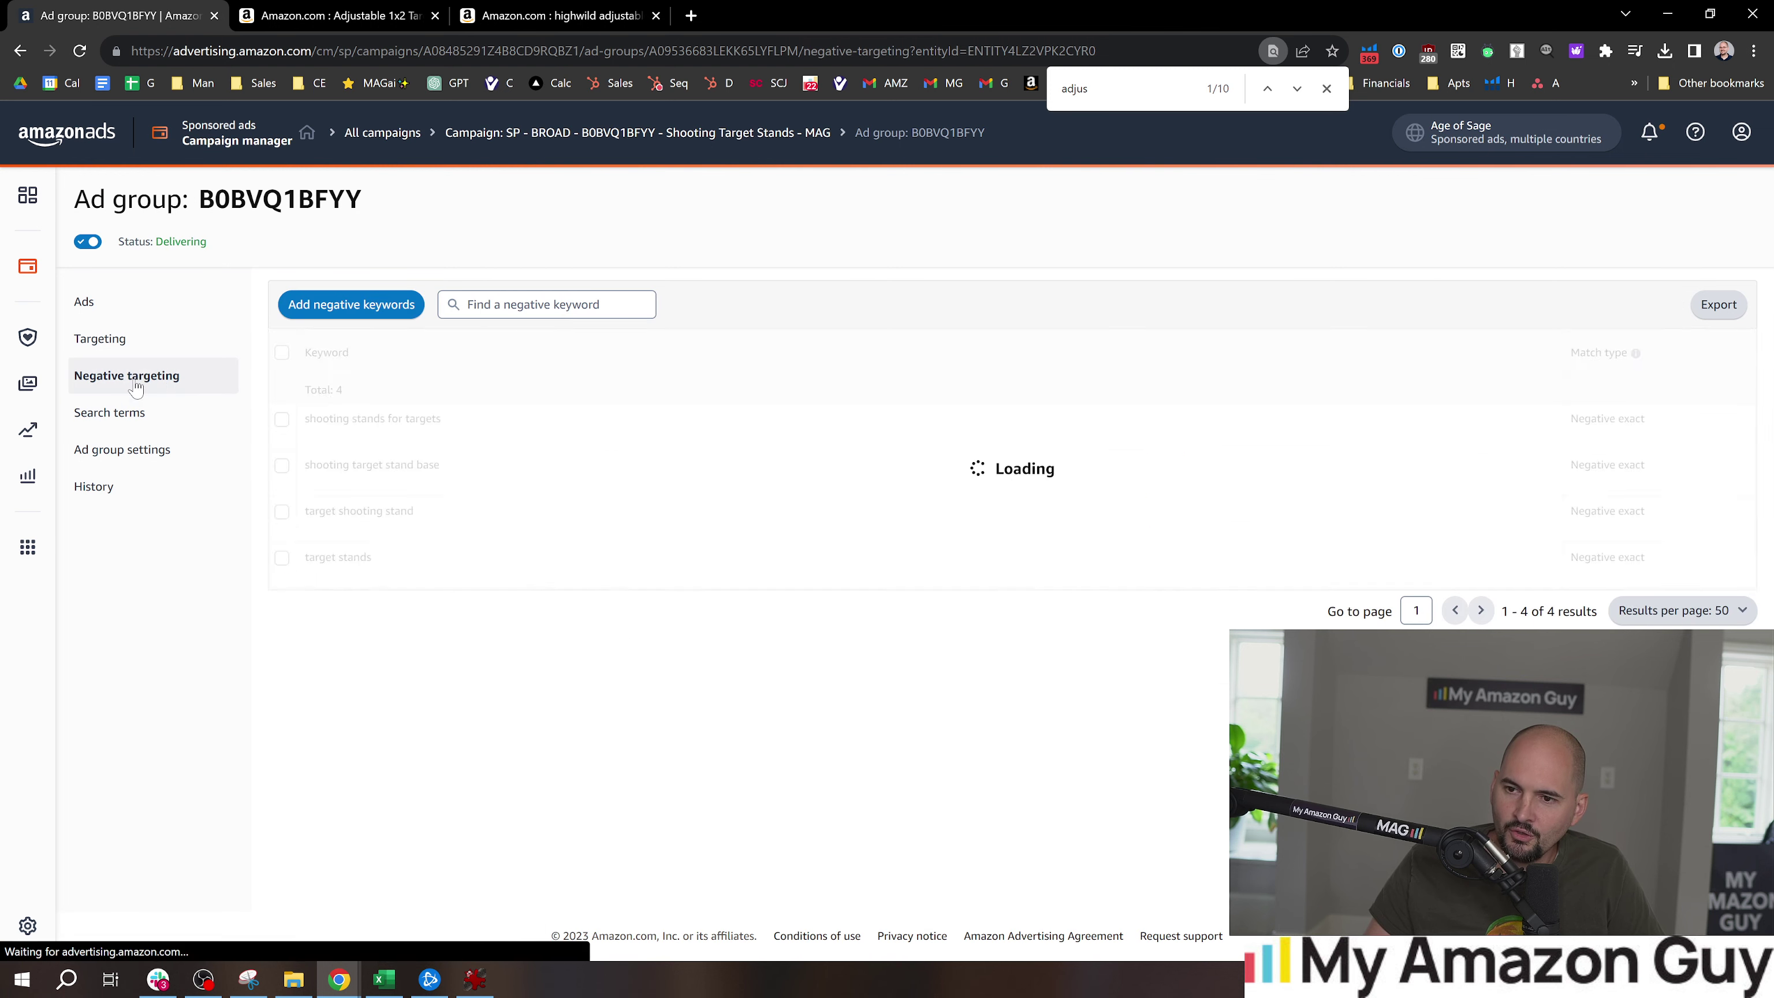
left_click(351, 305)
type("2x5")
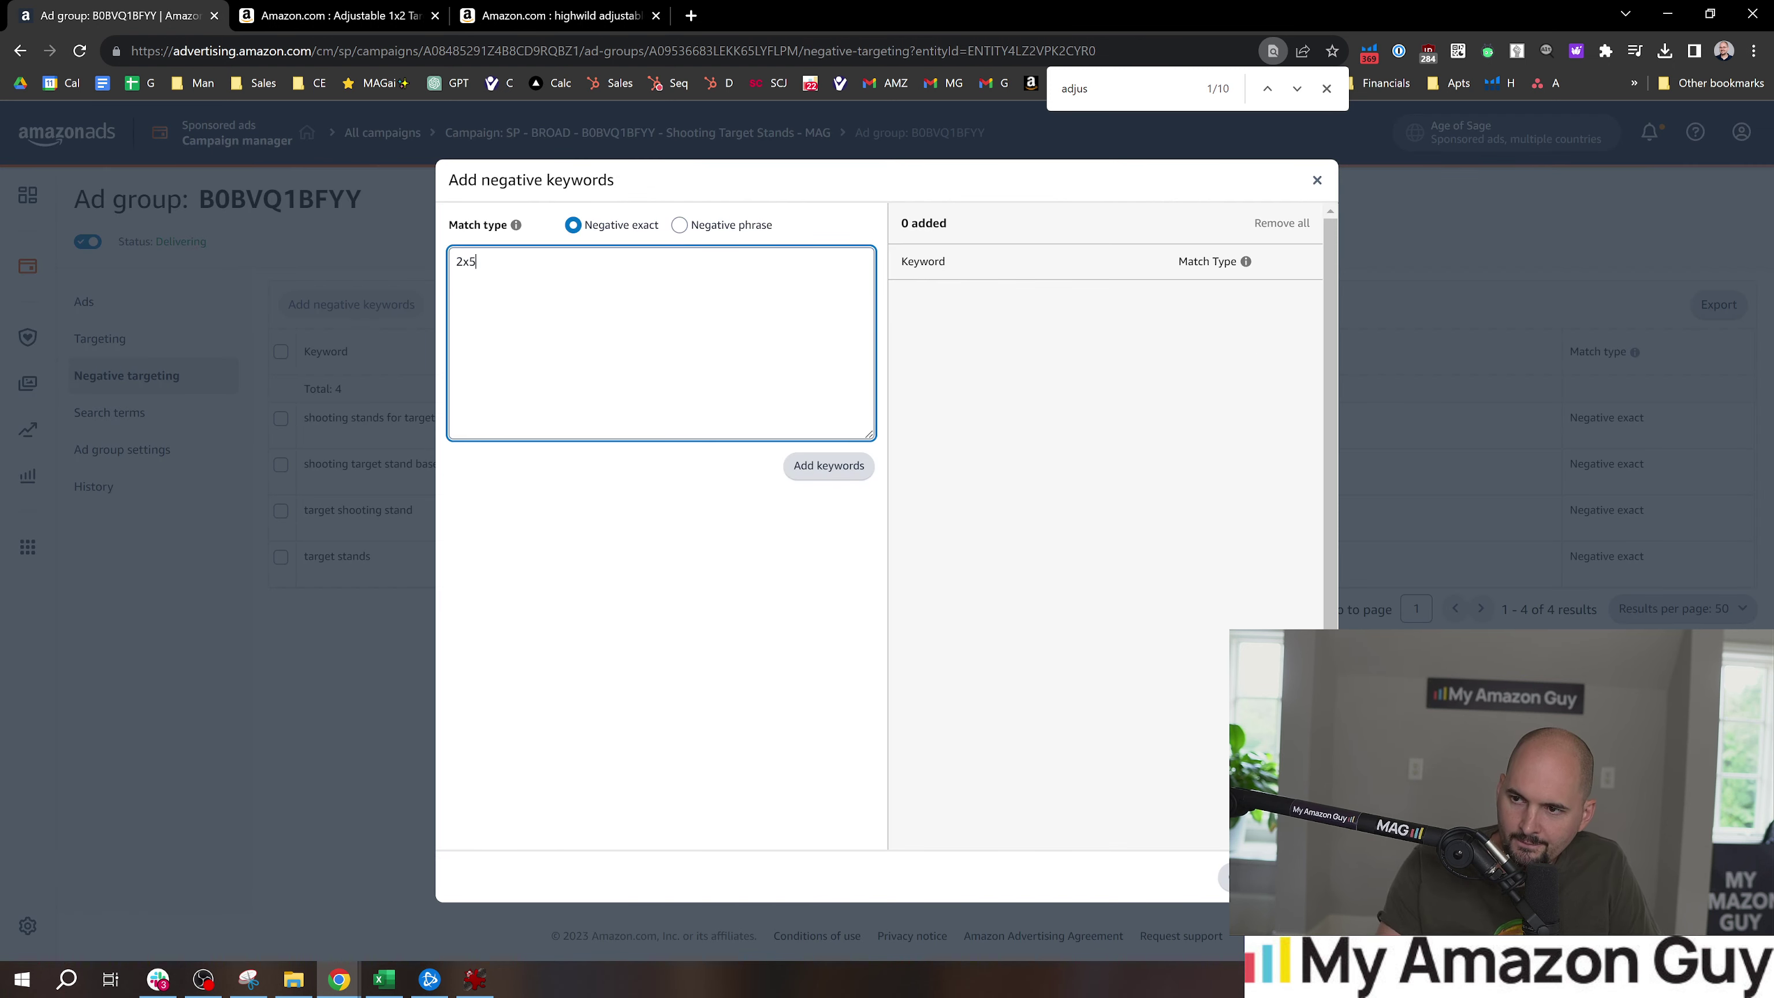
key("BackSpace")
type("4")
left_click(828, 466)
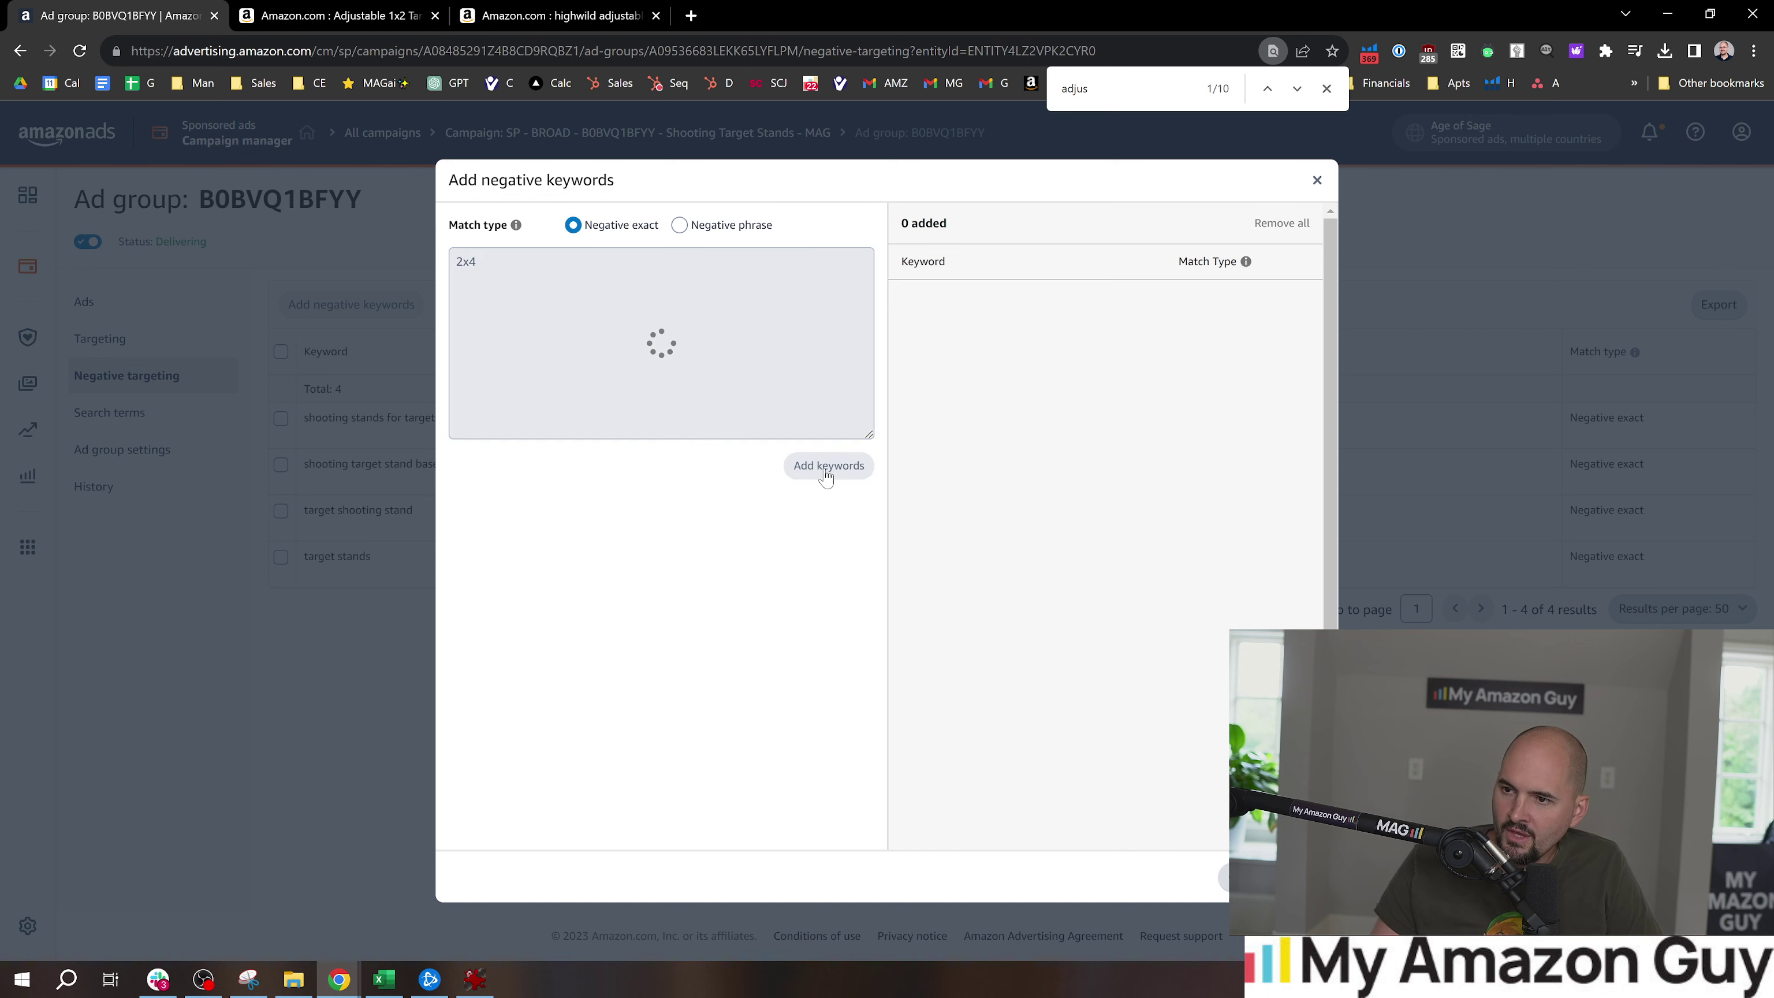
List "2x4" as a negative phrase keyword too, and save both negatives to the ad group
left_click(679, 224)
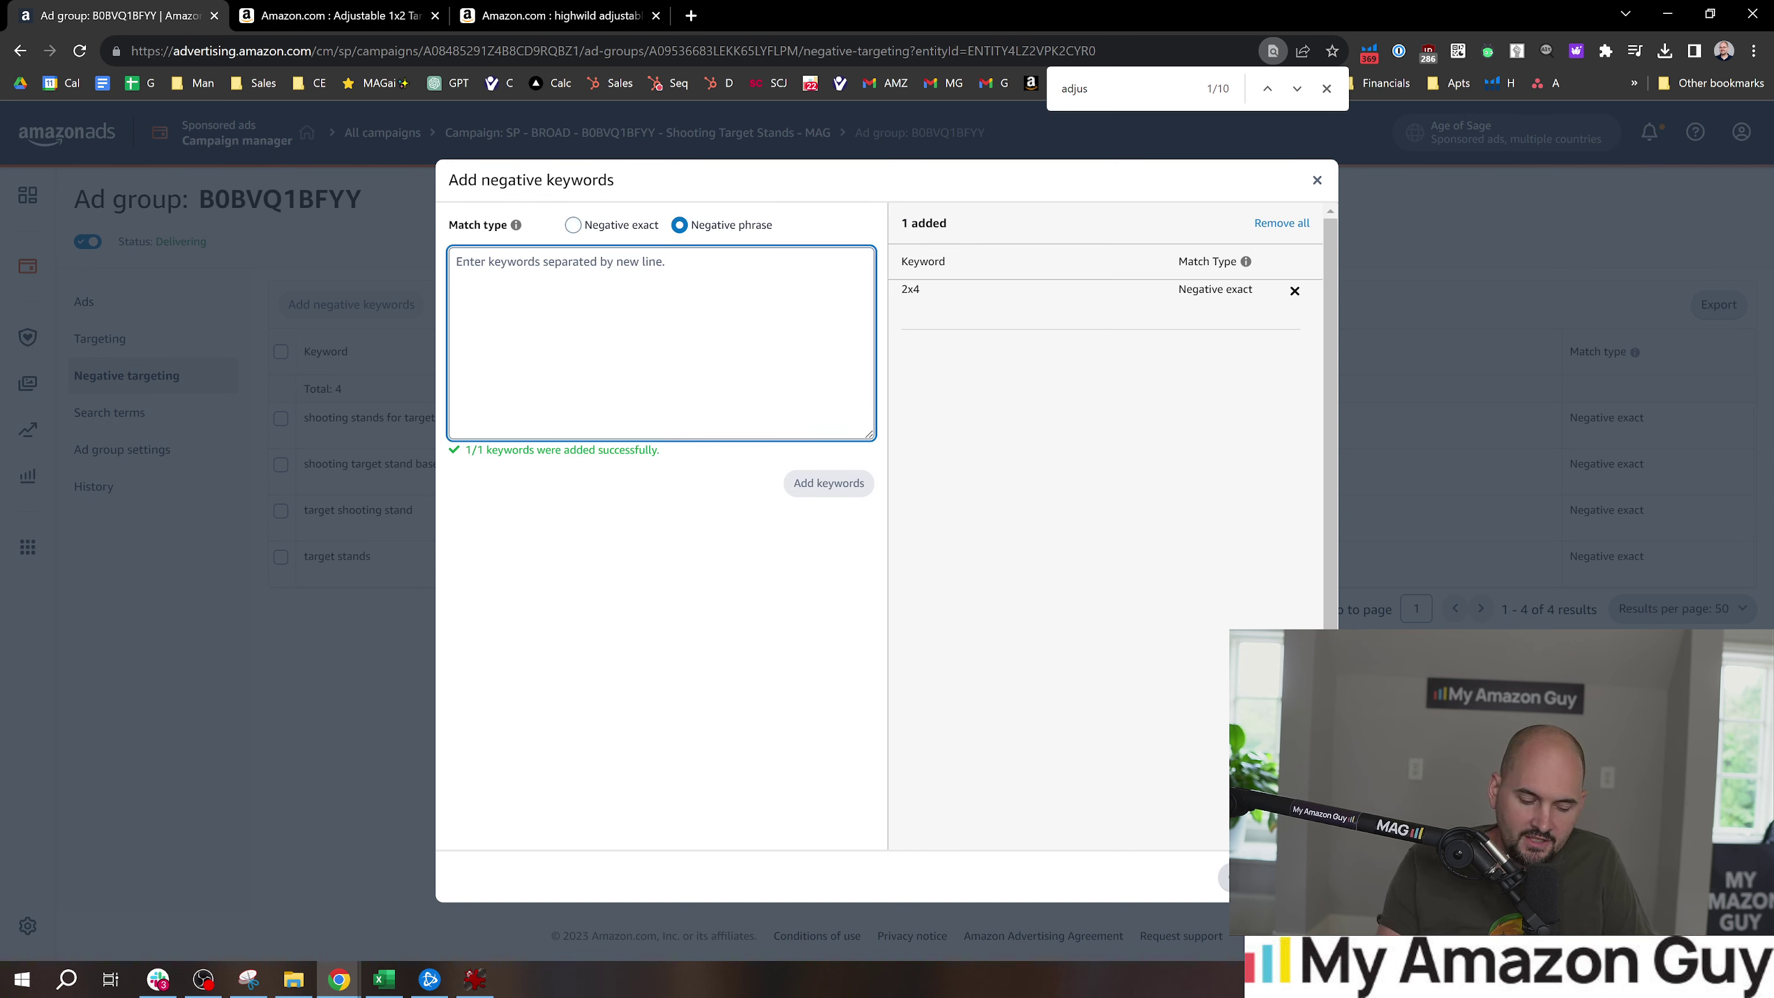
type("2x4")
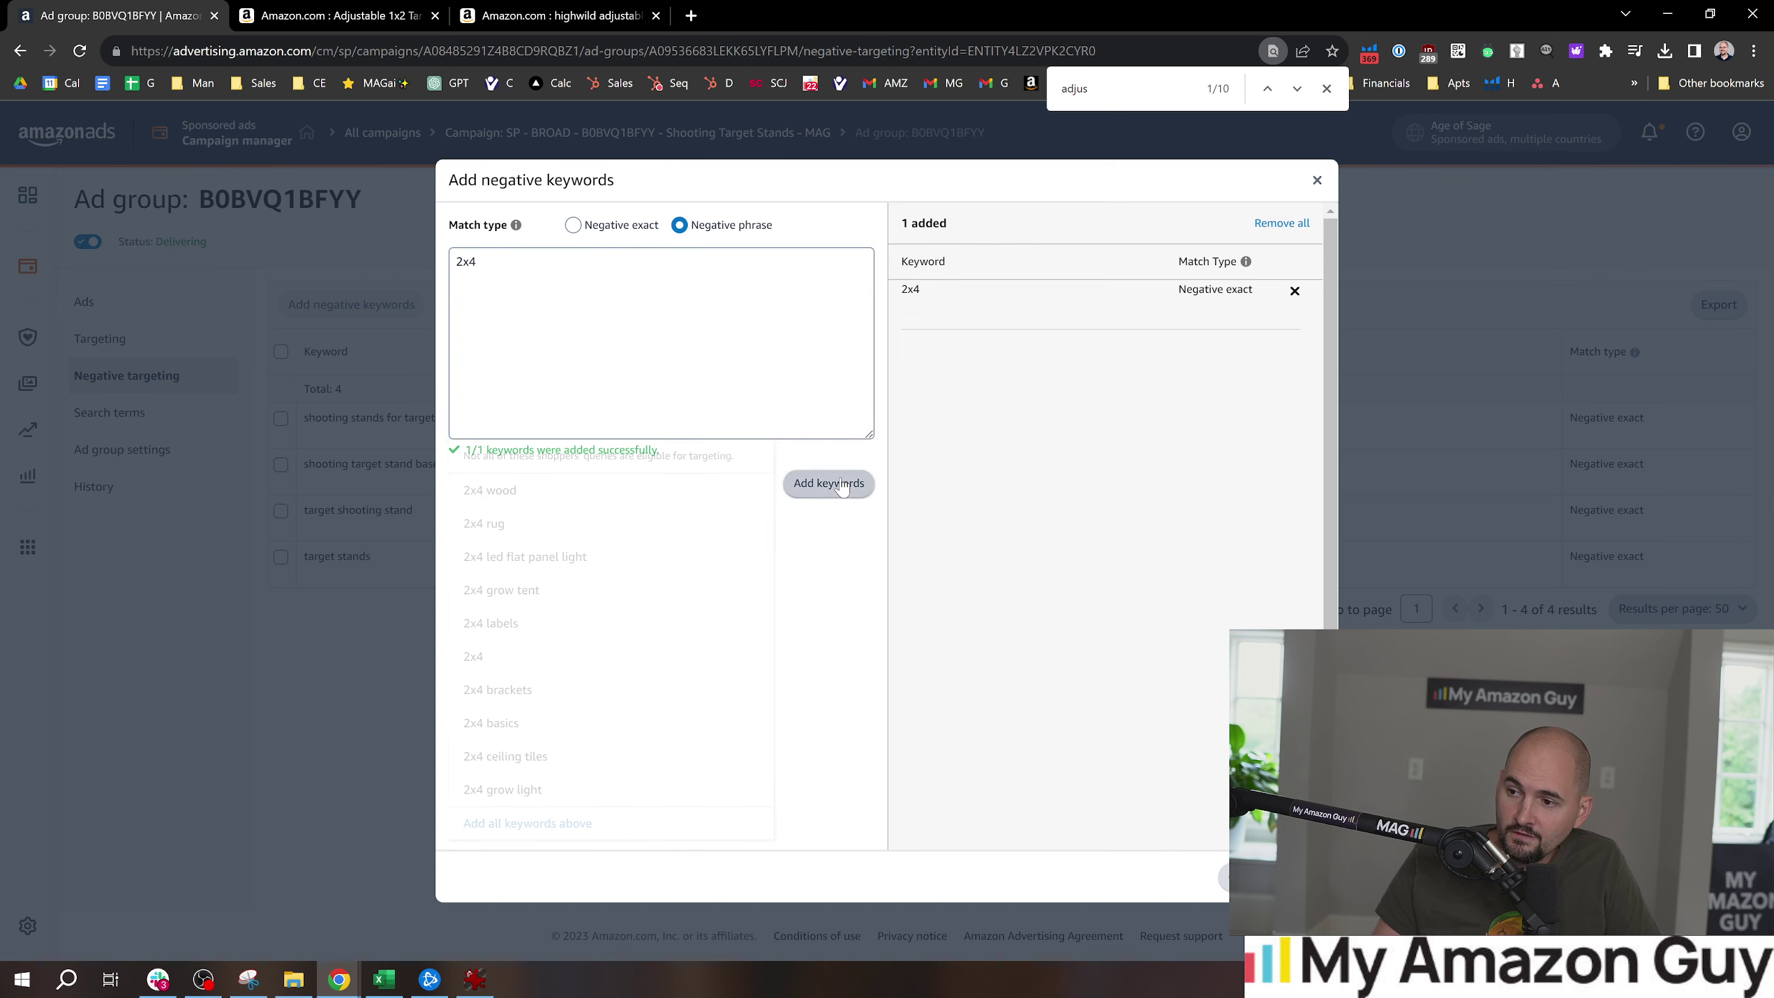
left_click(841, 485)
left_click(1278, 877)
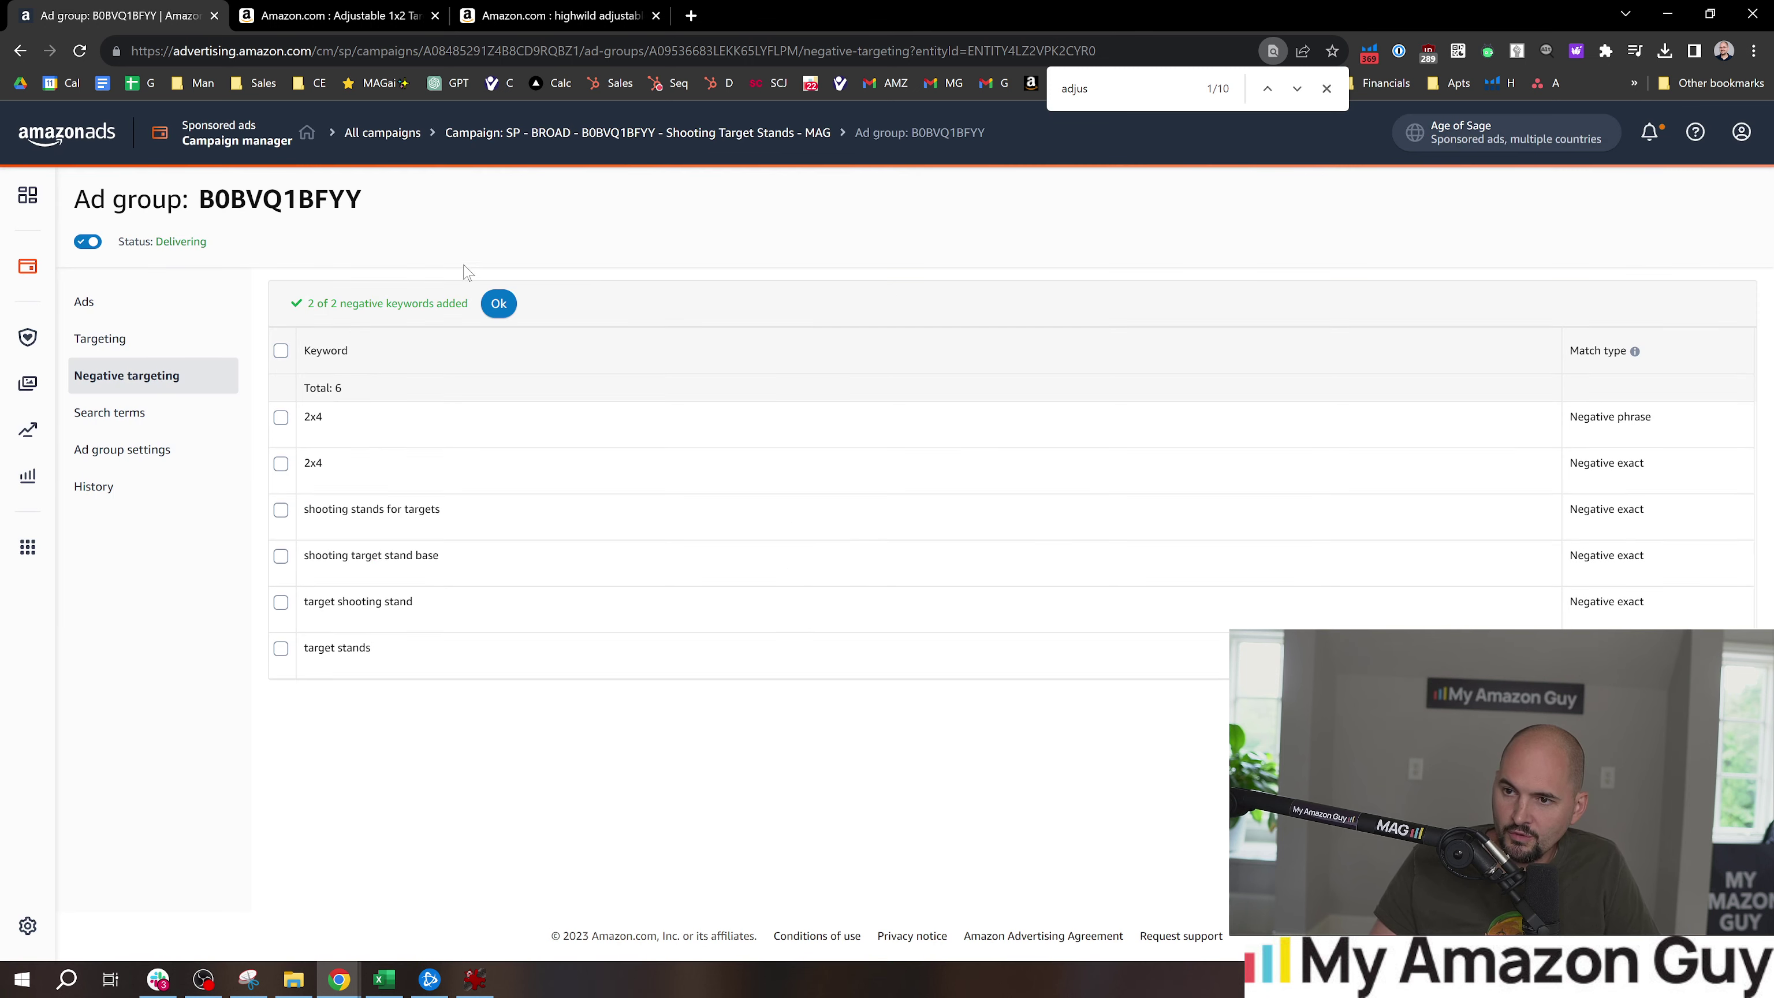
Open the product page of the advertised T-shaped 2x4 target stand in a separate tab to get its ASIN, and return to the ad group
left_click(163, 318)
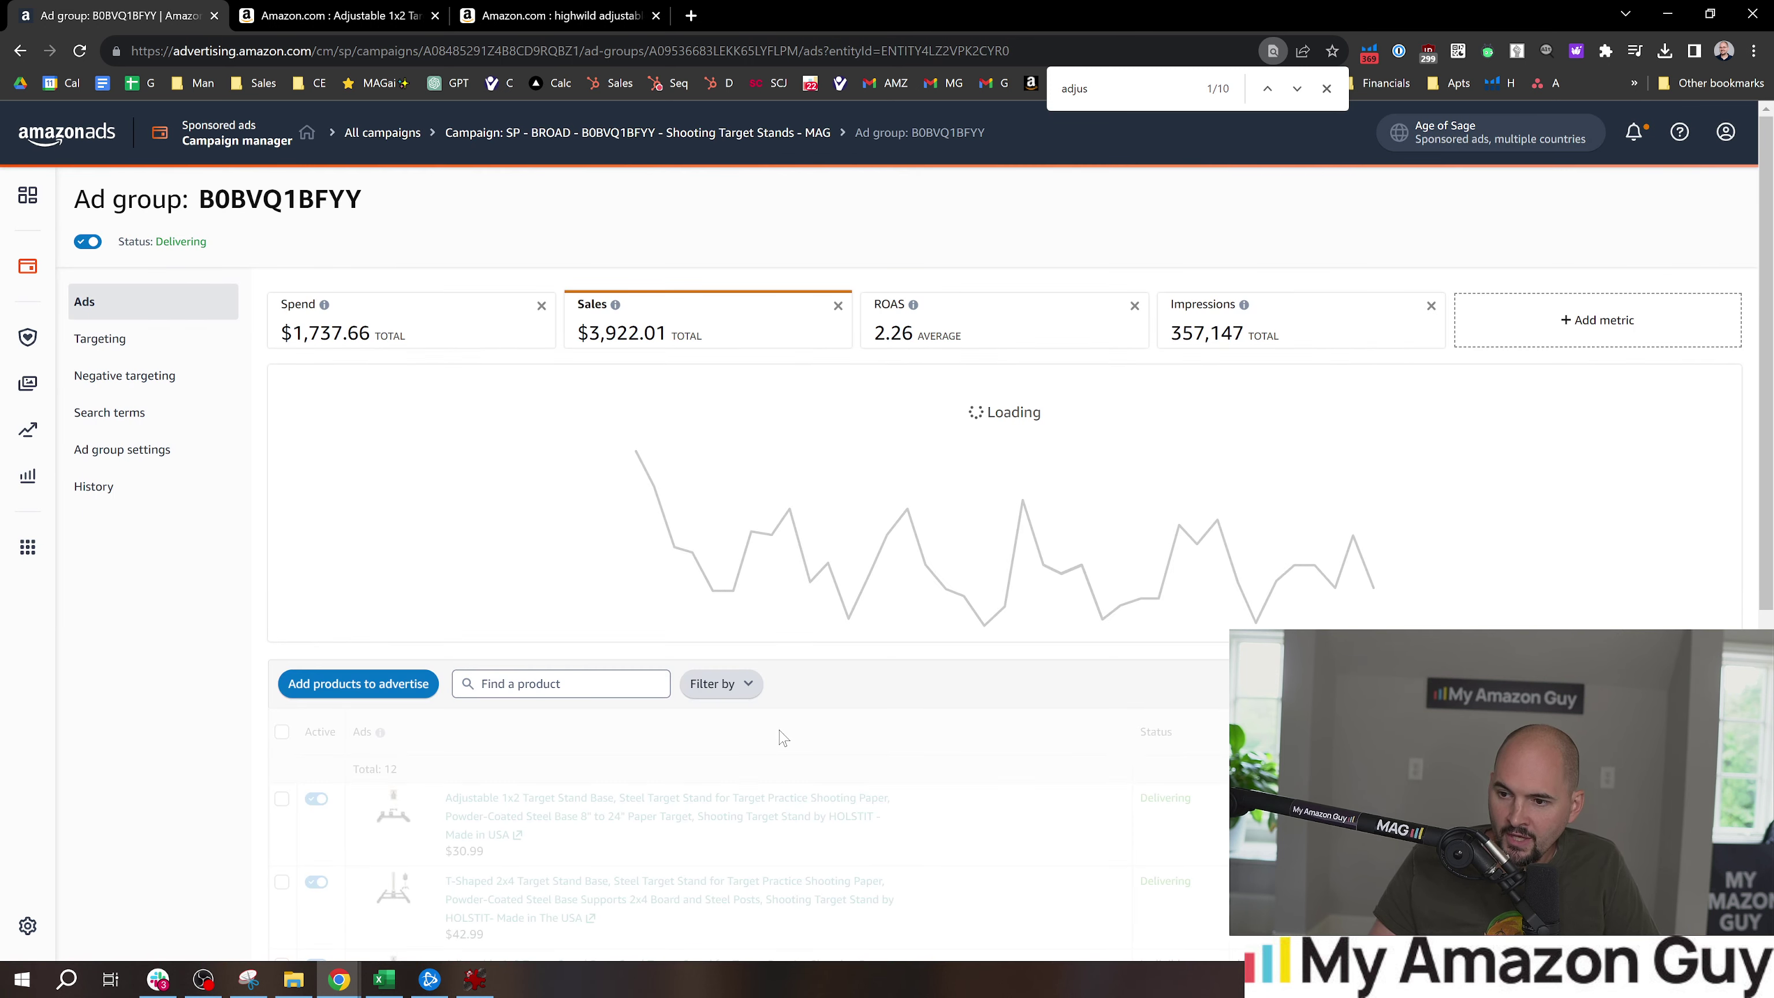
scroll(780, 733, "down", 3)
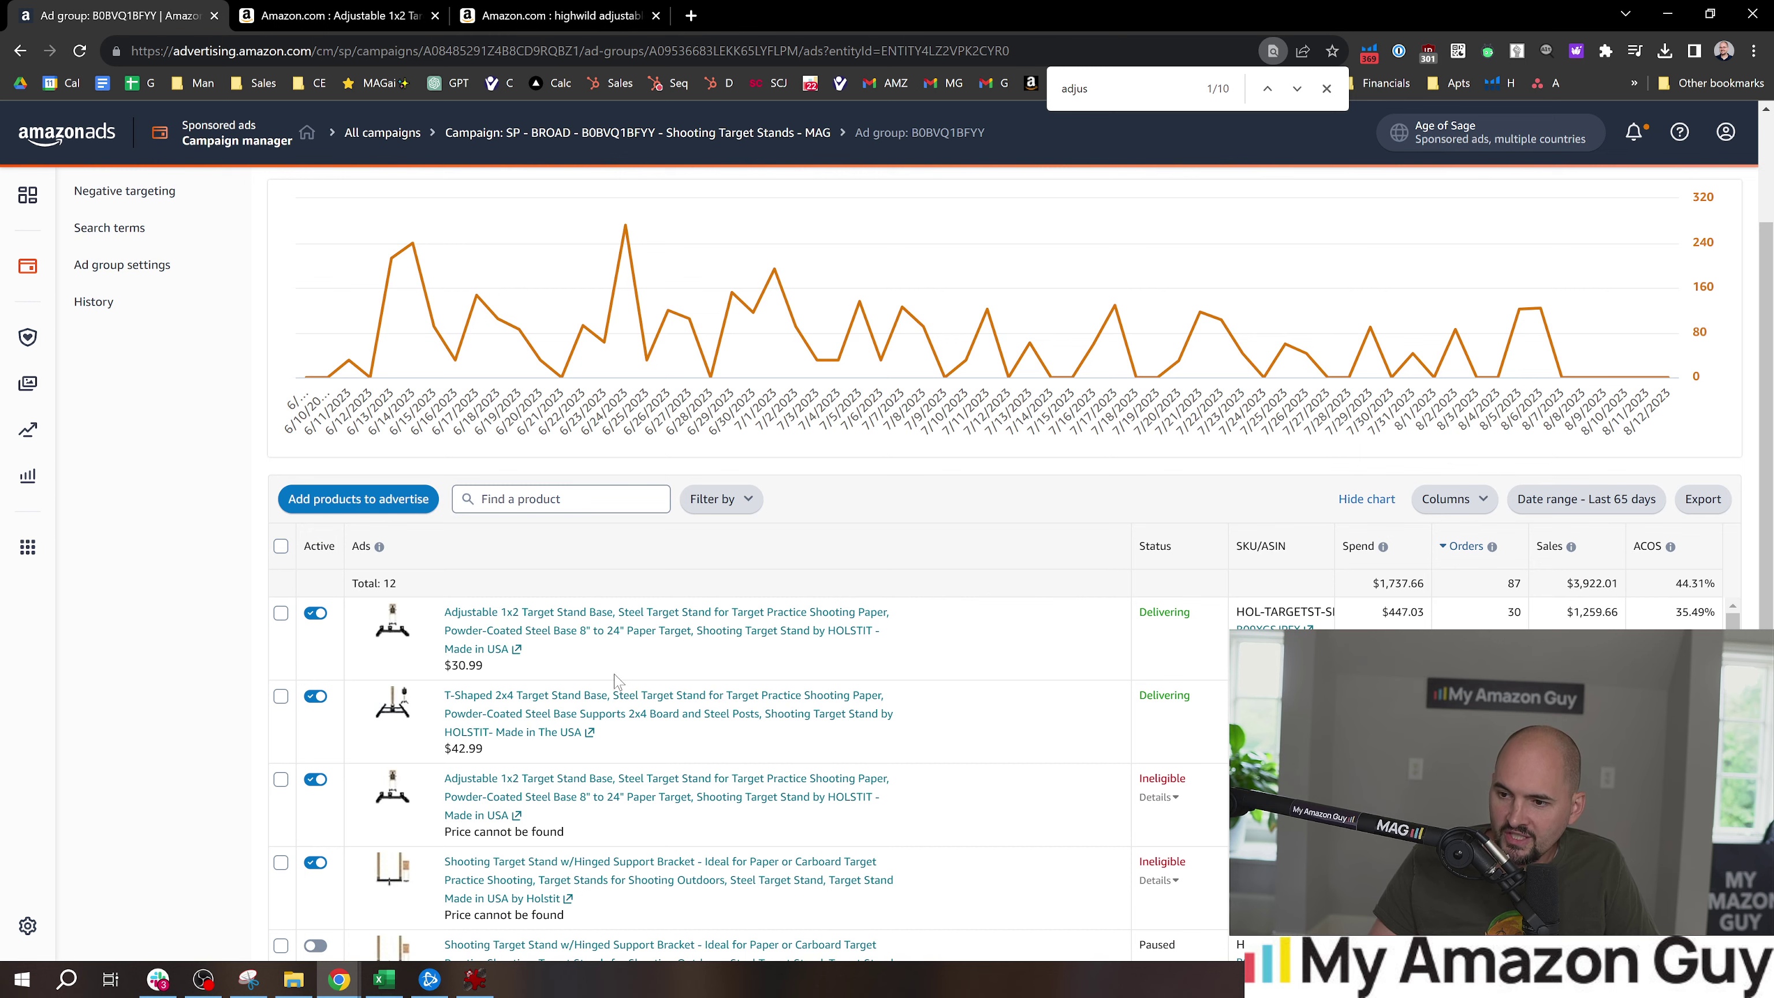
left_click(614, 699, "ctrl")
left_click(342, 15)
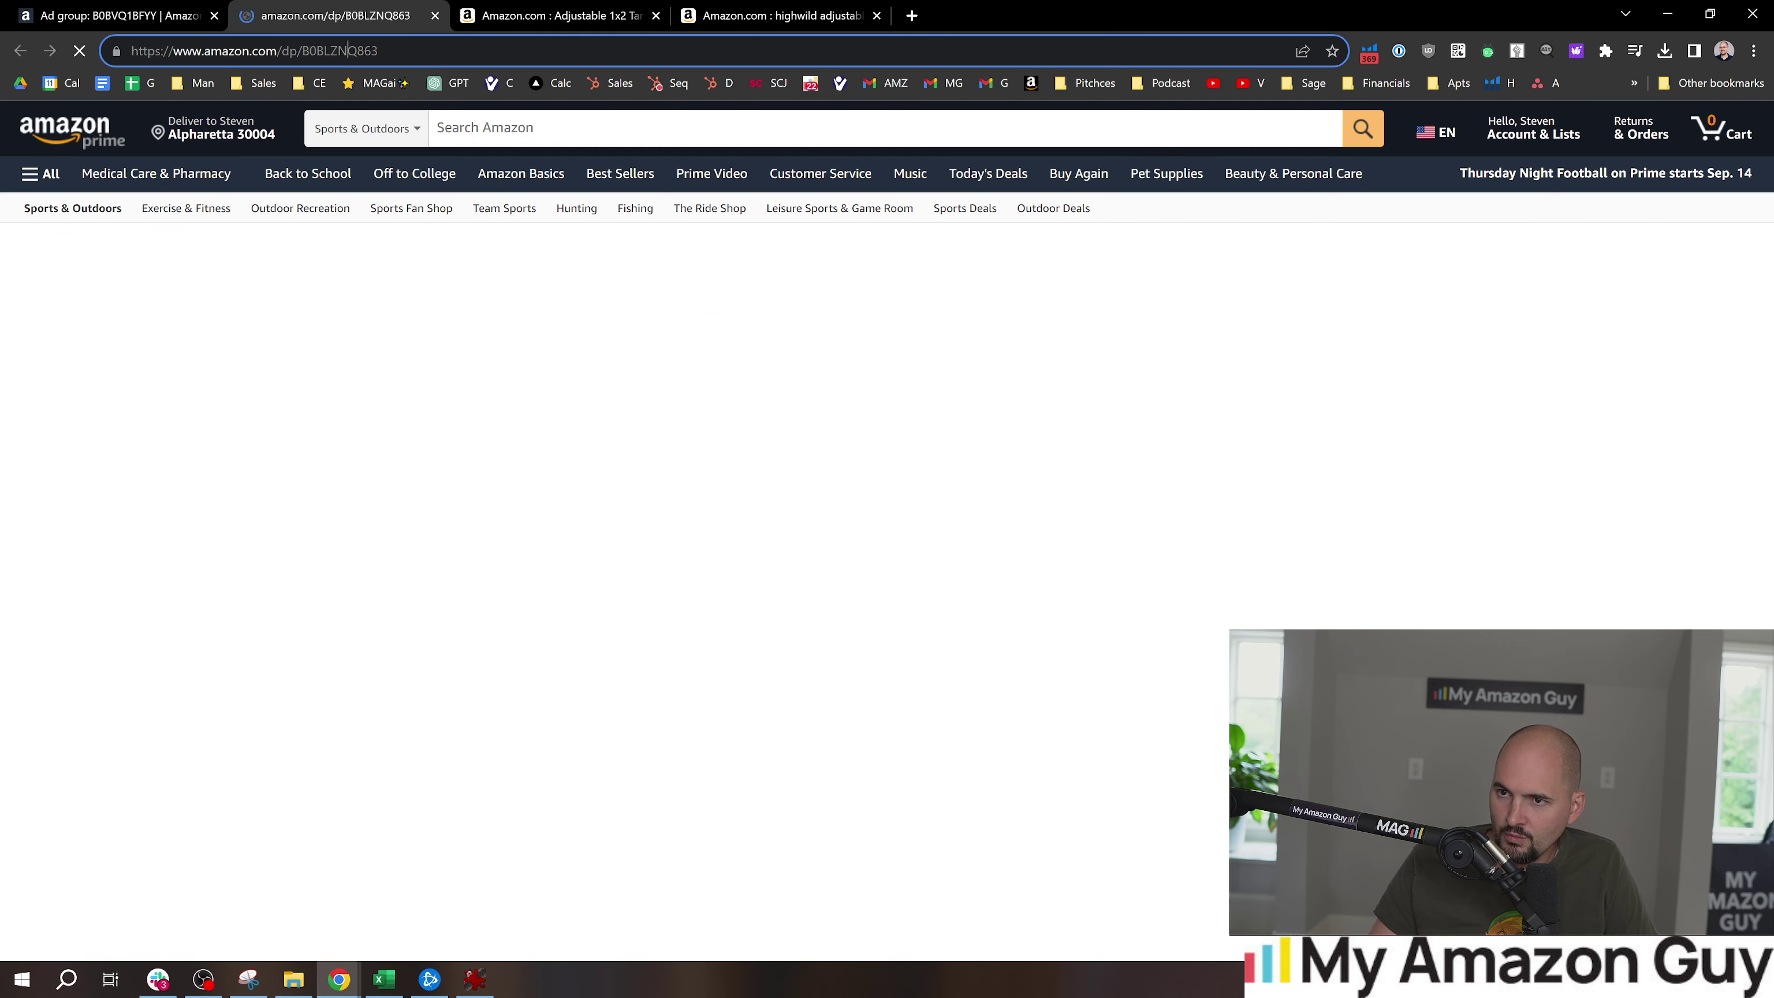
left_click(112, 16)
scroll(28, 248, "up", 3)
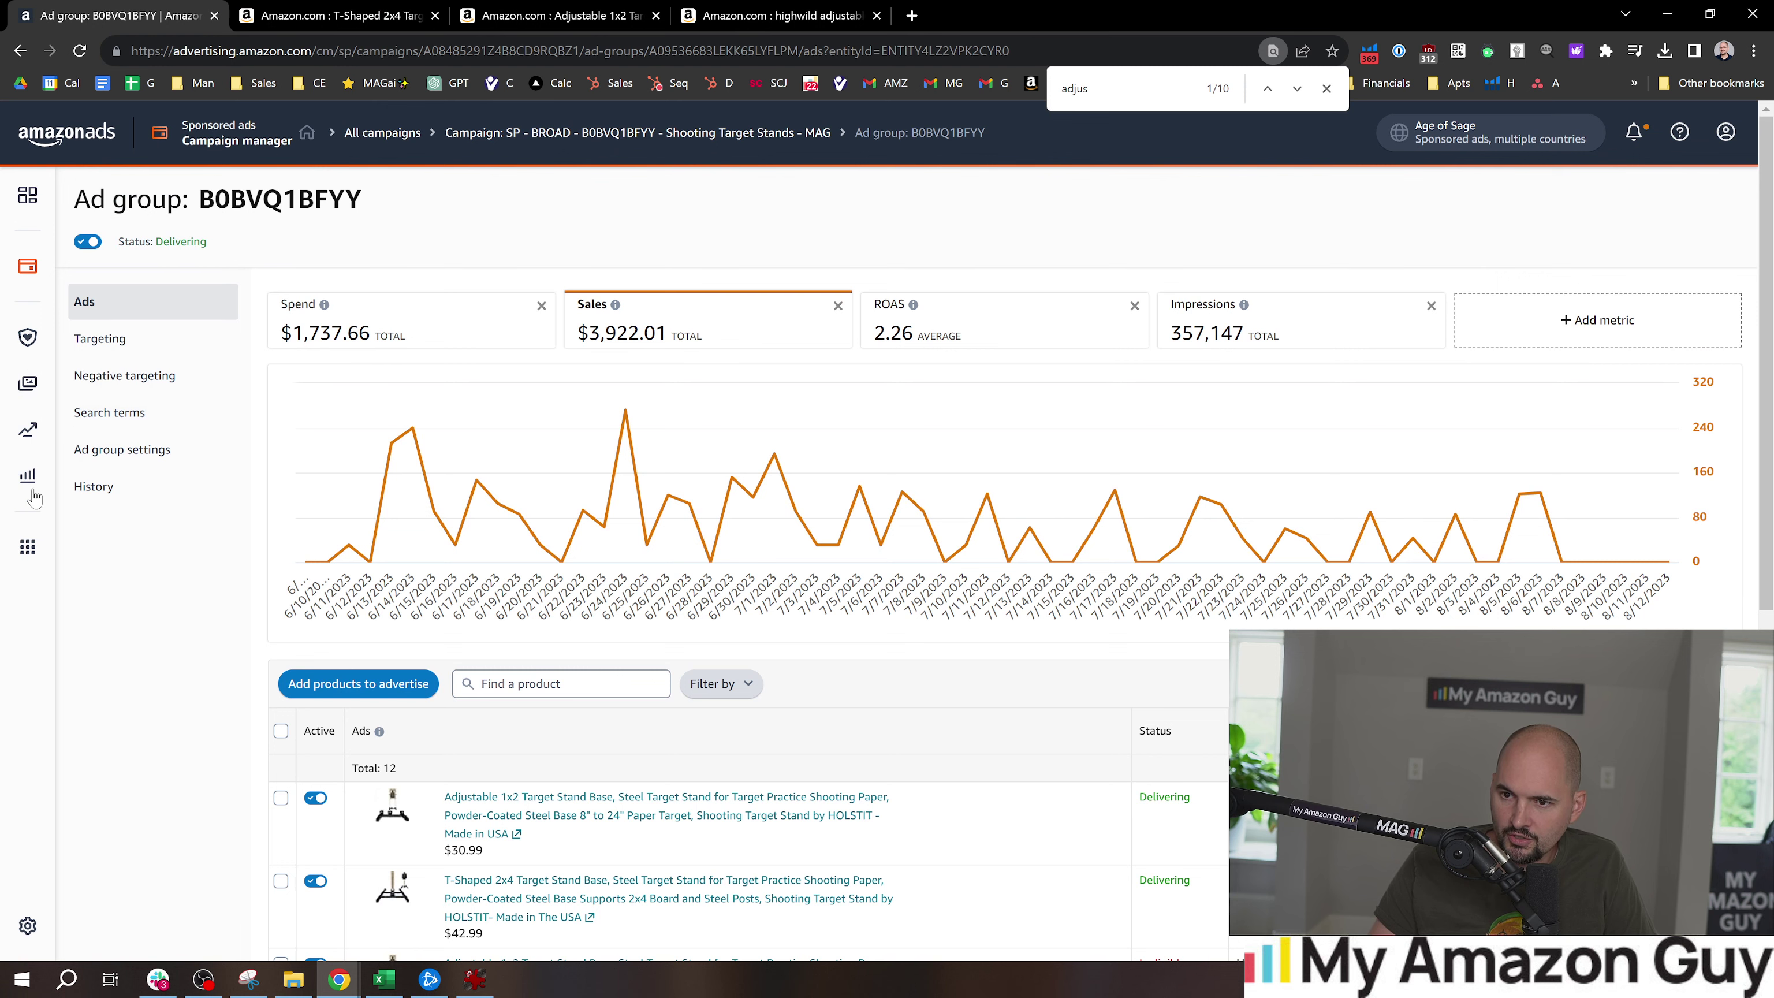
Return to the campaign manager and start creating a new Sponsored Products campaign
left_click(230, 142)
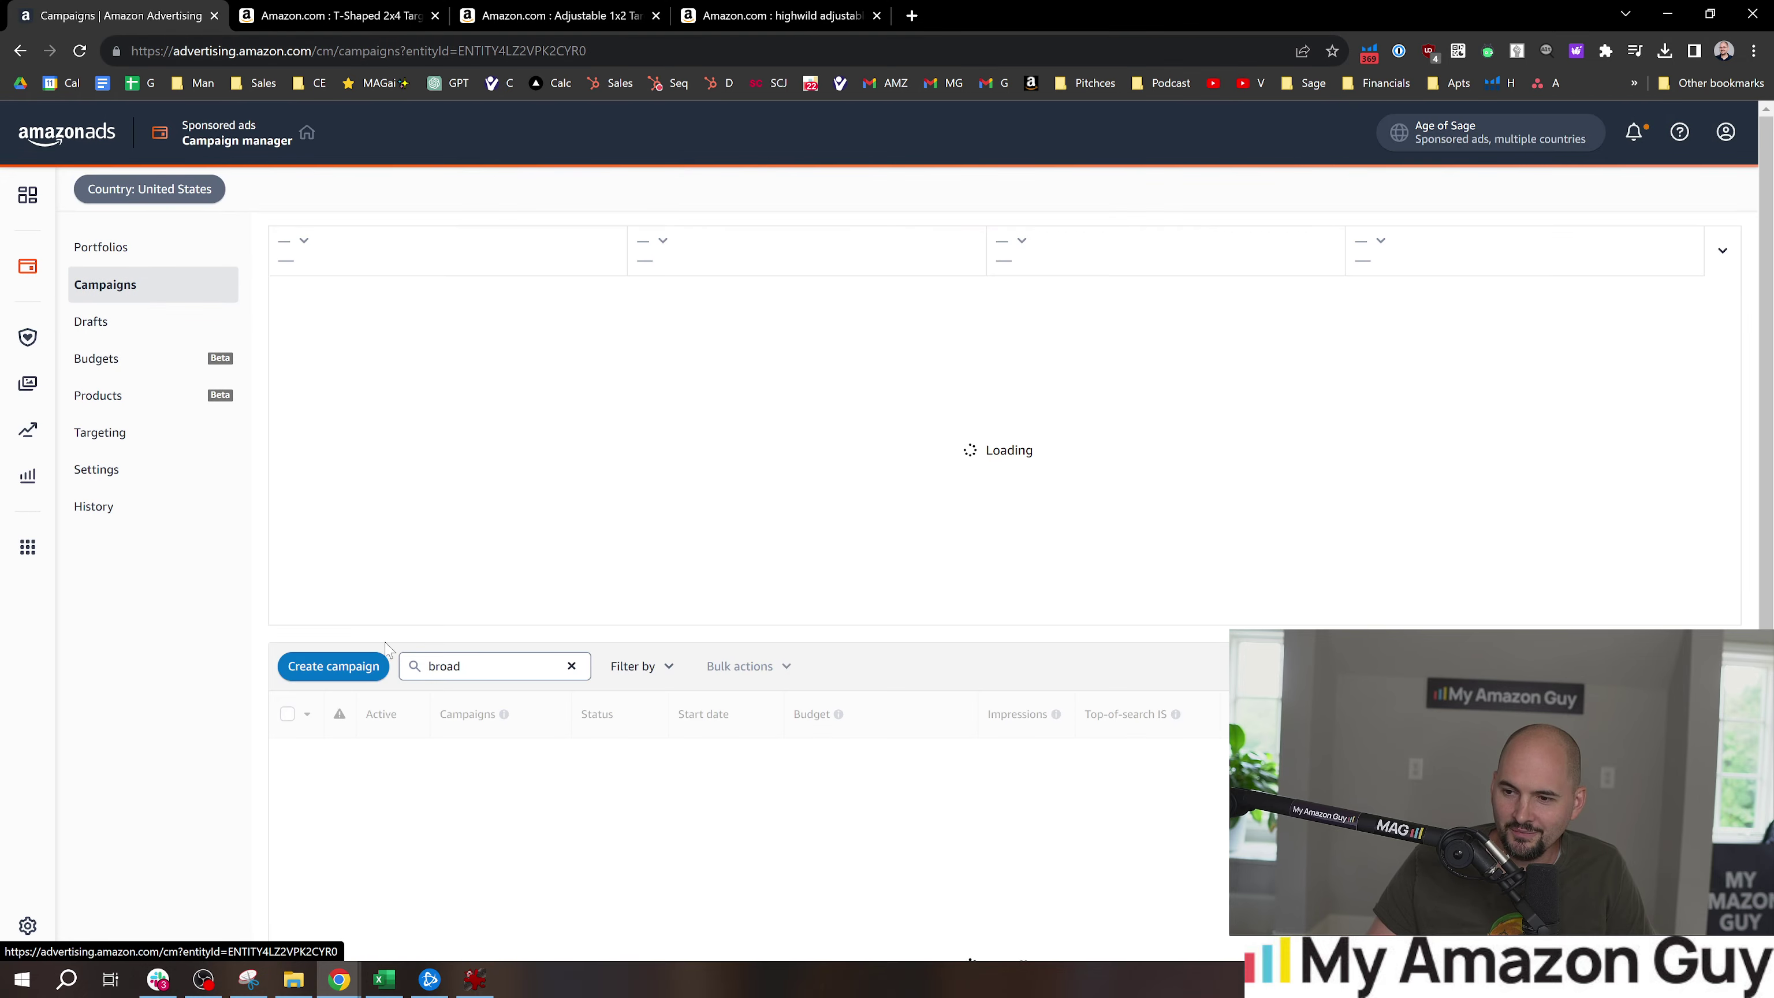
left_click(338, 675)
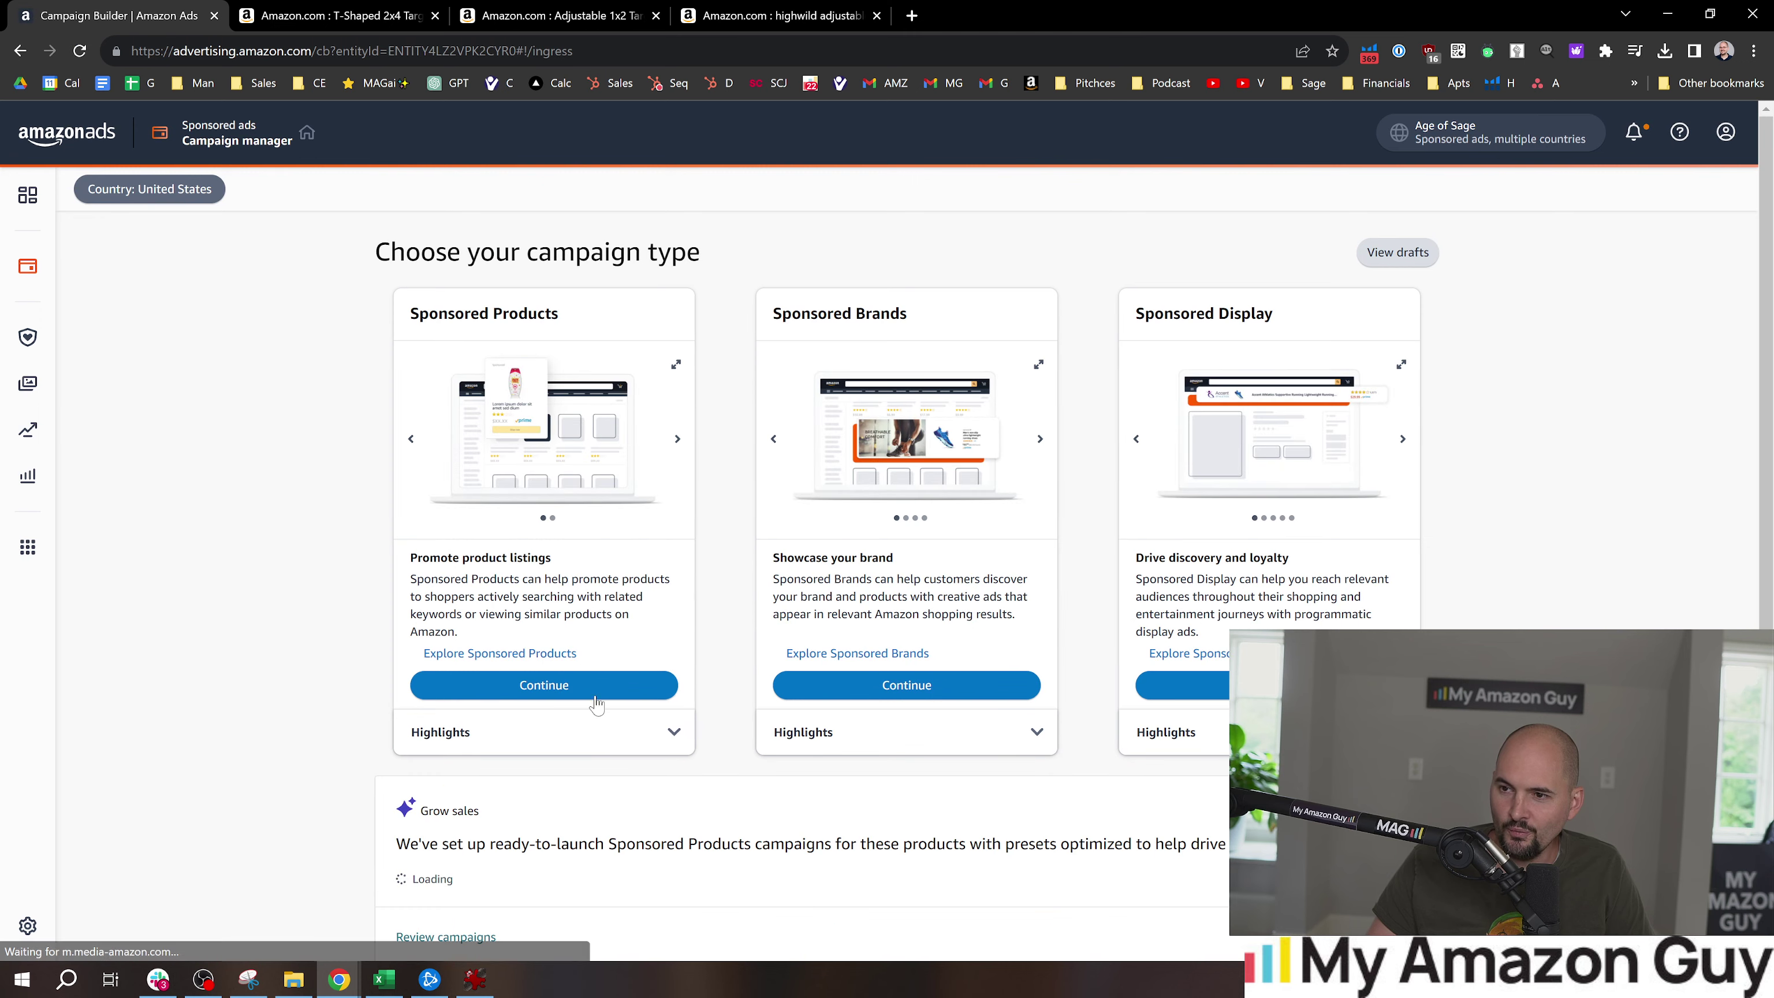
left_click(590, 686)
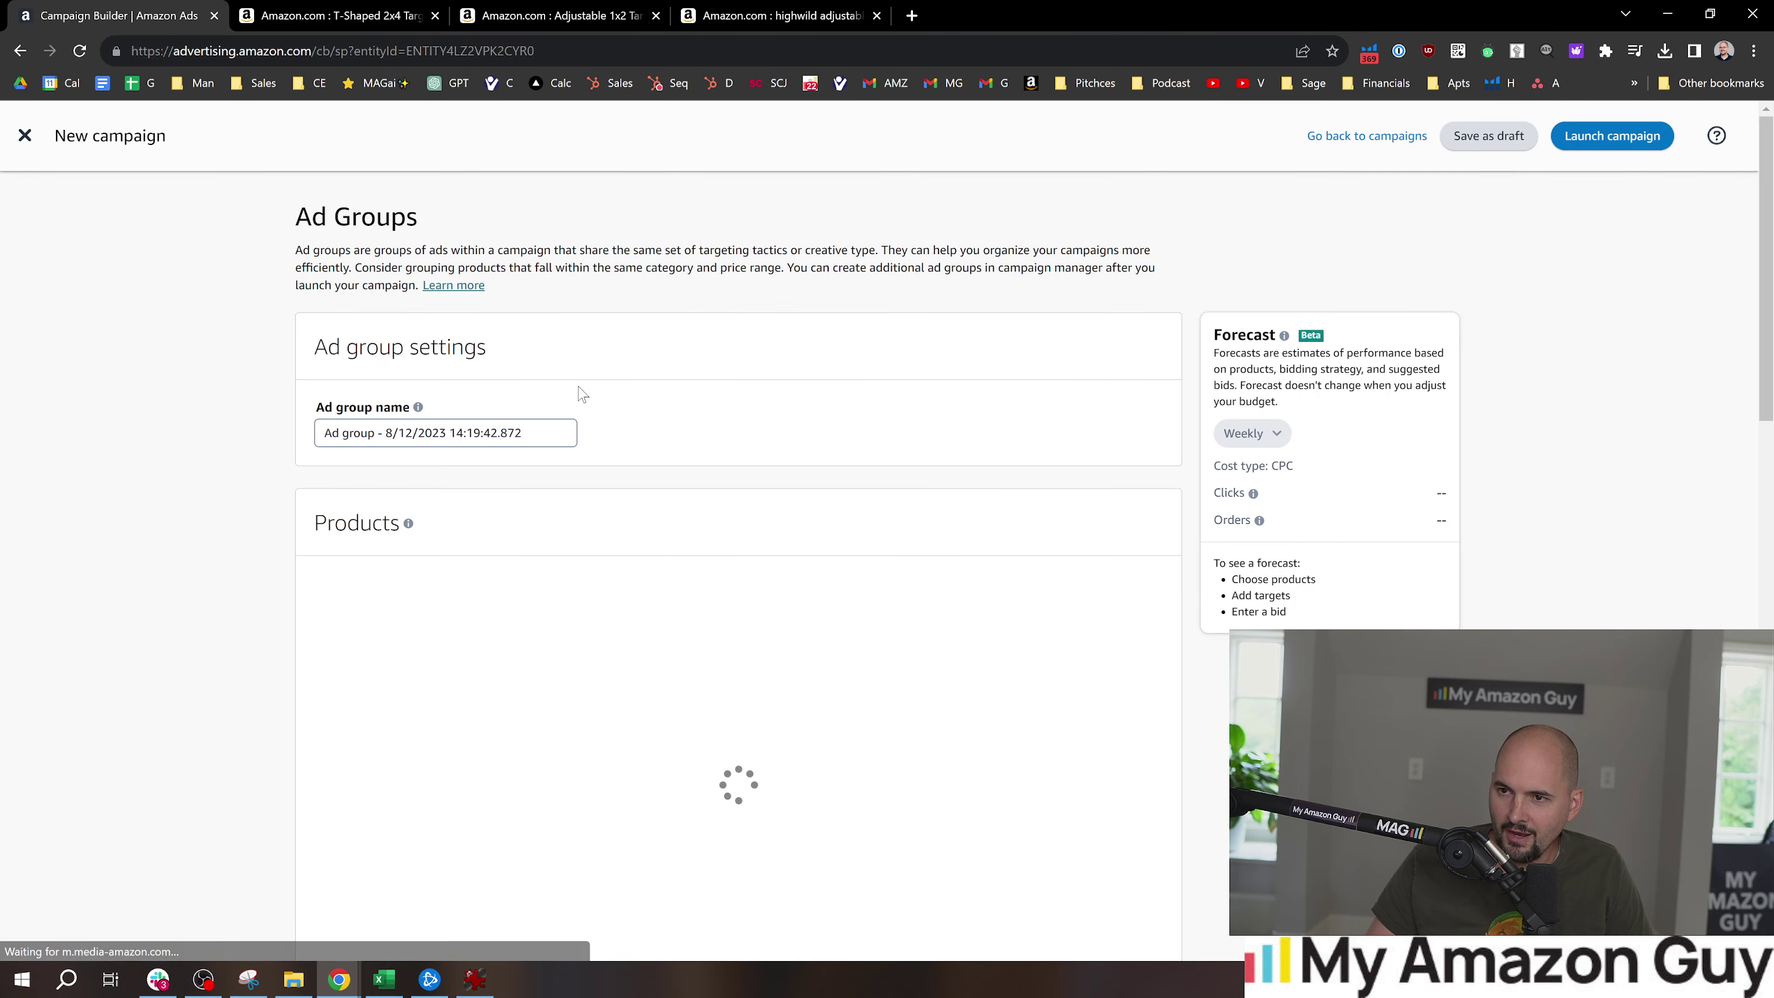
Search the campaign's products for ASIN B0BLZNQ863 and add both T-shaped 2x4 target stand SKUs, including the FBM one
key("ctrl+l")
type("https://www.amazon.com/dp/B0BLZNQ863")
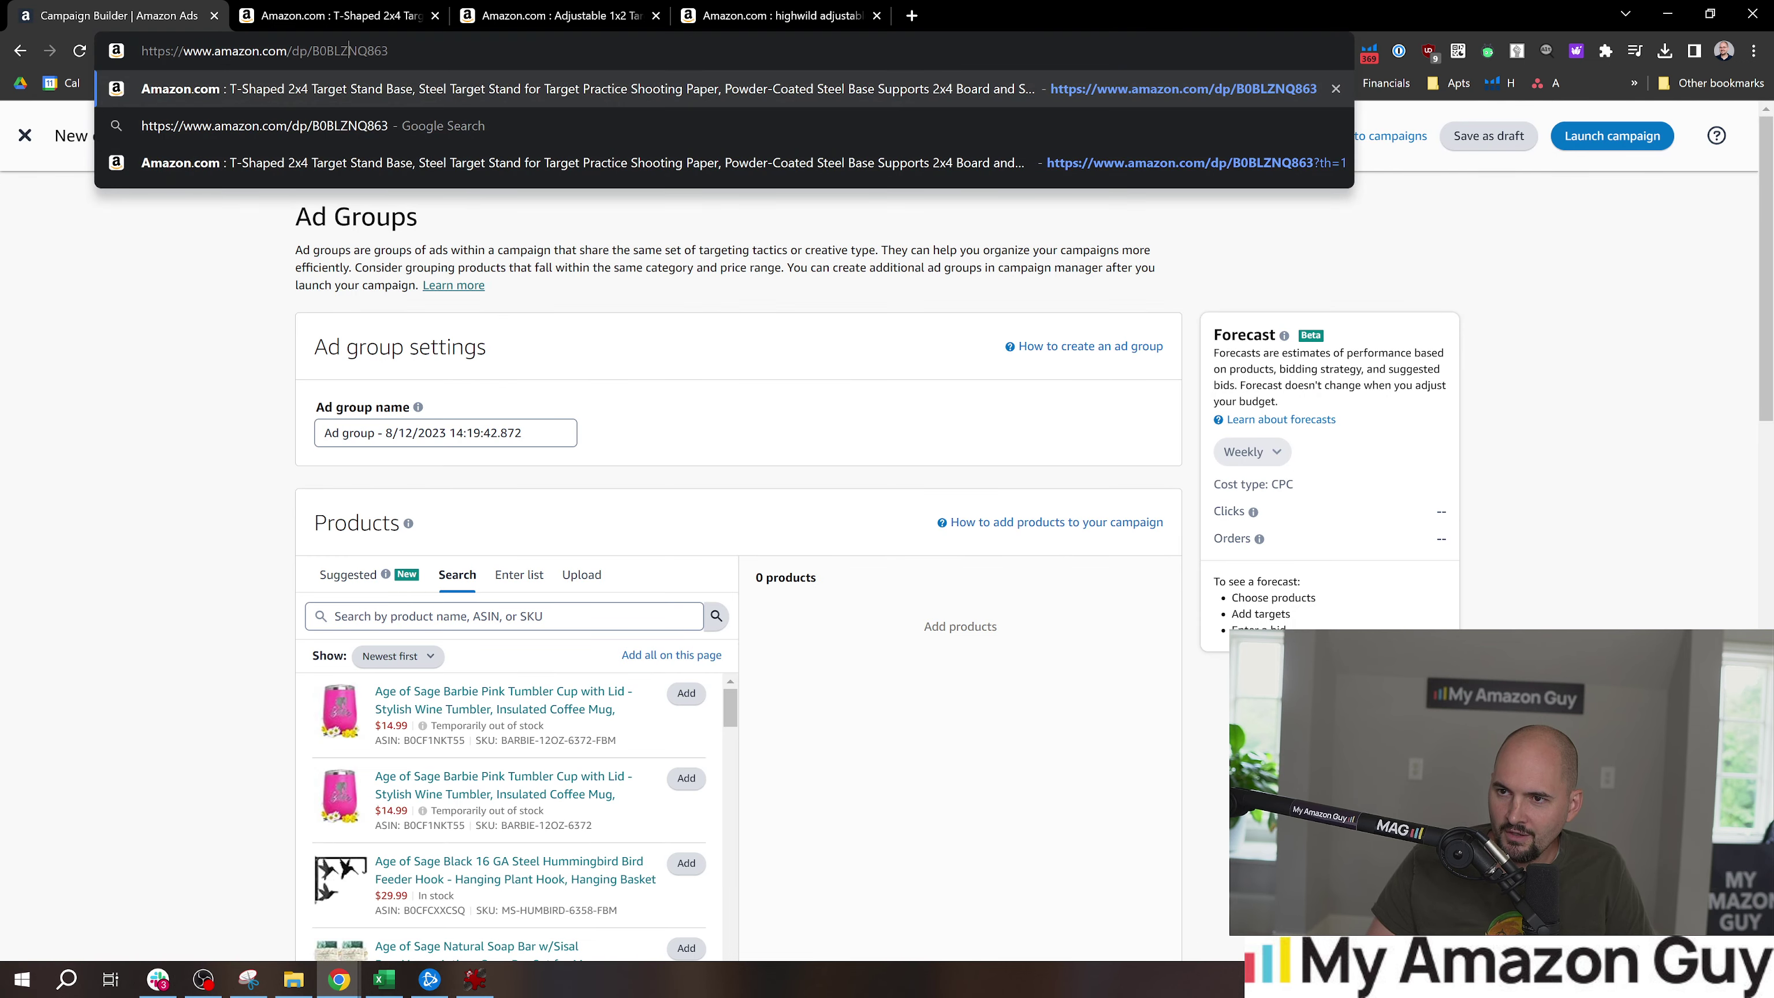
double_click(349, 50)
key("ctrl+c")
left_click(31, 517)
left_click(334, 629)
key("ctrl+v")
key("Return")
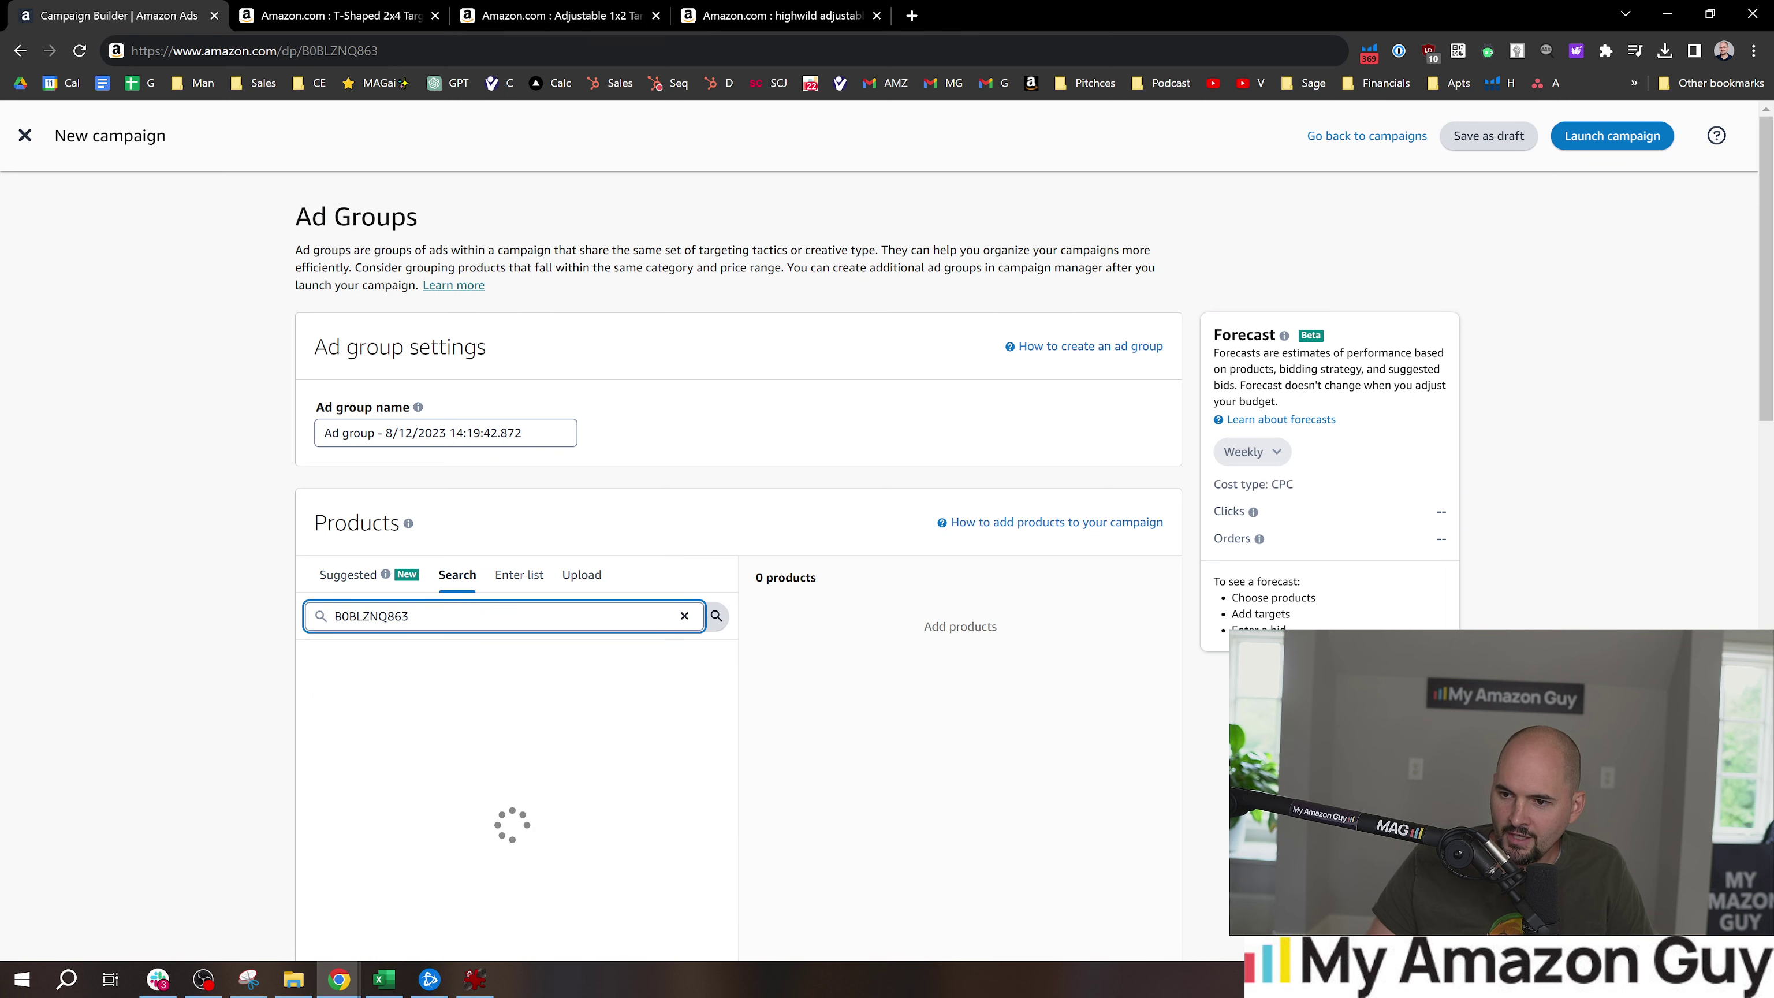
left_click(703, 693)
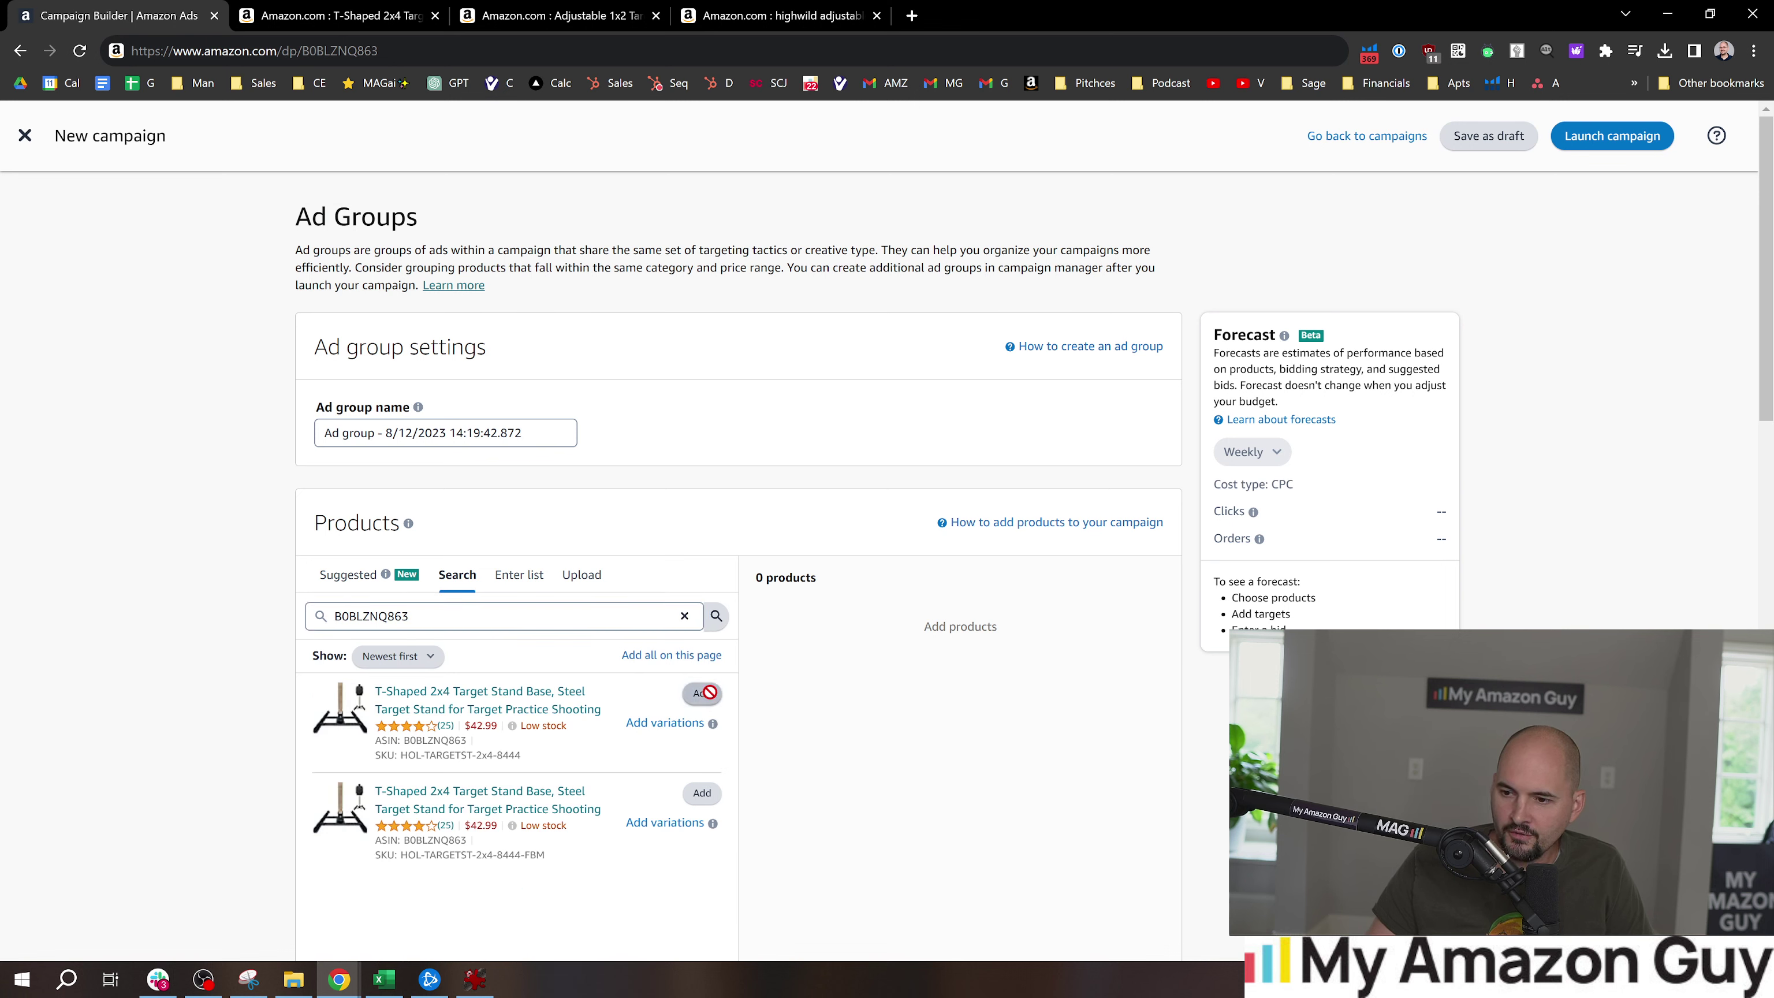
left_click(703, 792)
Name the ad group "B0BLZNQ863 2x4 phrase match"
left_click(433, 437)
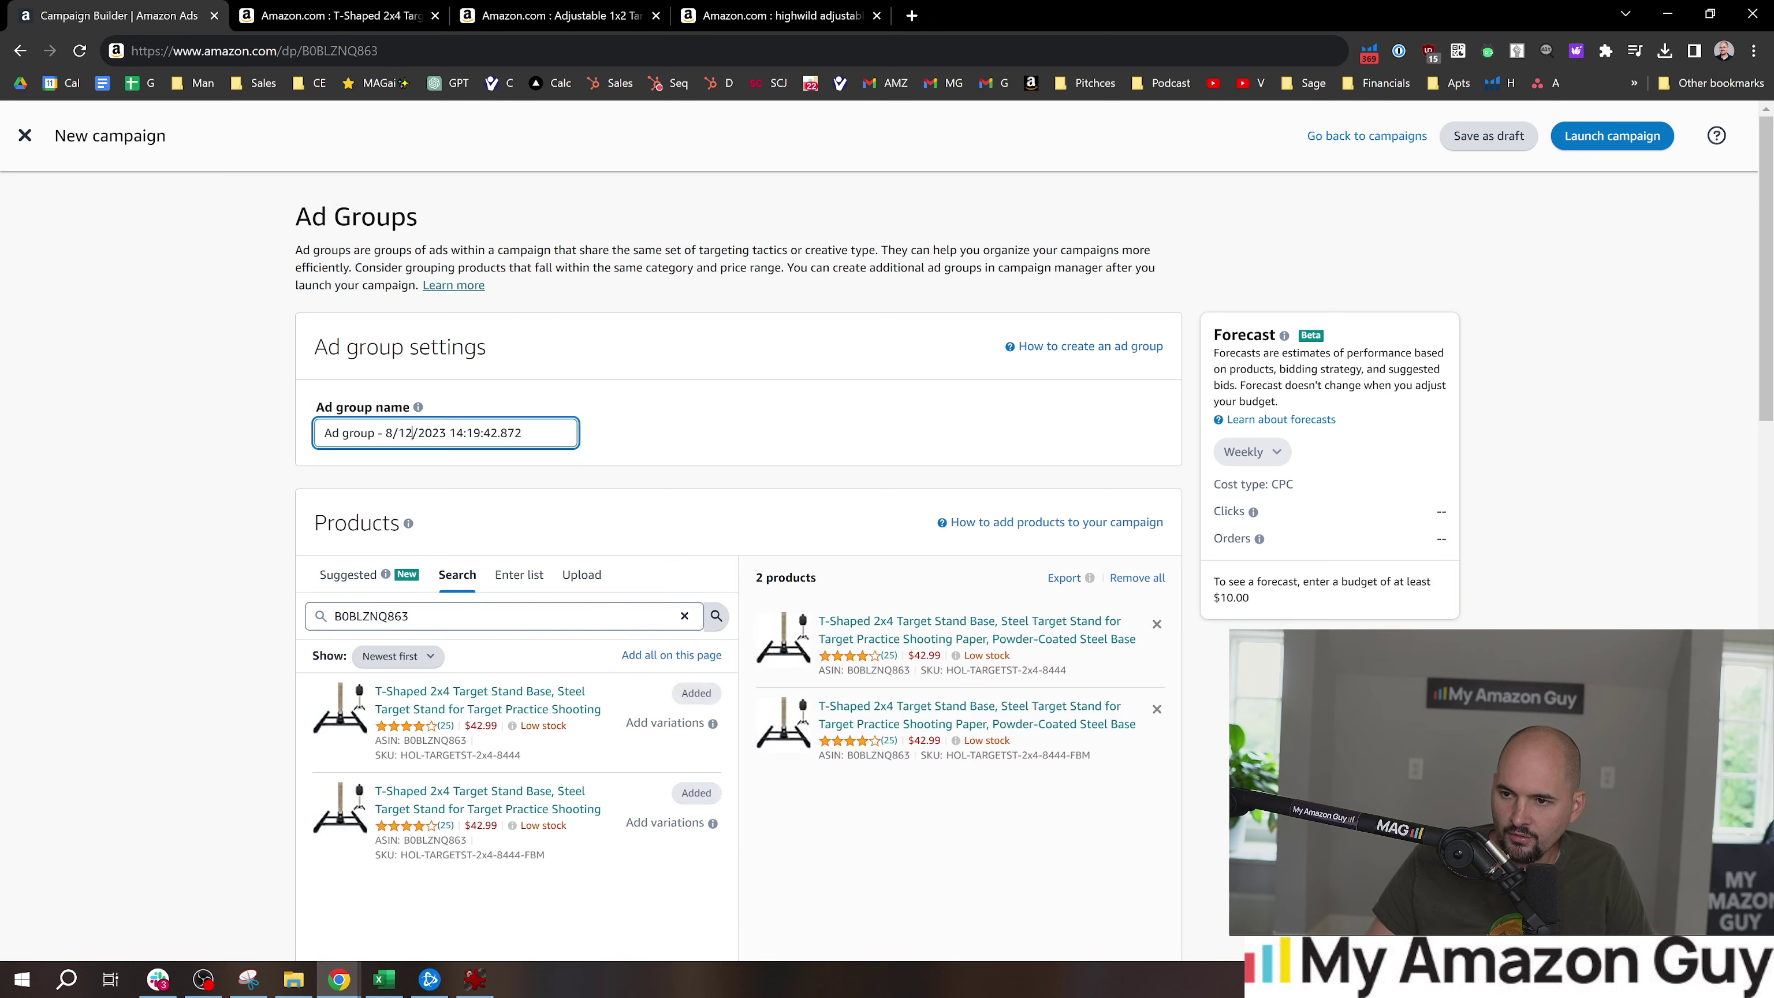
key("ctrl+a")
key("ctrl+v")
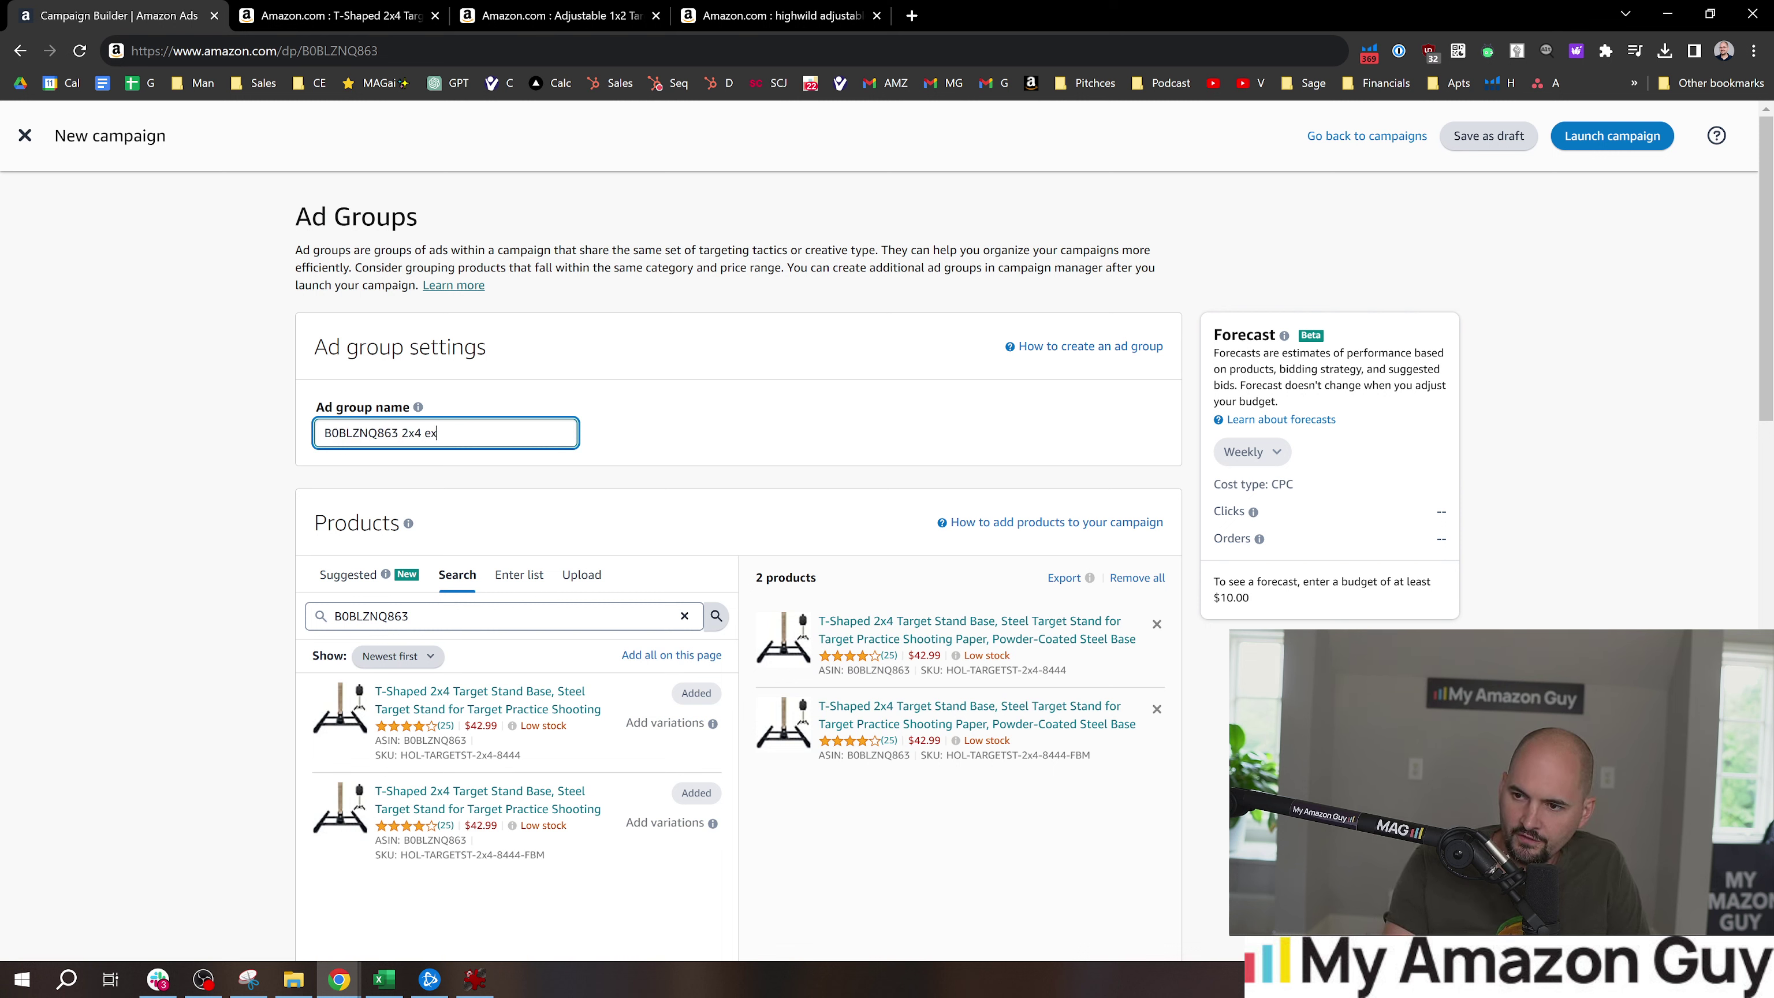
type("2x4 phrase mat")
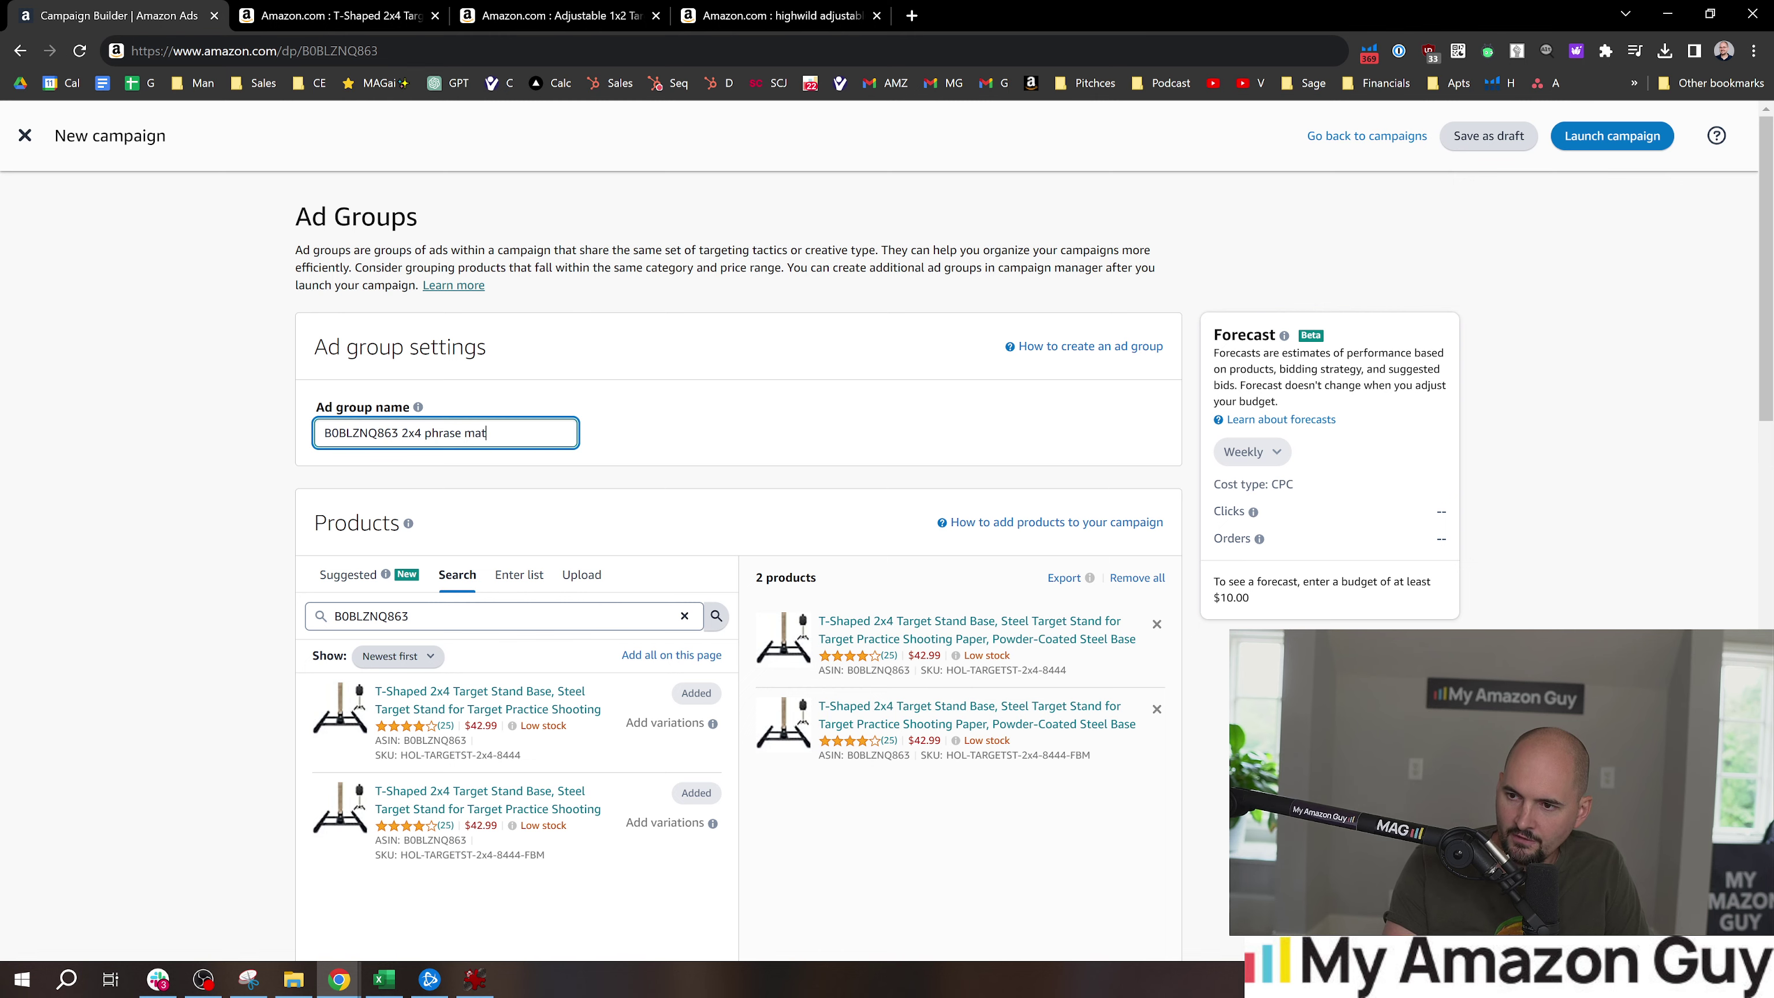
type("ch")
Set the new campaign's targeting to manual with keyword targeting
scroll(396, 416, "down", 10)
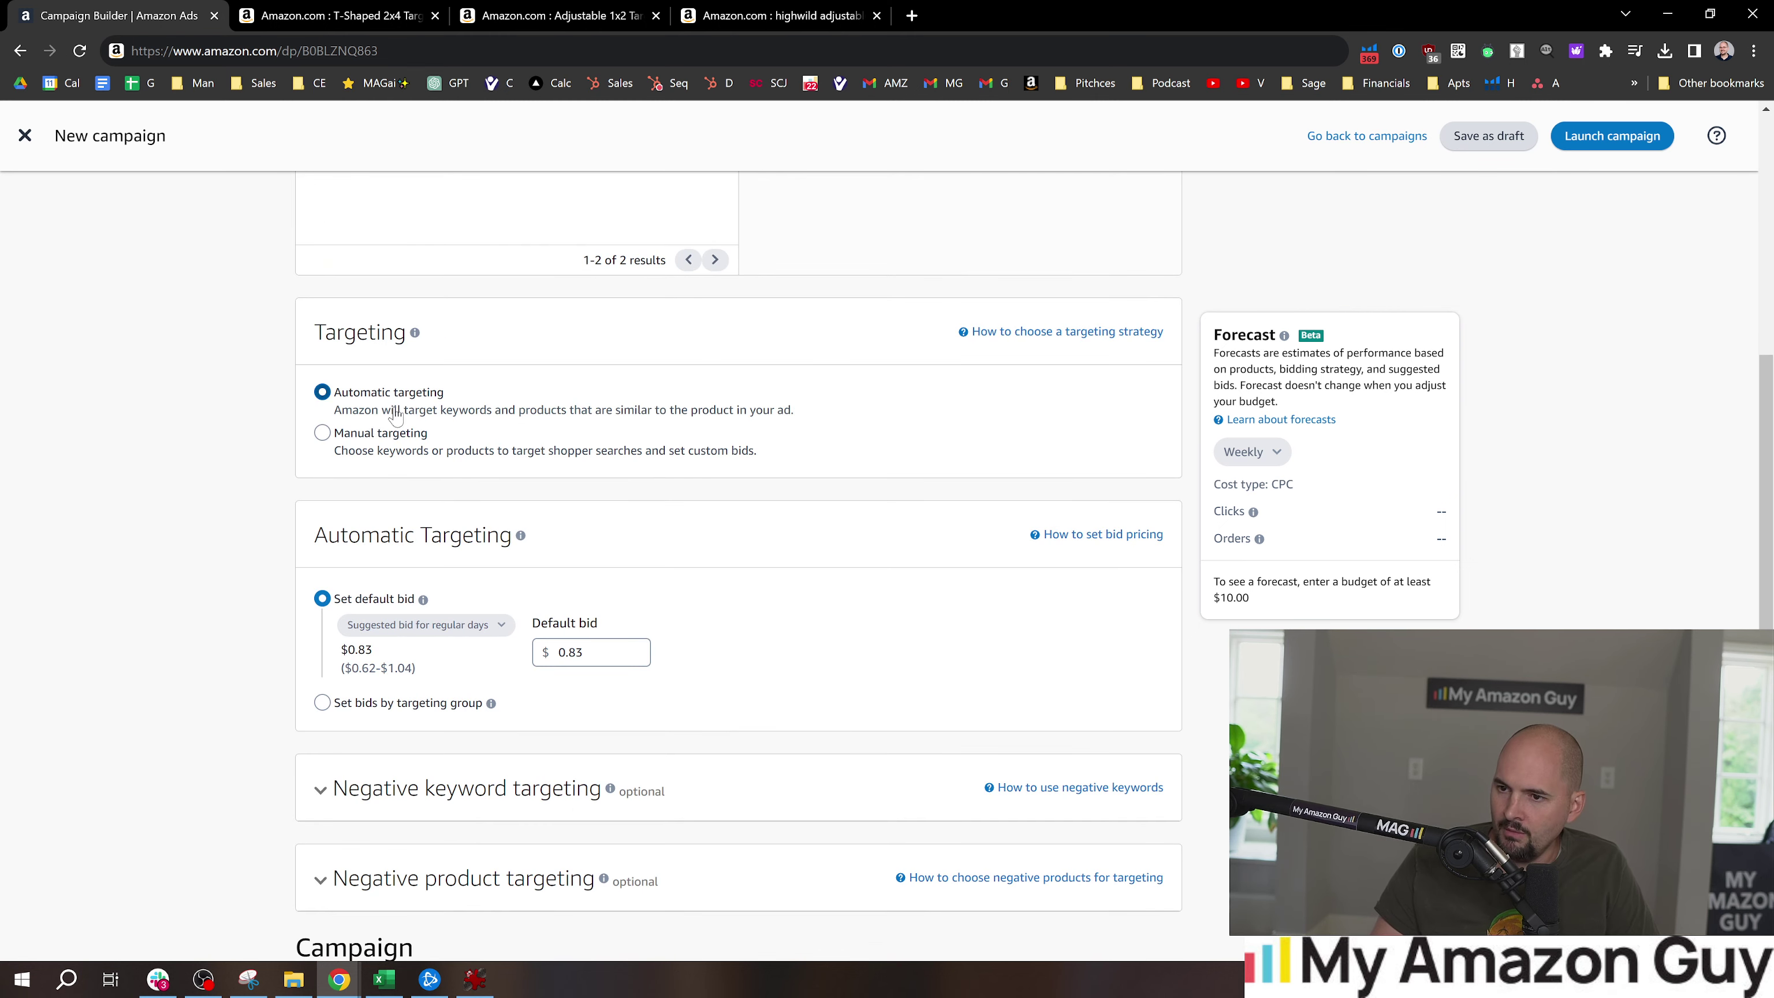
left_click(360, 433)
scroll(390, 472, "down", 3)
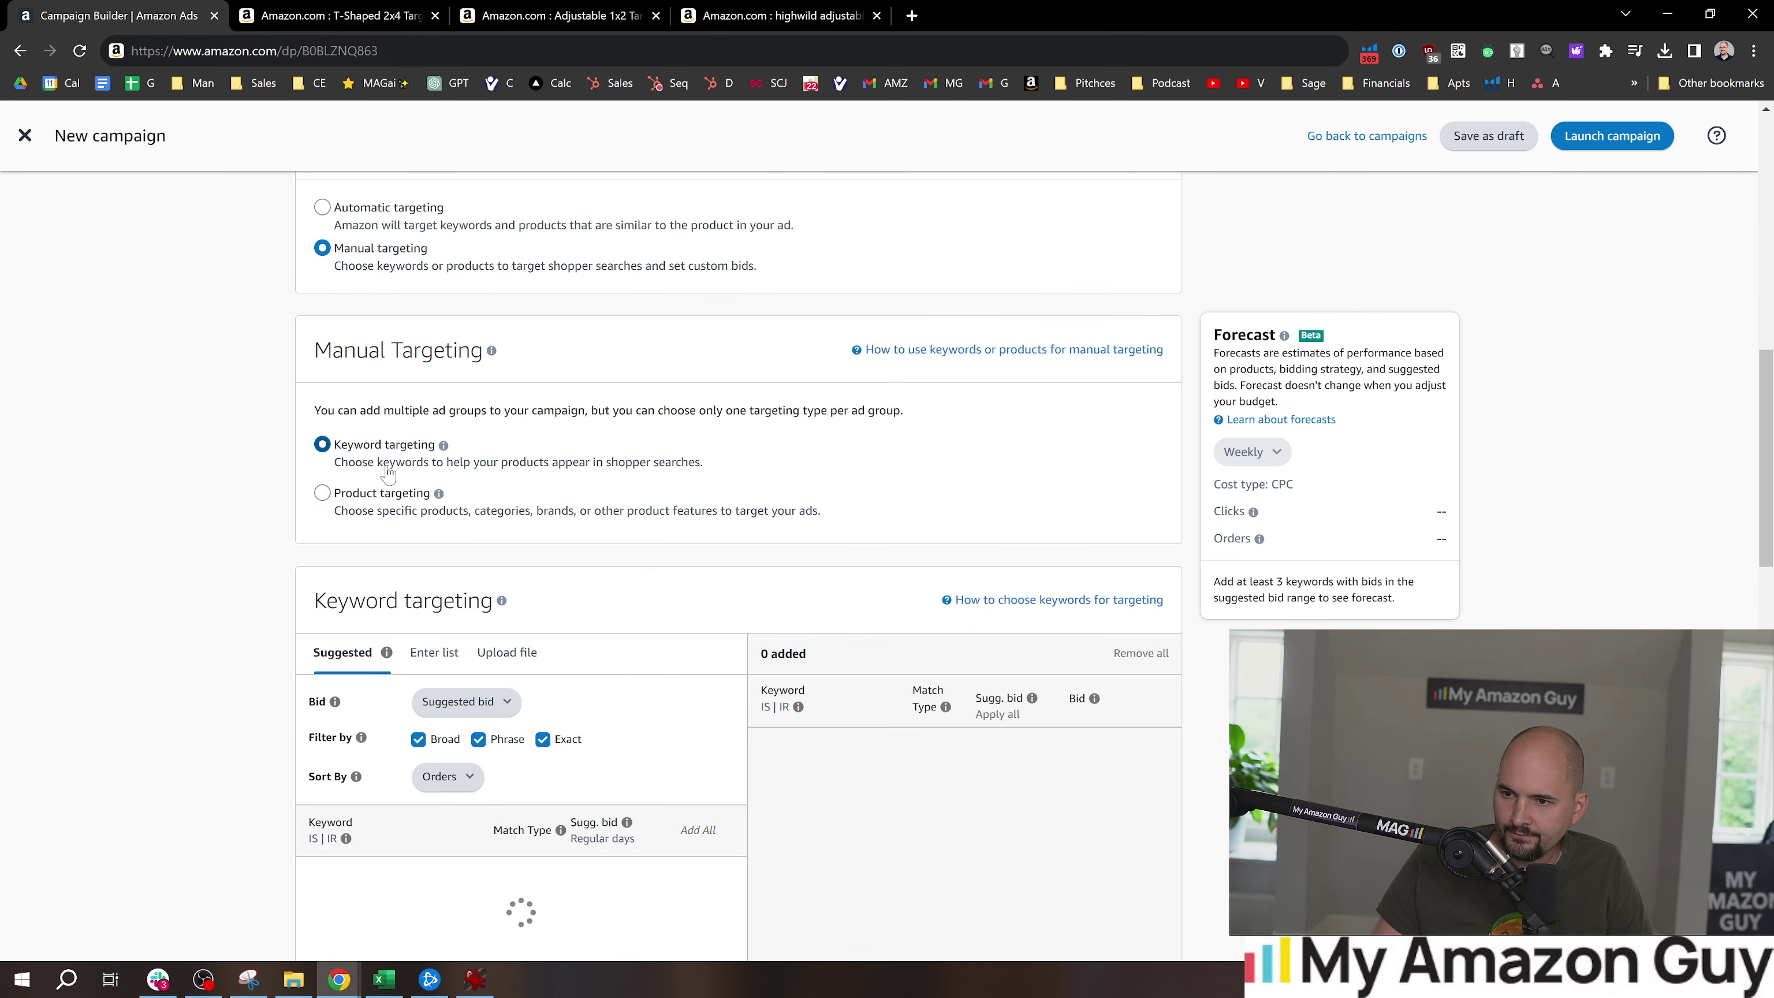
Look through the suggested keywords and their bids, and search the page for "2x4"
scroll(419, 468, "down", 2)
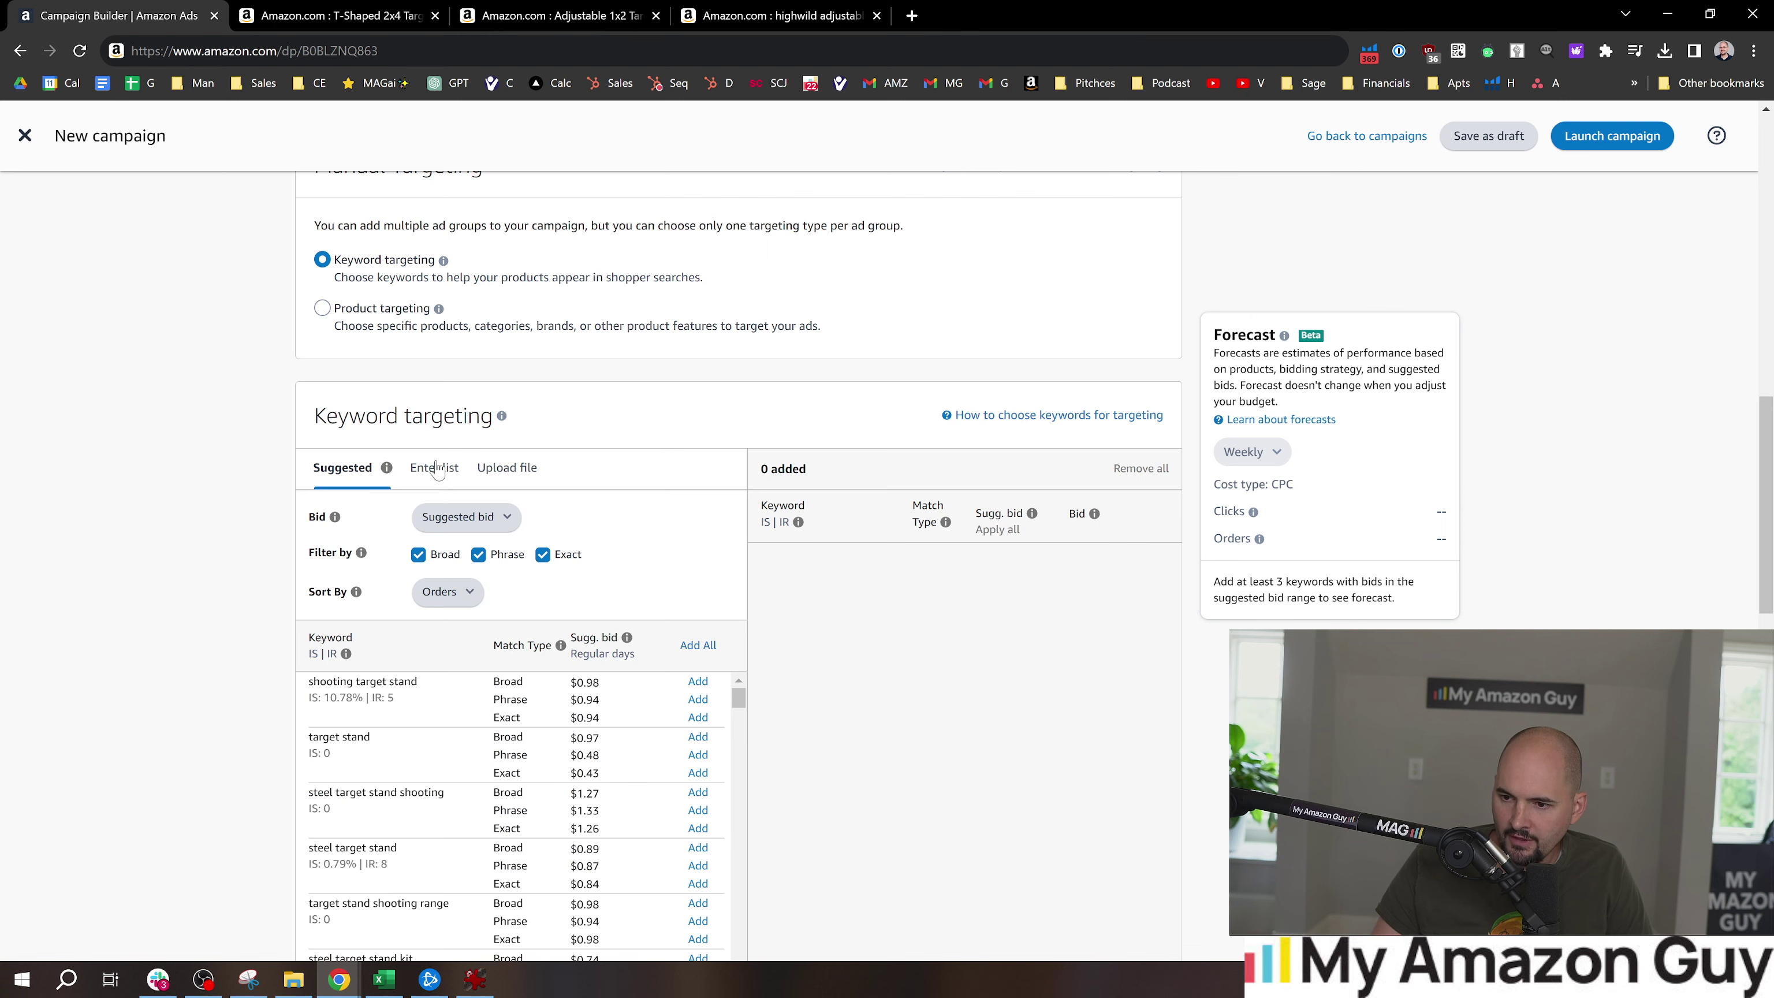
scroll(436, 469, "down", 3)
scroll(404, 629, "down", 5)
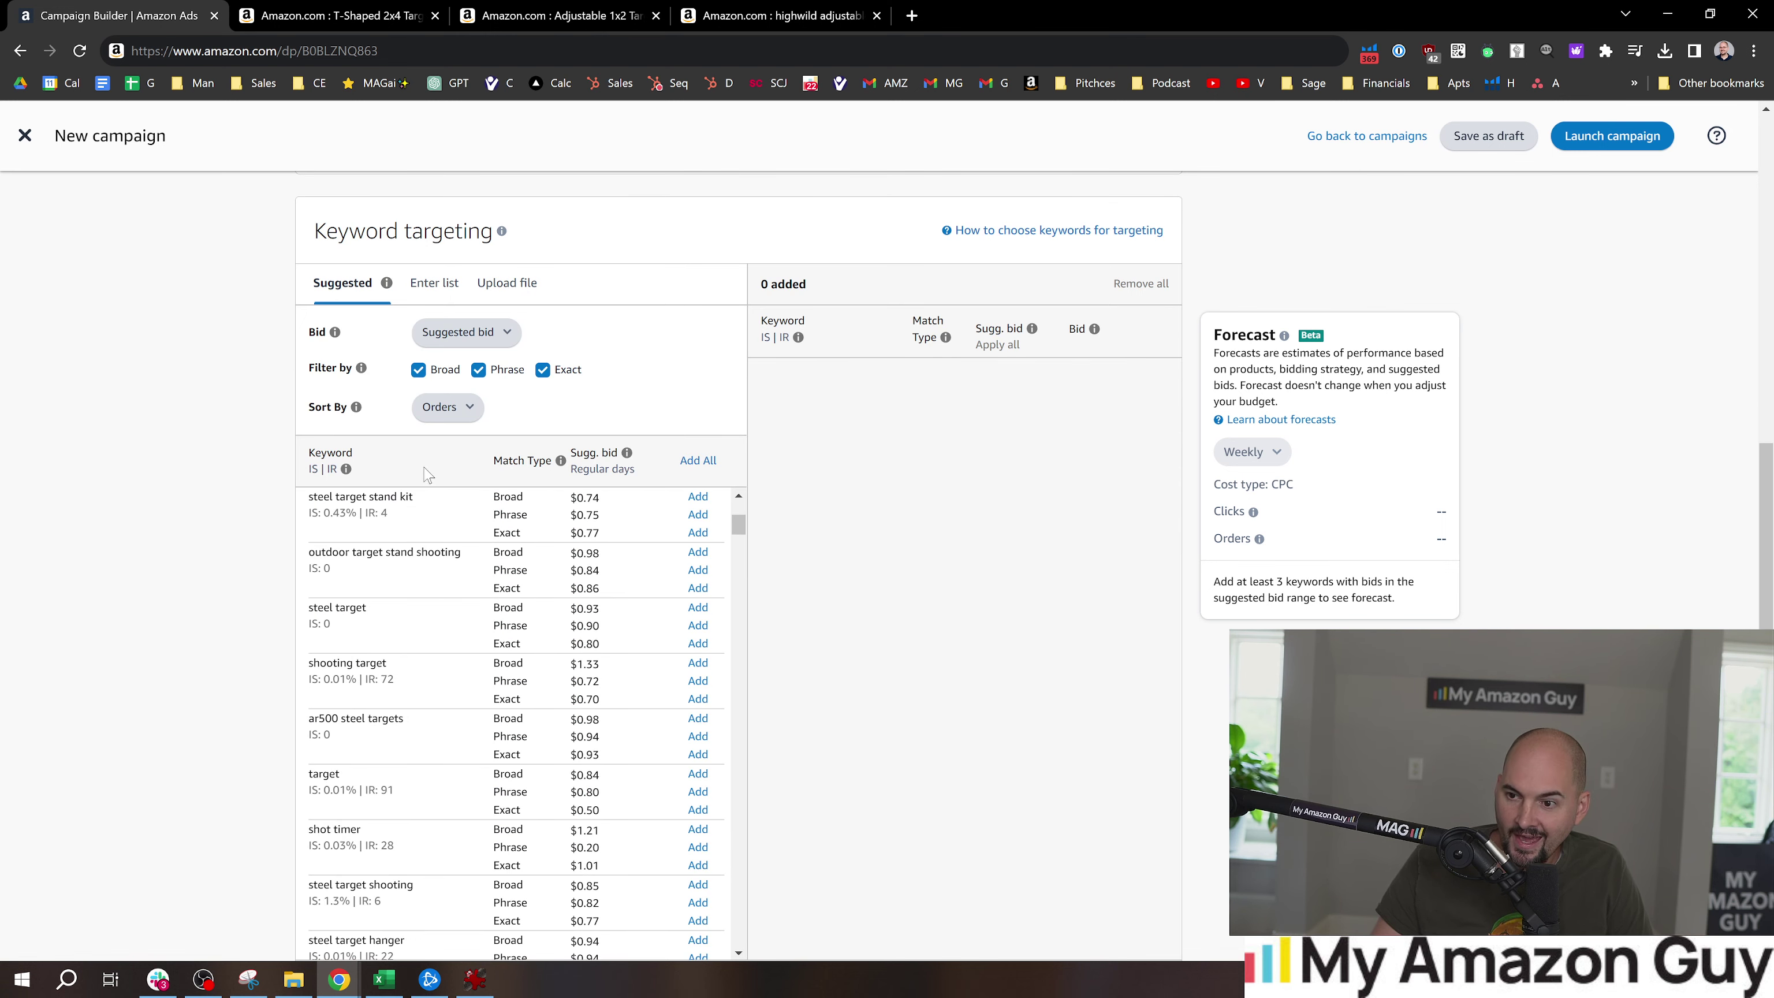
scroll(412, 544, "down", 4)
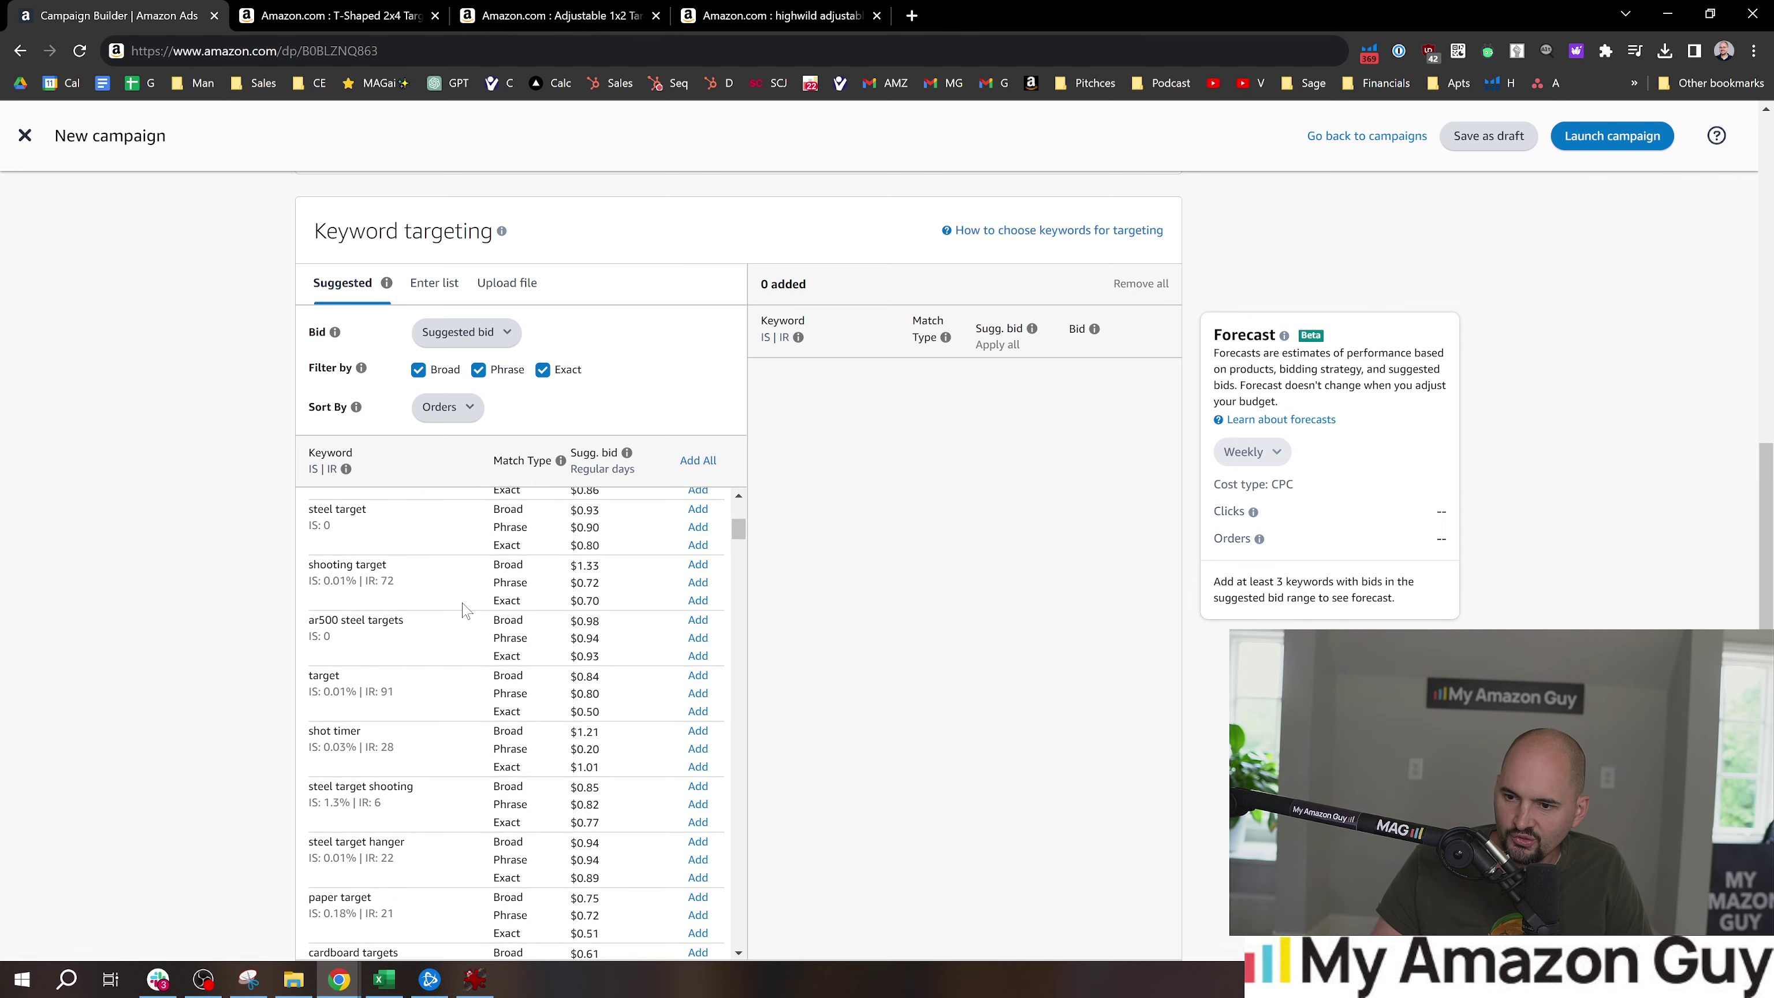
key("ctrl+f")
type("2x5")
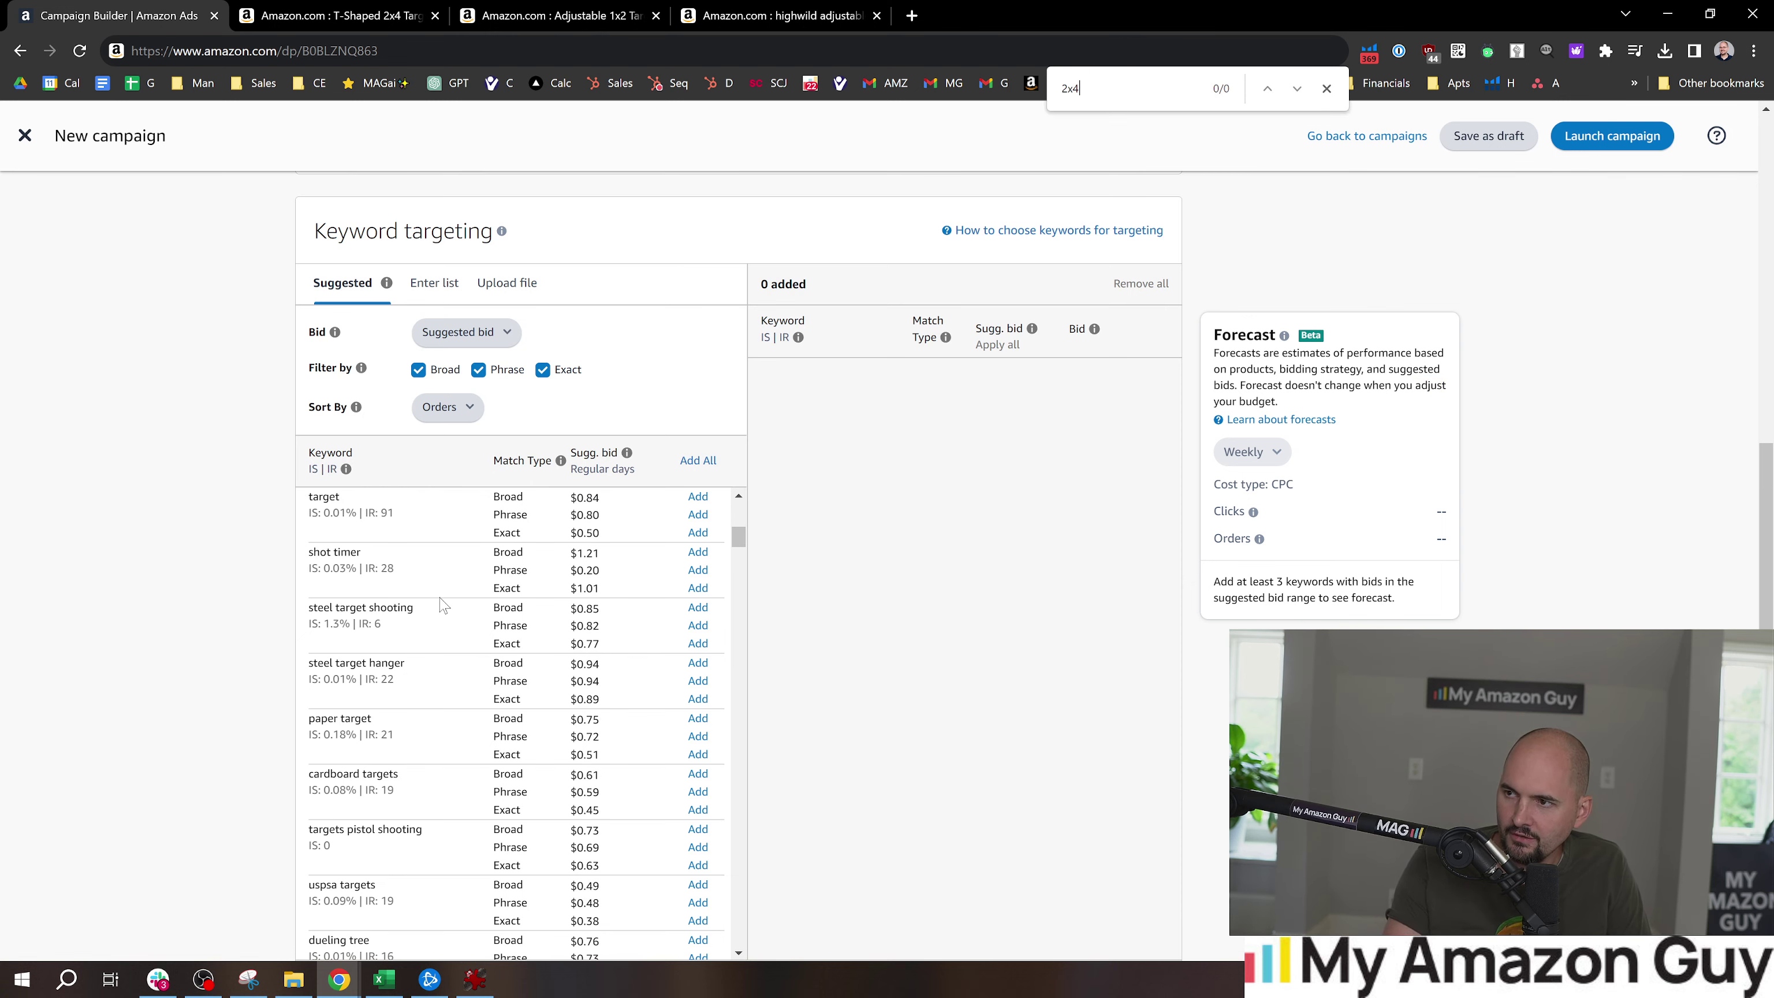
key("BackSpace")
type("4")
scroll(299, 713, "down", 5)
scroll(299, 713, "down", 4)
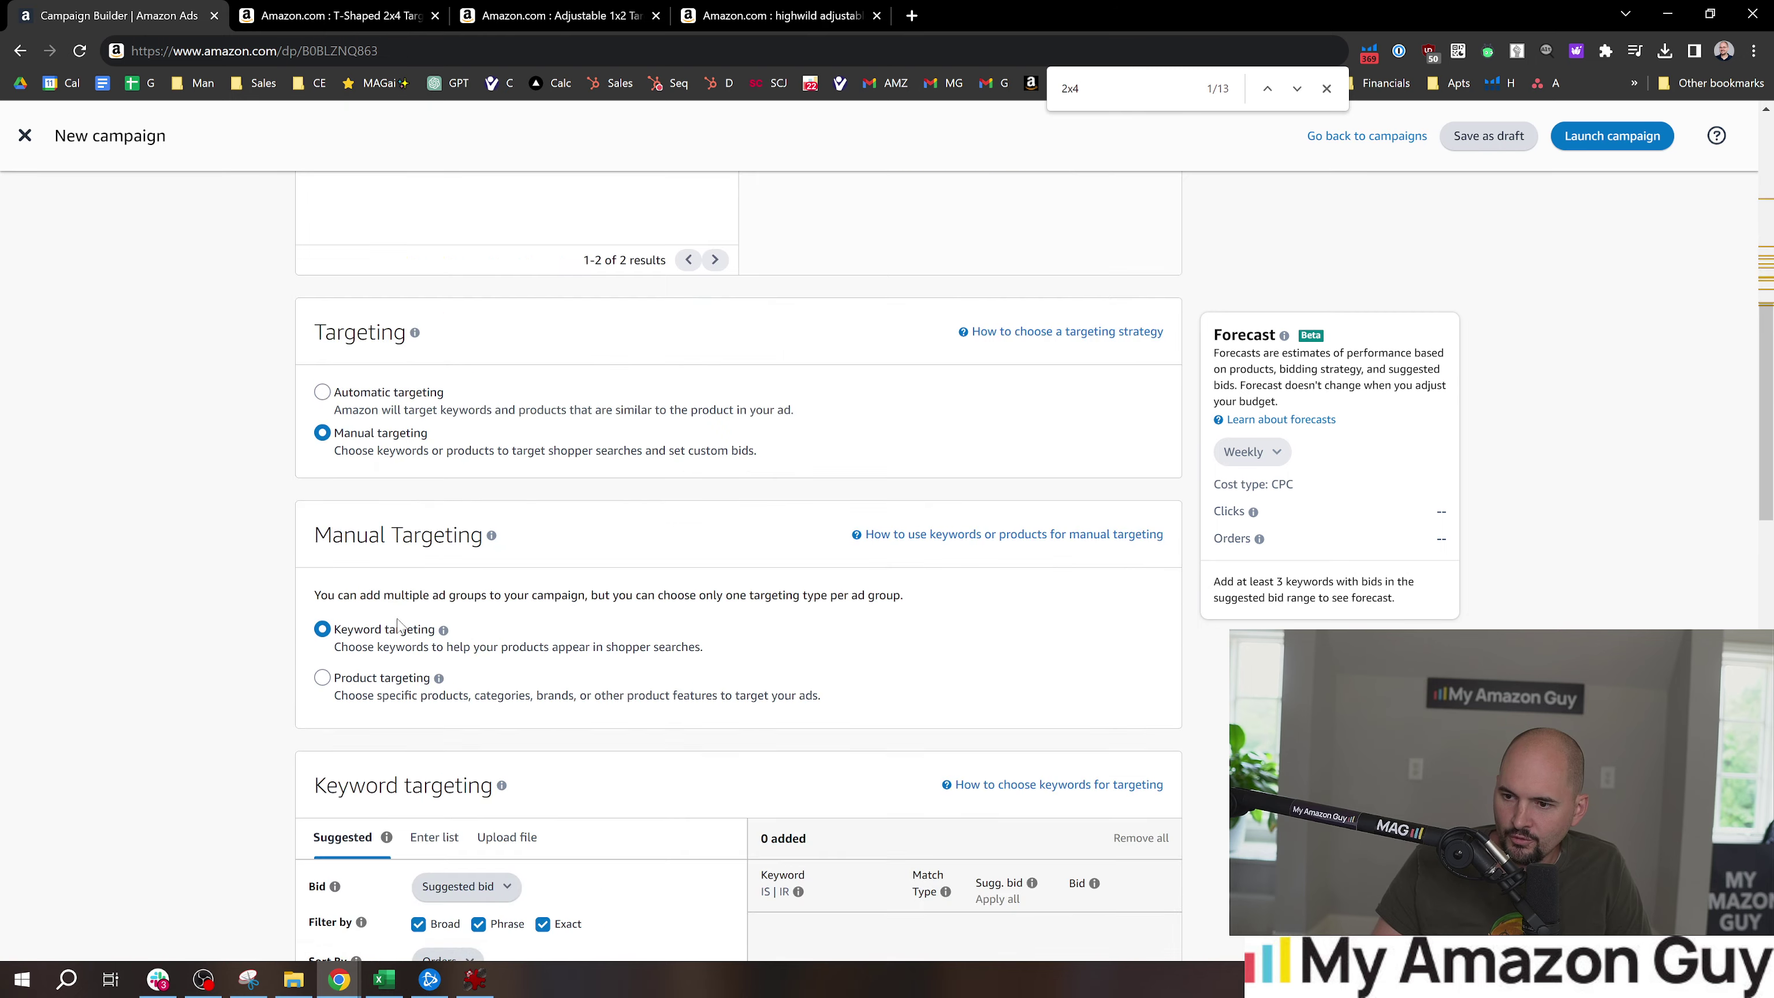
scroll(370, 576, "up", 8)
left_click(513, 389)
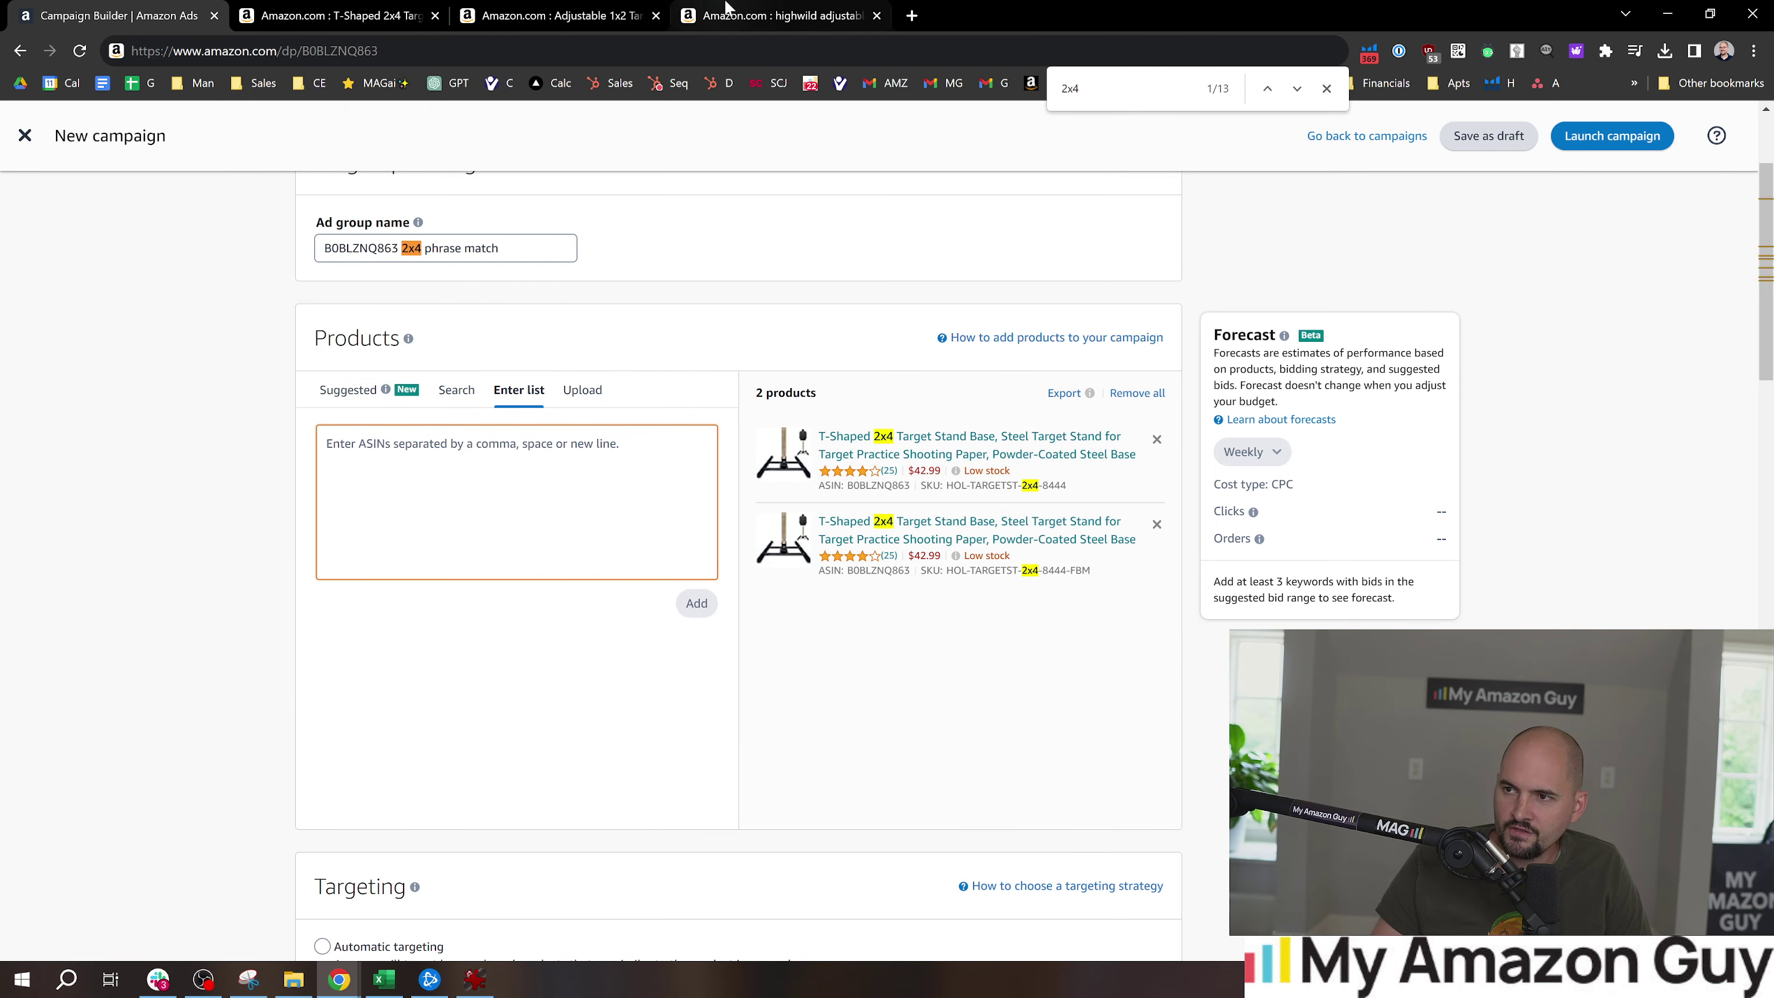
Switch to the Amazon search results tab, check keyword suggestions for "2x4 shooting", and search for the suggested "2x4 shooting base"
left_click(775, 16)
left_click_drag(1767, 209, 1766, 140)
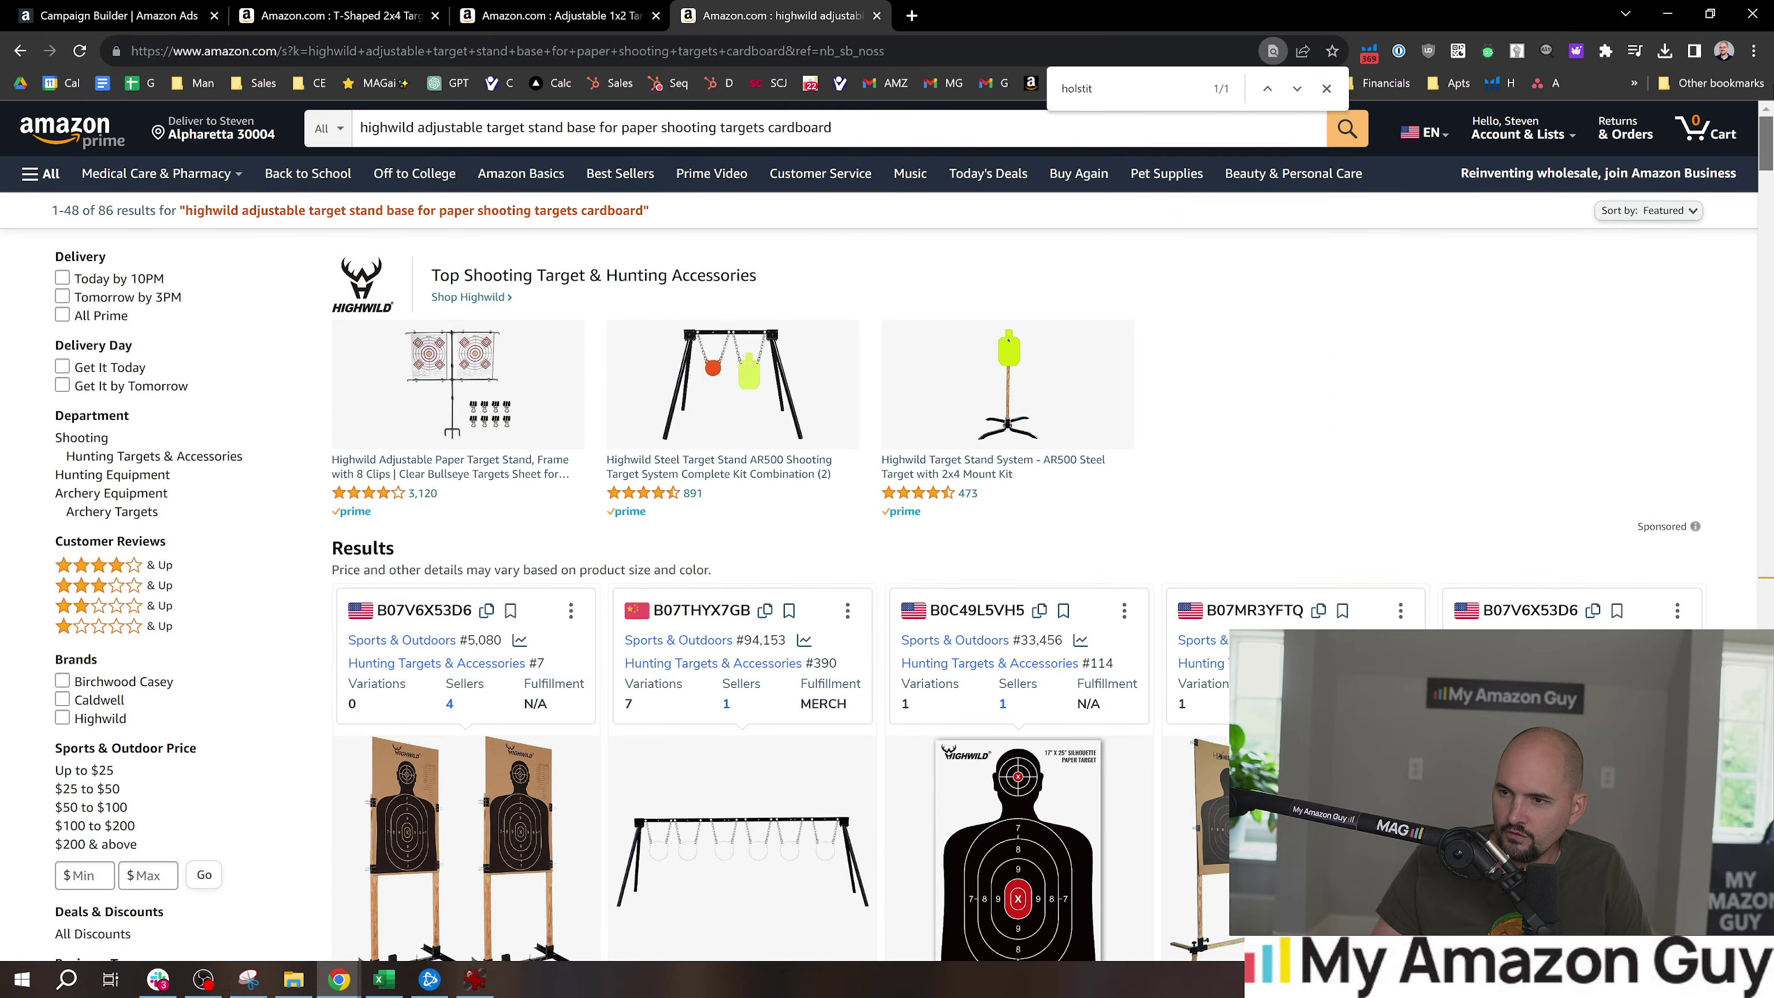
left_click(768, 127)
type("2x")
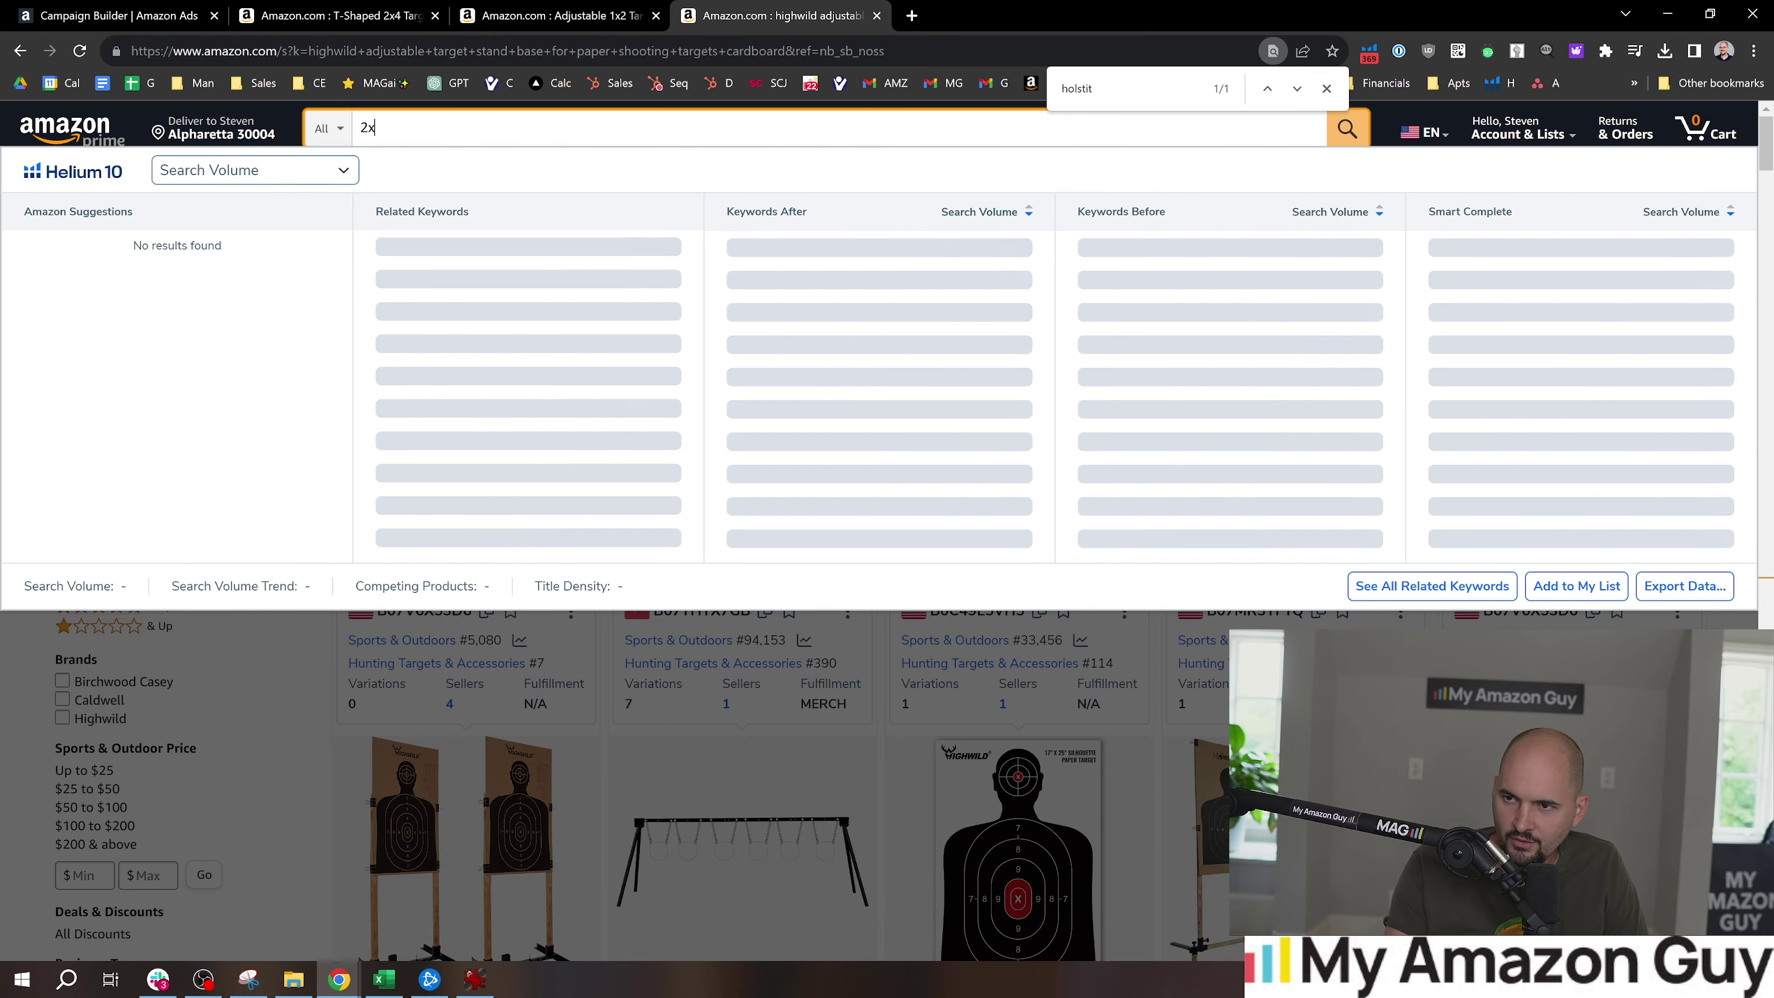
type("4 shoot n")
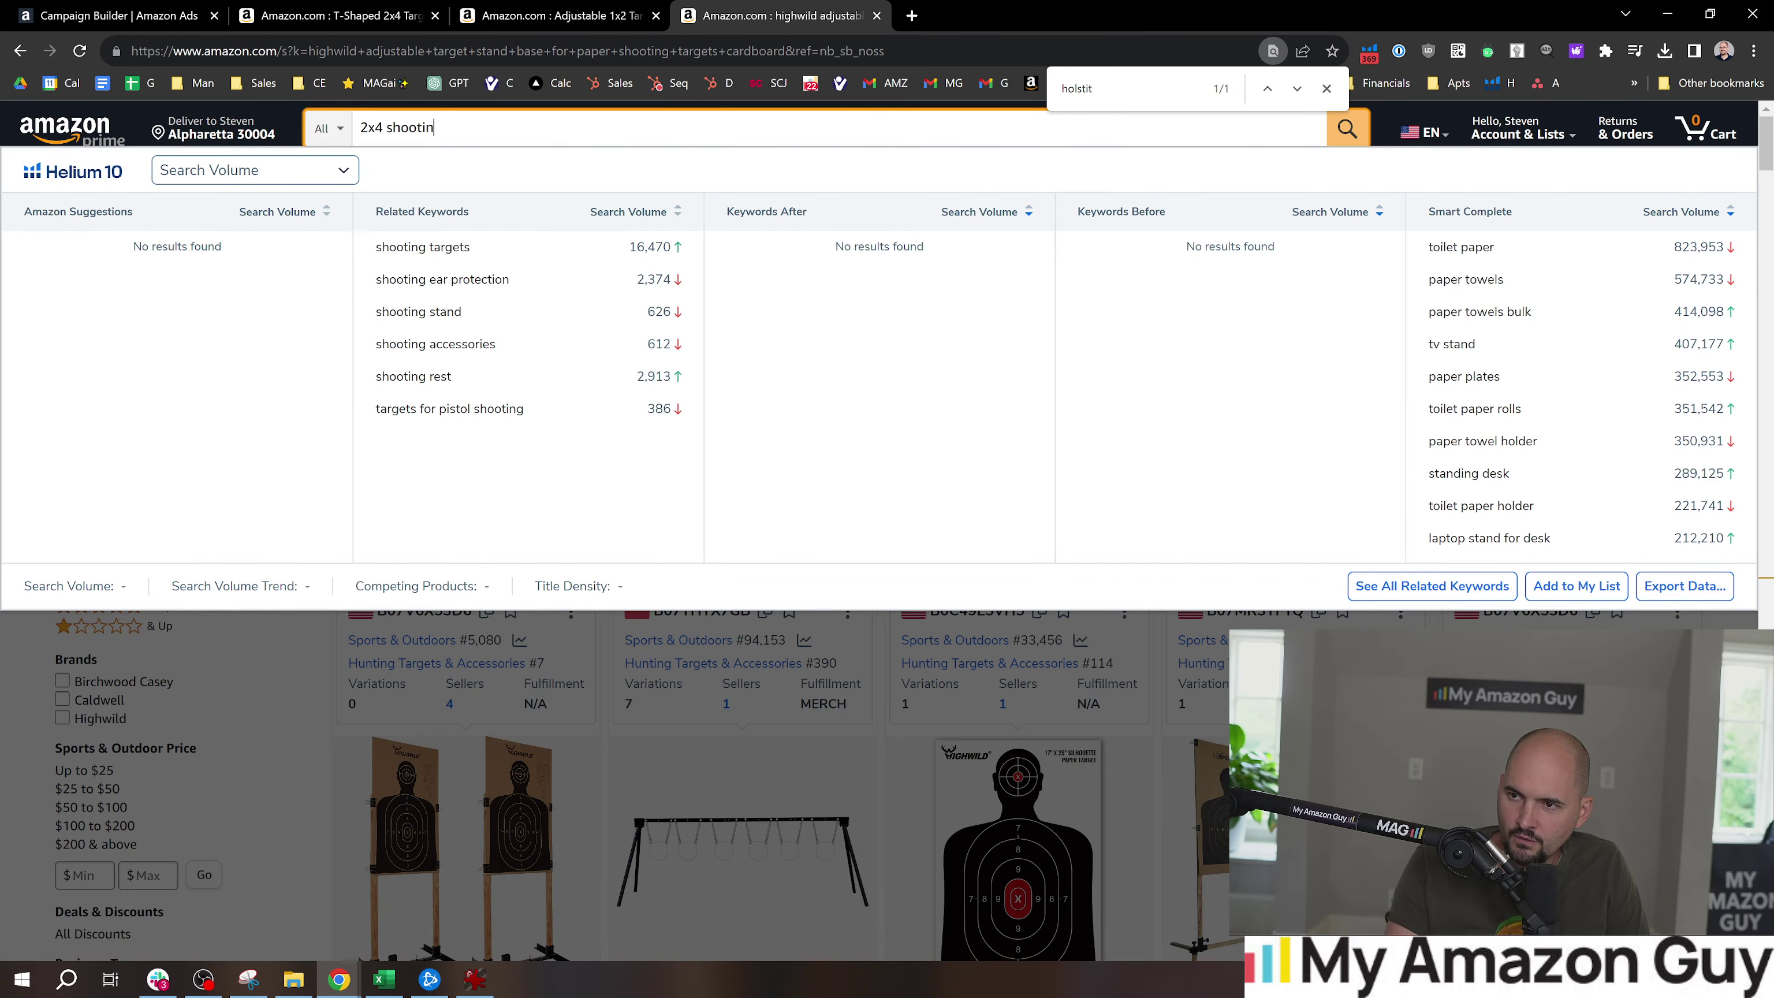
type("g")
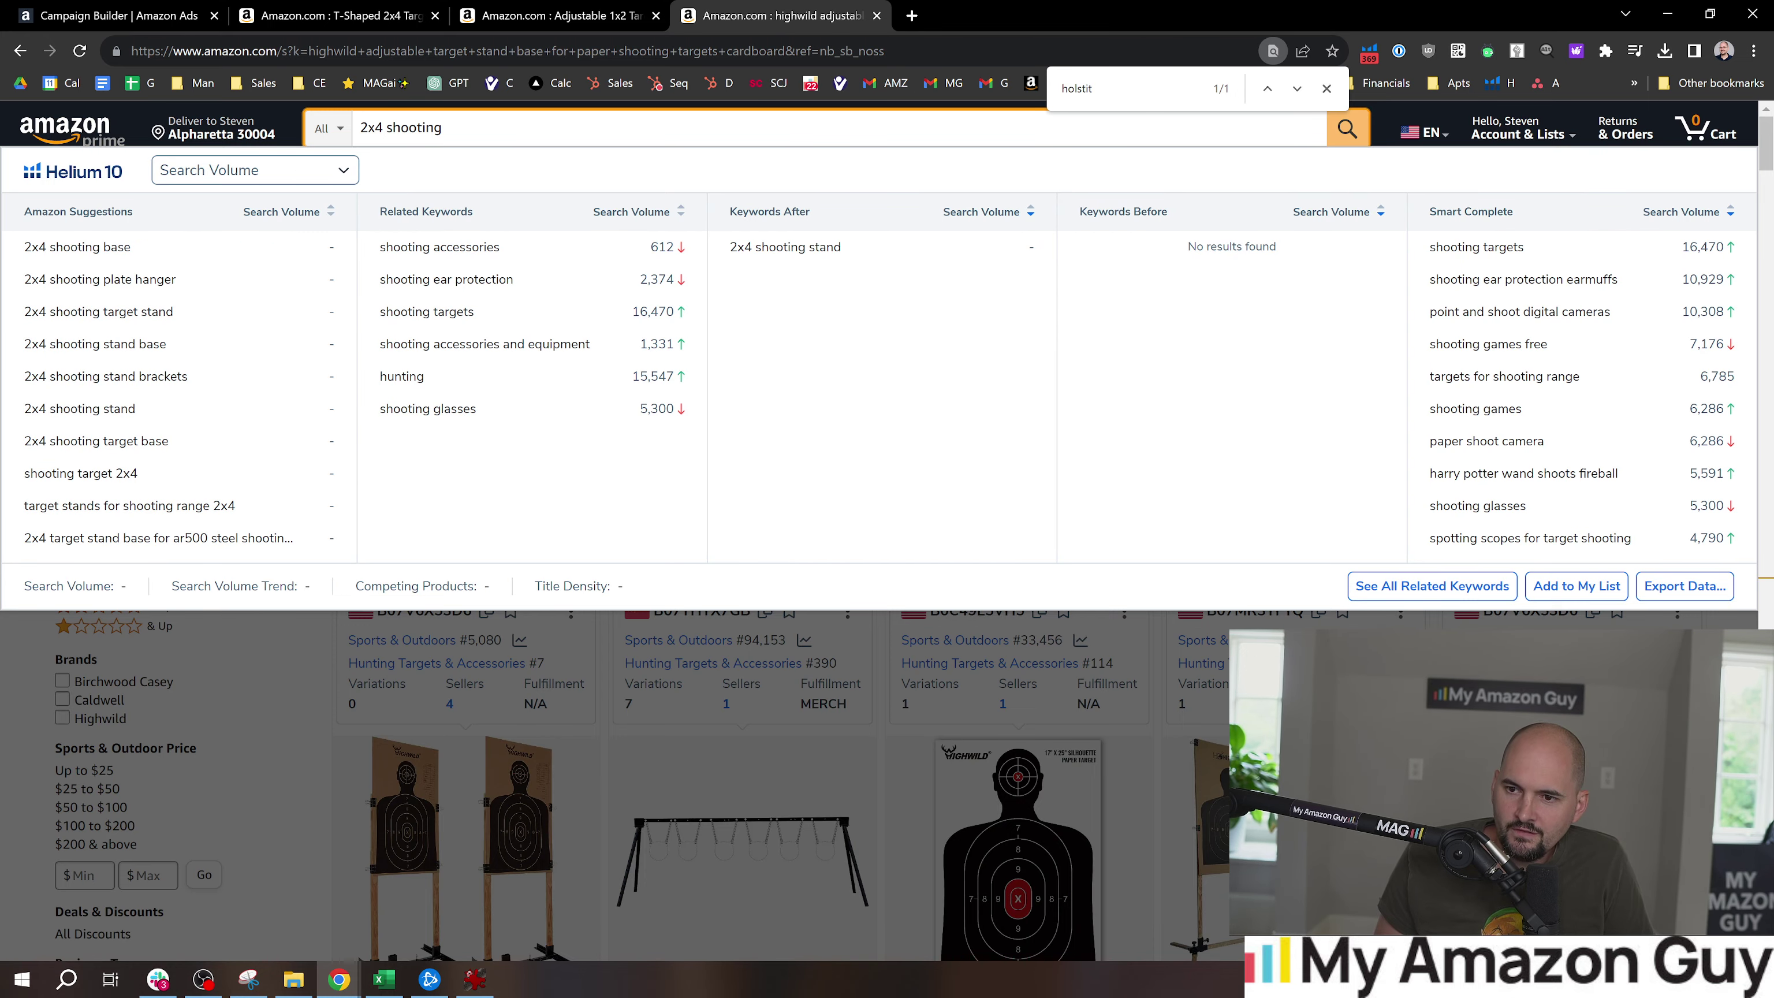
left_click_drag(199, 234, 193, 248)
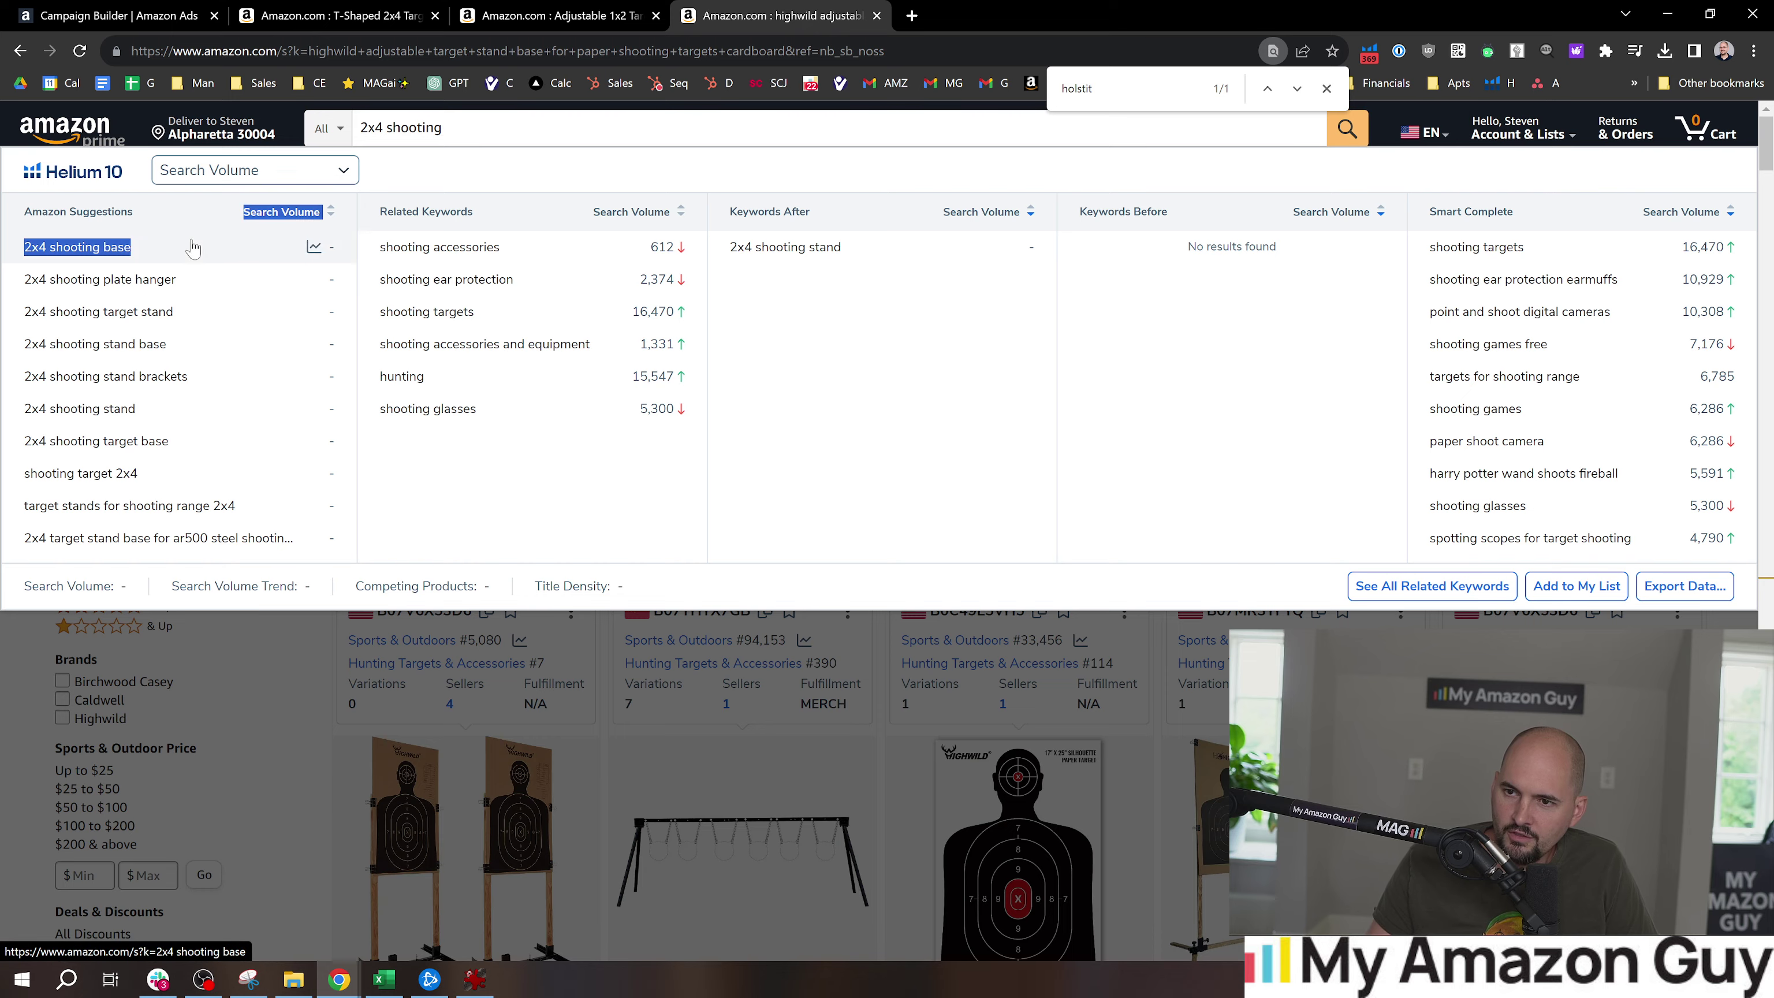
left_click(194, 247)
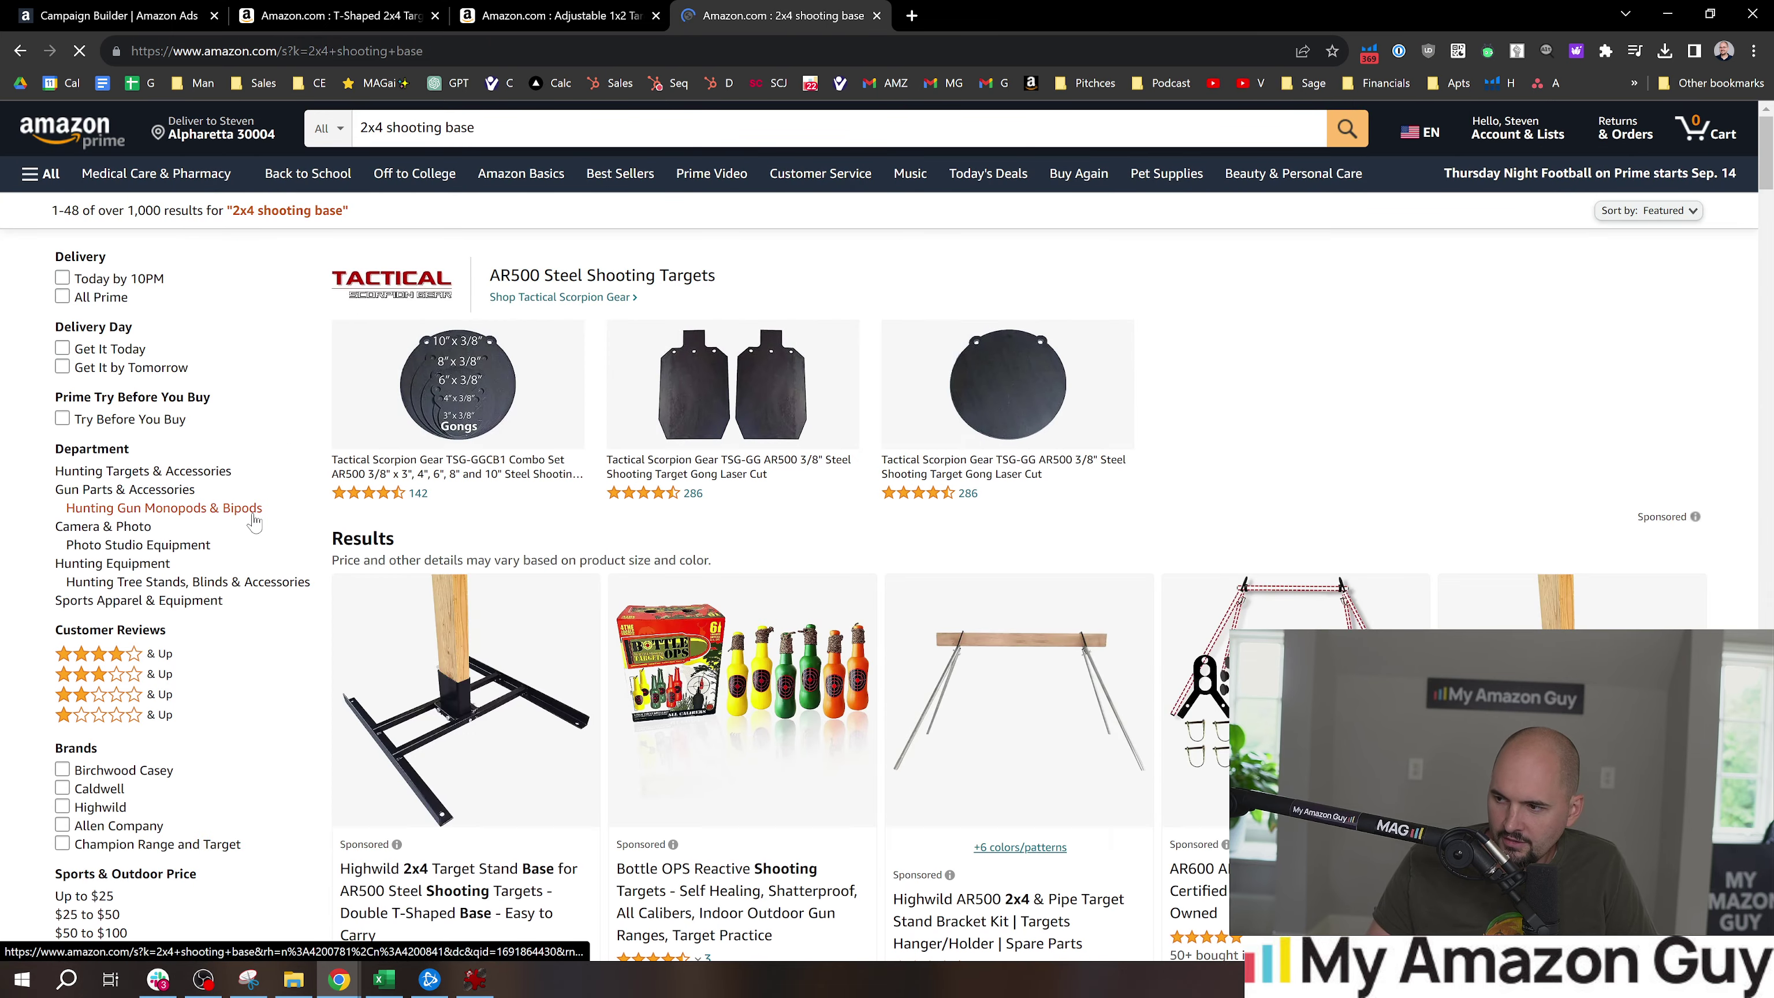
Return to the campaign builder tab and enter "2x4 shooting base" and "2x4 target stand" in the Products entry list
scroll(254, 523, "down", 4)
left_click(222, 7)
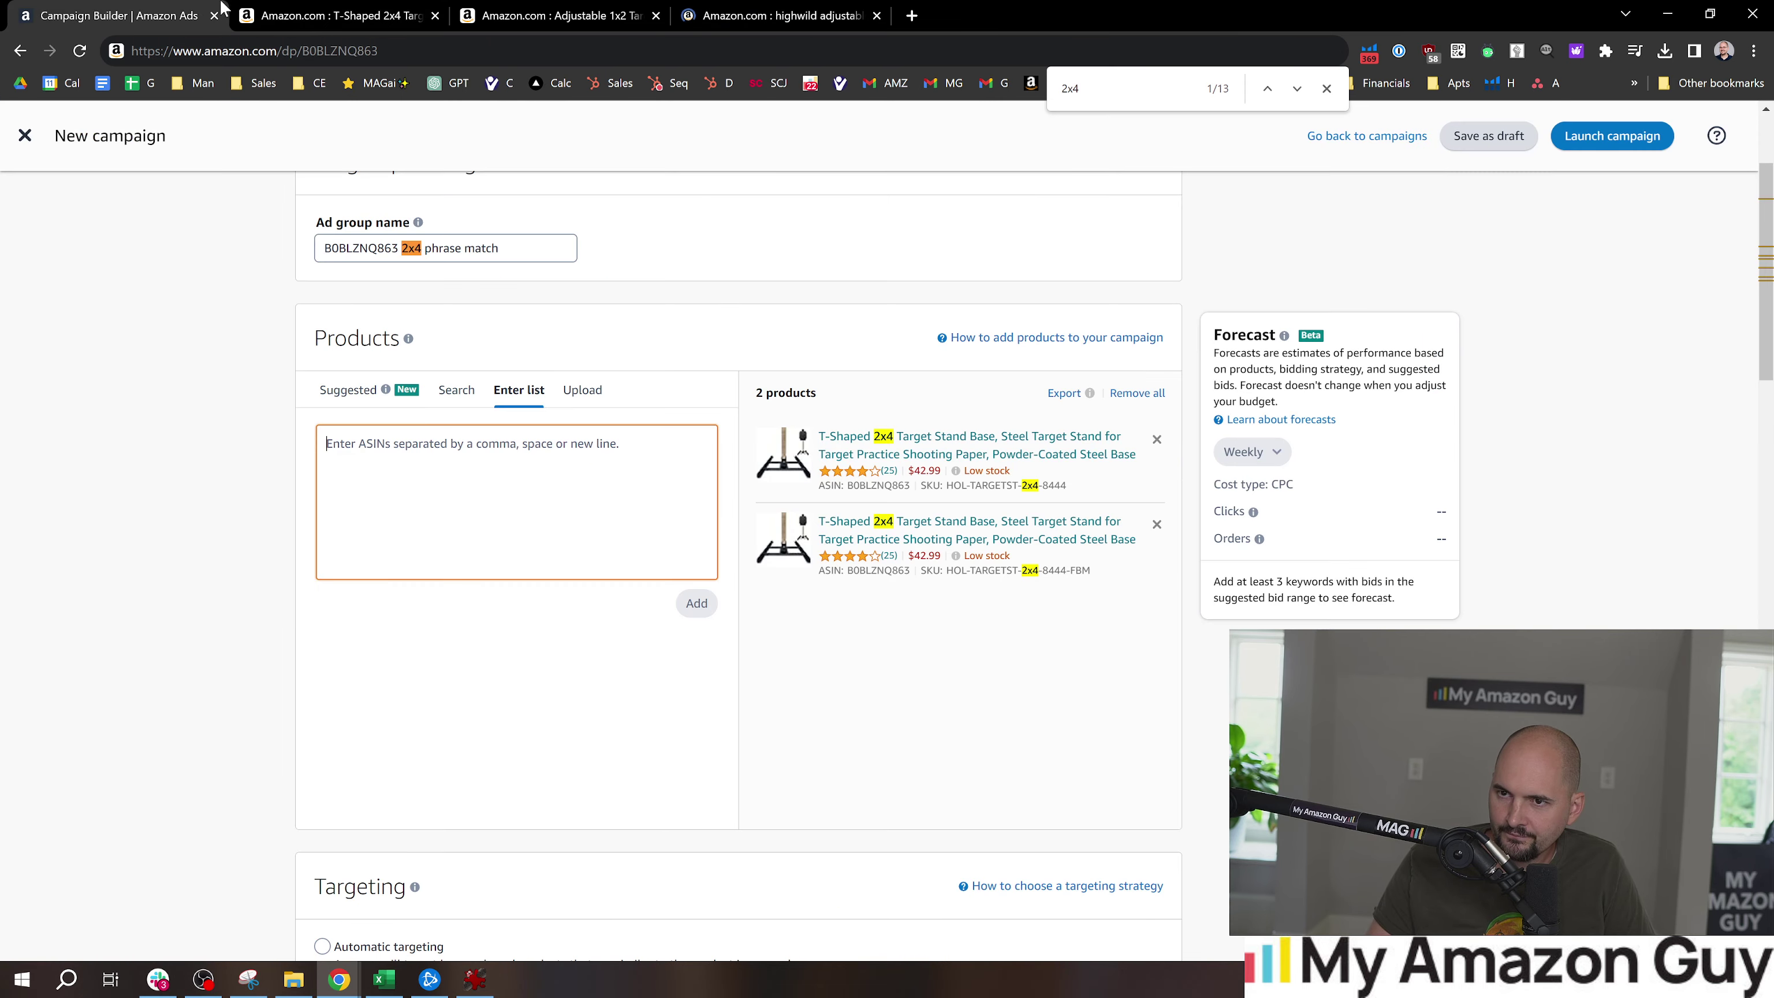
type("2x4 s")
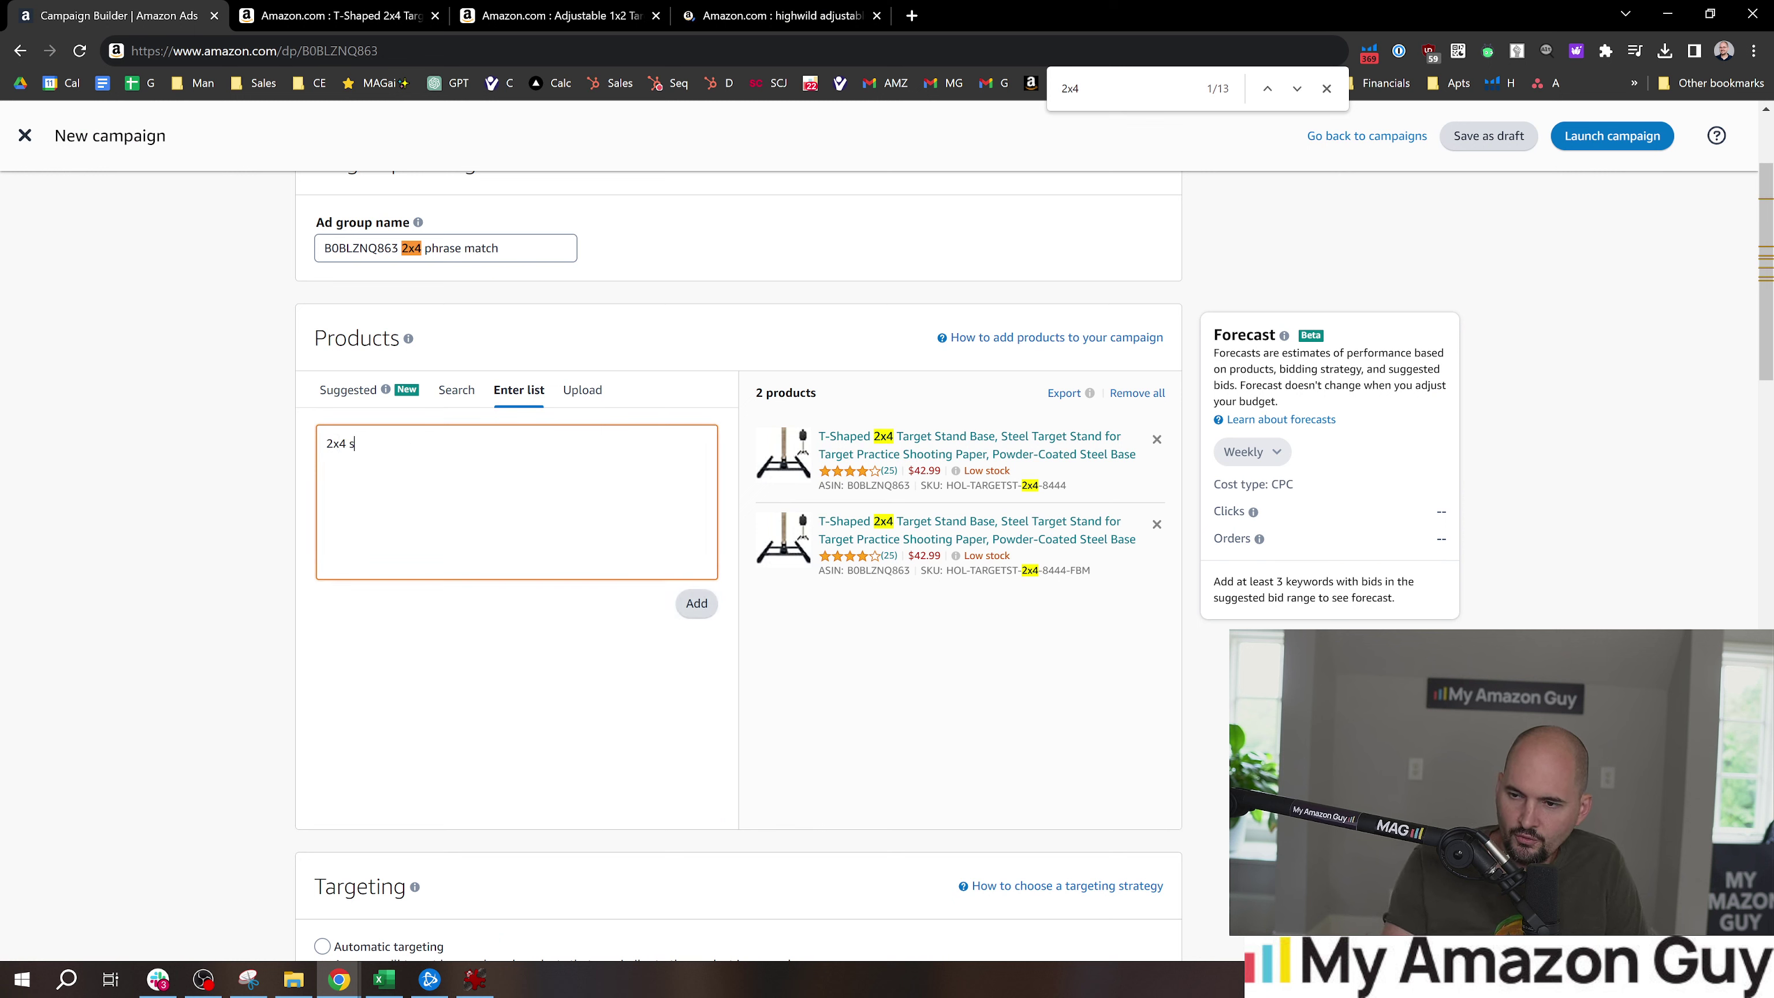
type("hootin")
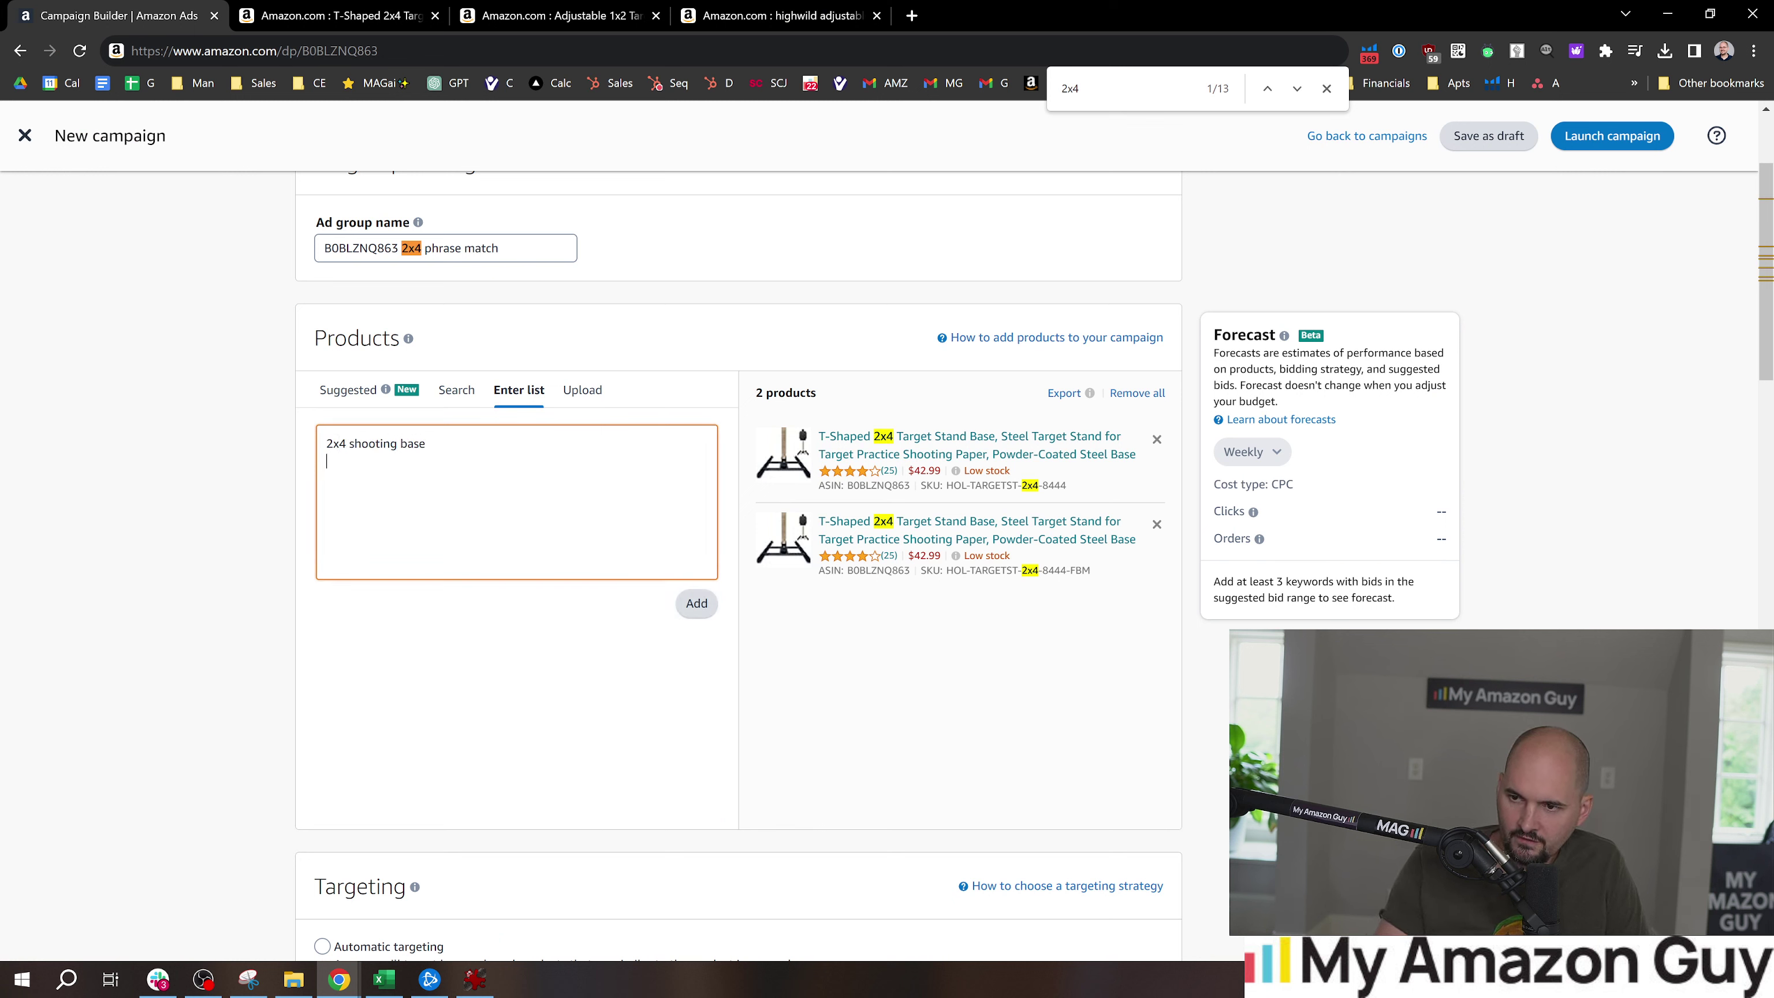
type("g base ")
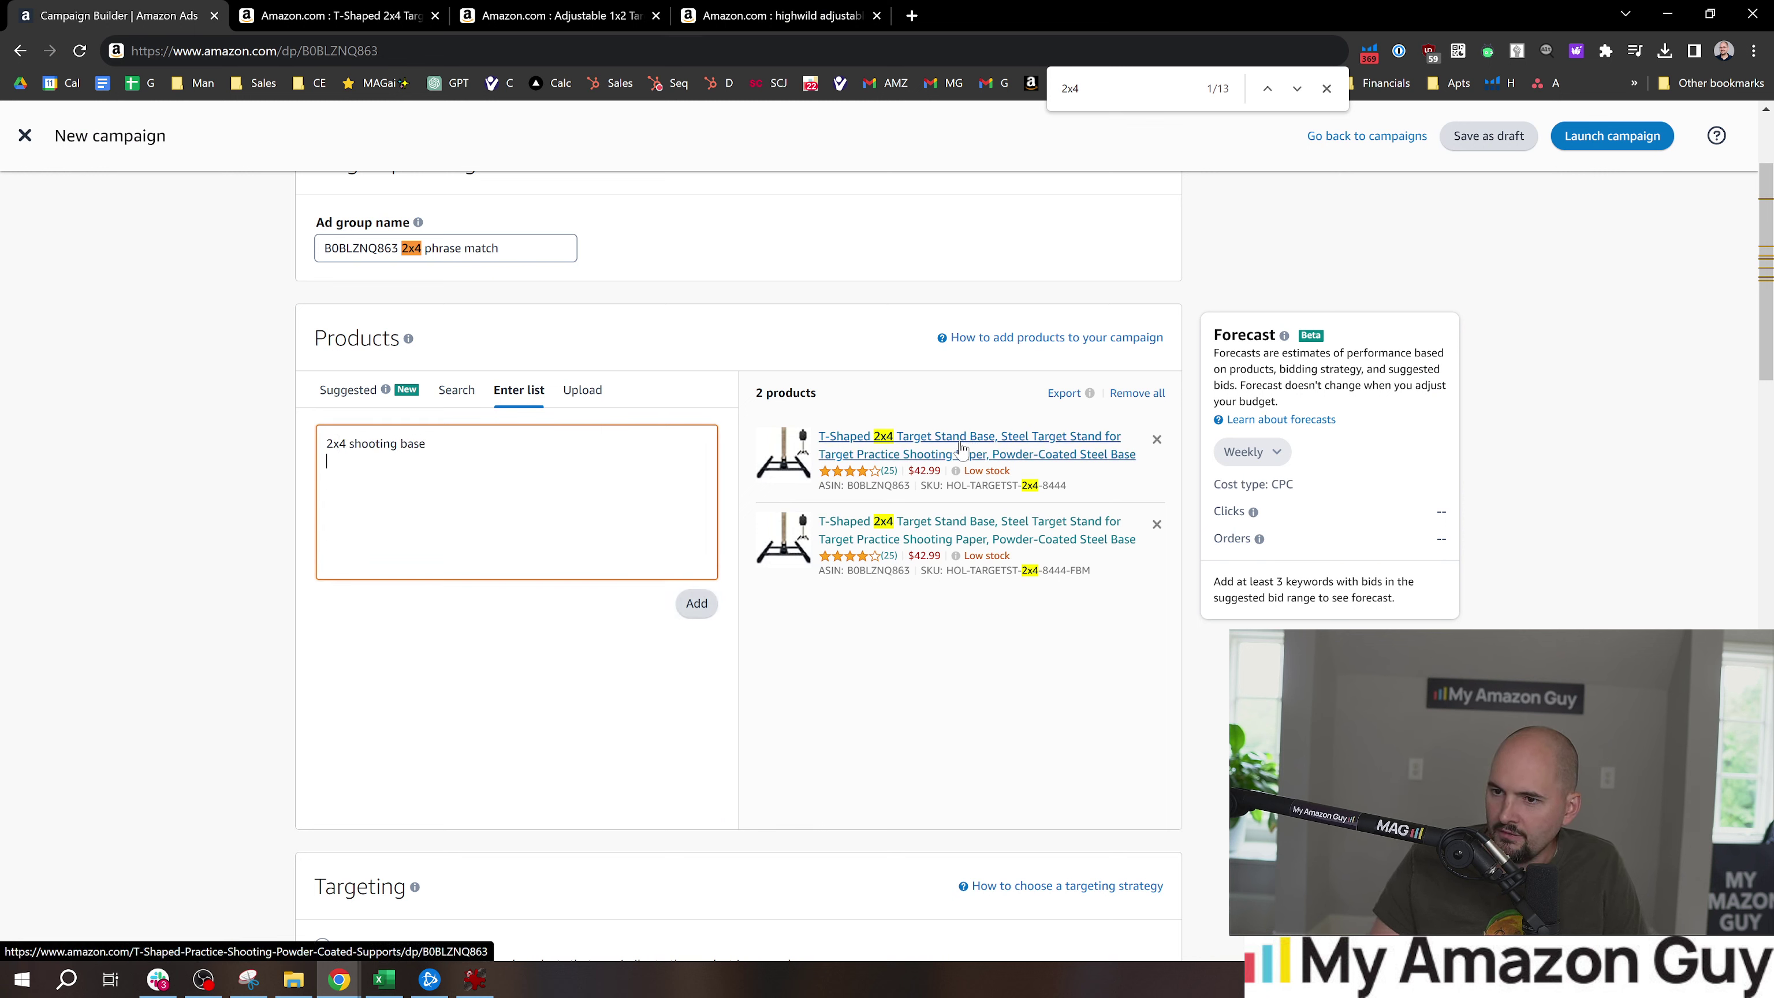
type("2x4 target stand")
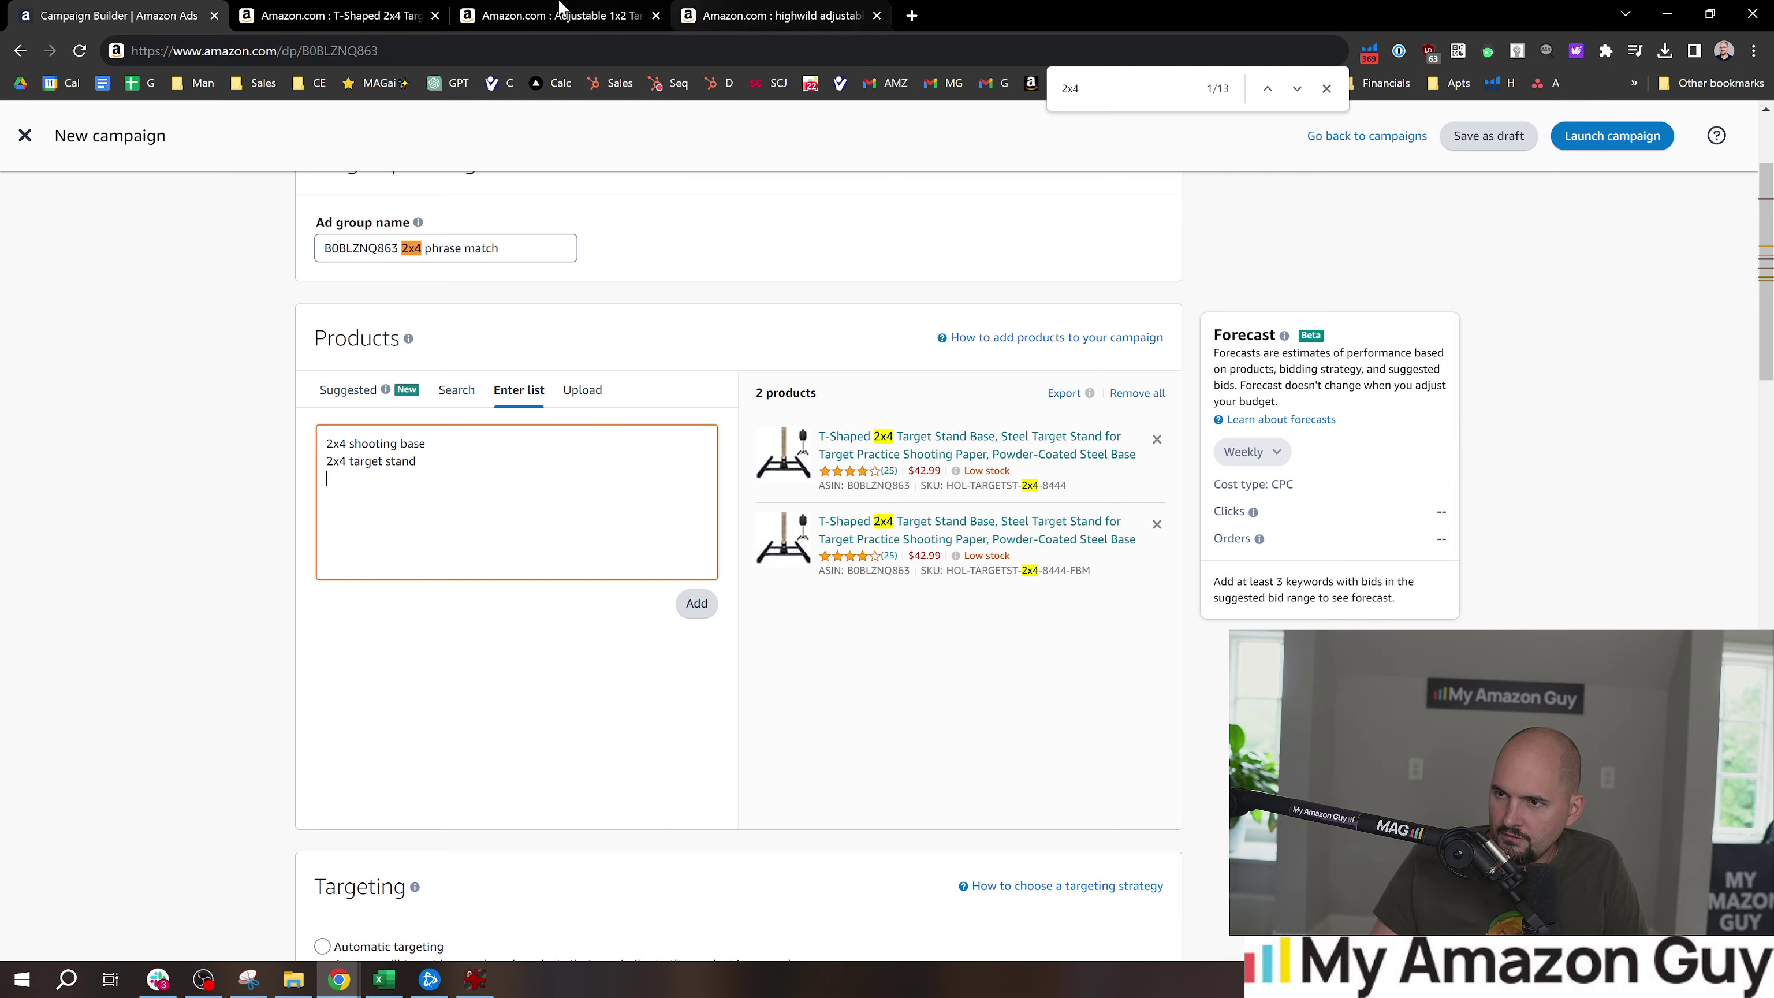
Switch to the Amazon search results tab and check the keyword suggestions for "2x4 target"
left_click(429, 8)
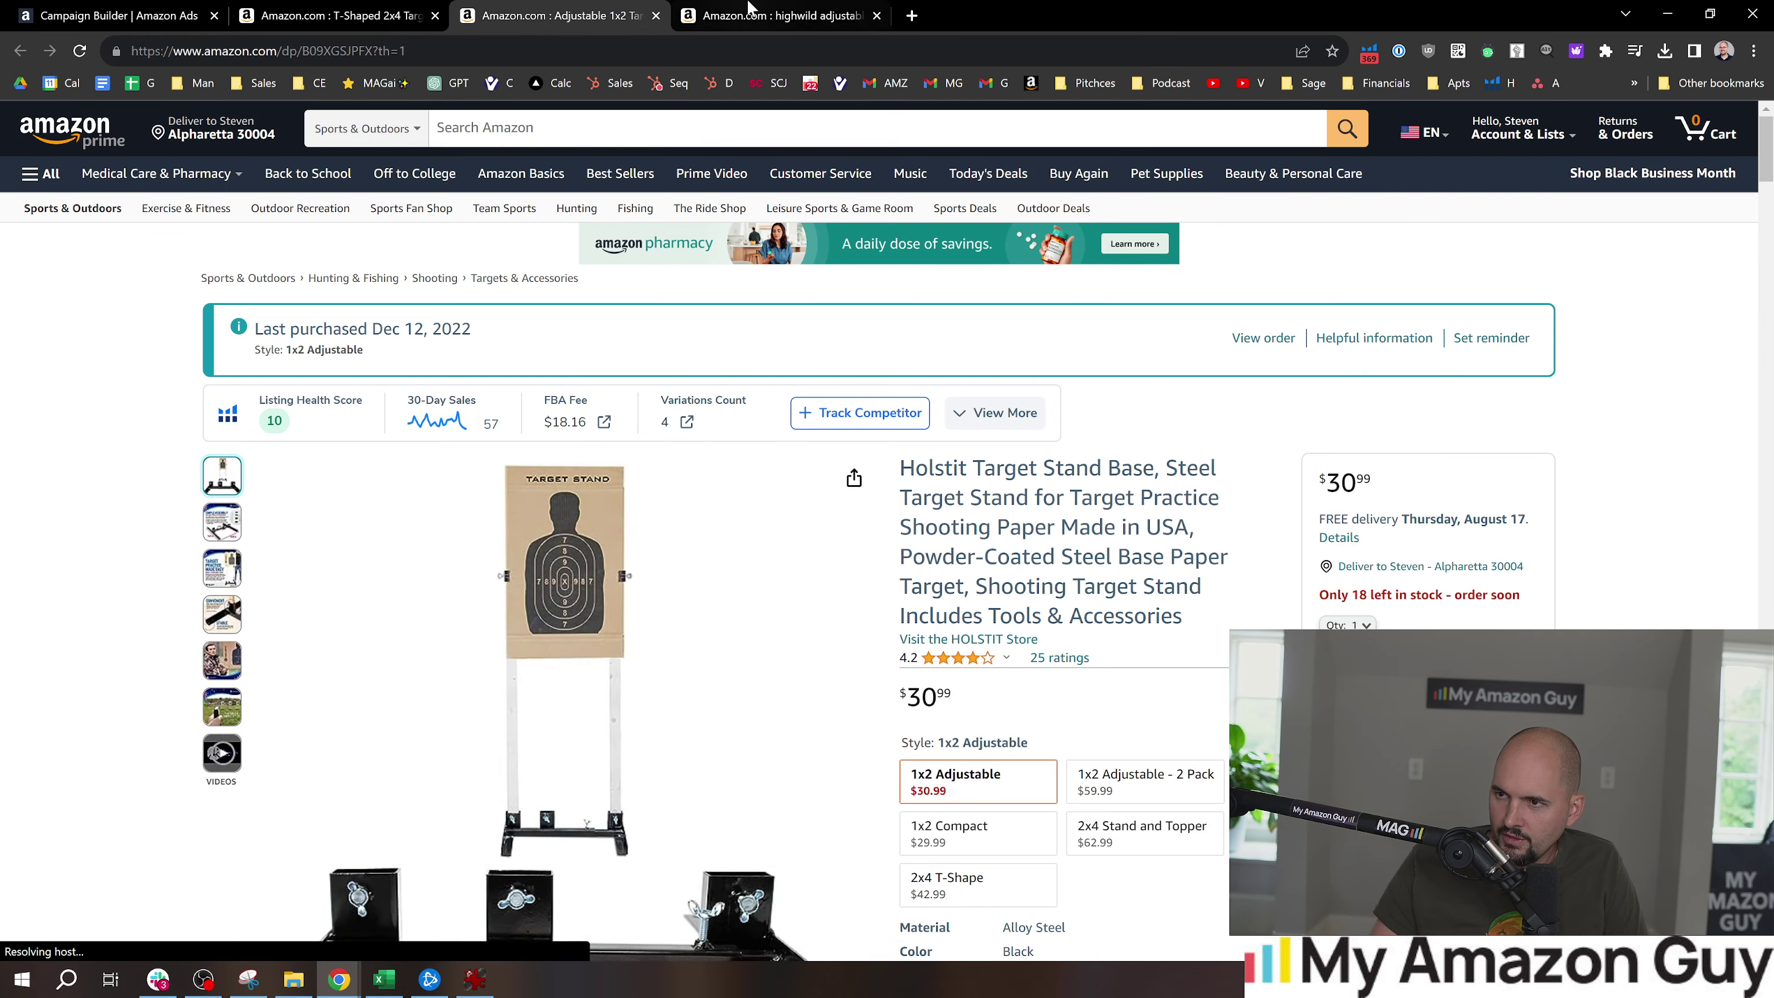
left_click(761, 15)
left_click(477, 126)
type("2x4")
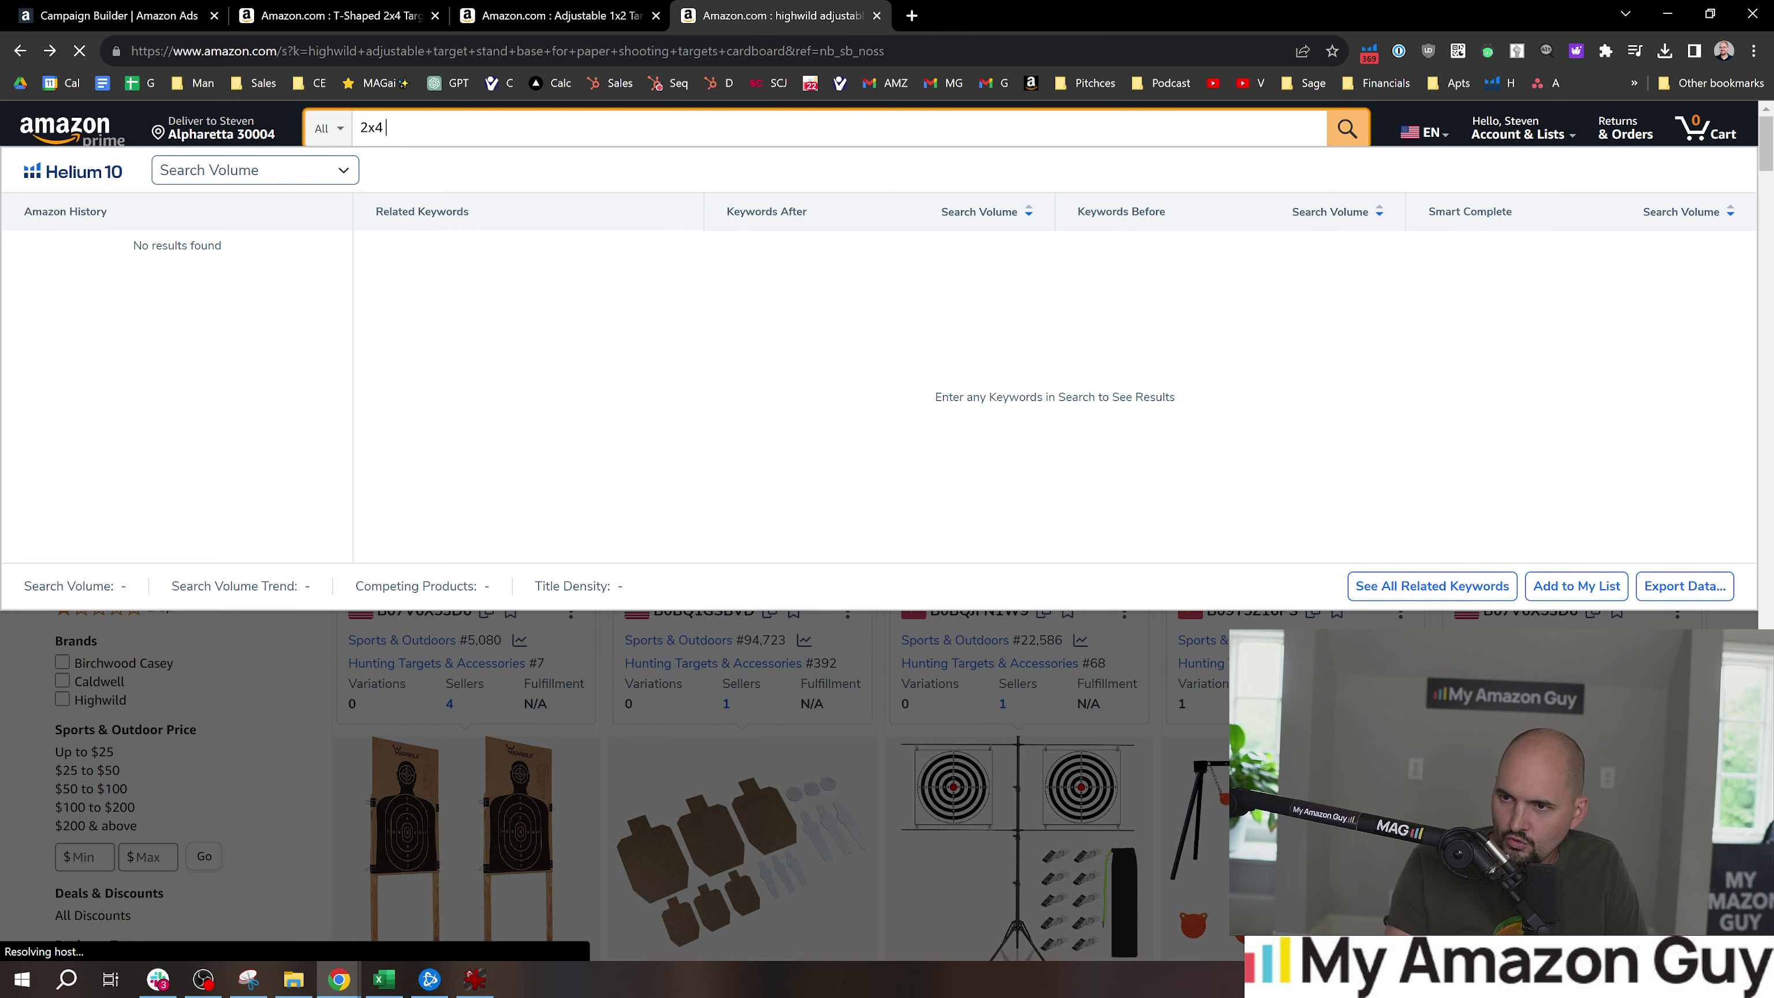
type(" targ")
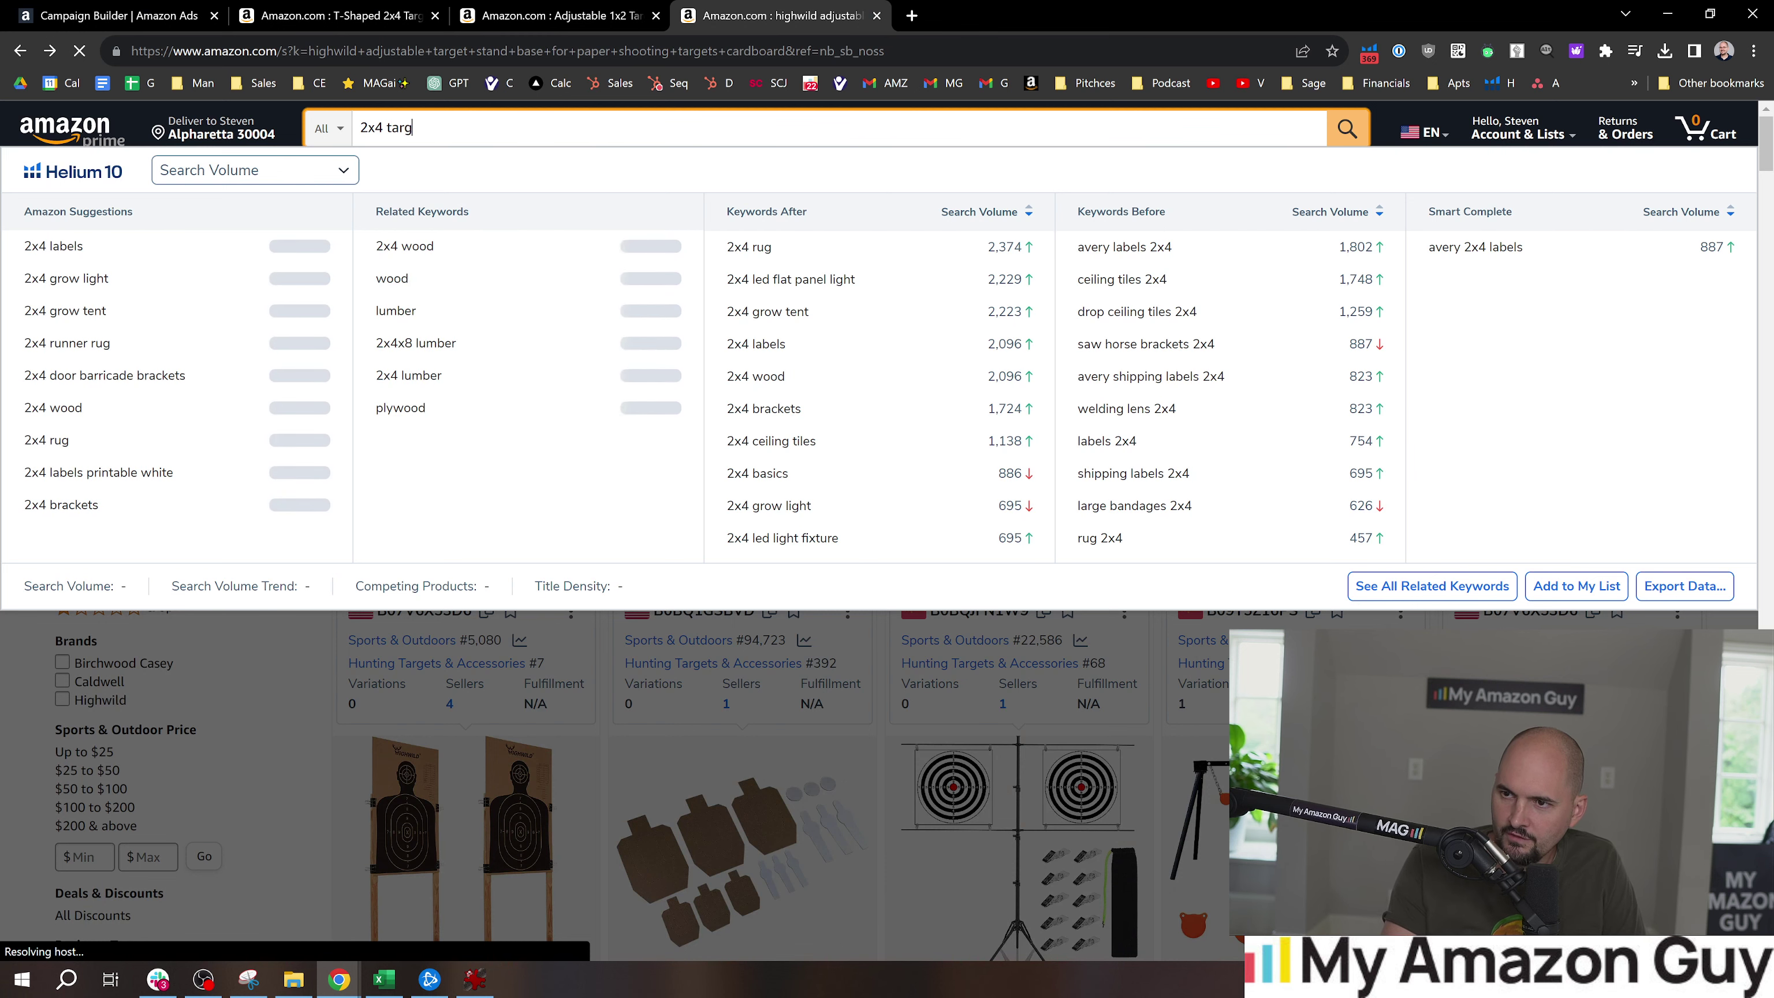
type("et")
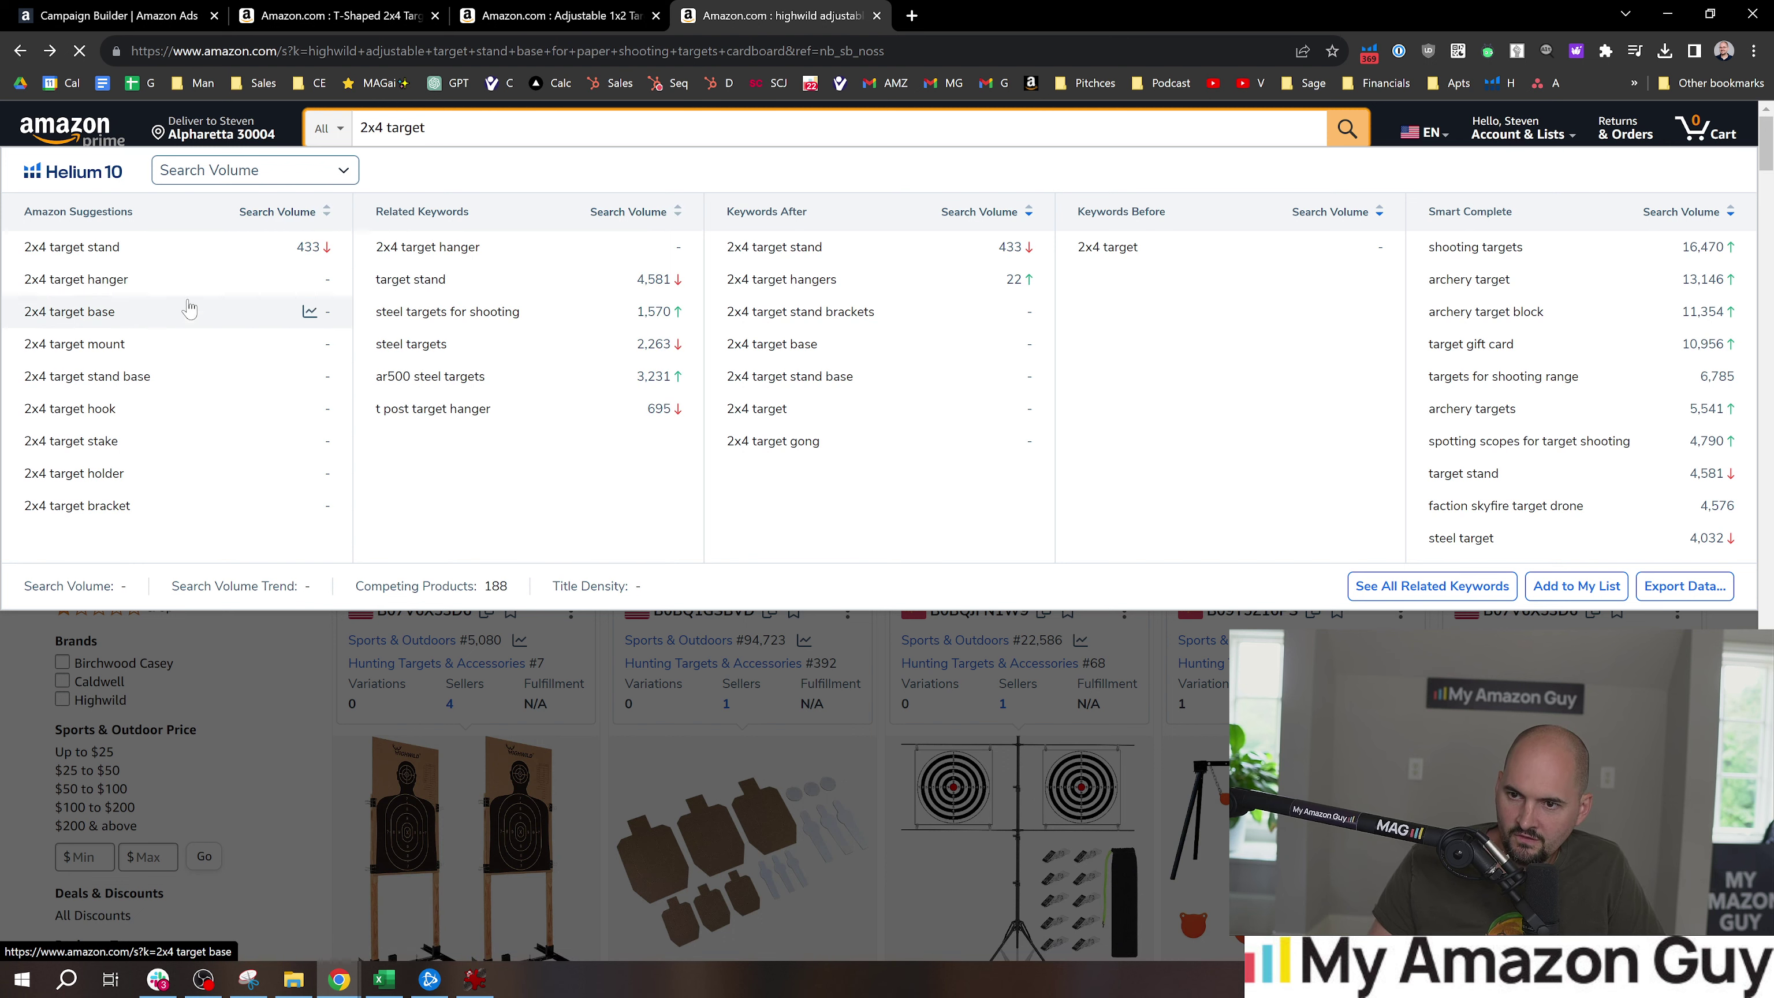
Back in the campaign builder, append "2x4 target base" to the Products entry list and try to add the three entries
key("ctrl+1")
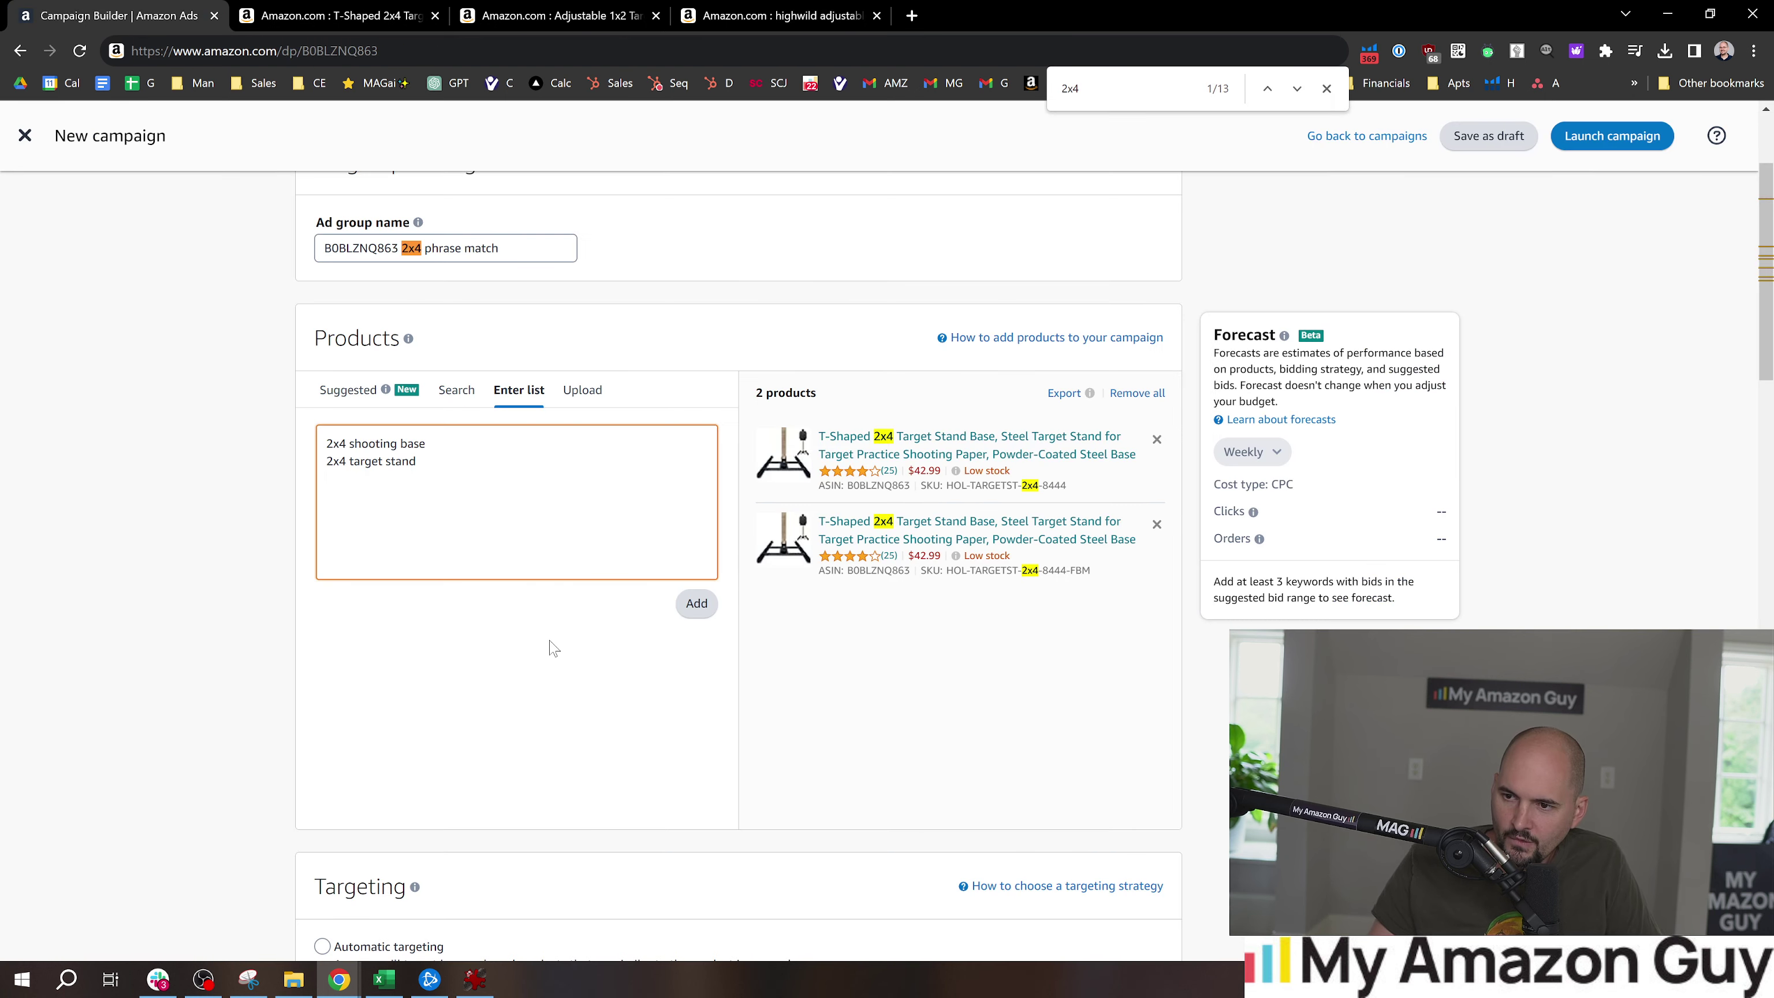
type("2x4 target")
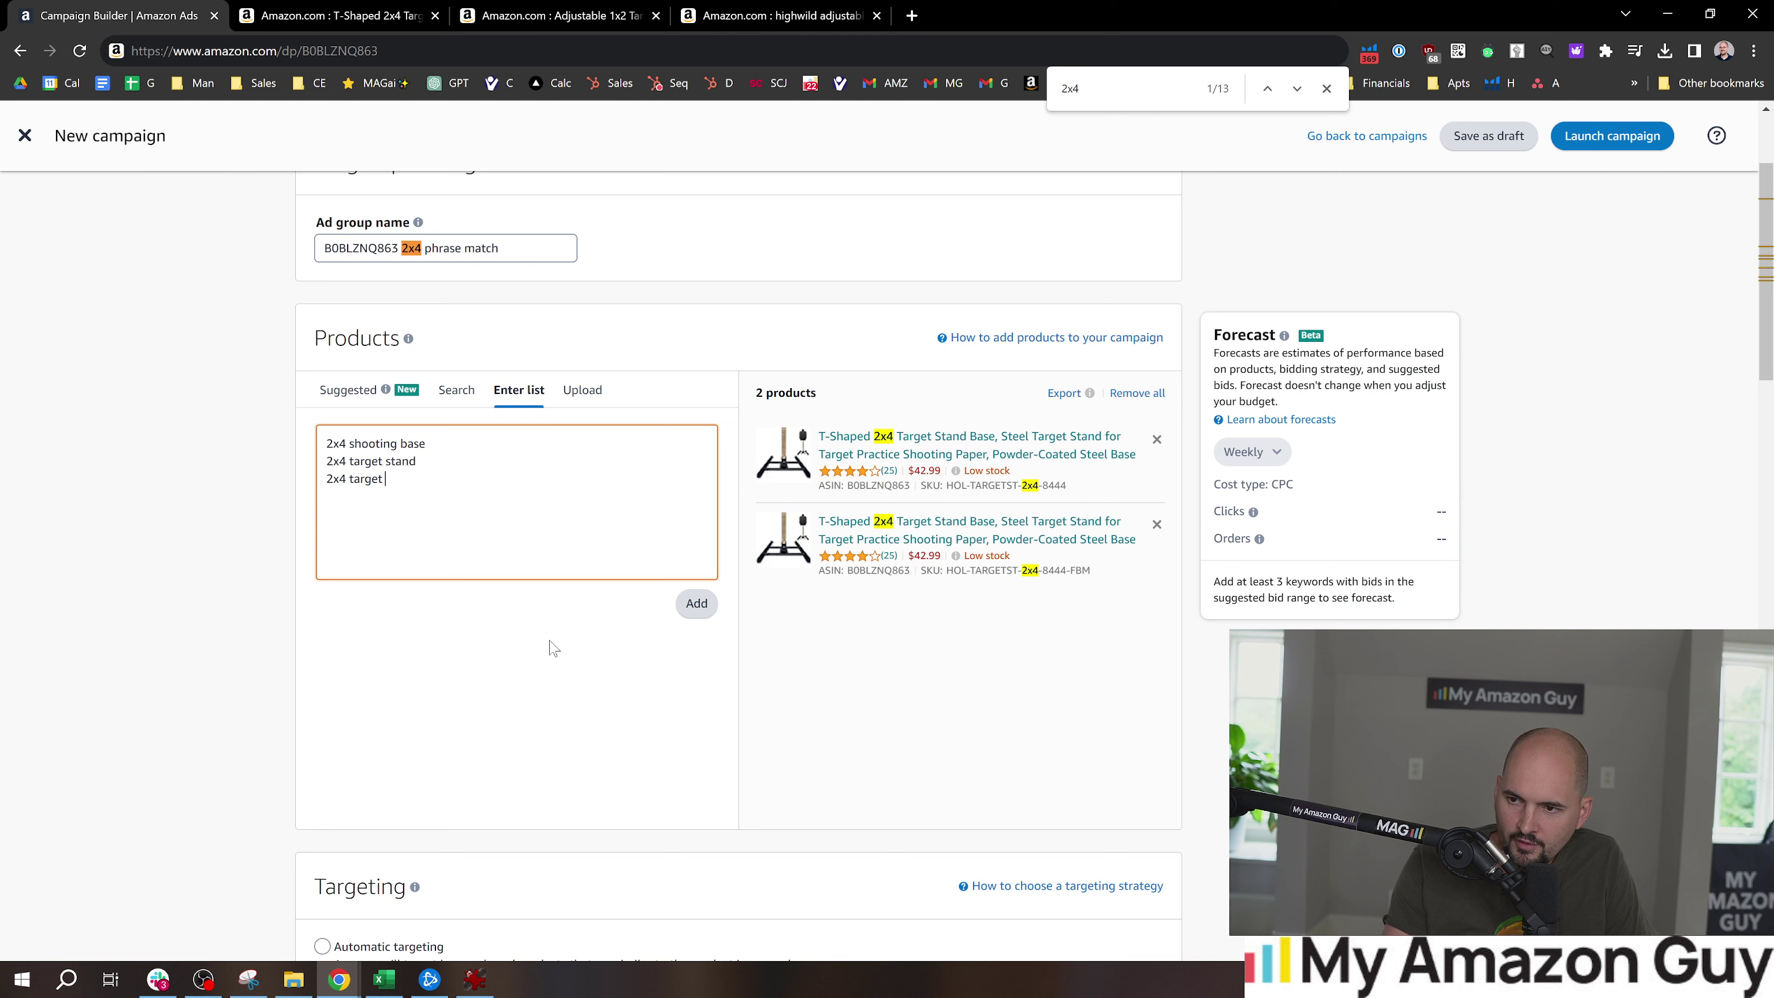
type("base")
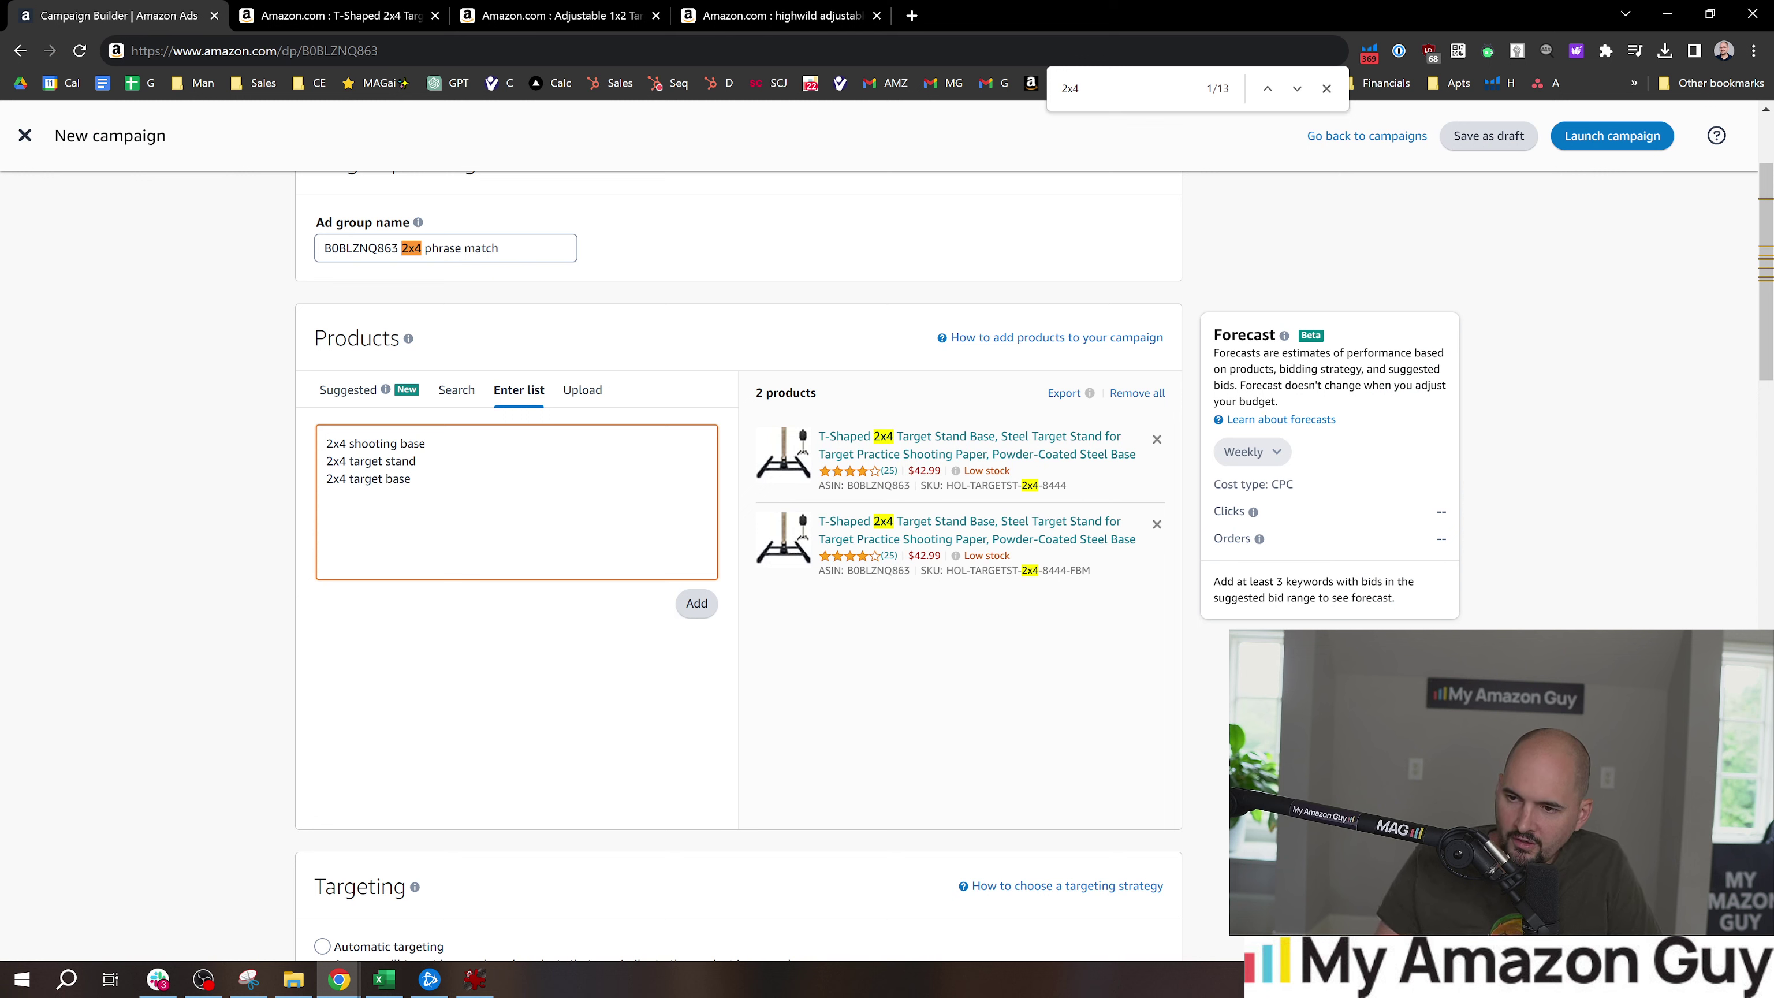
key("shift+Left")
key("shift+Left")
key("shift+Left")
key("shift+Left")
key("shift+Left")
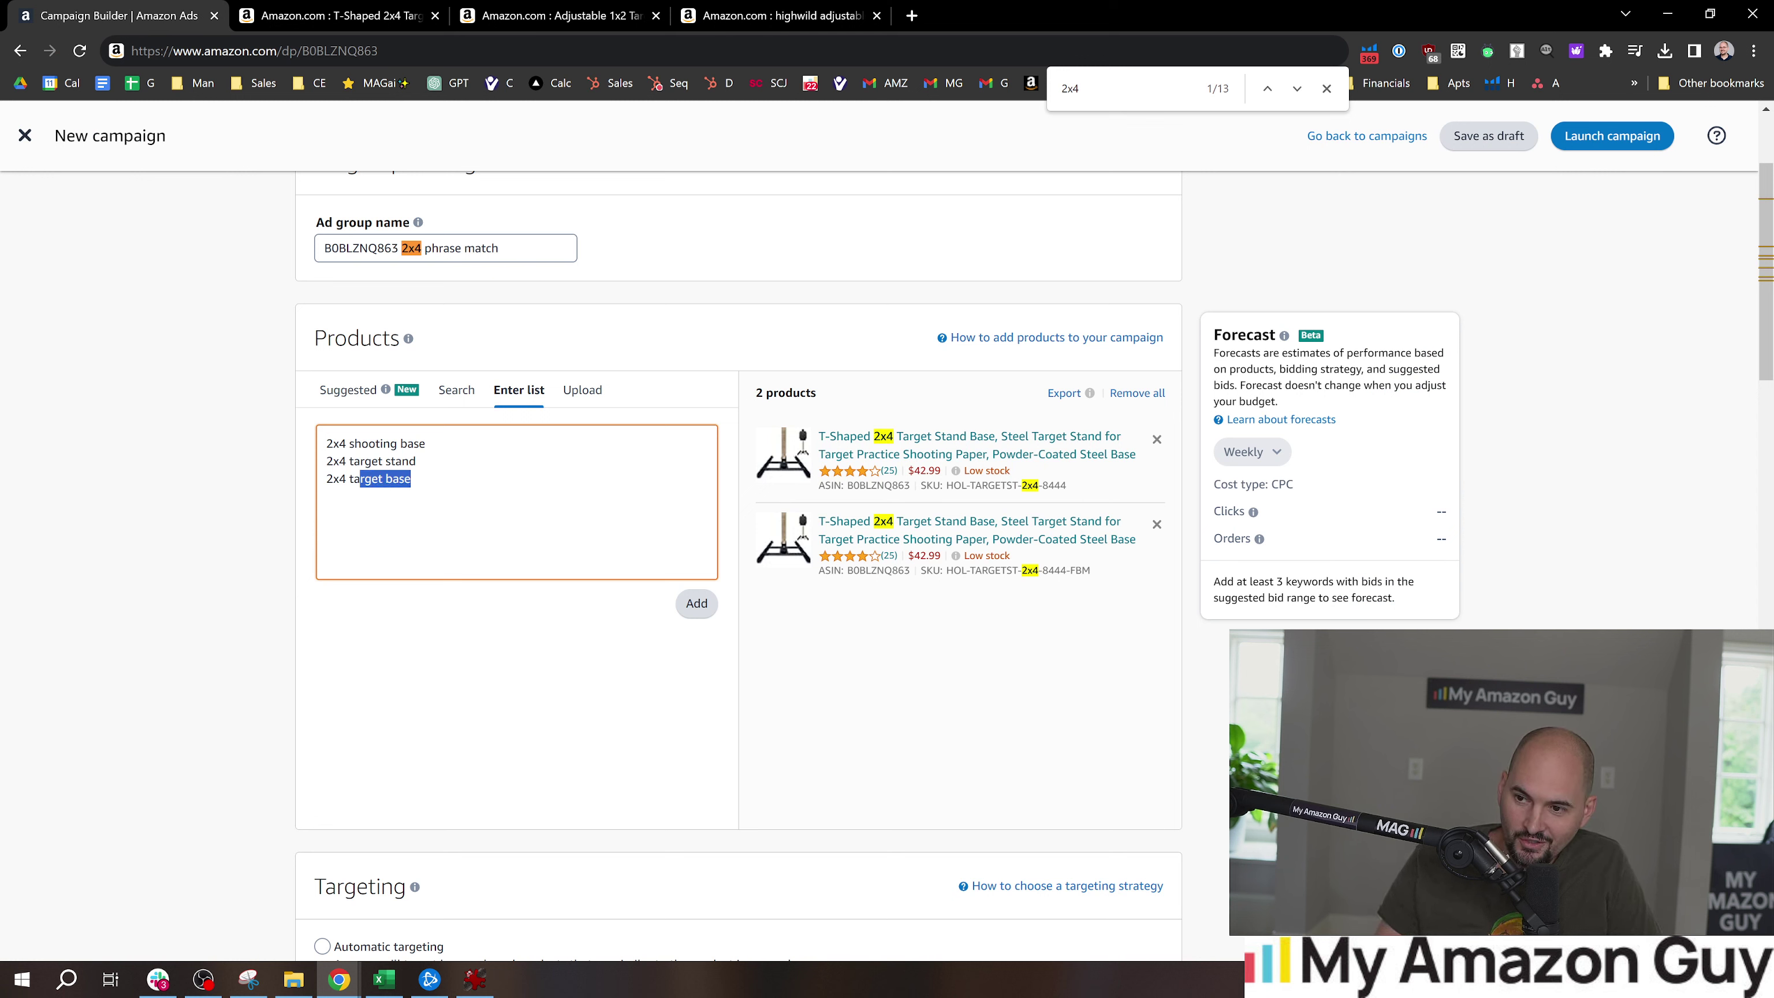
left_click_drag(340, 461, 416, 461)
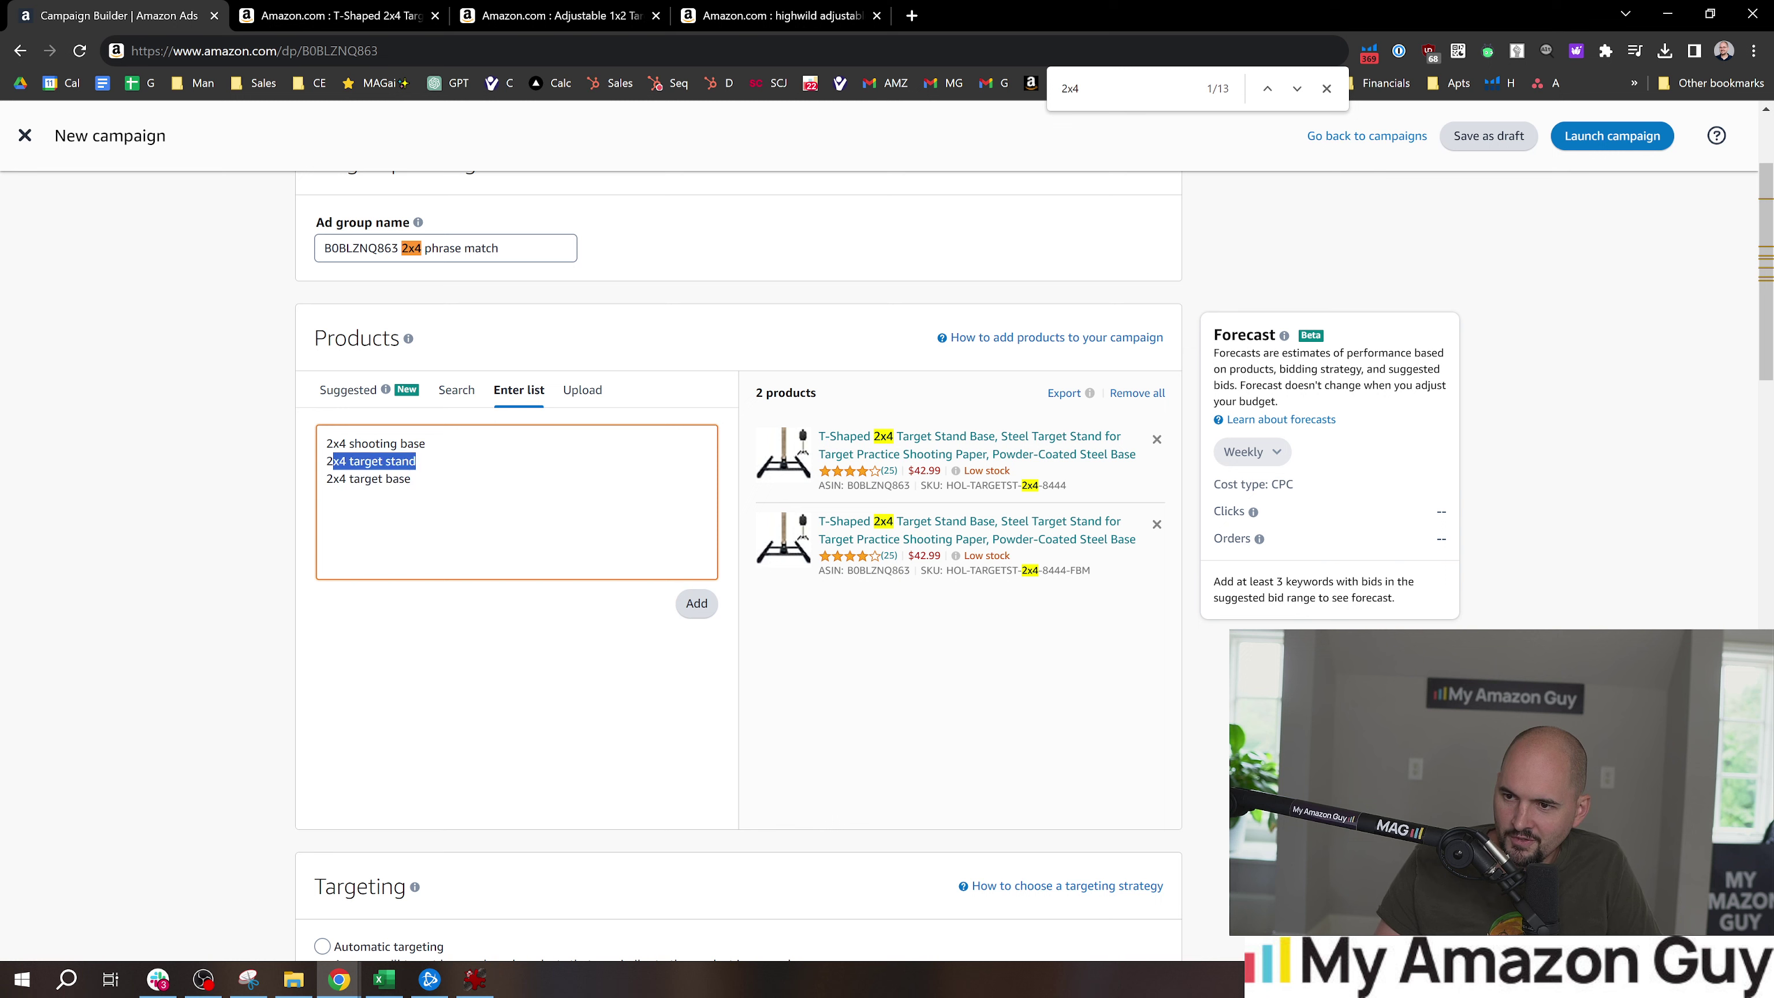
left_click(715, 605)
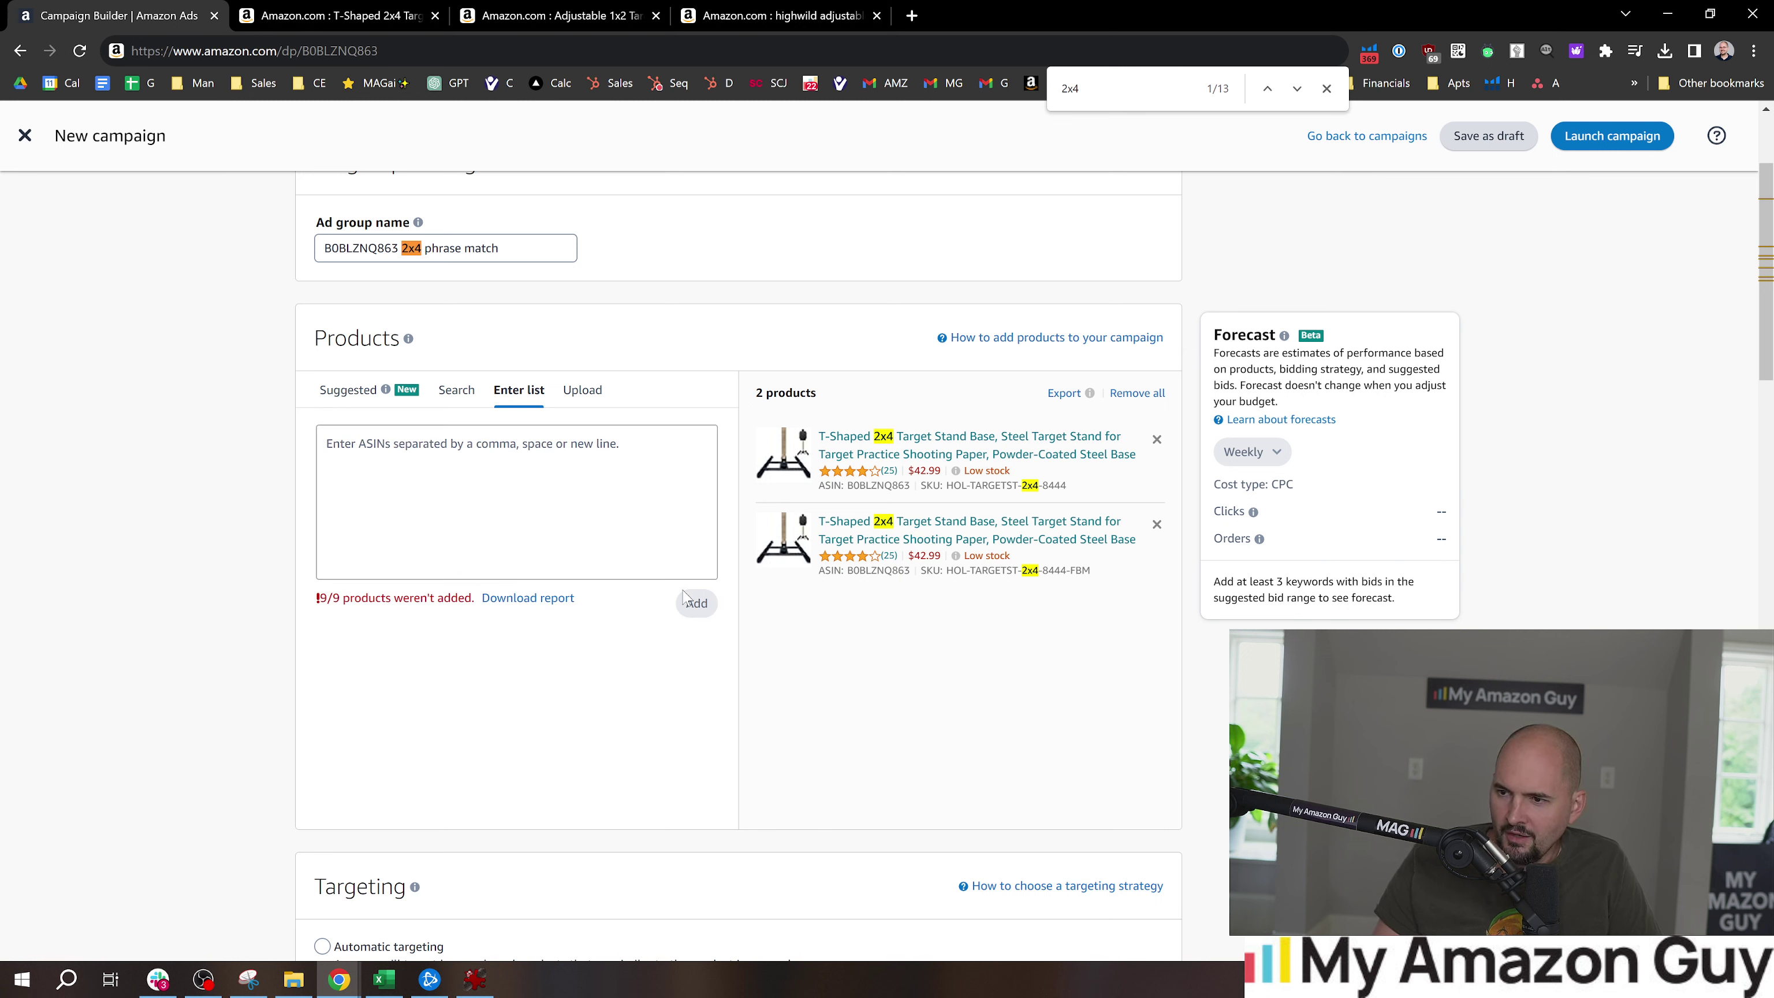
Switch keyword targeting to entering a custom list and restrict the match type to phrase only
scroll(544, 768, "down", 1)
scroll(544, 769, "down", 4)
scroll(543, 768, "up", 3)
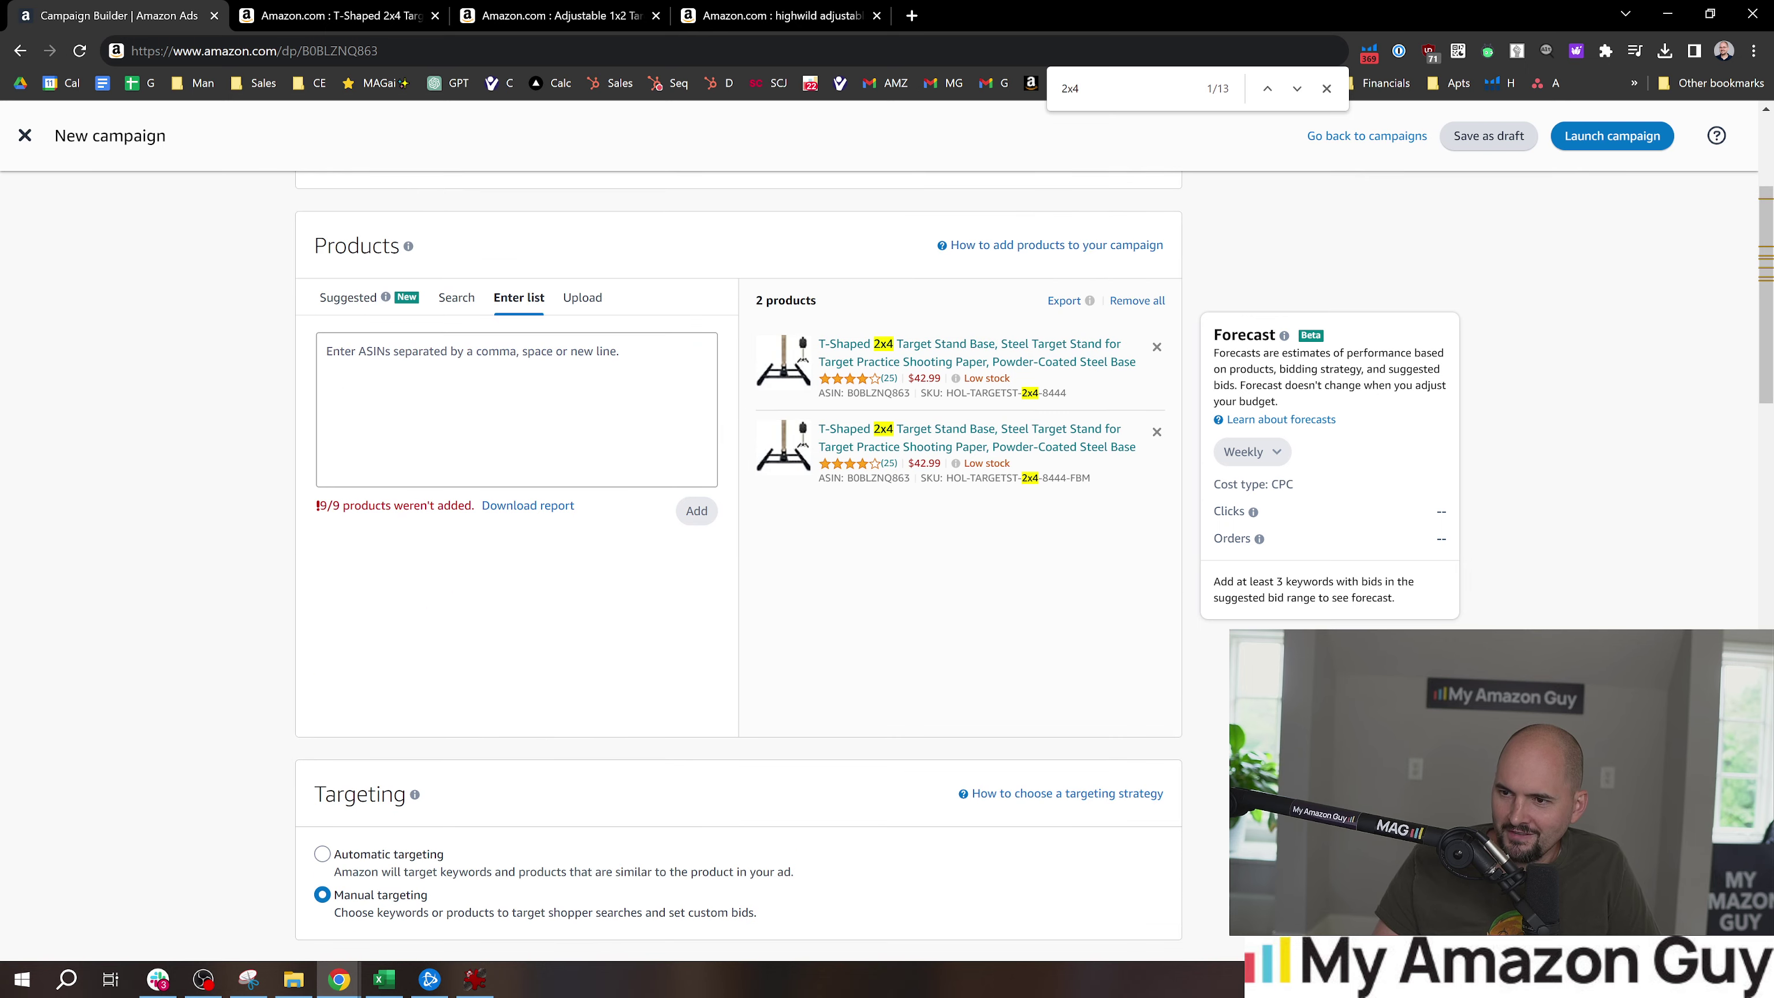
left_click(517, 412)
scroll(562, 336, "down", 10)
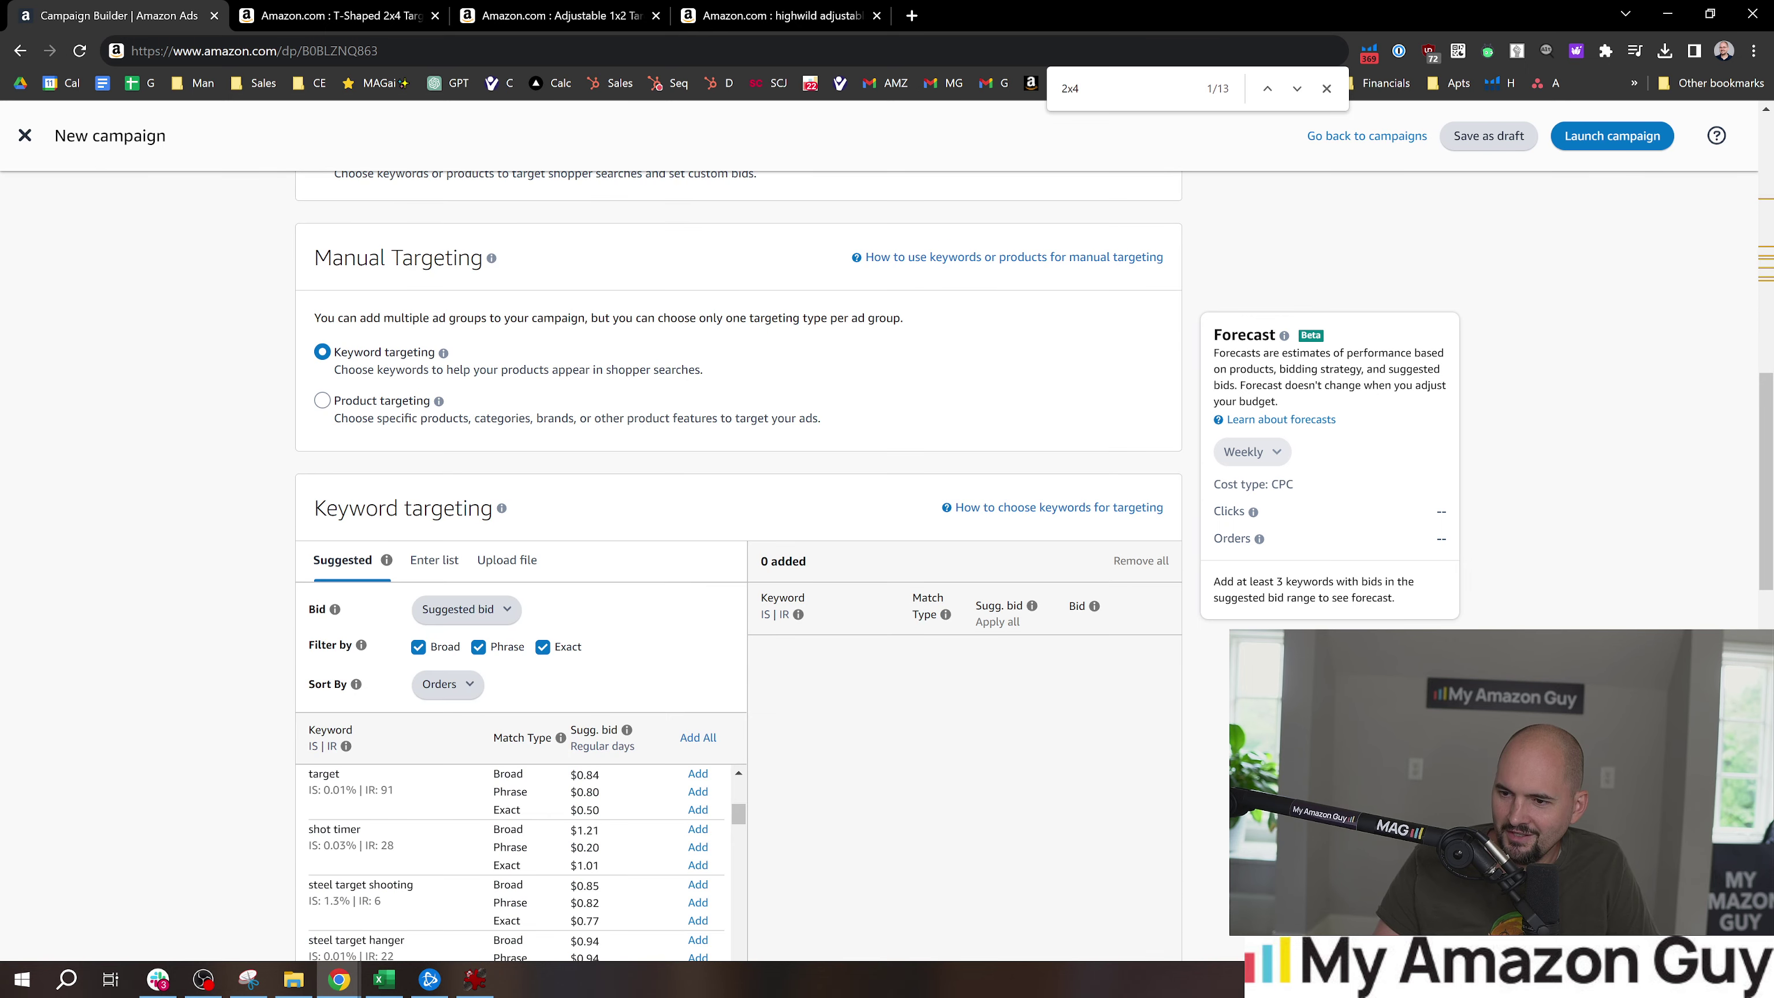
left_click(436, 286)
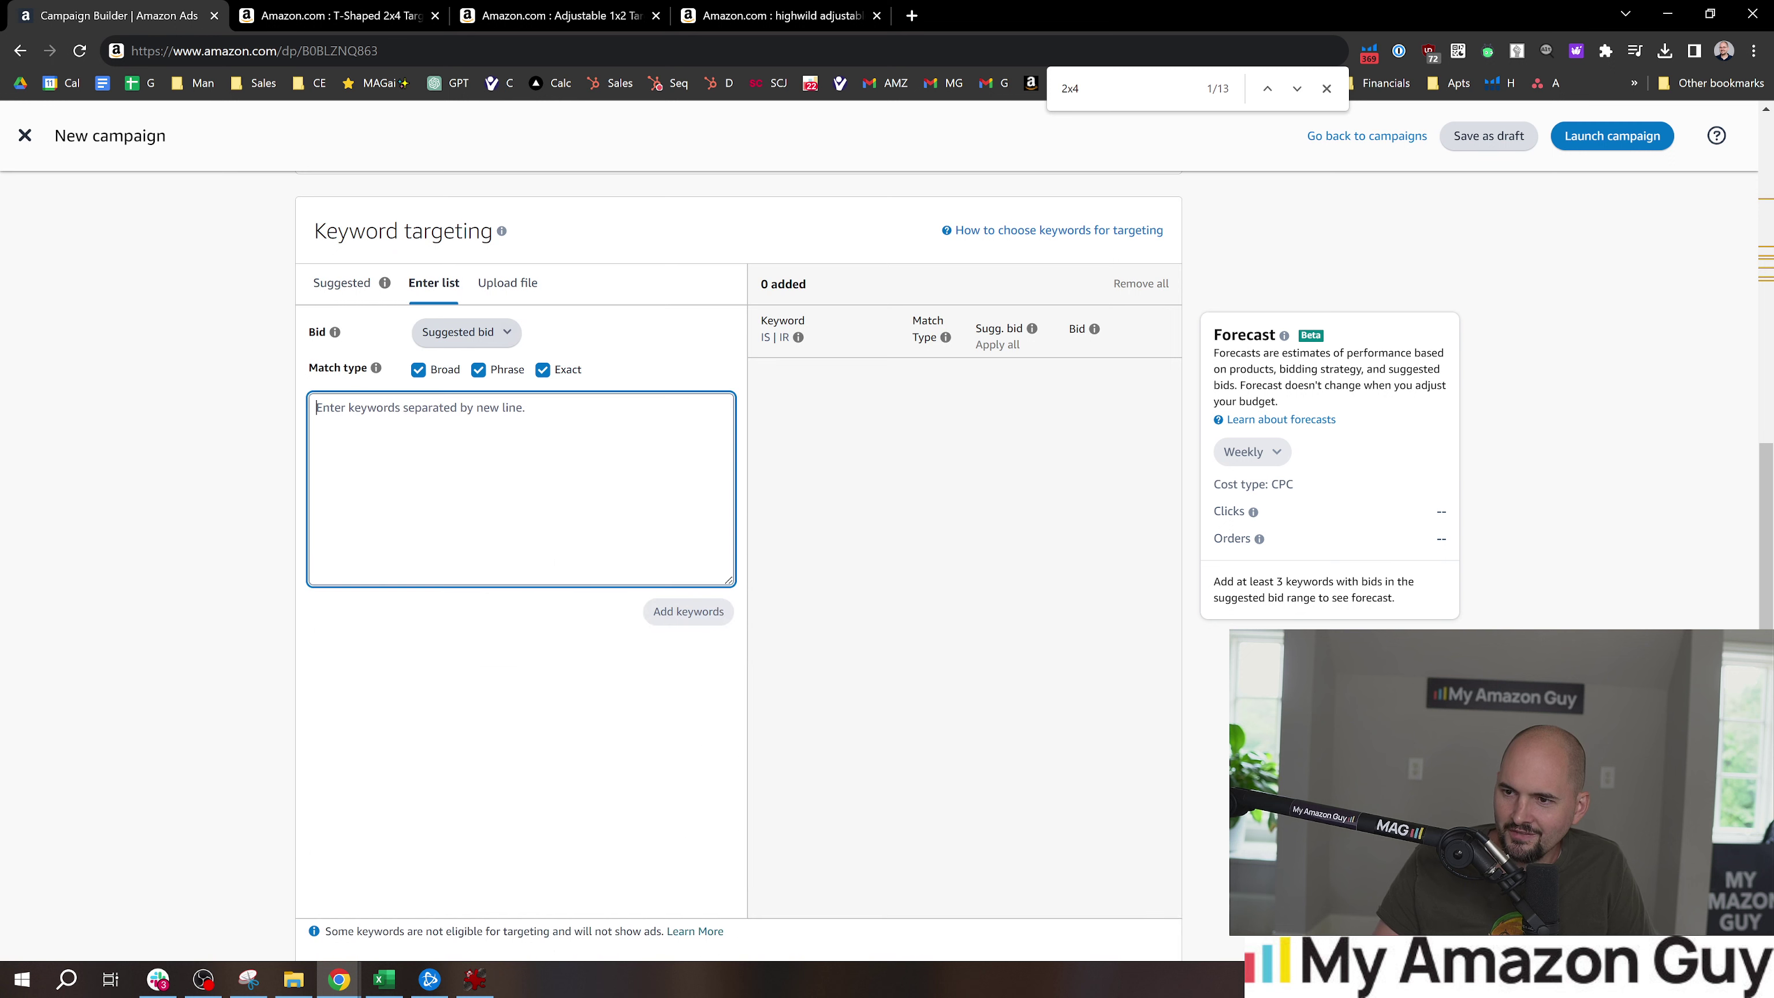
left_click(417, 369)
left_click(543, 370)
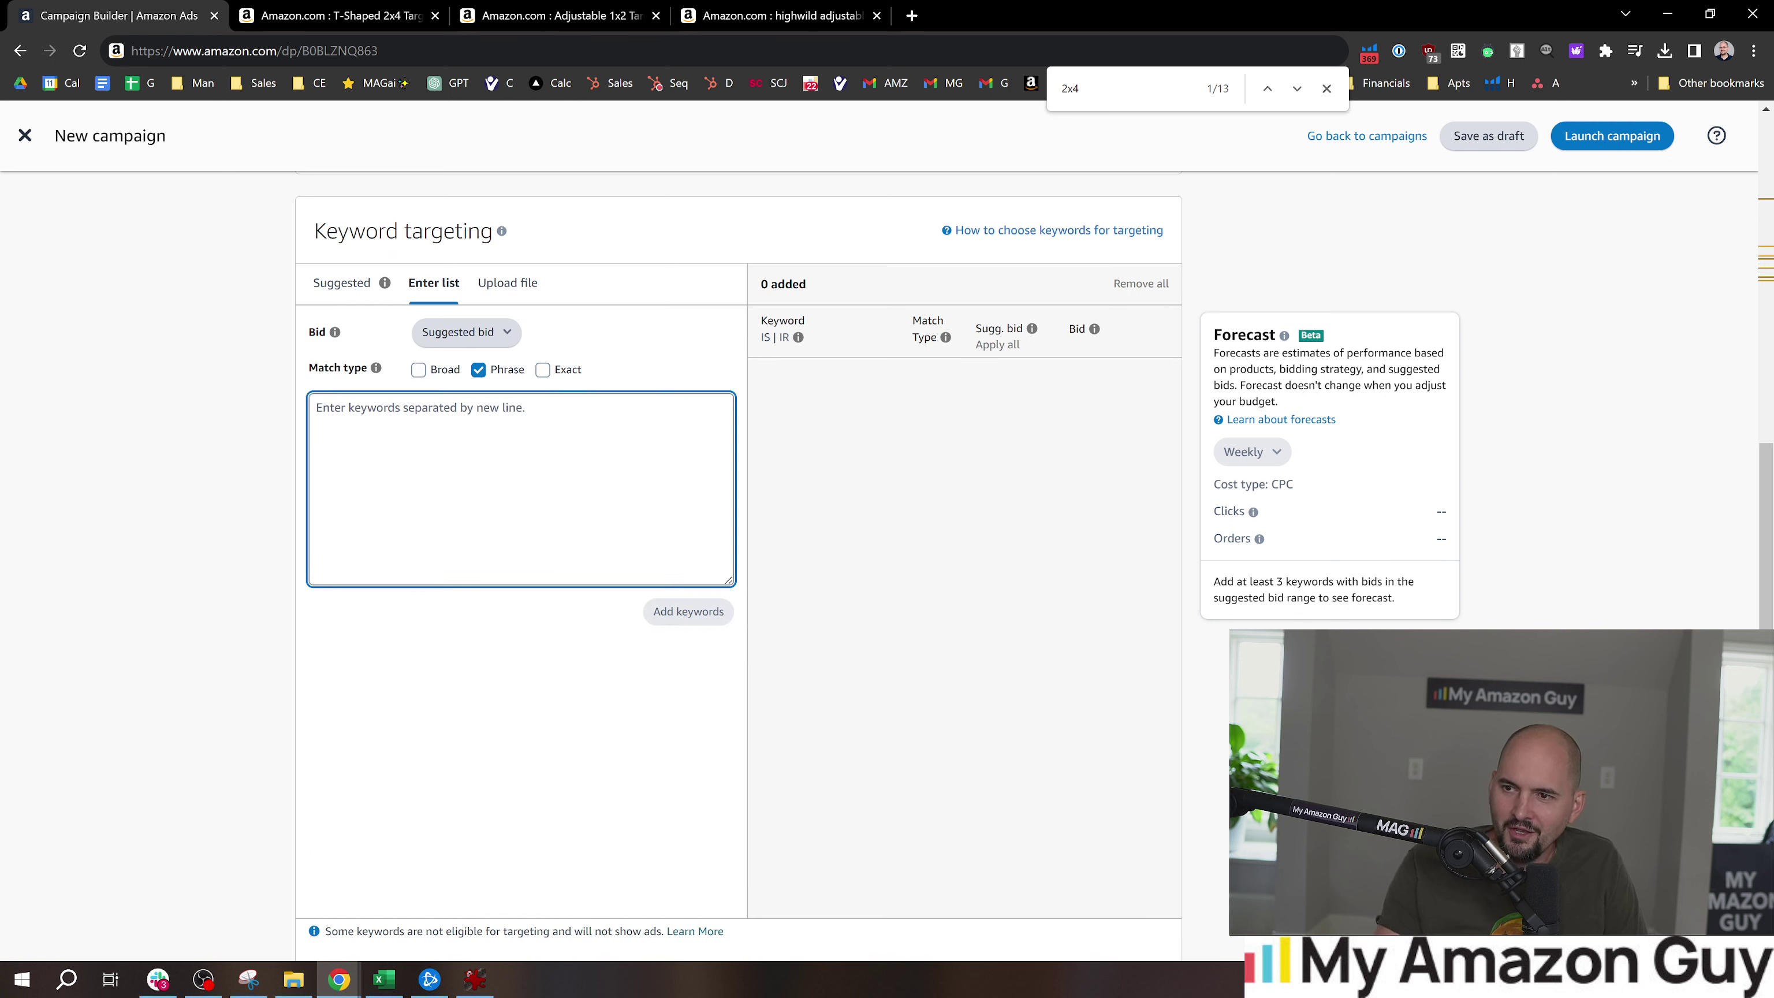
Add the phrase keywords "2x4 target stand", "2x4 target base" and "2x4 shooting base", accepting the 0.83 alternate bid for "2x4 shooting base"
type("B0BLZNQ863 2x4 phrase match")
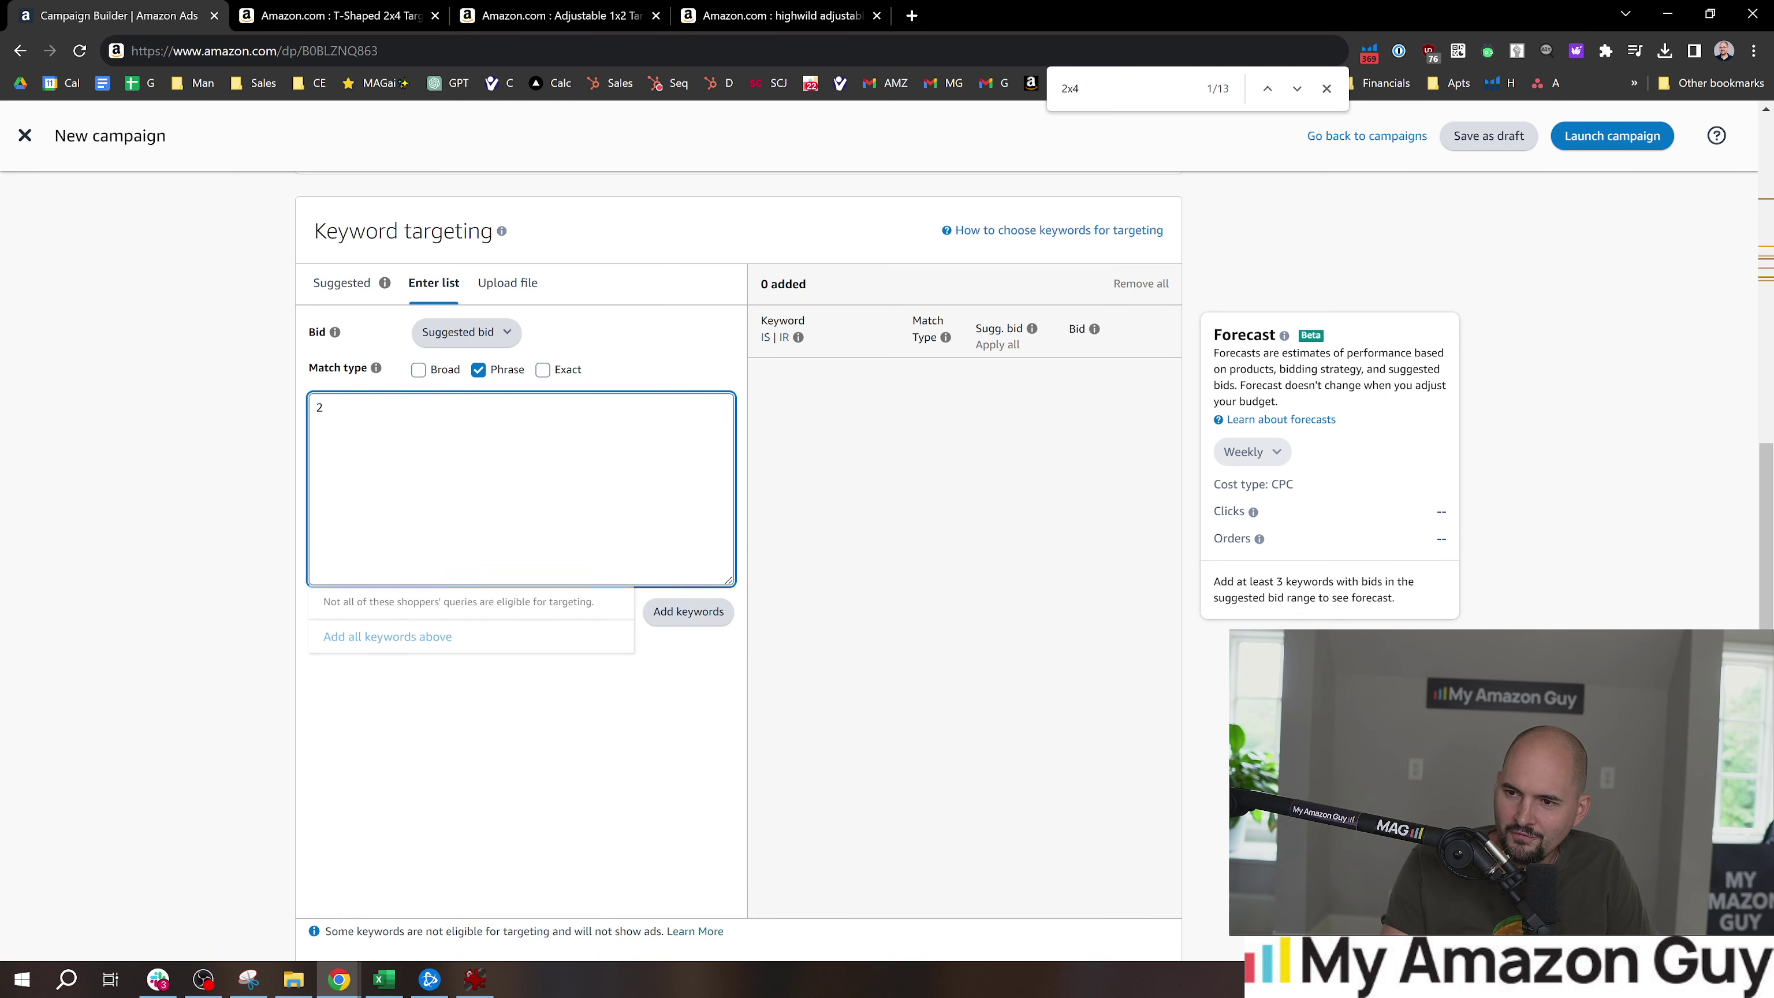
key("ctrl+a")
type("2")
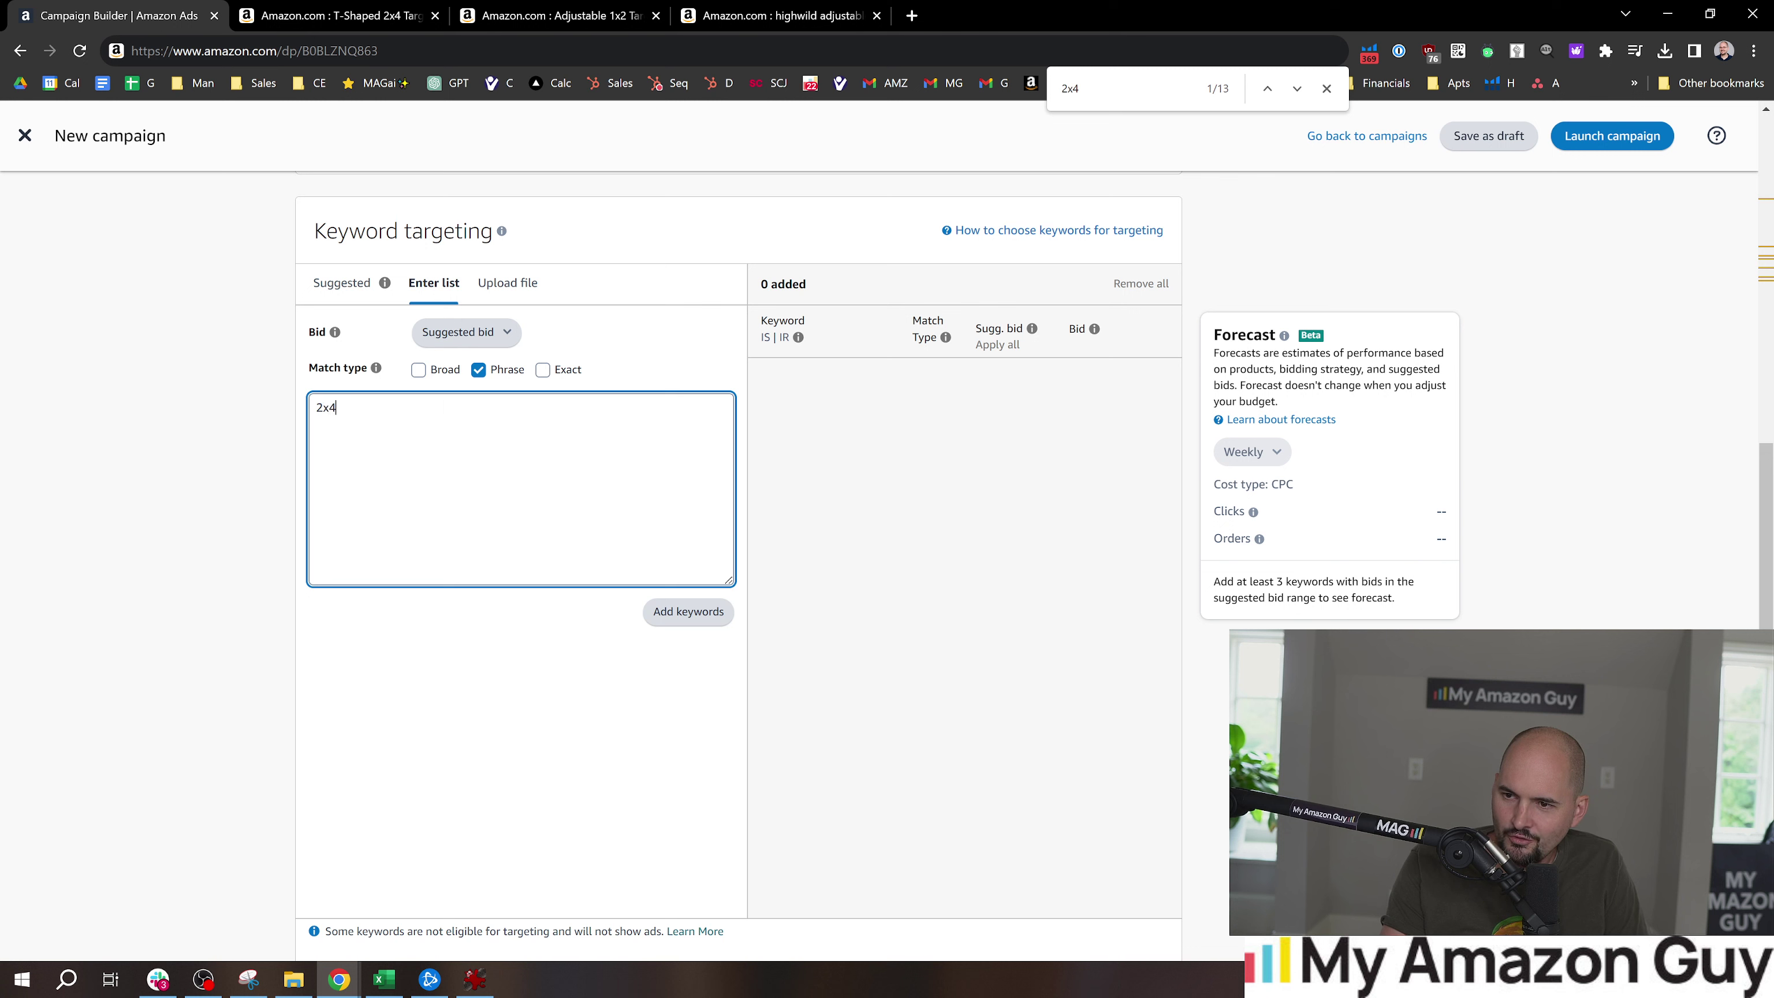
type("x4 target stand ")
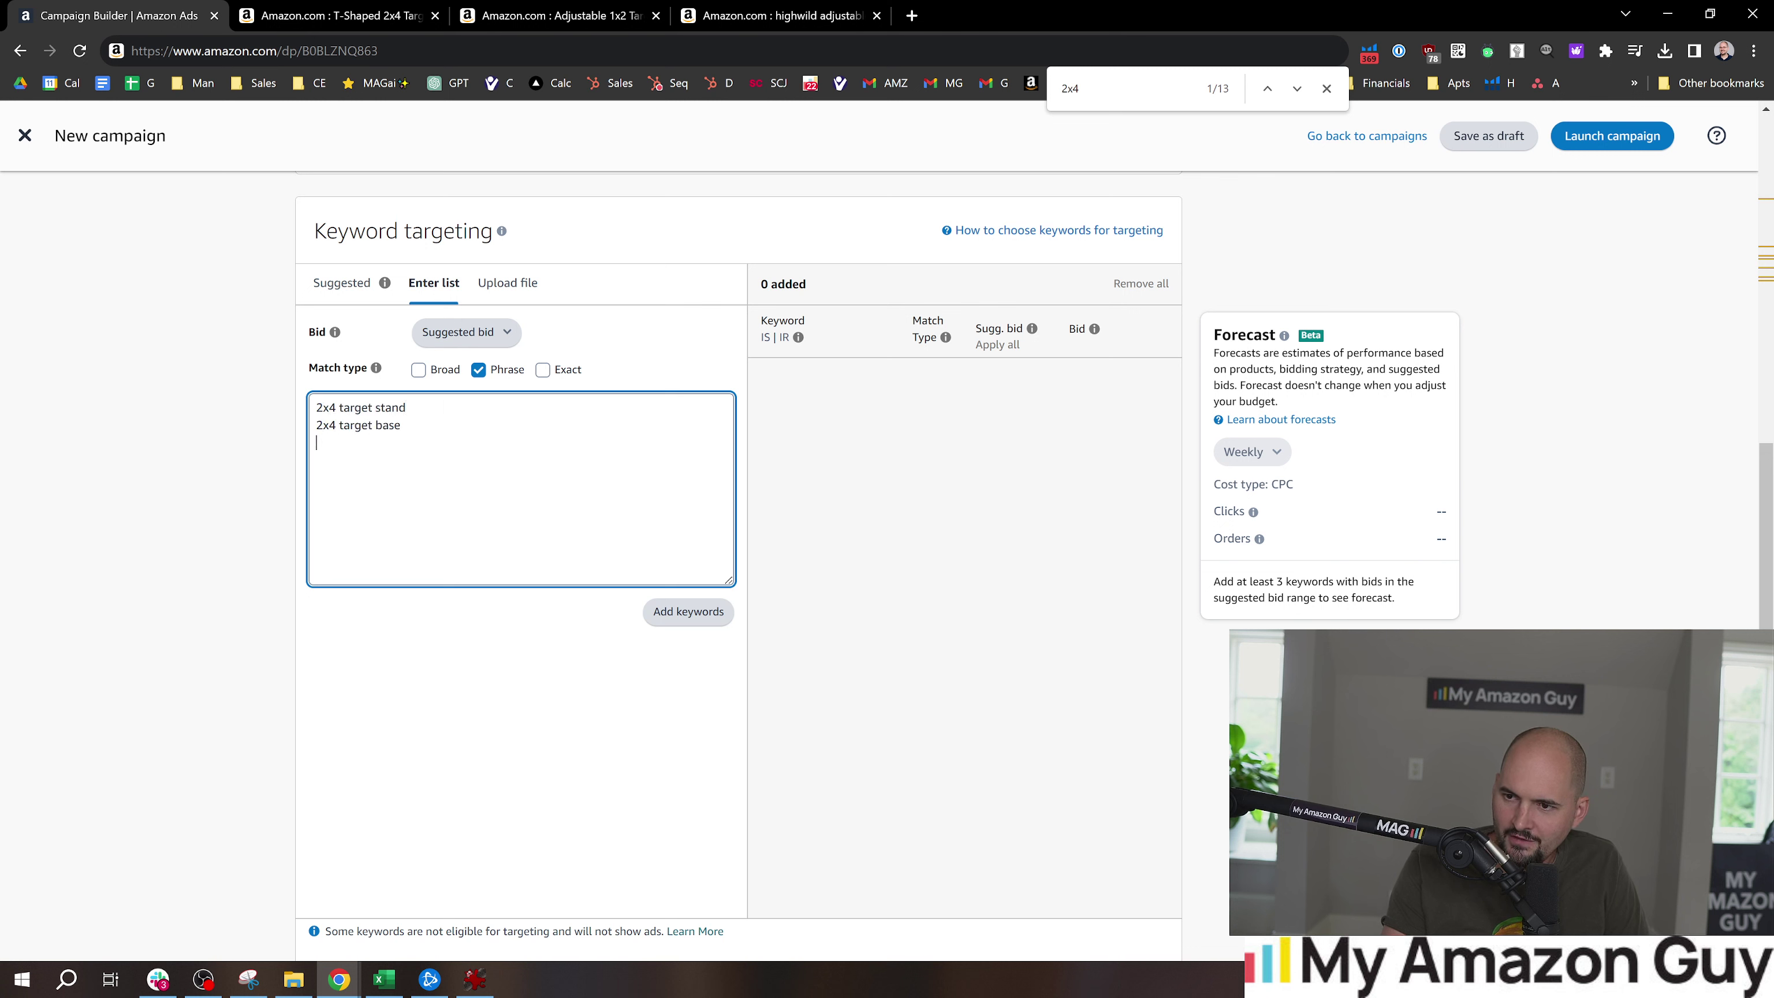
type("2x4 target base 2x4 shooting ")
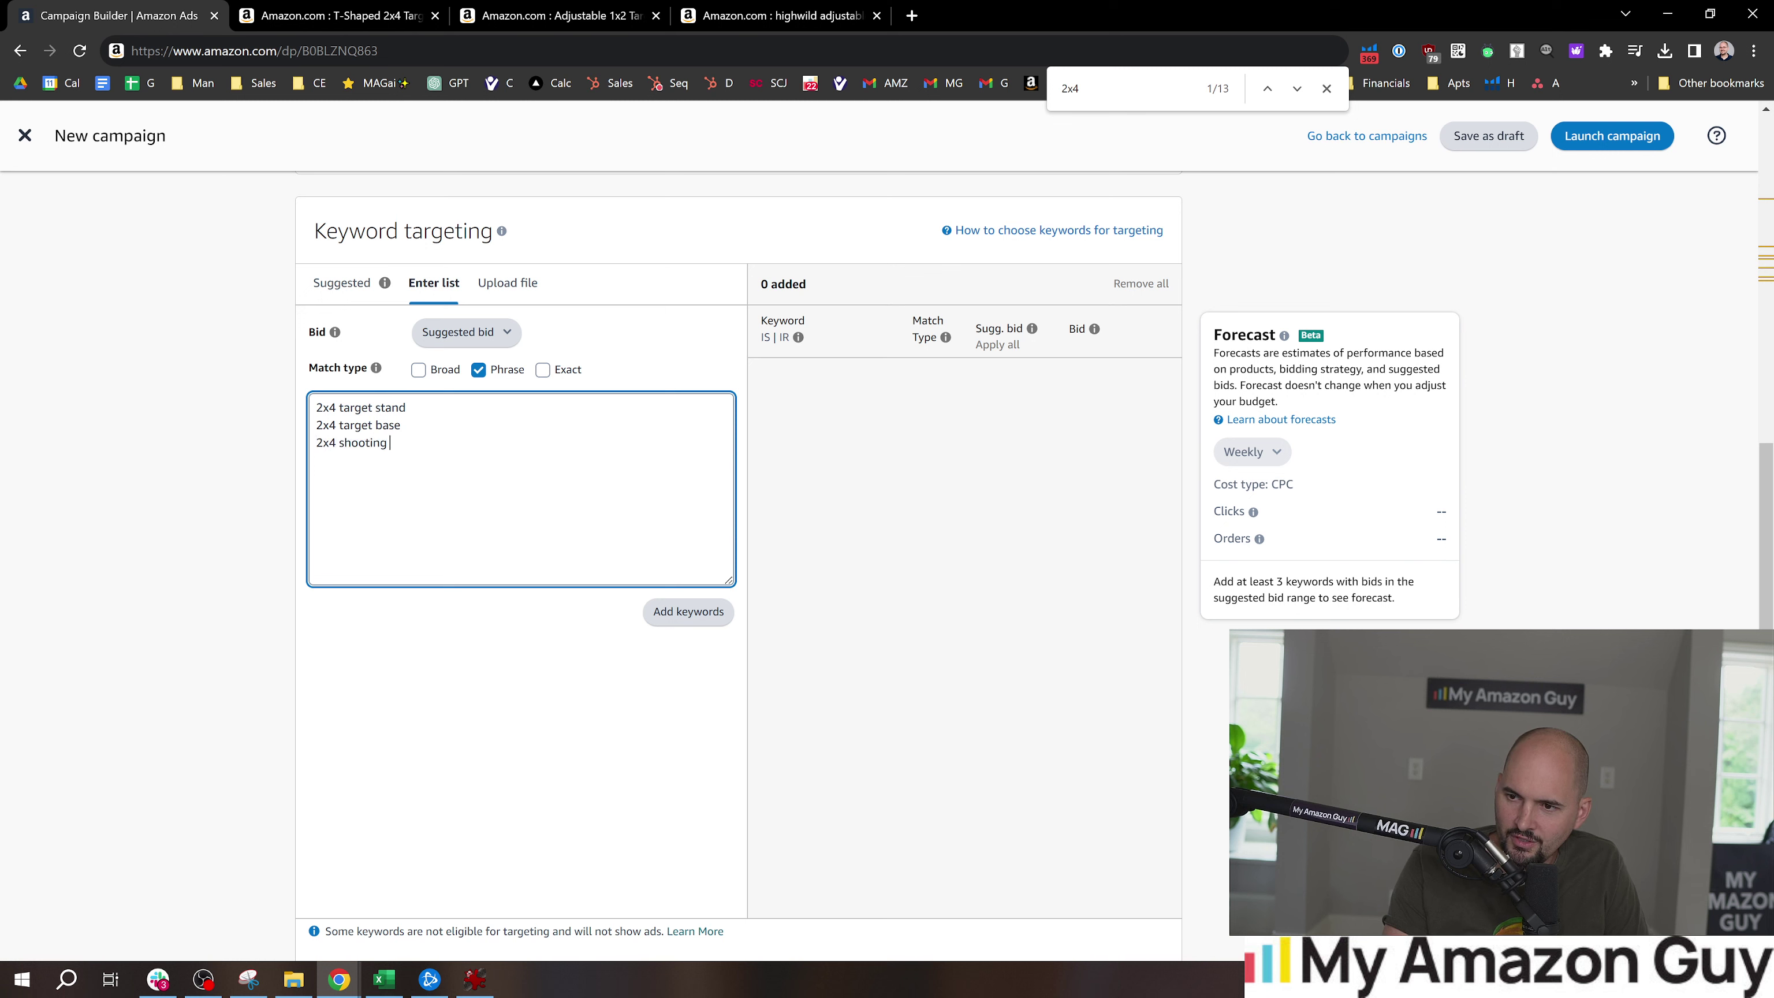
type("base")
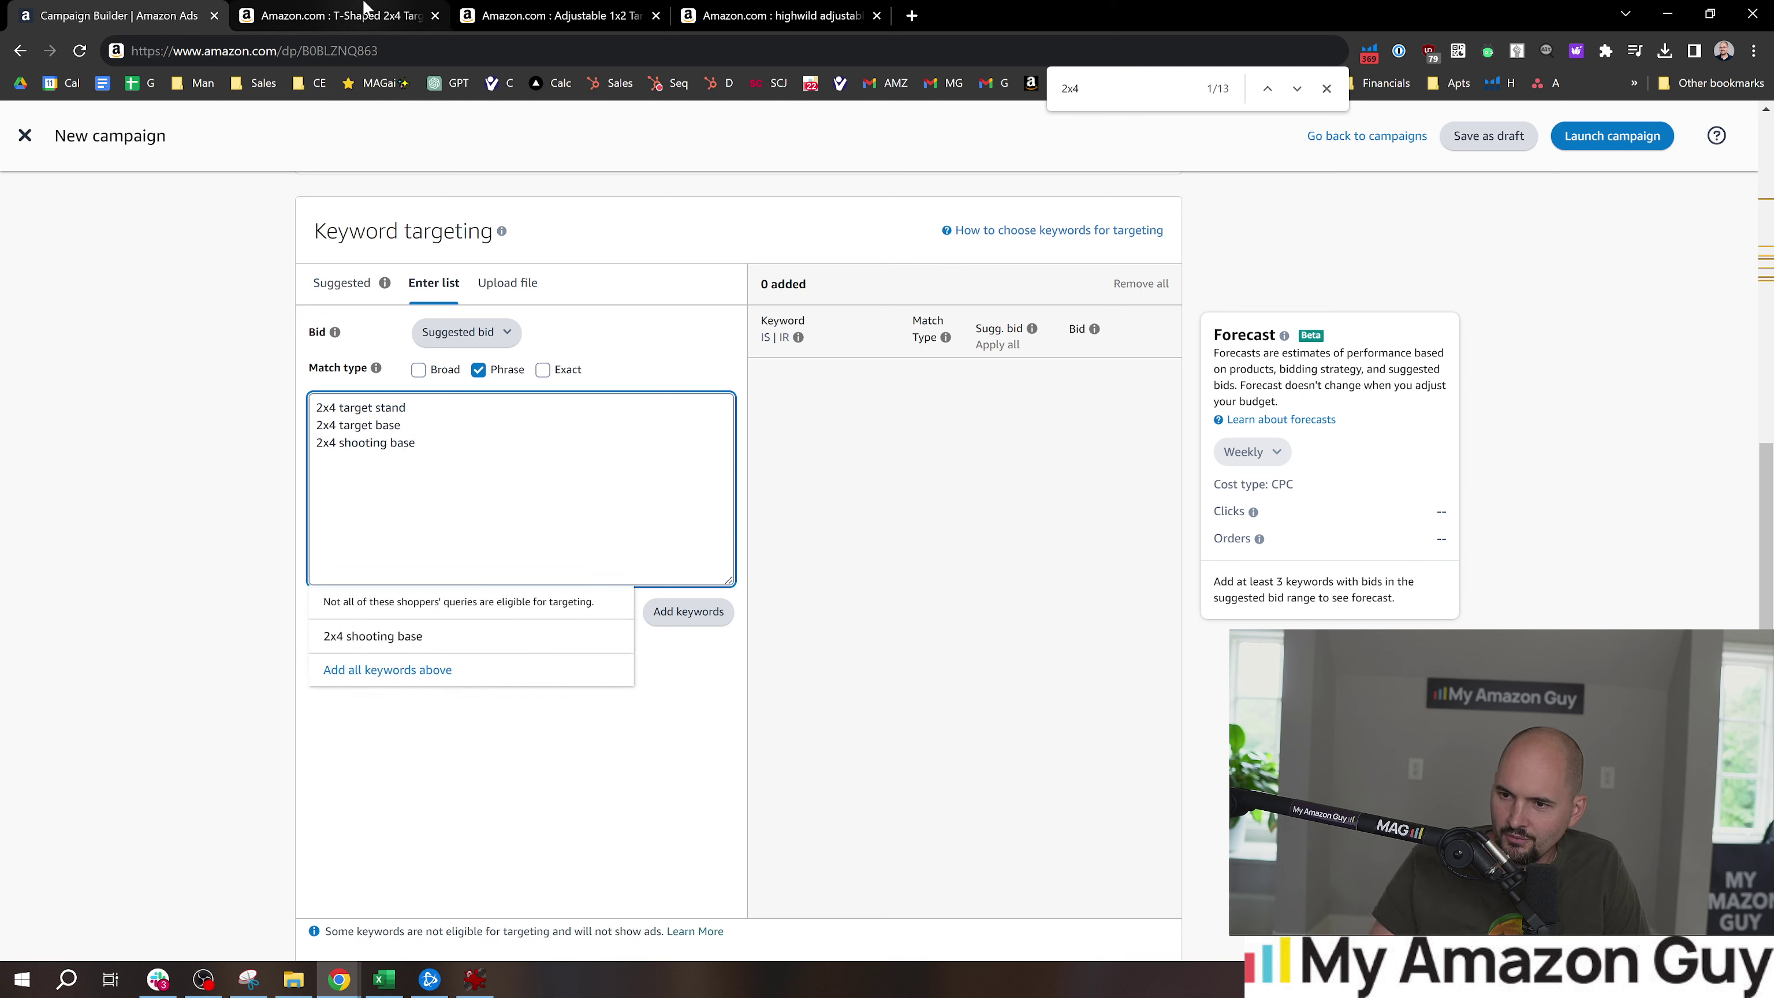
left_click(681, 615)
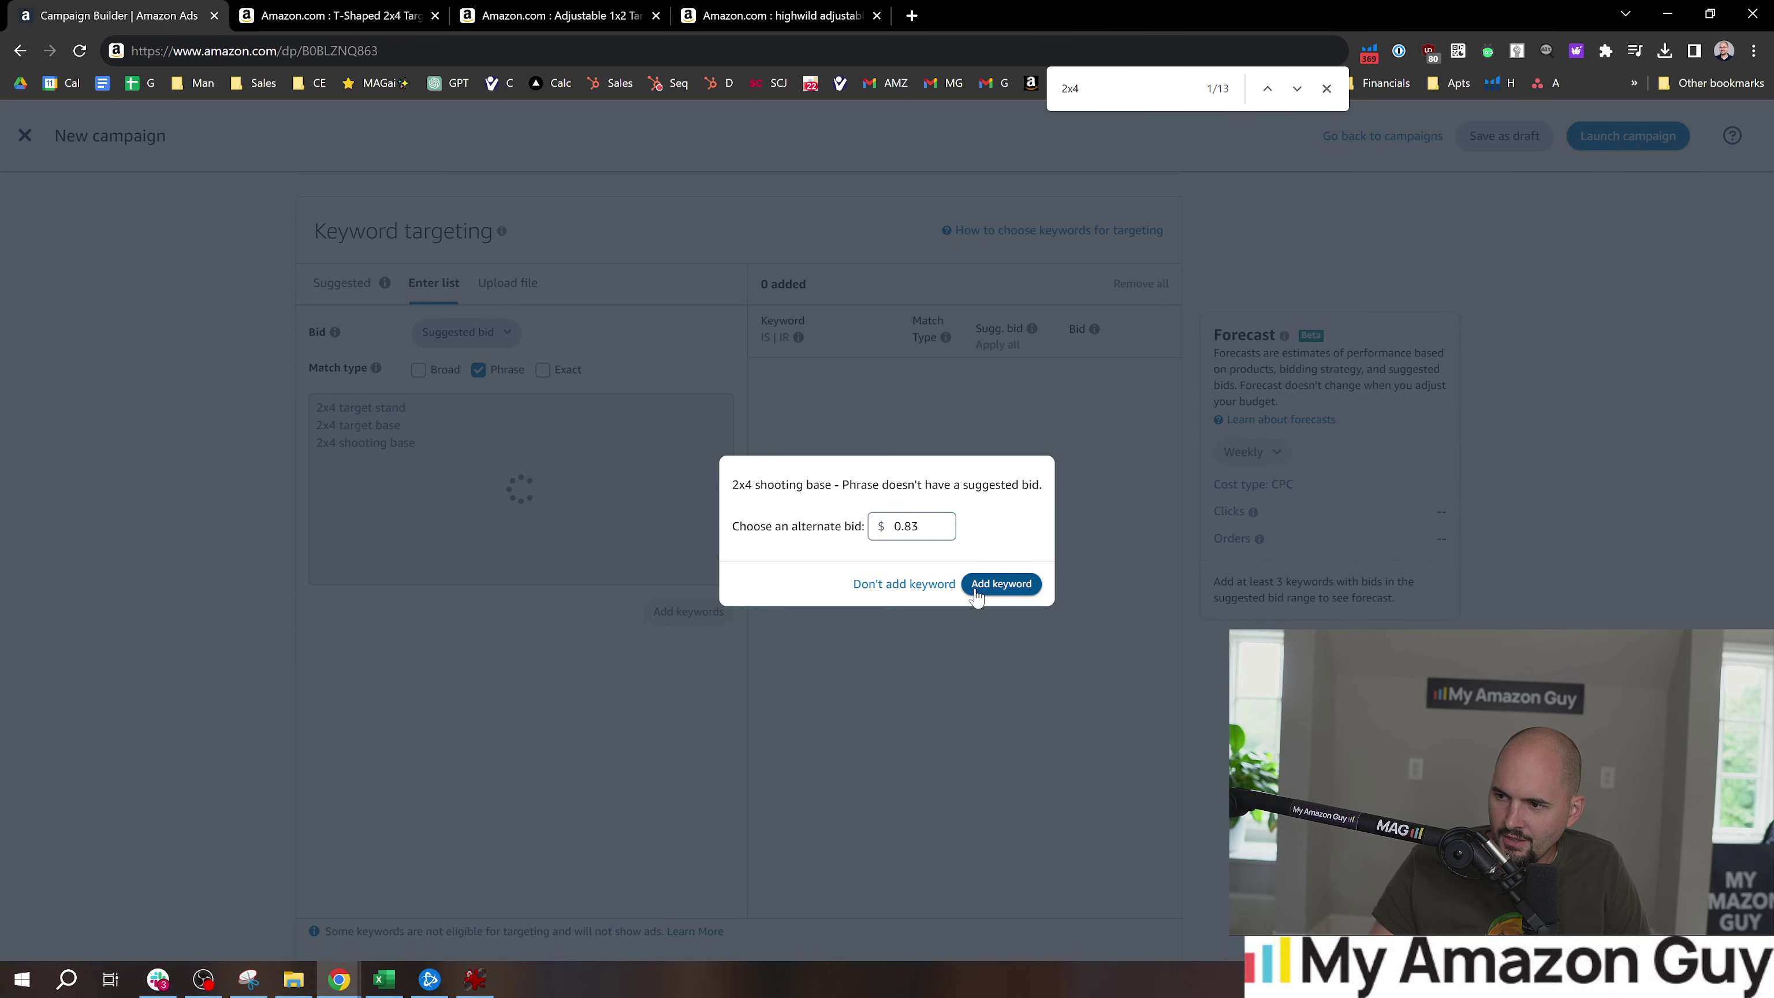
left_click(977, 585)
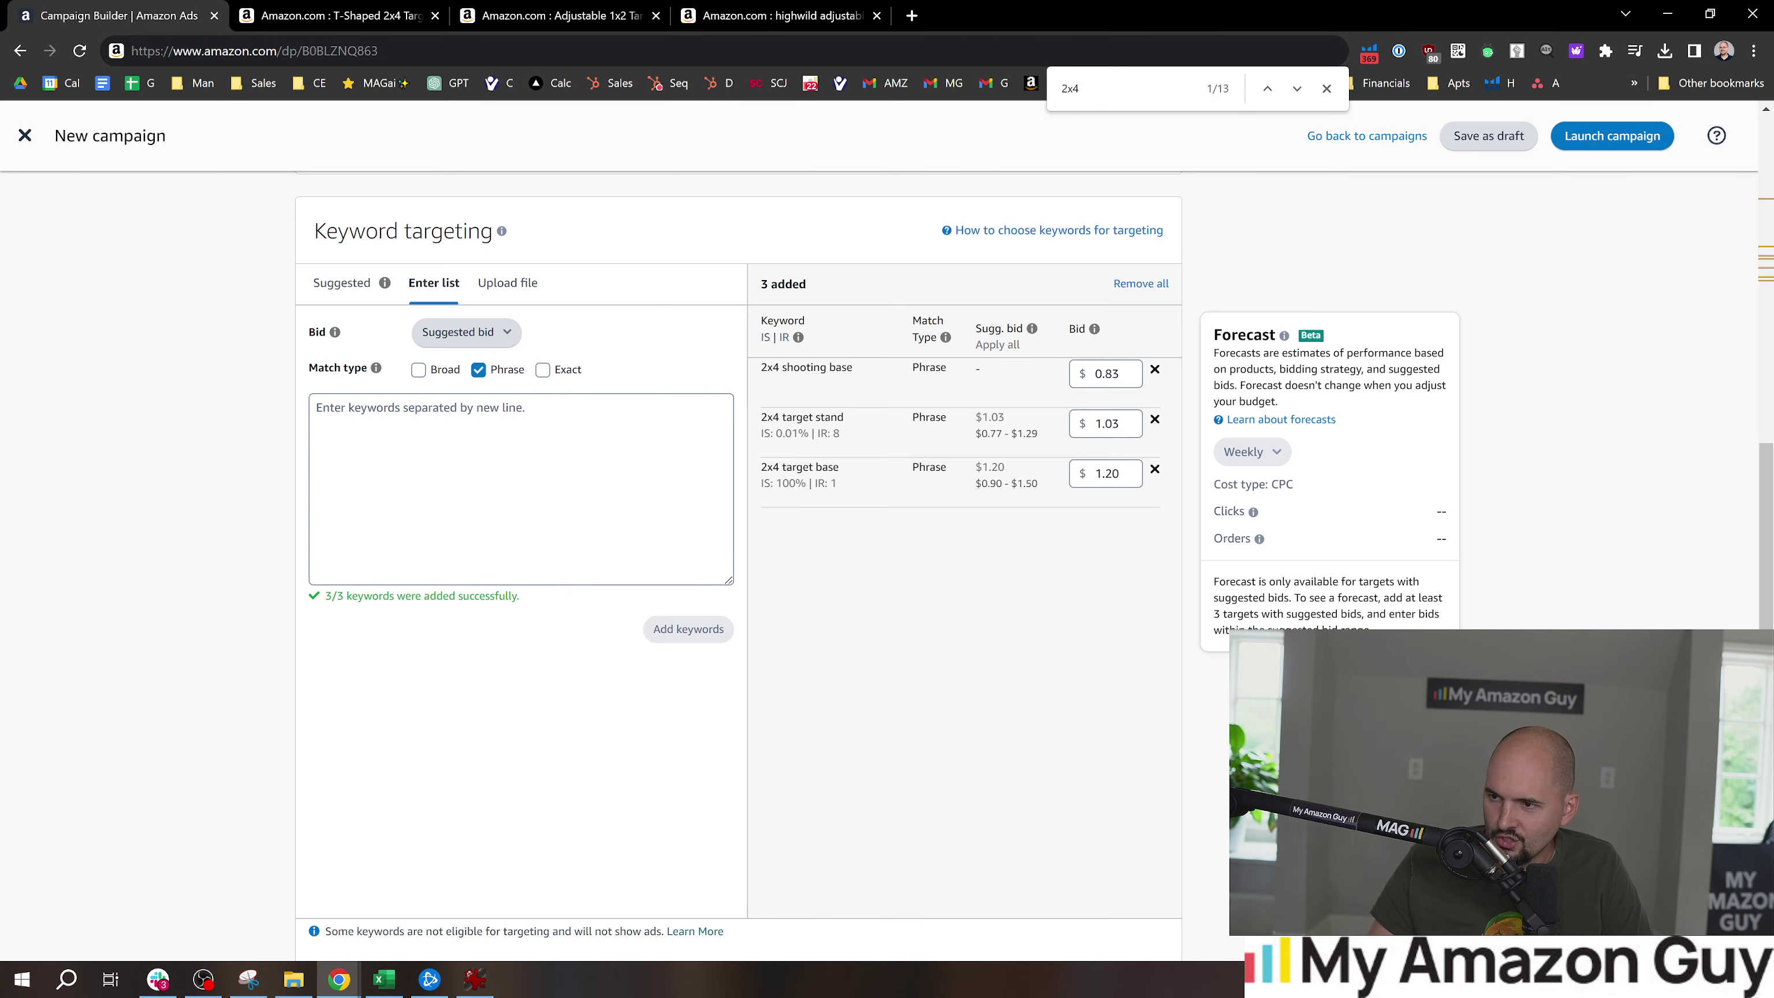
Set the campaign bidding strategy to fixed bids
triple_click(806, 368)
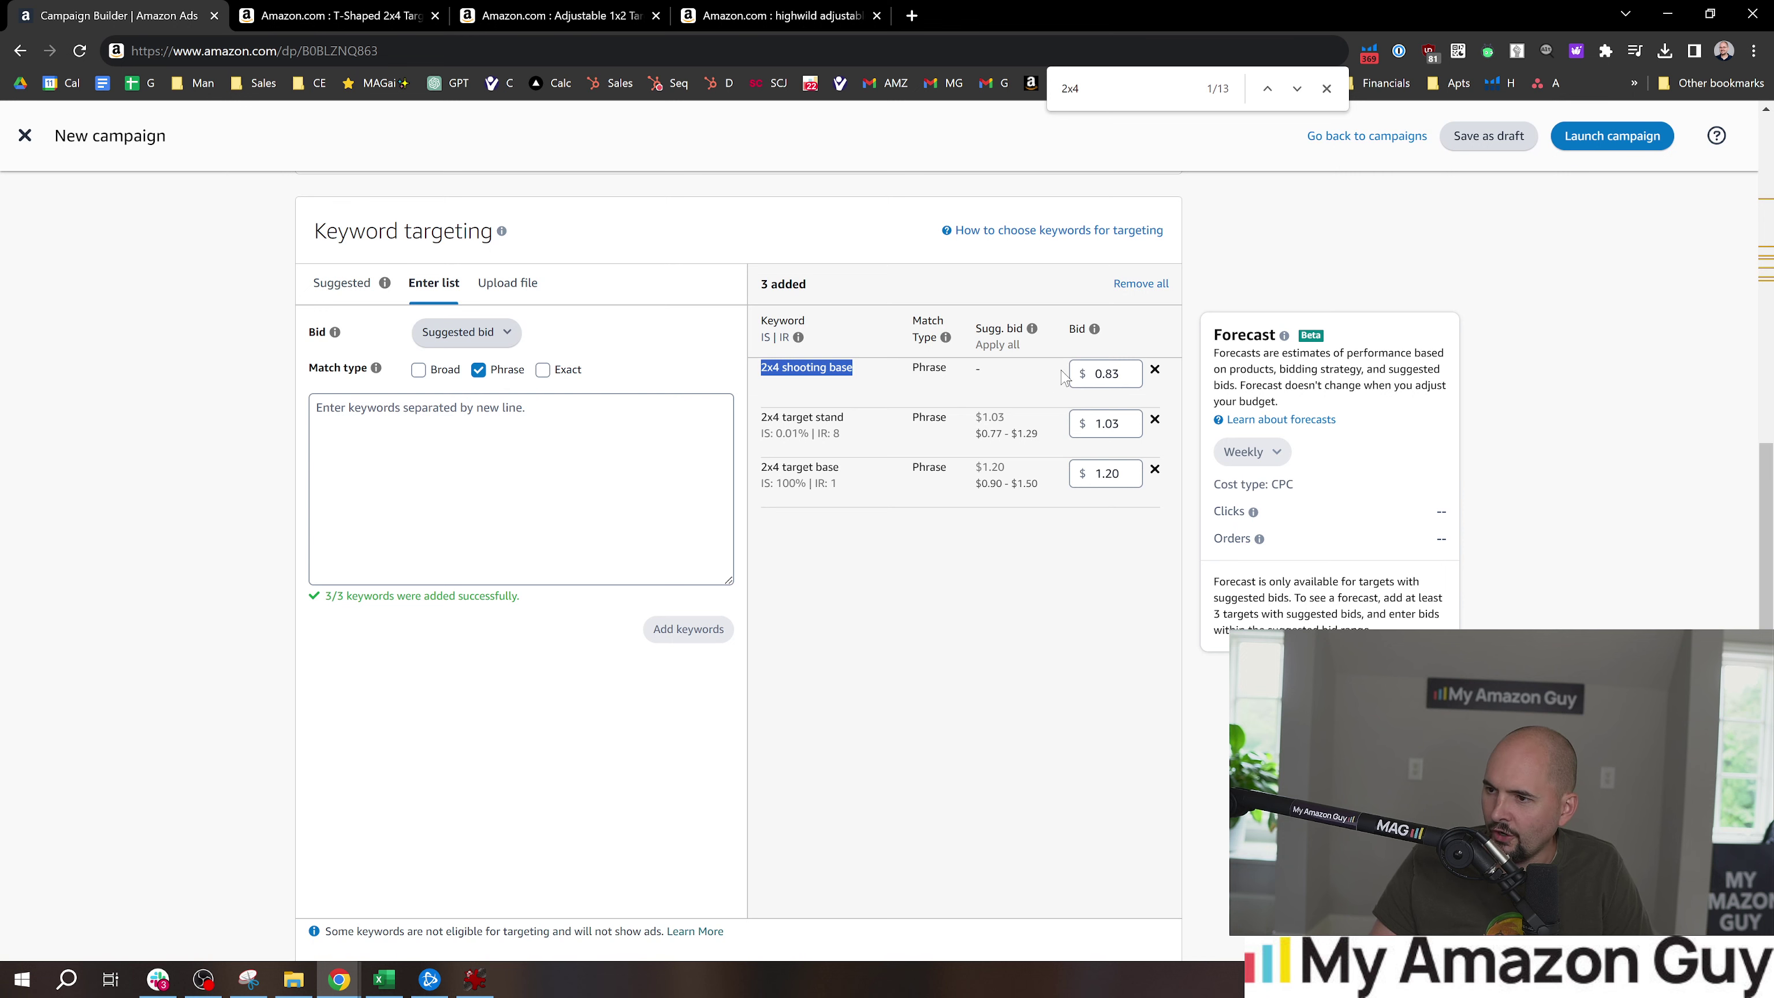
scroll(1040, 454, "down", 1)
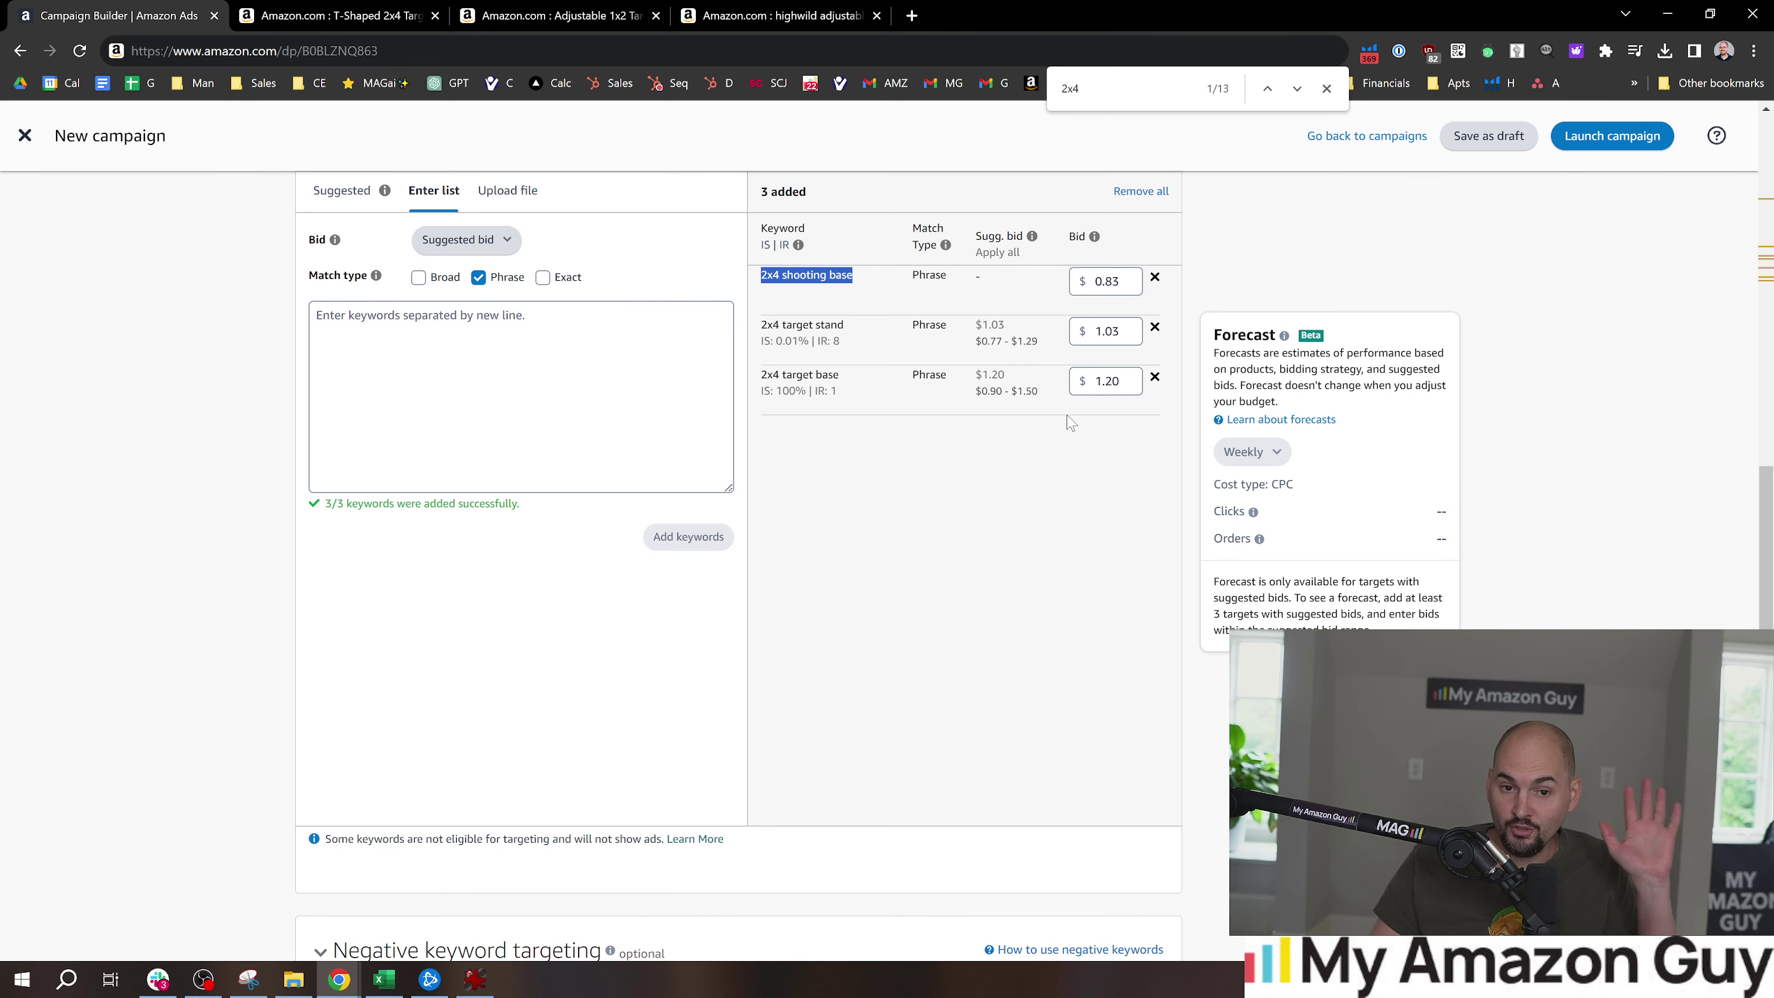
scroll(1114, 440, "down", 8)
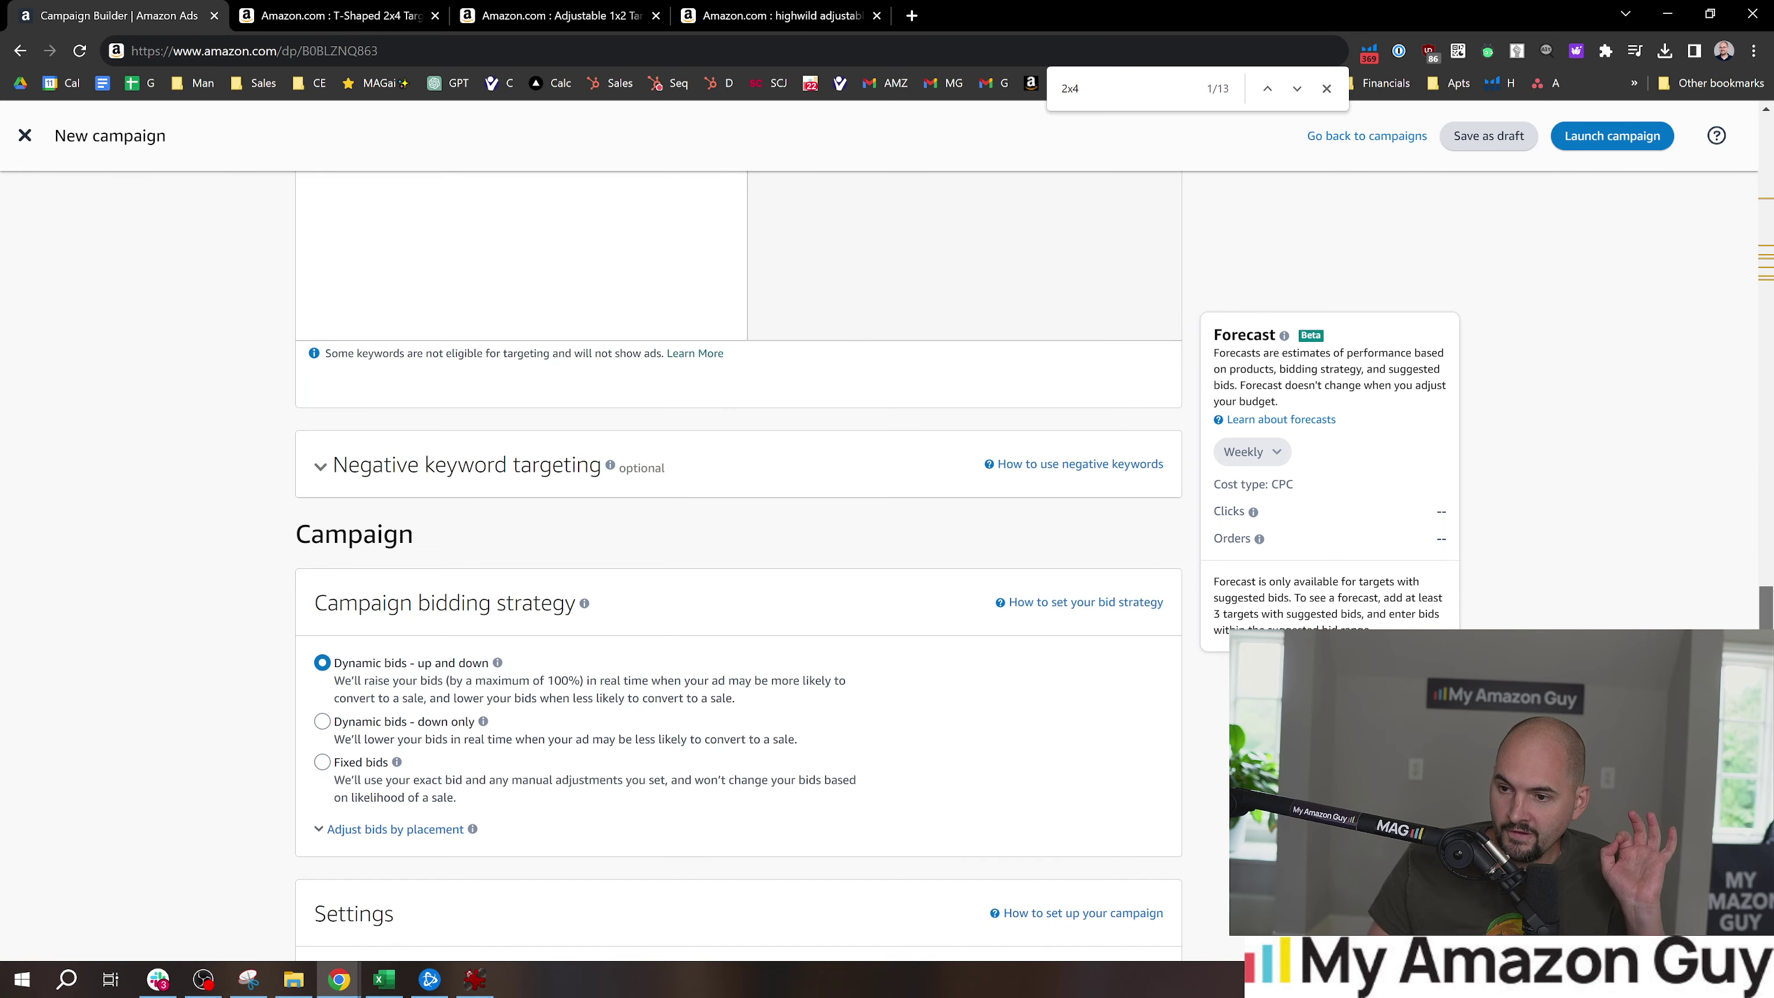
scroll(807, 699, "down", 1)
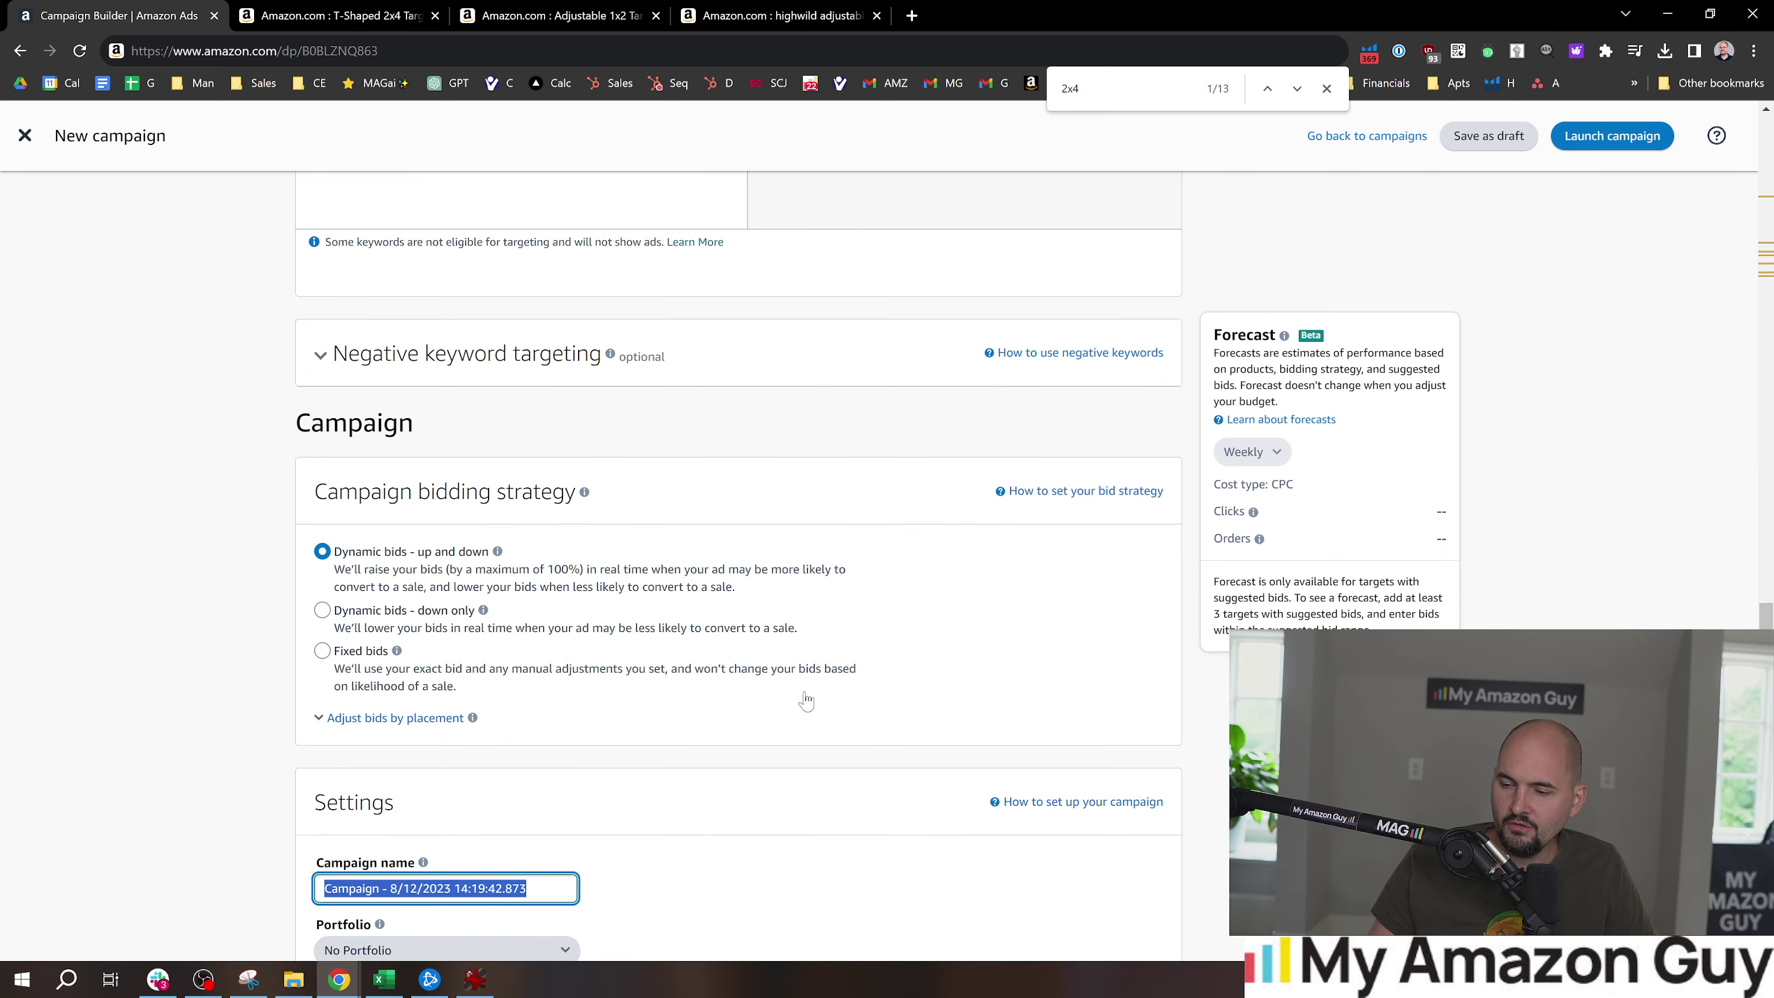
left_click(321, 651)
mouse_move(396, 650)
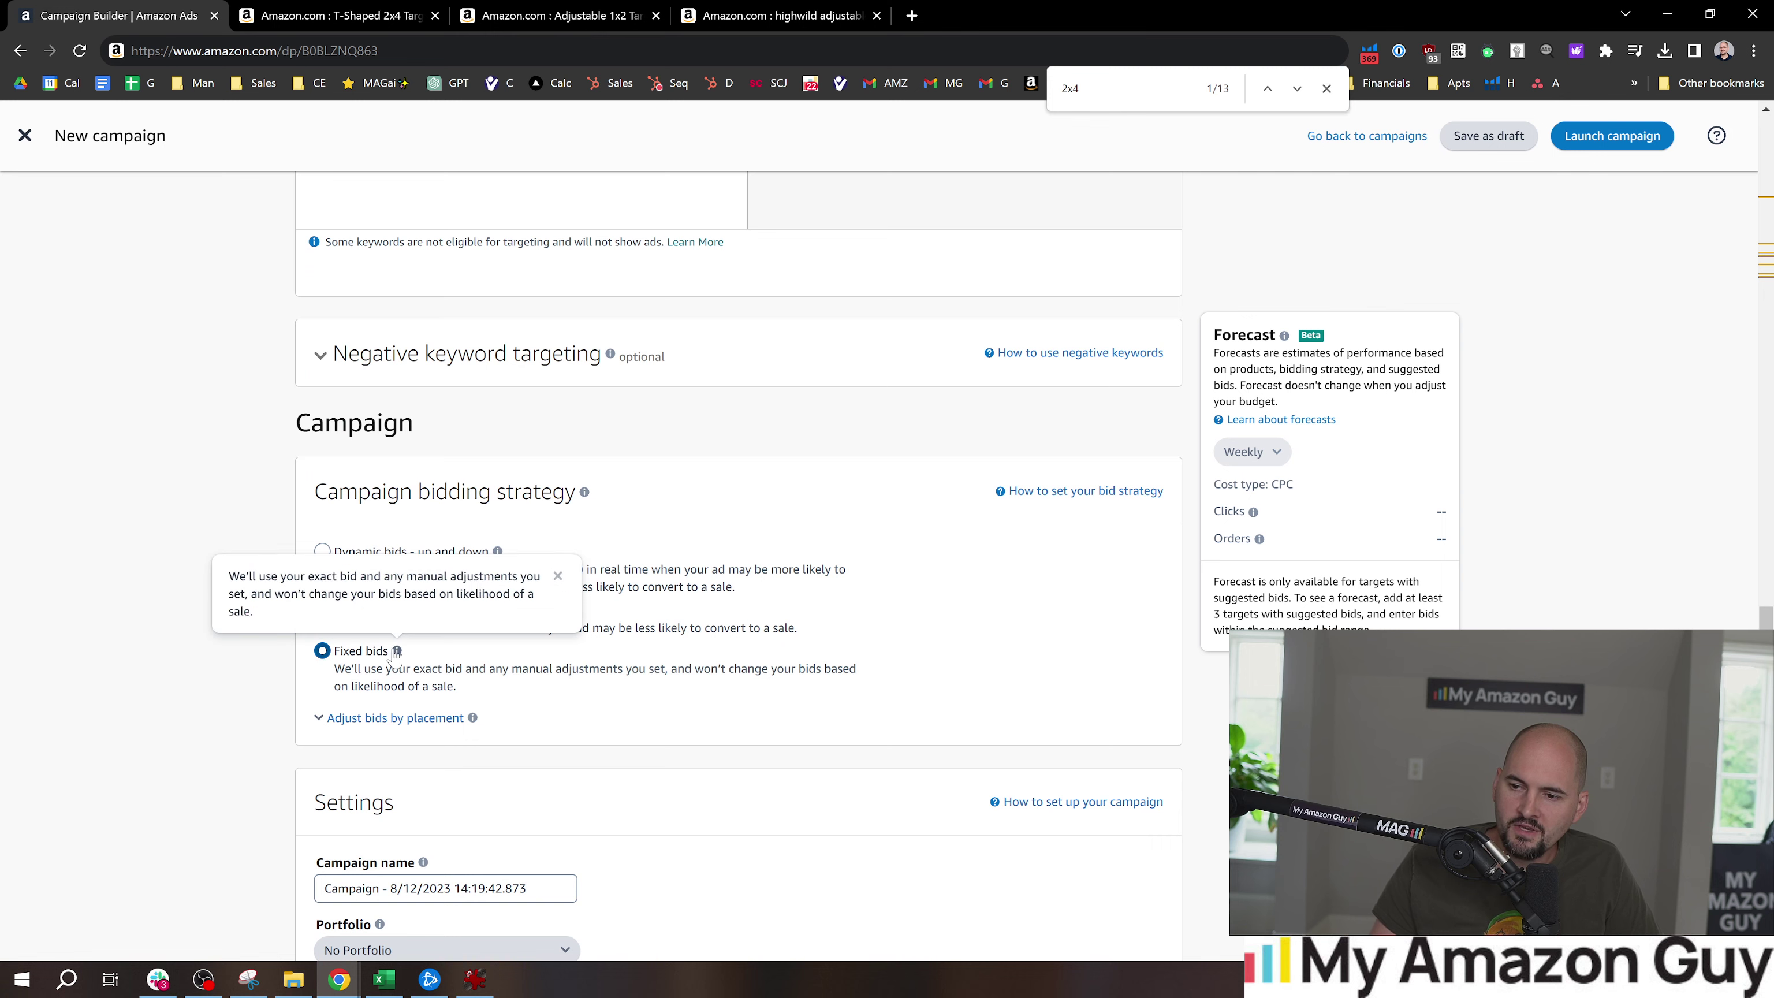
Name the campaign "B0BLZNQ863 2x4 phrase match"
scroll(637, 773, "down", 2)
scroll(637, 774, "down", 2)
left_click(431, 611)
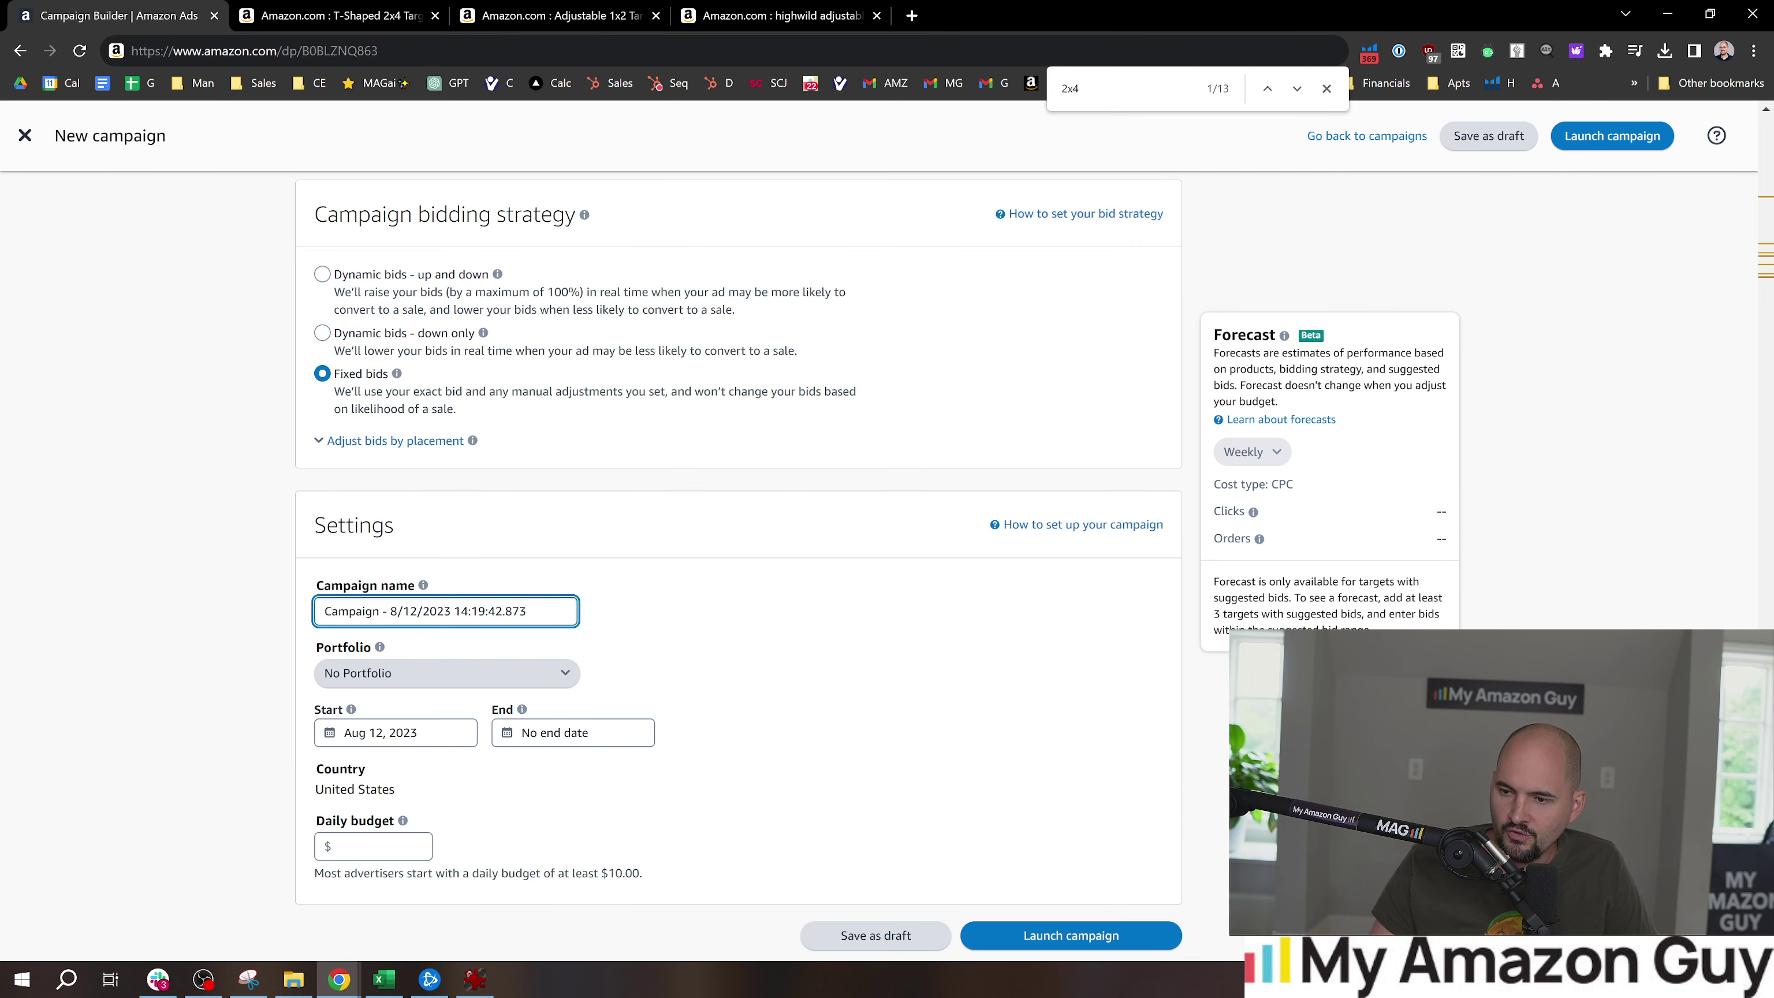
key("ctrl+a")
type("B0BLZNQ863 2x4 phrase match")
scroll(571, 699, "down", 3)
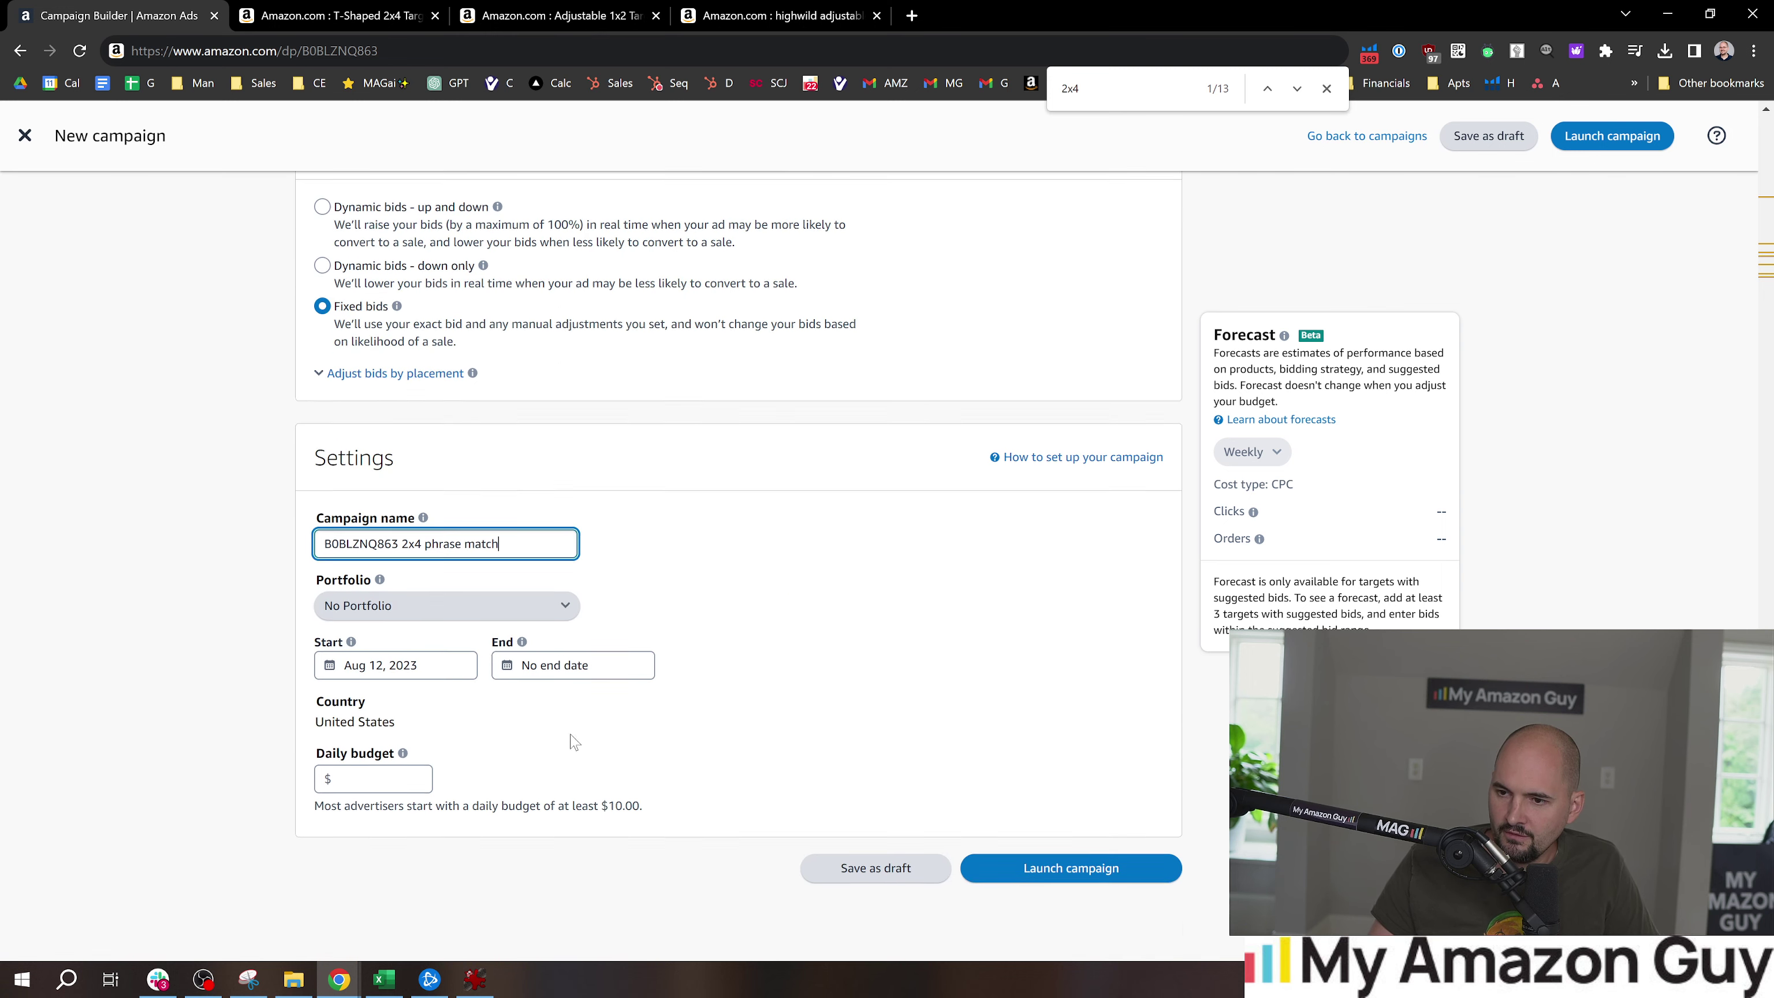
Set the daily budget to $100 and launch the campaign
left_click(391, 613)
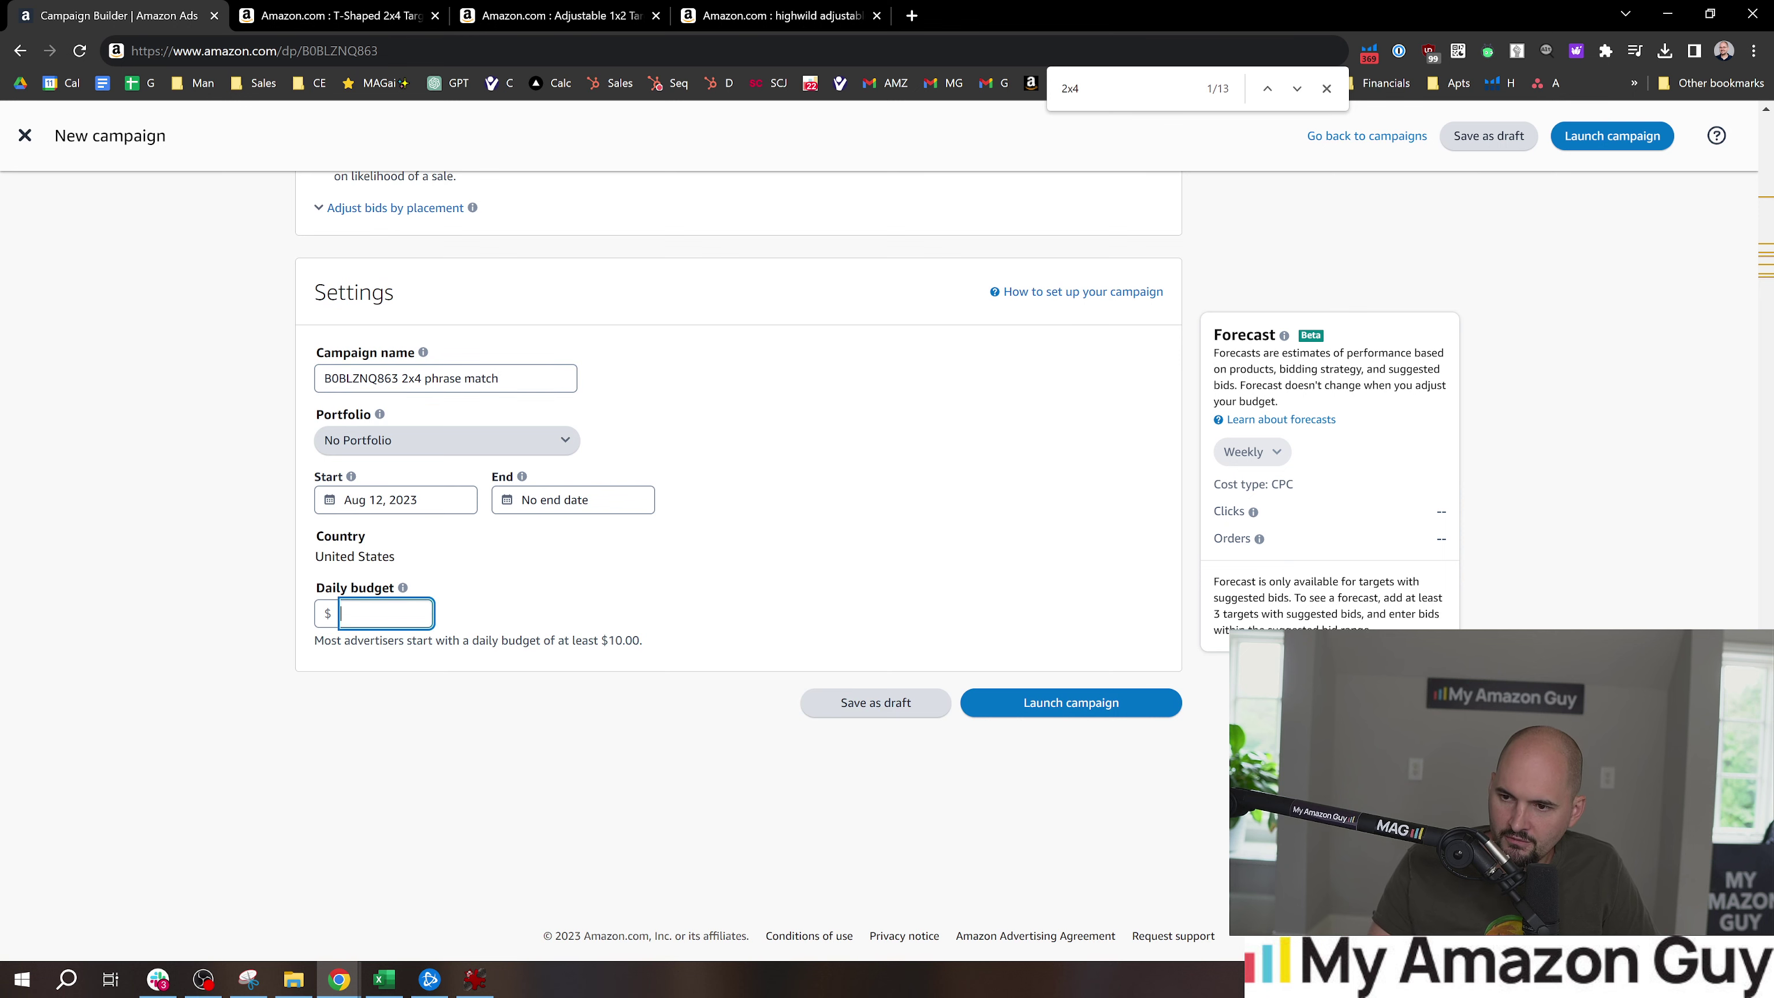
type("100")
left_click(847, 605)
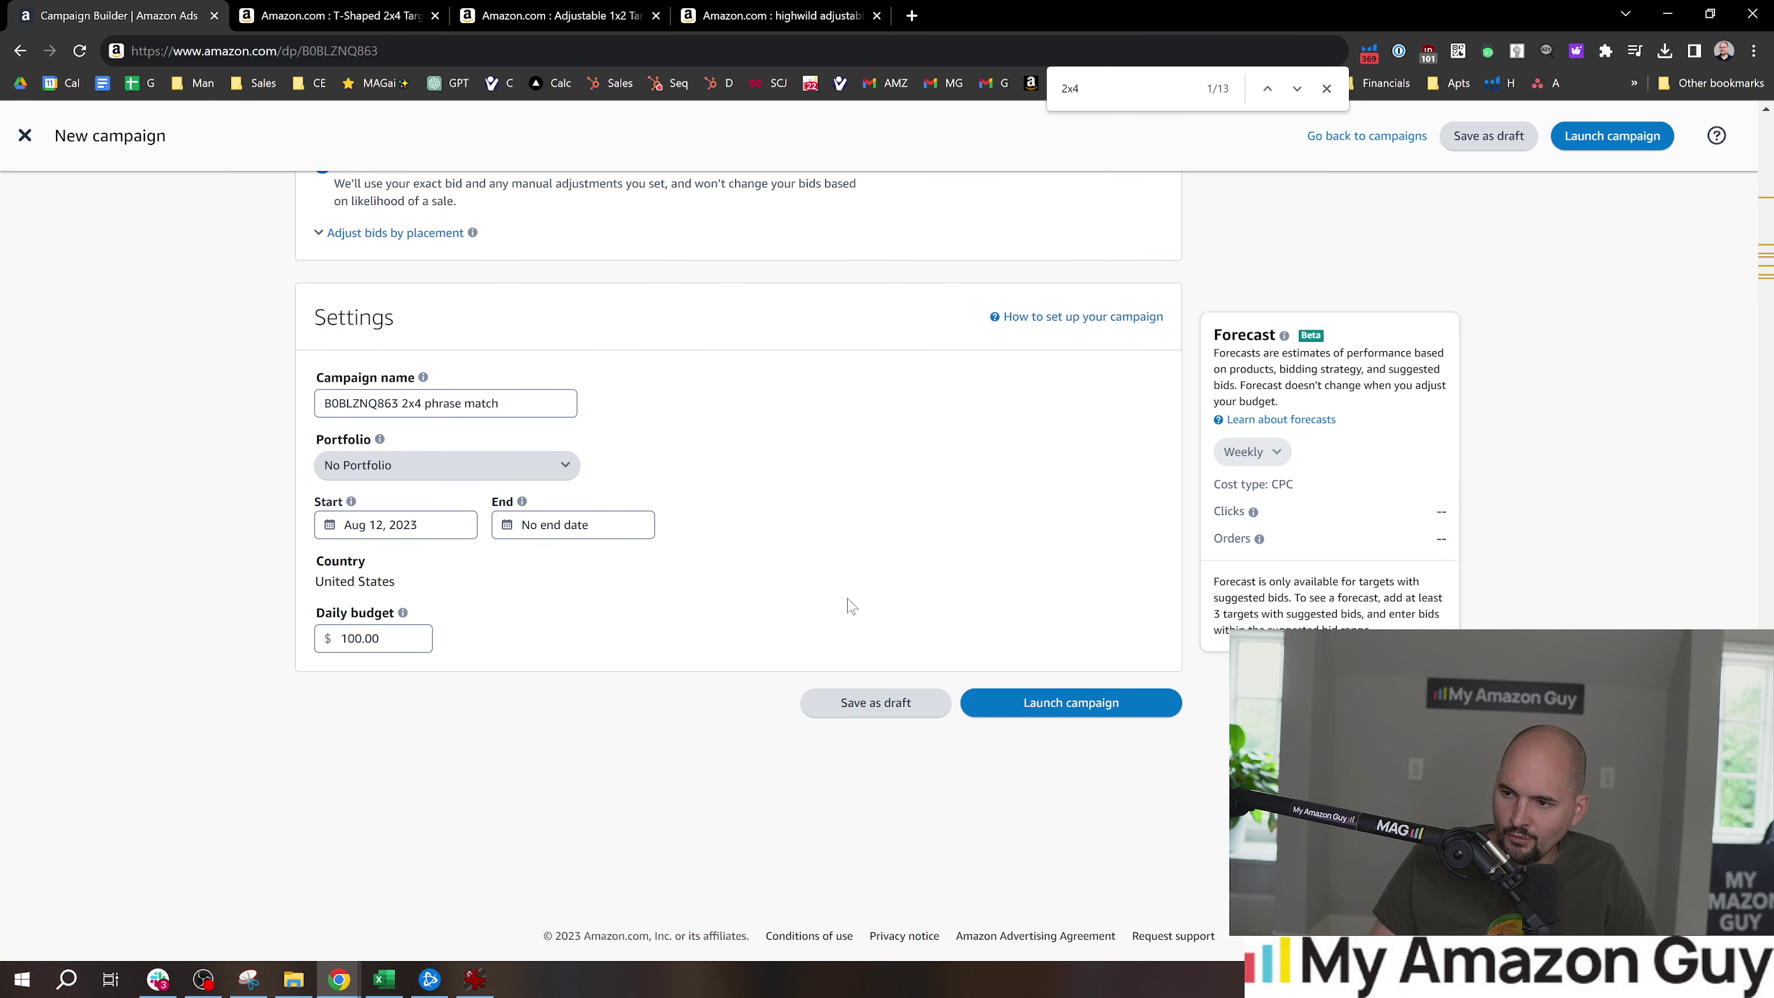
left_click(1041, 705)
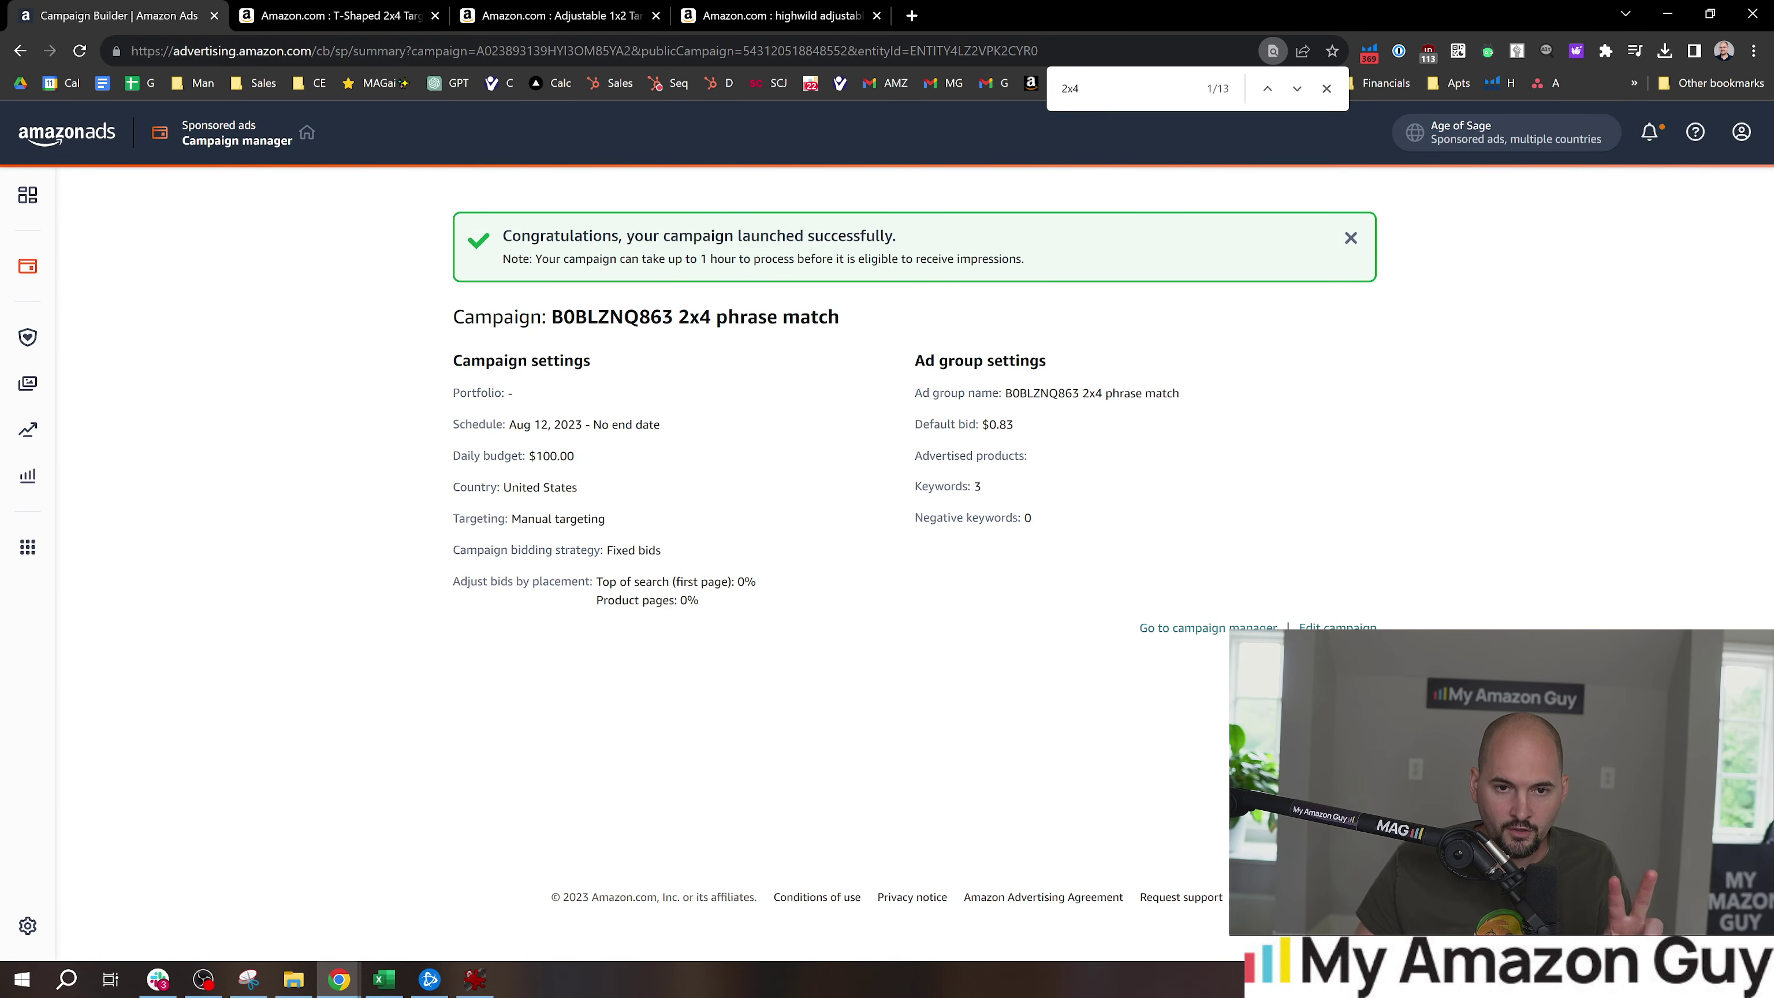
Look at the 2x4 T-Shape product listing in its tab, then return to Amazon Ads and open the campaign manager
key("alt+Tab")
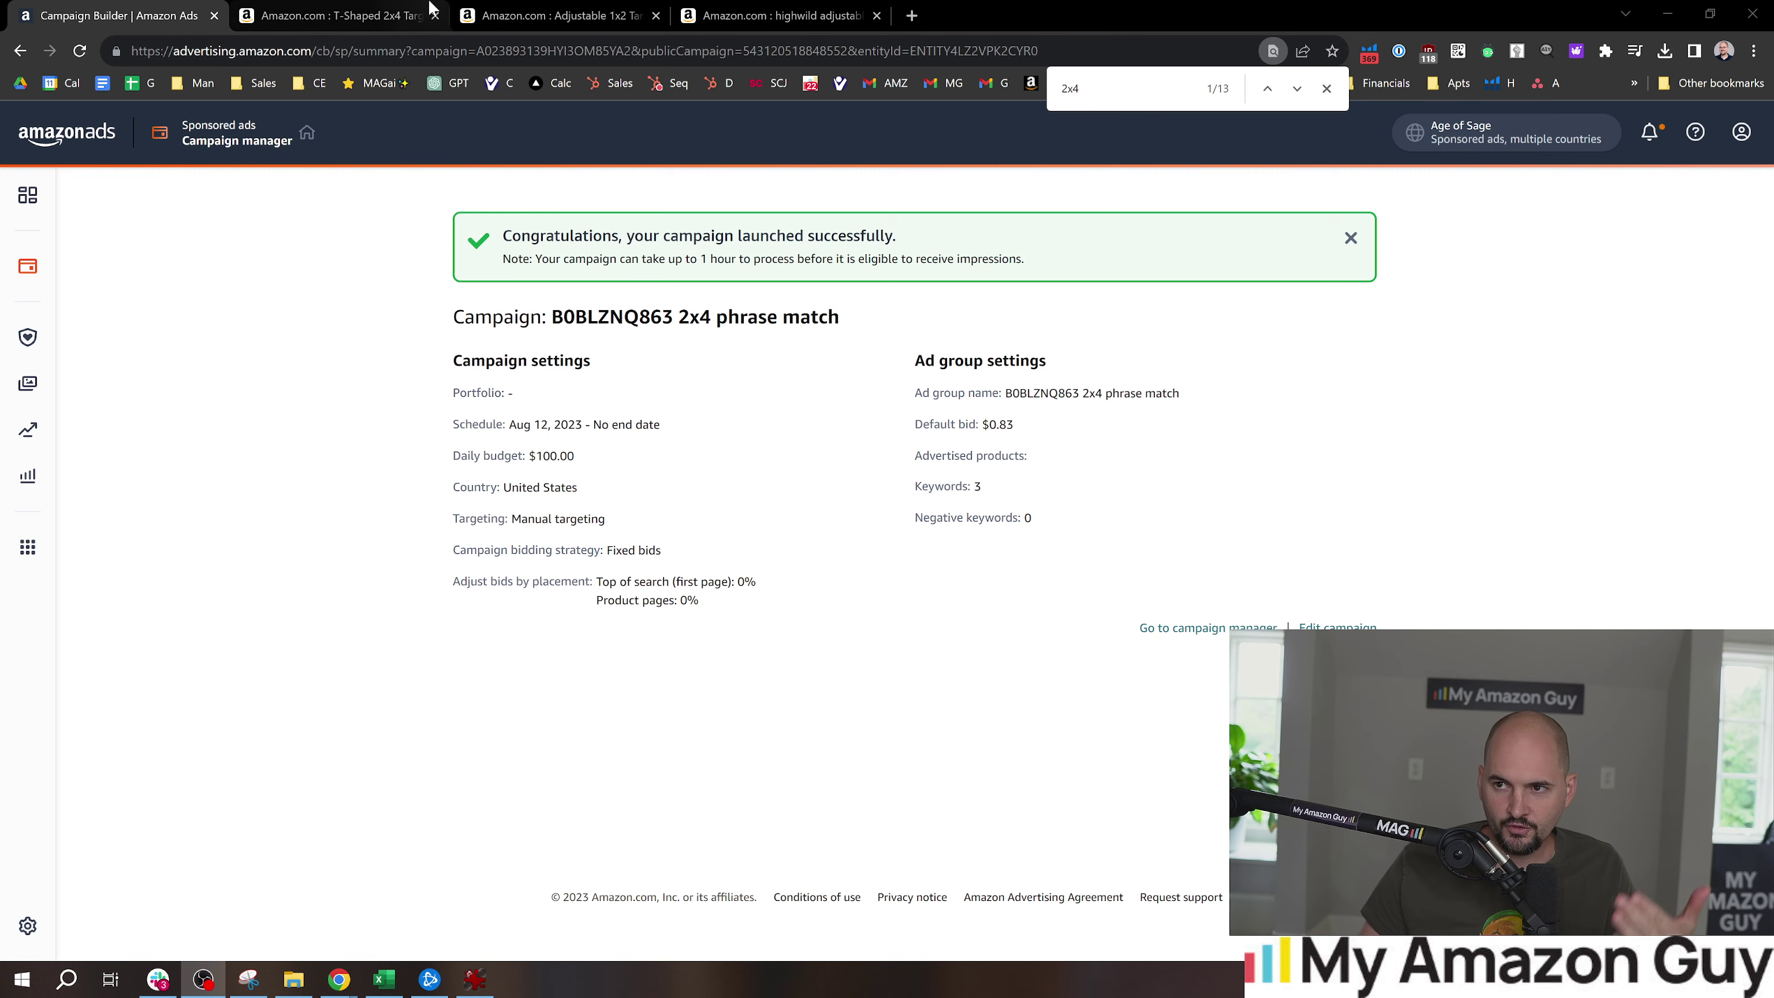
left_click(336, 15)
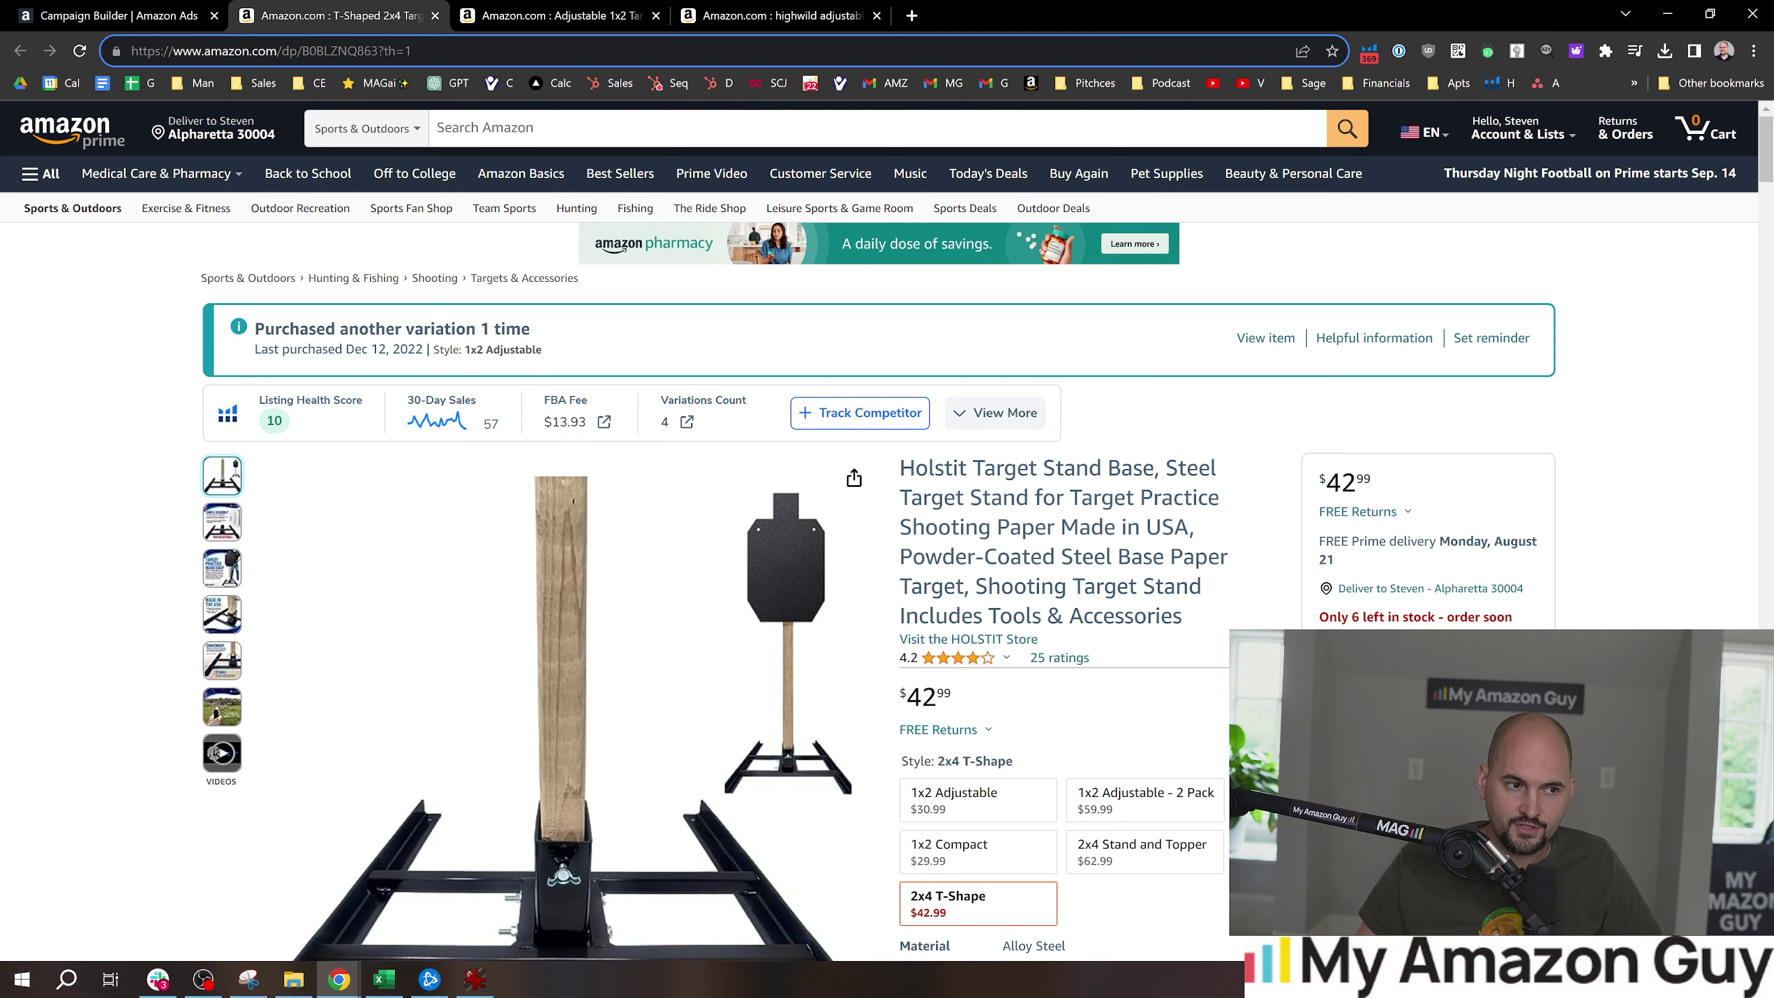
key("ctrl+shift+Tab")
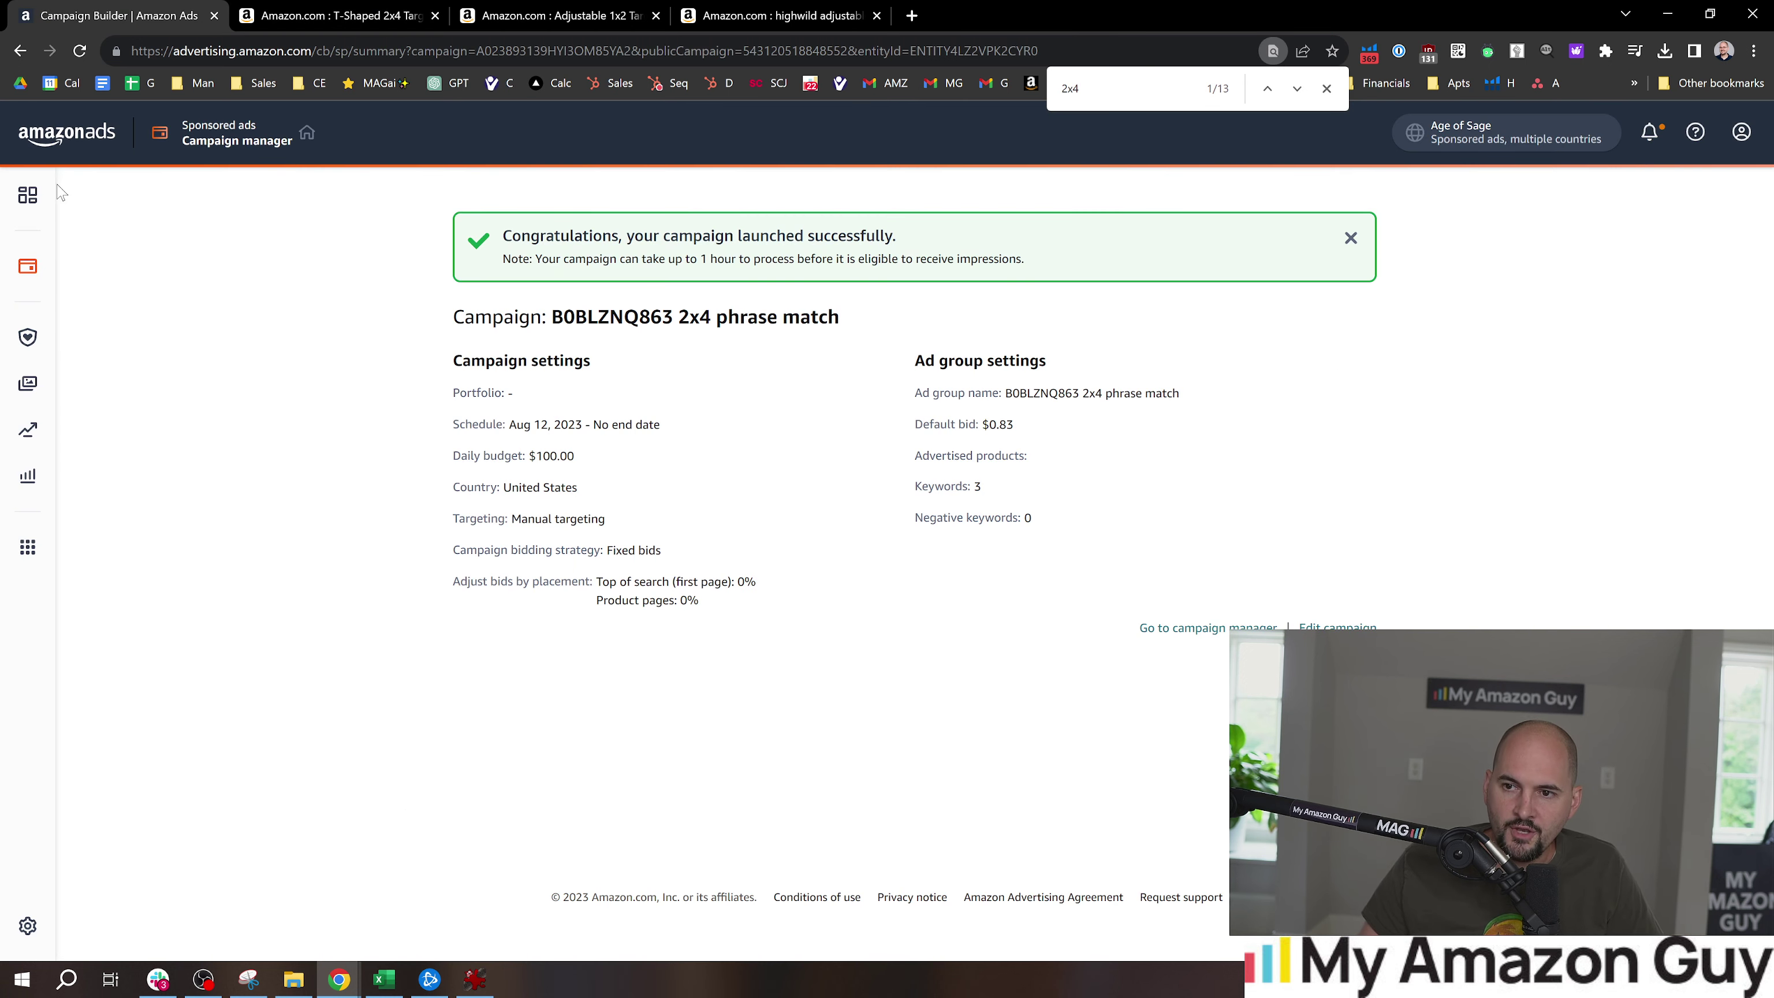
left_click(209, 140)
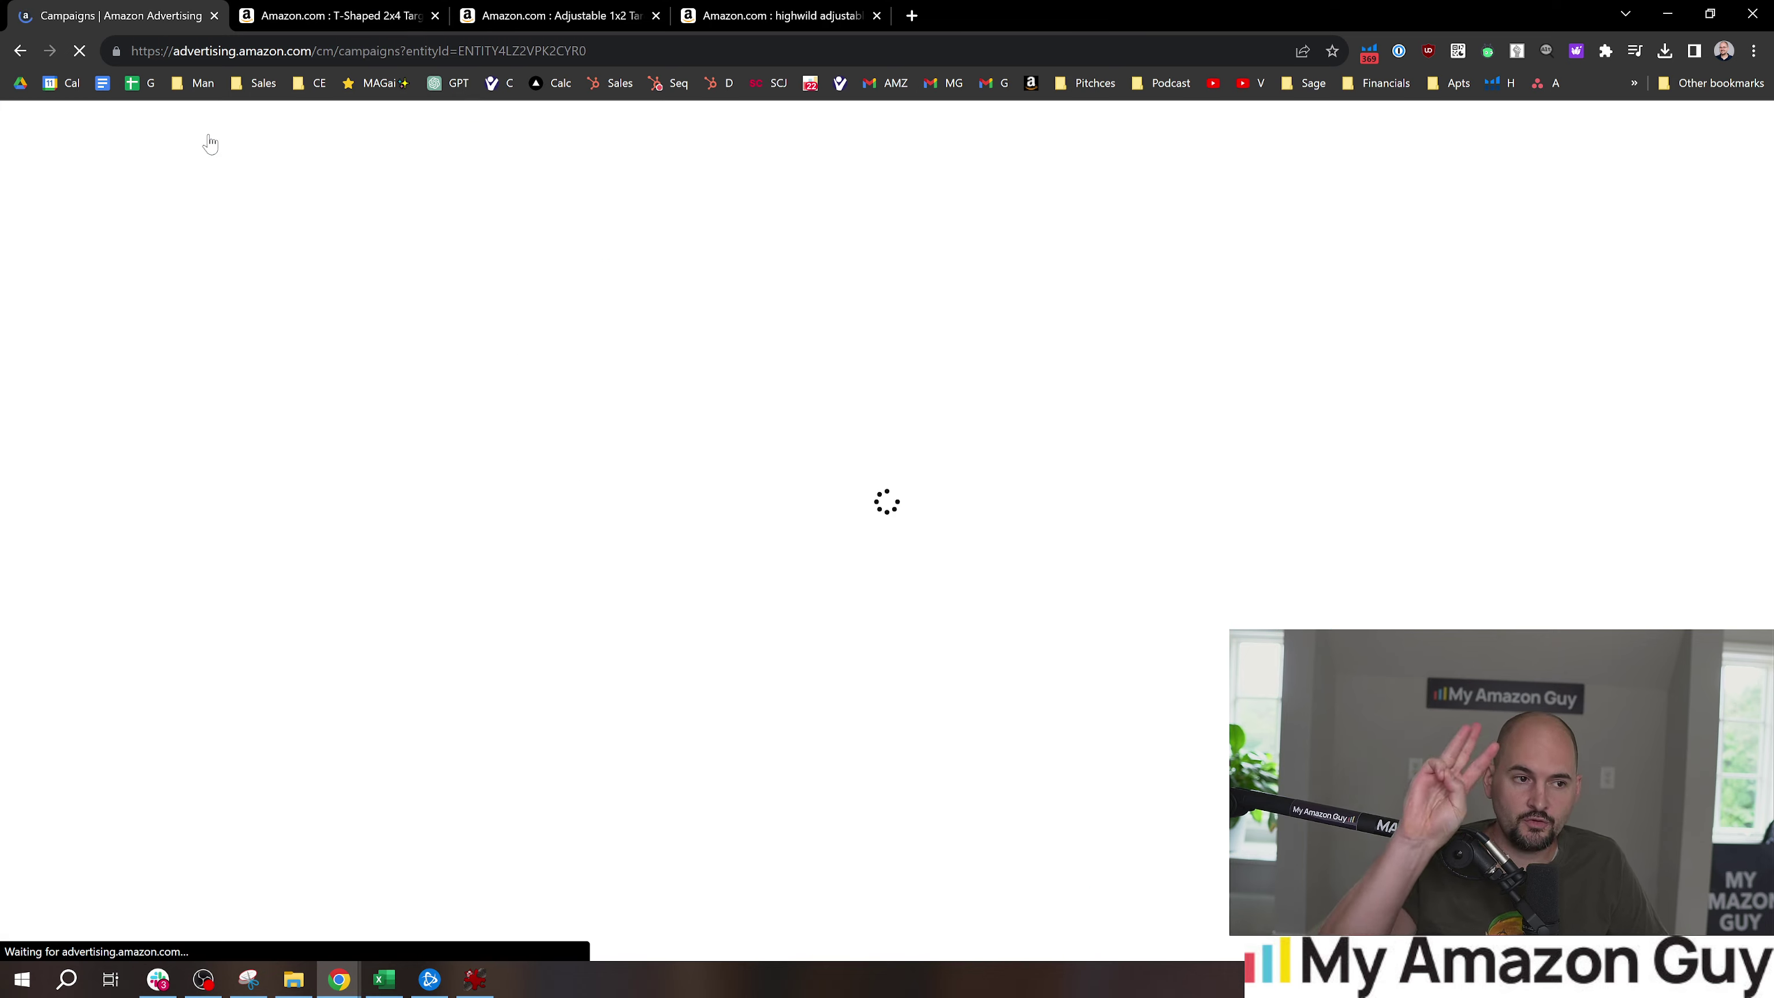